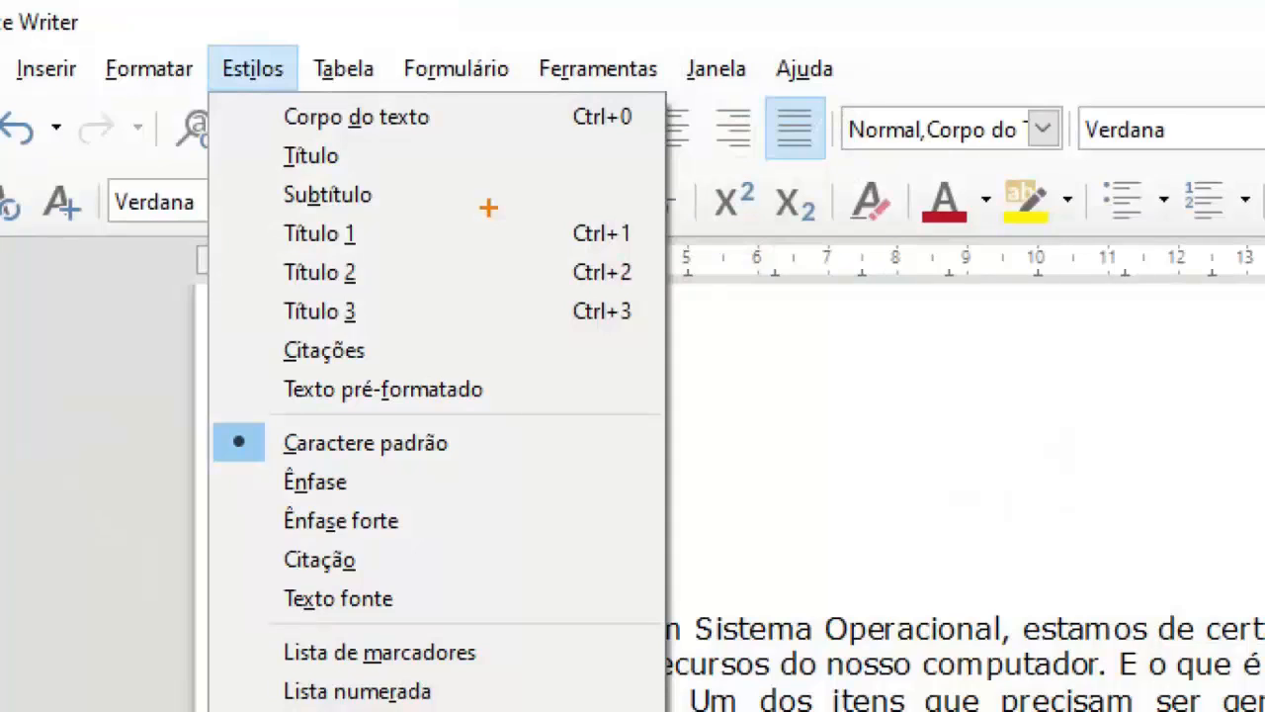
left_click_drag(287, 366, 400, 365)
left_click_drag(353, 286, 400, 272)
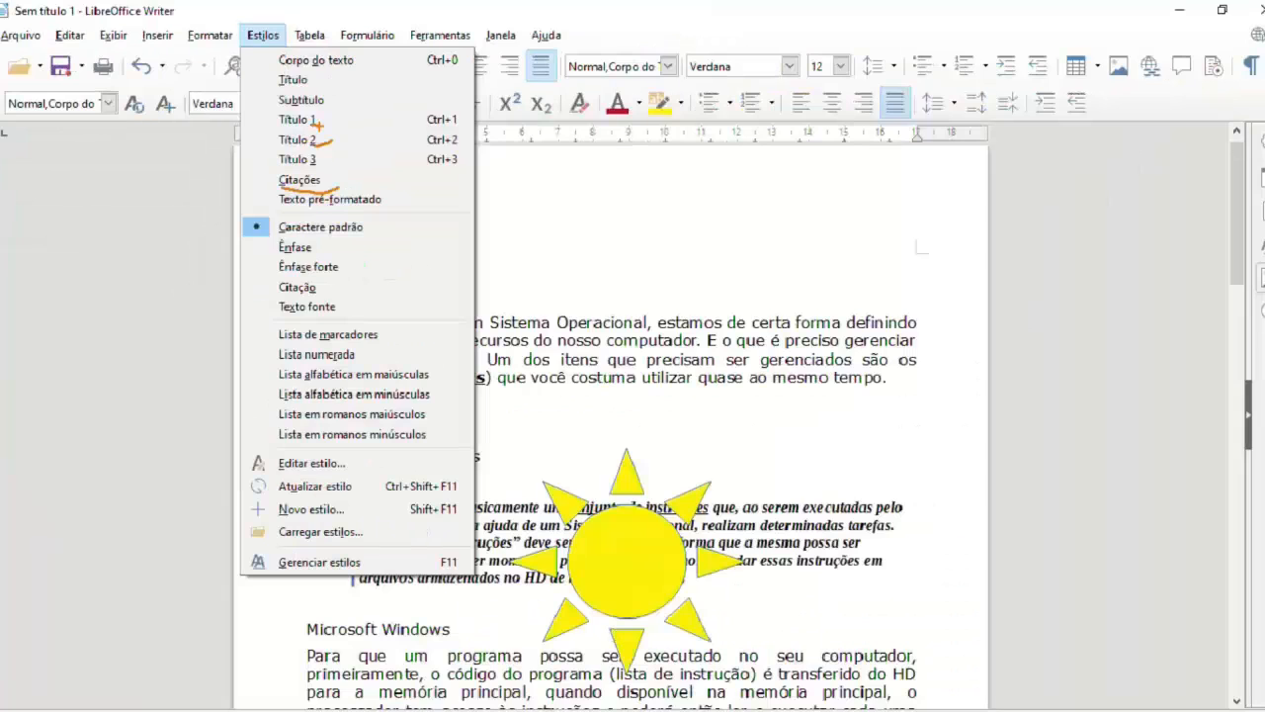
key("Escape")
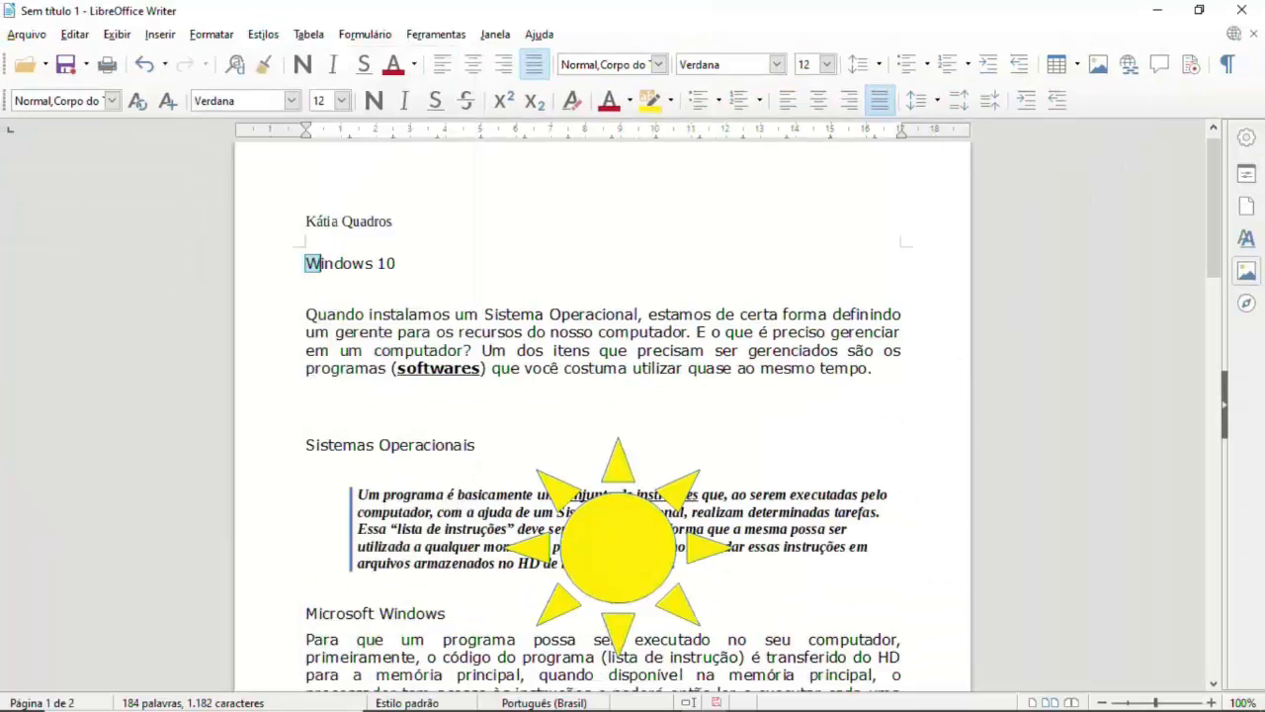
Step: Apply the Título 1 style to the headings Windows 10, Sistemas Operacionais and Microsoft Windows together
left_click_drag(319, 263, 396, 263)
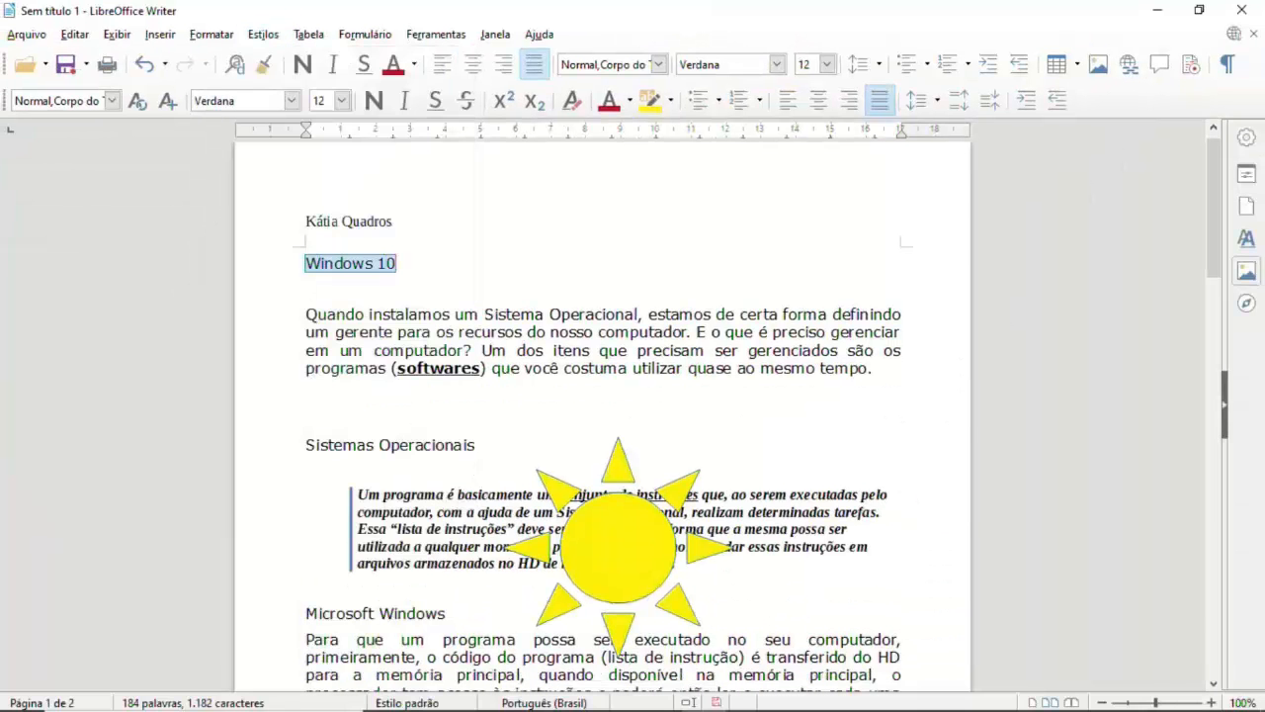
left_click_drag(305, 445, 474, 445)
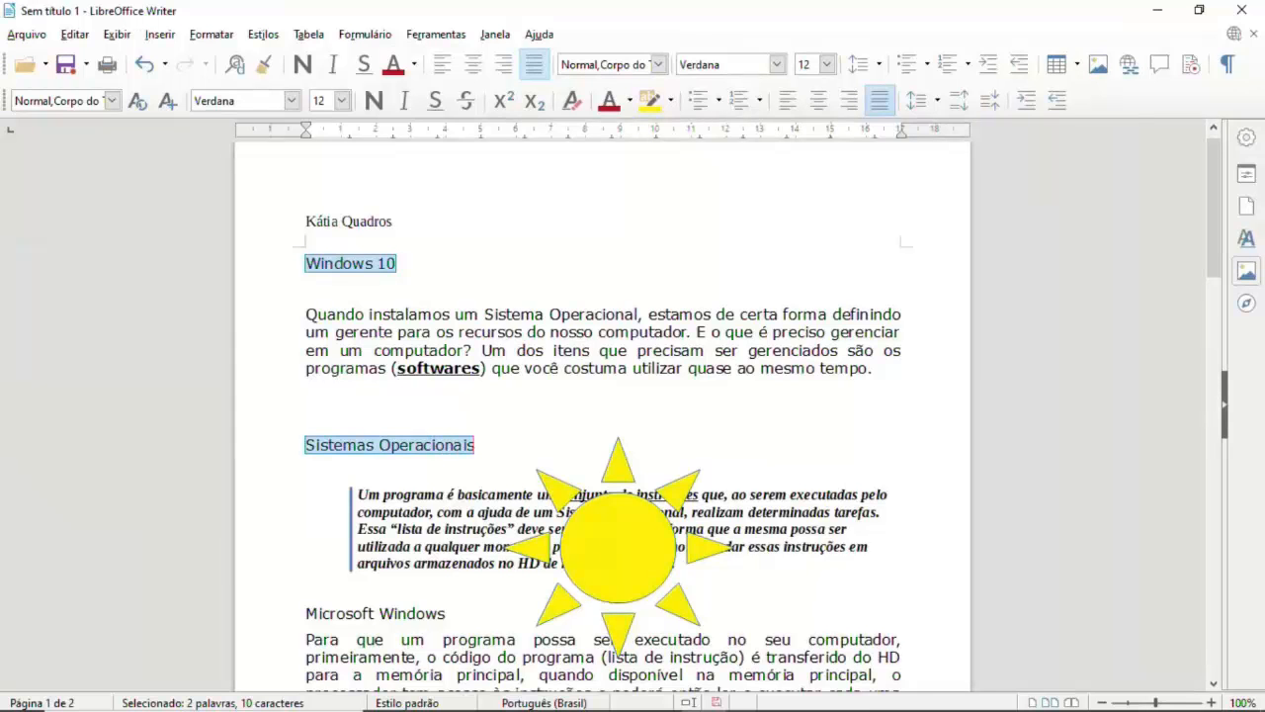
scroll(602, 415, "down", 3)
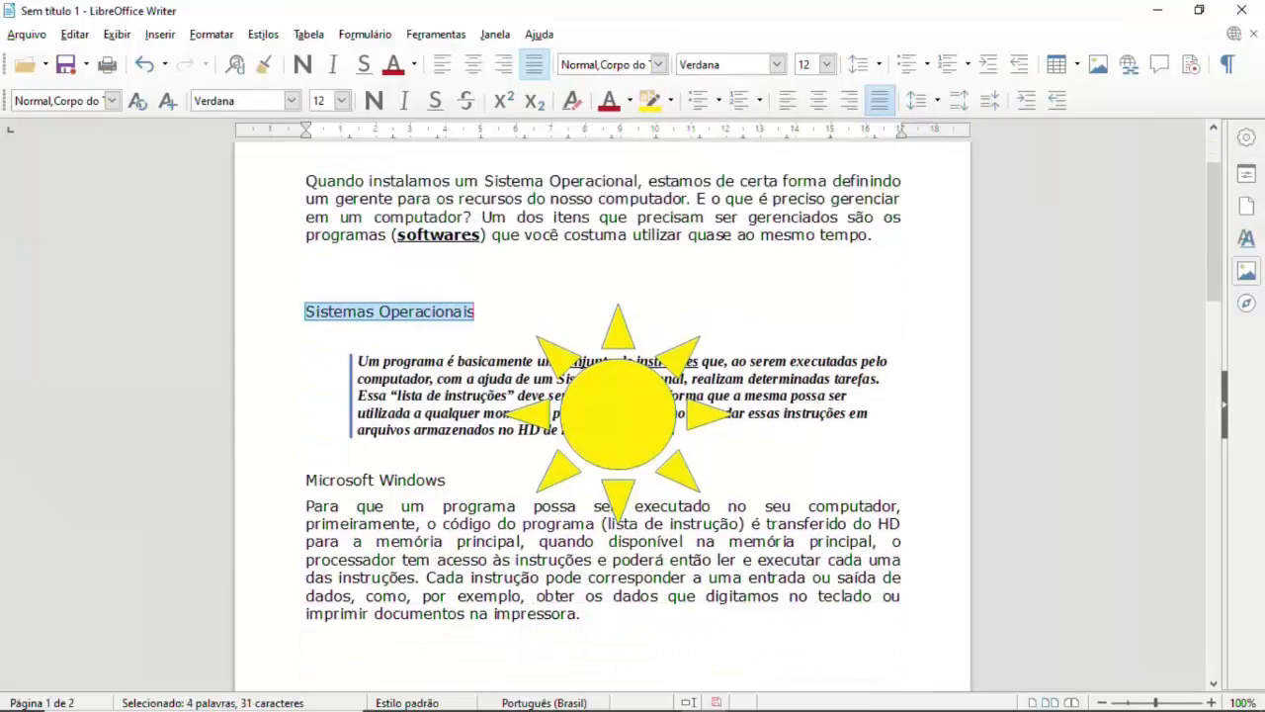
left_click_drag(306, 481, 445, 480)
scroll(602, 415, "up", 3)
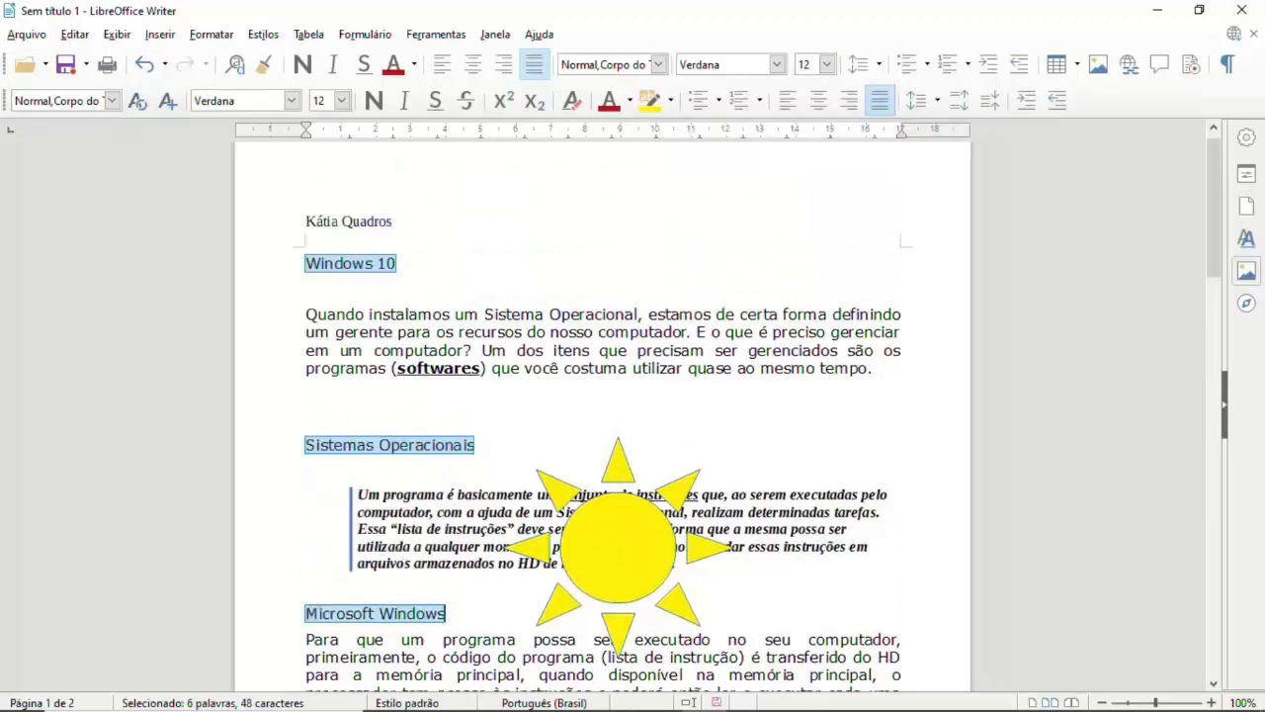
left_click(112, 100)
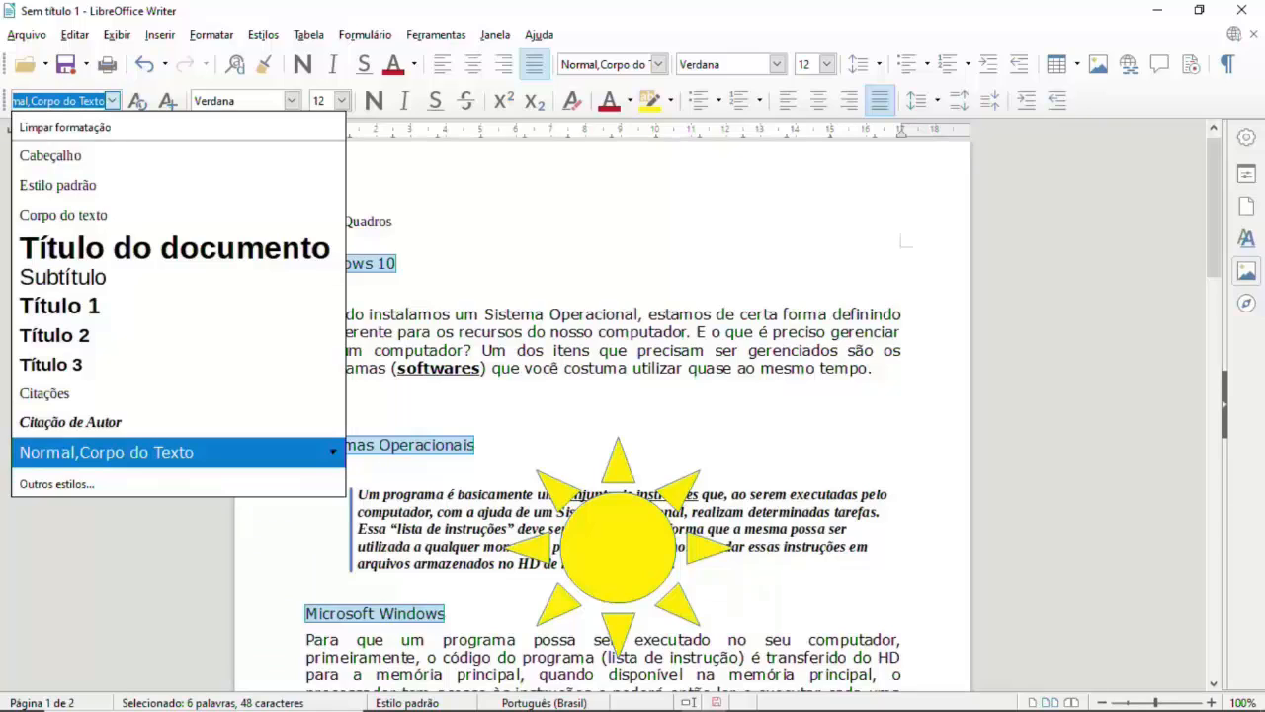
key("Down")
key("Down")
key("Down")
key("Down")
key("Down")
key("Down")
key("Down")
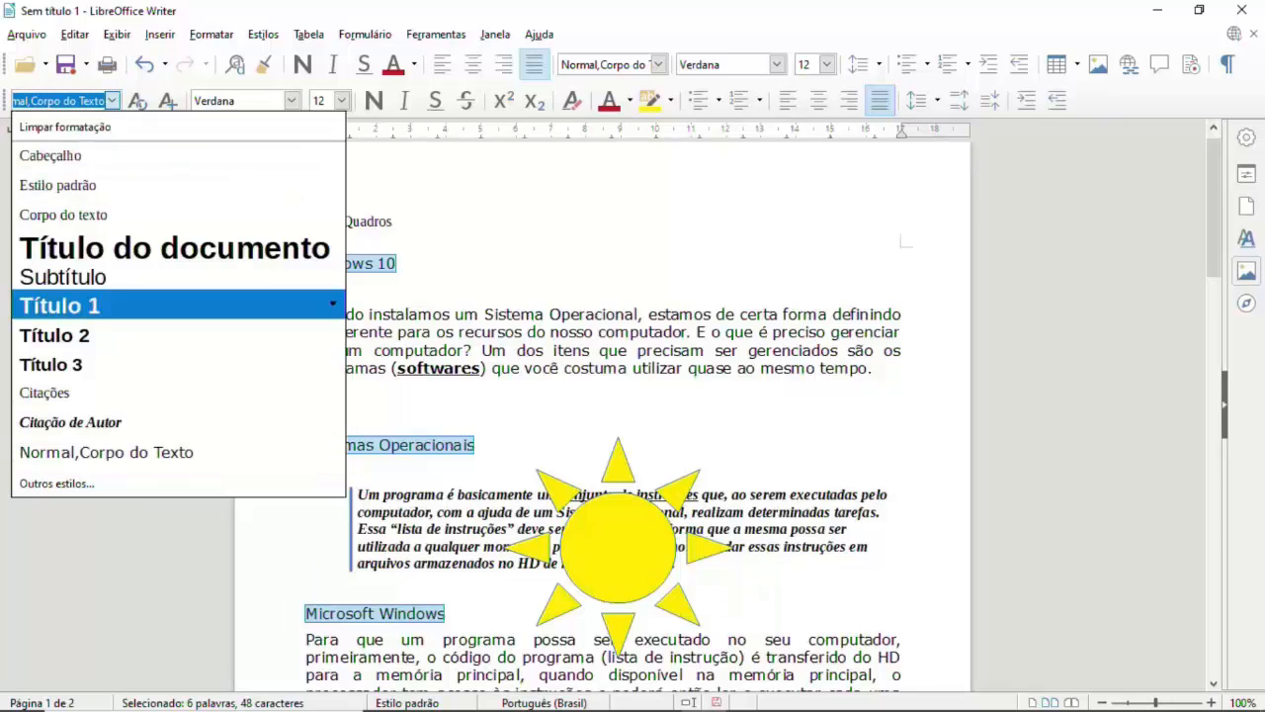
key("Return")
left_click(306, 304)
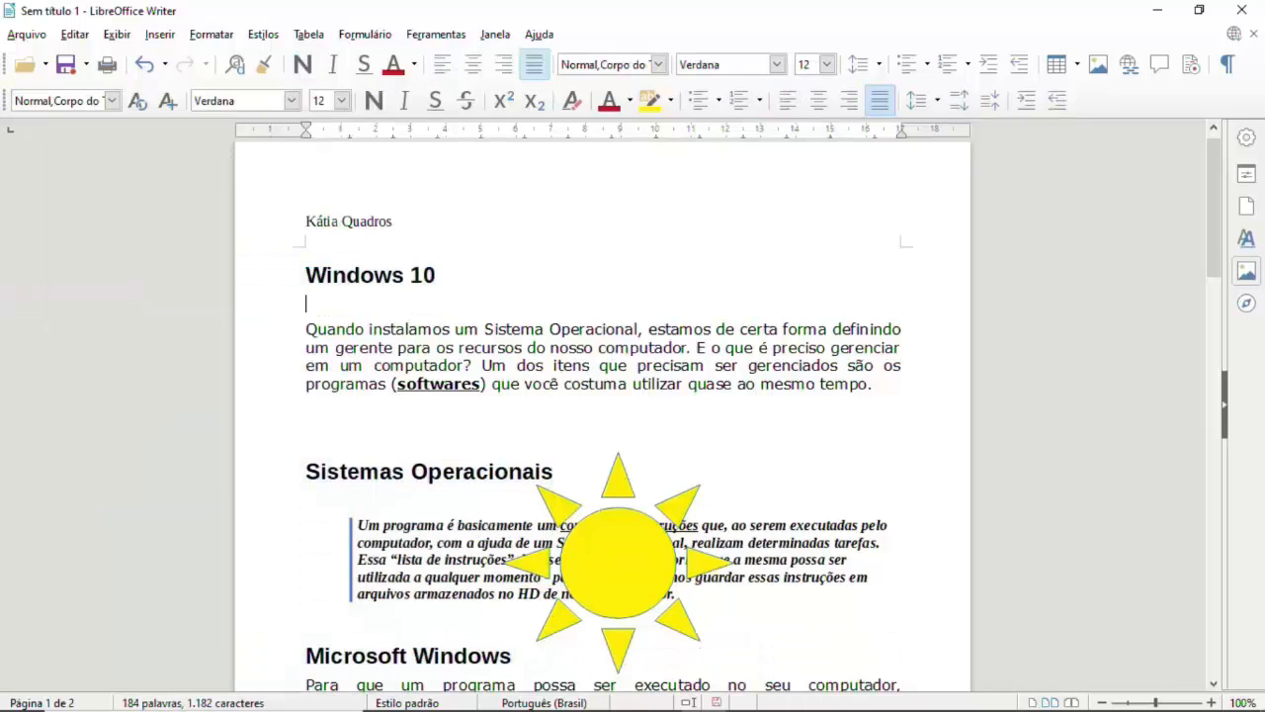
Step: Insert a page break before the Windows 10 heading and another before the Sistemas Operacionais heading
left_click(306, 277)
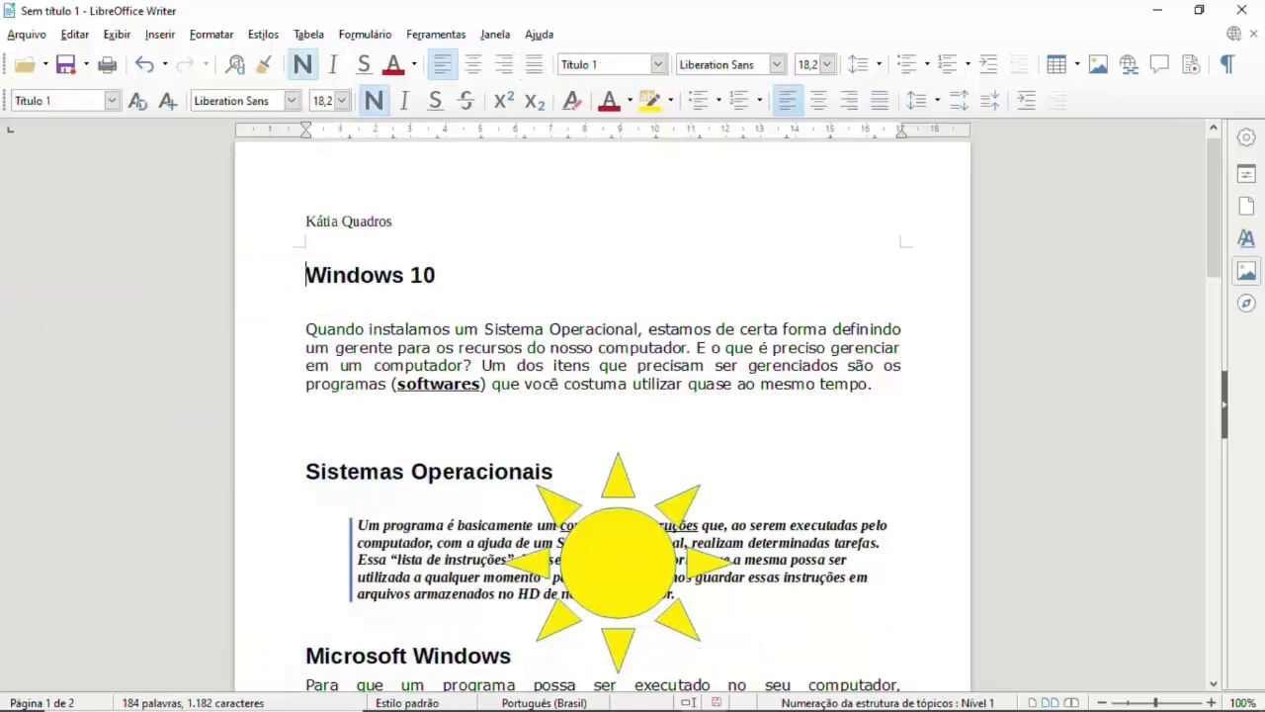
key("ctrl+Return")
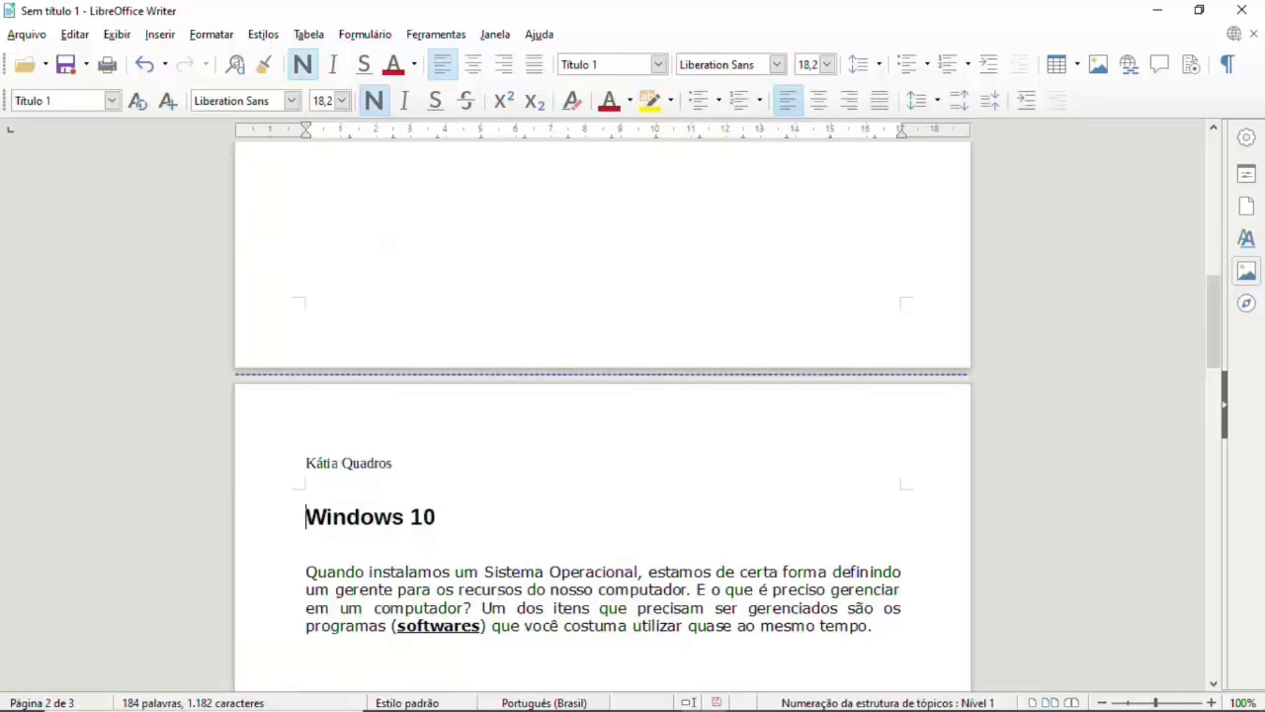
key("Down")
key("Down")
key("Down")
key("Down")
key("Down")
key("Down")
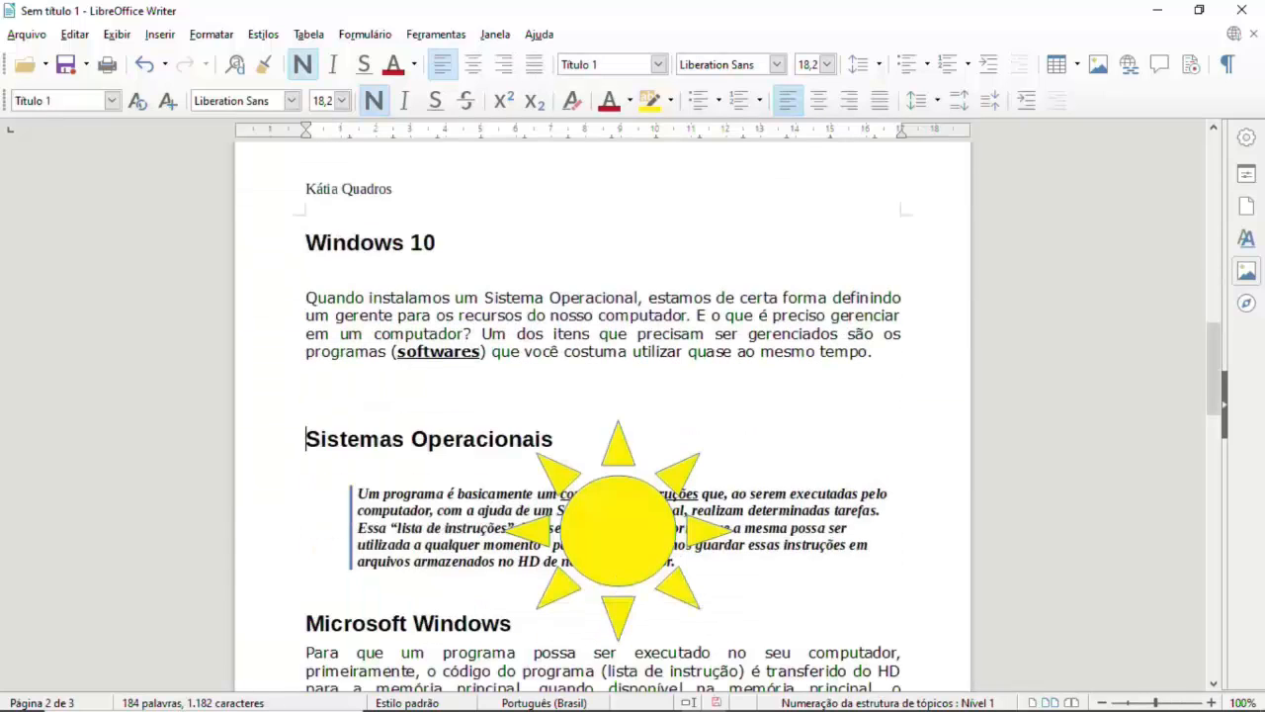
key("ctrl+Return")
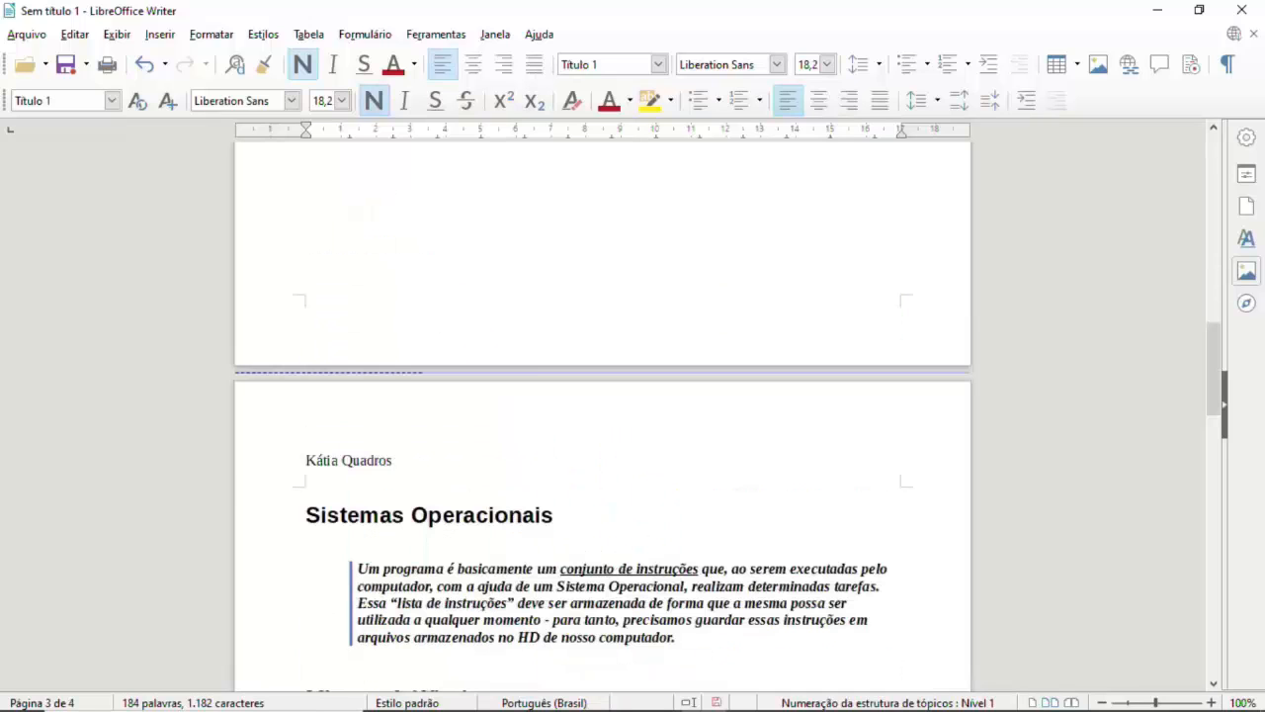
Step: Insert a page break before the Microsoft Windows heading so it starts on its own page
scroll(603, 415, "down", 5)
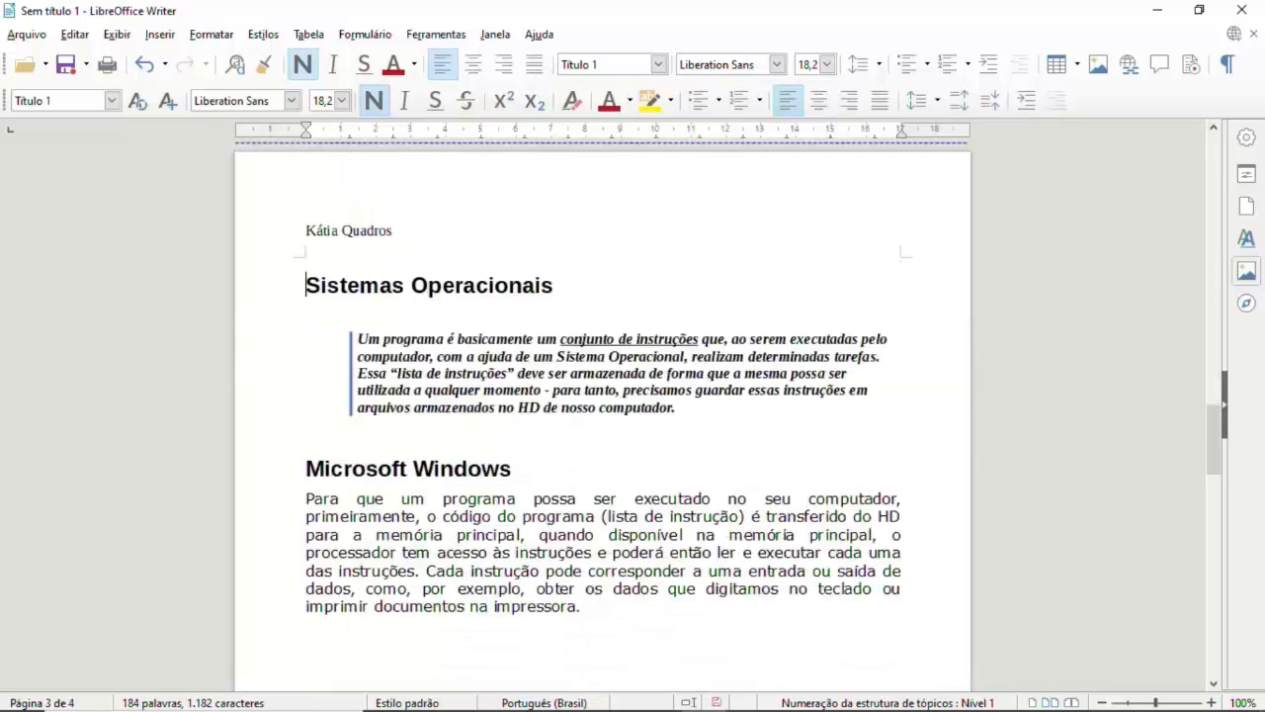
left_click(307, 468)
key("ctrl+Return")
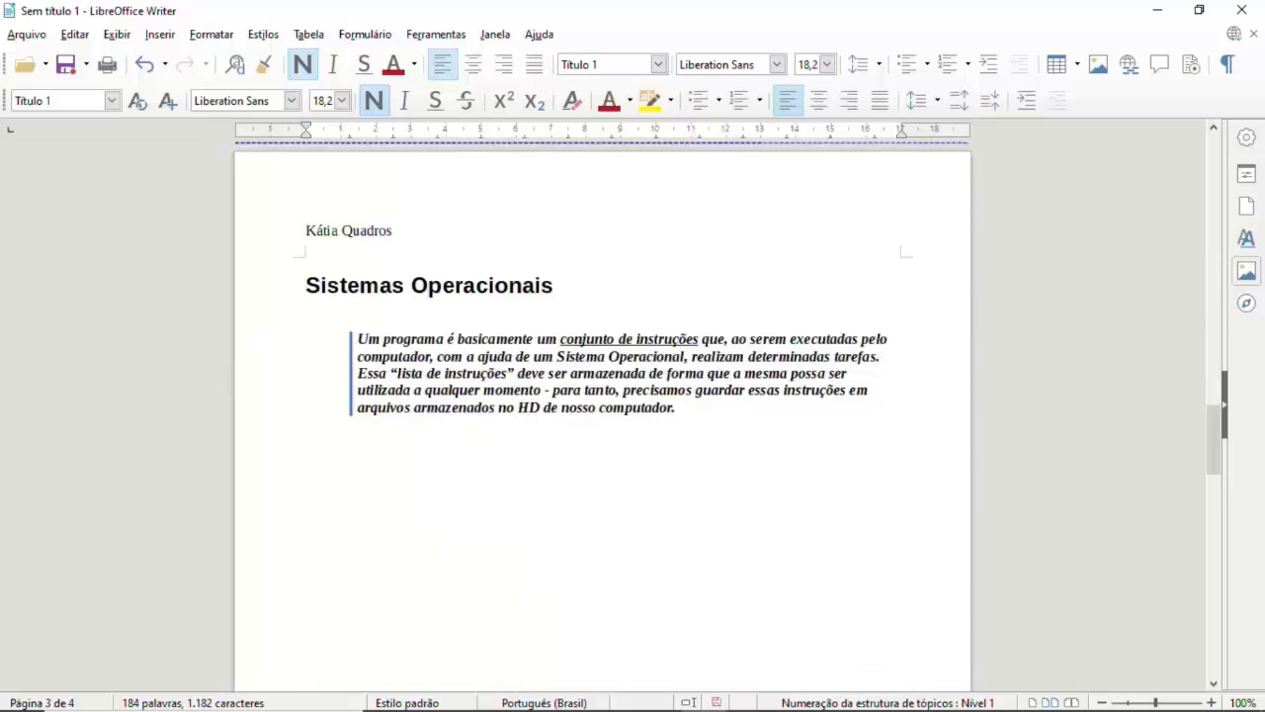
key("ctrl+Return")
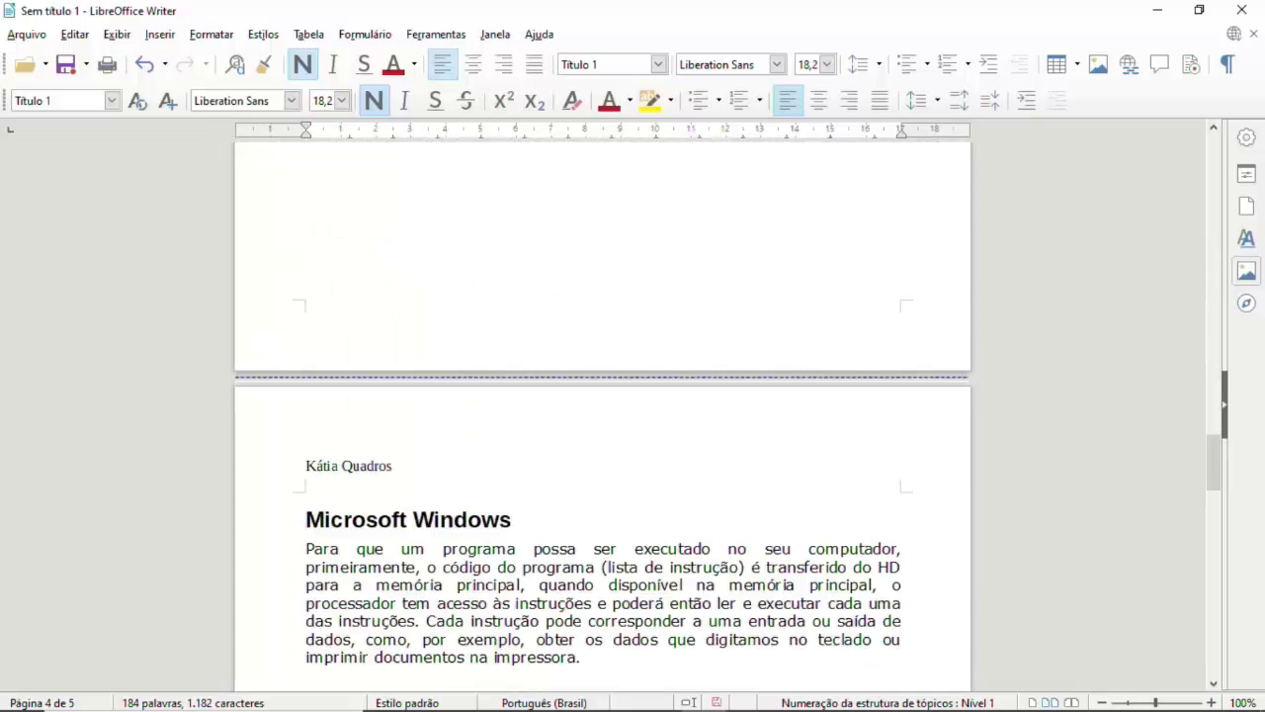
key("ctrl+Return")
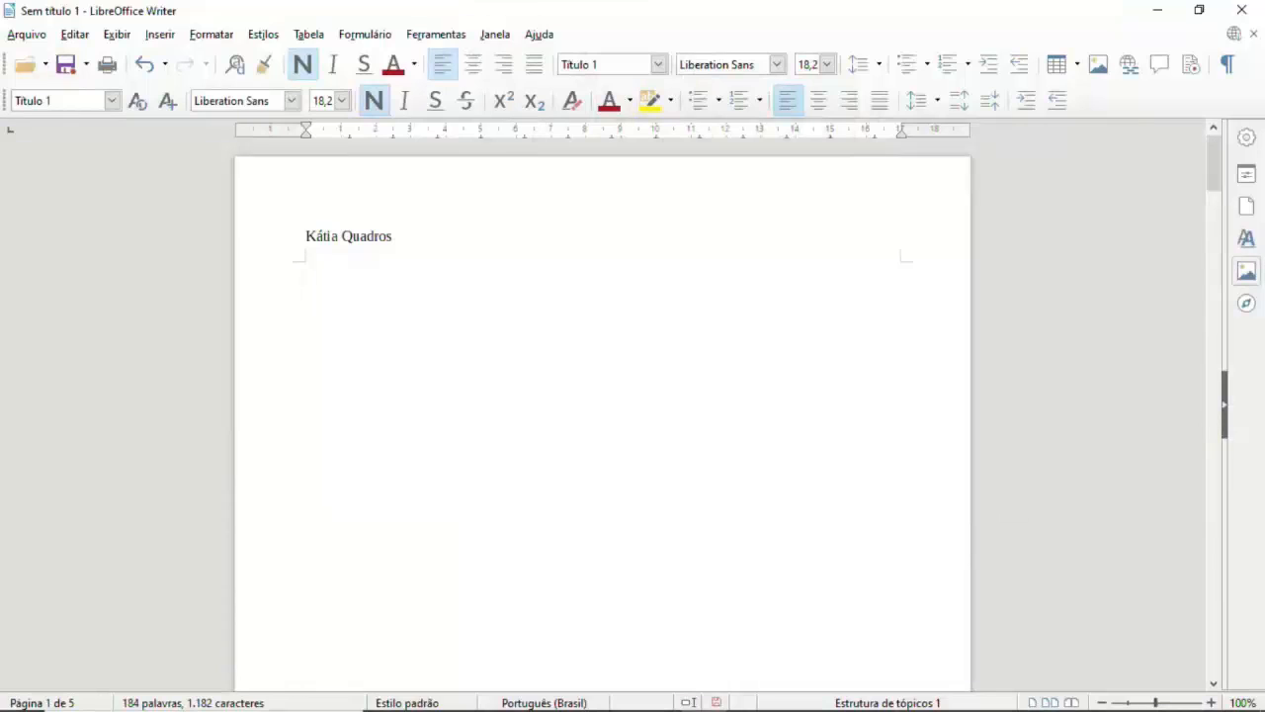
Step: Start inserting a Sumário on the blank first page and enable additional styles as a source
key("alt+i")
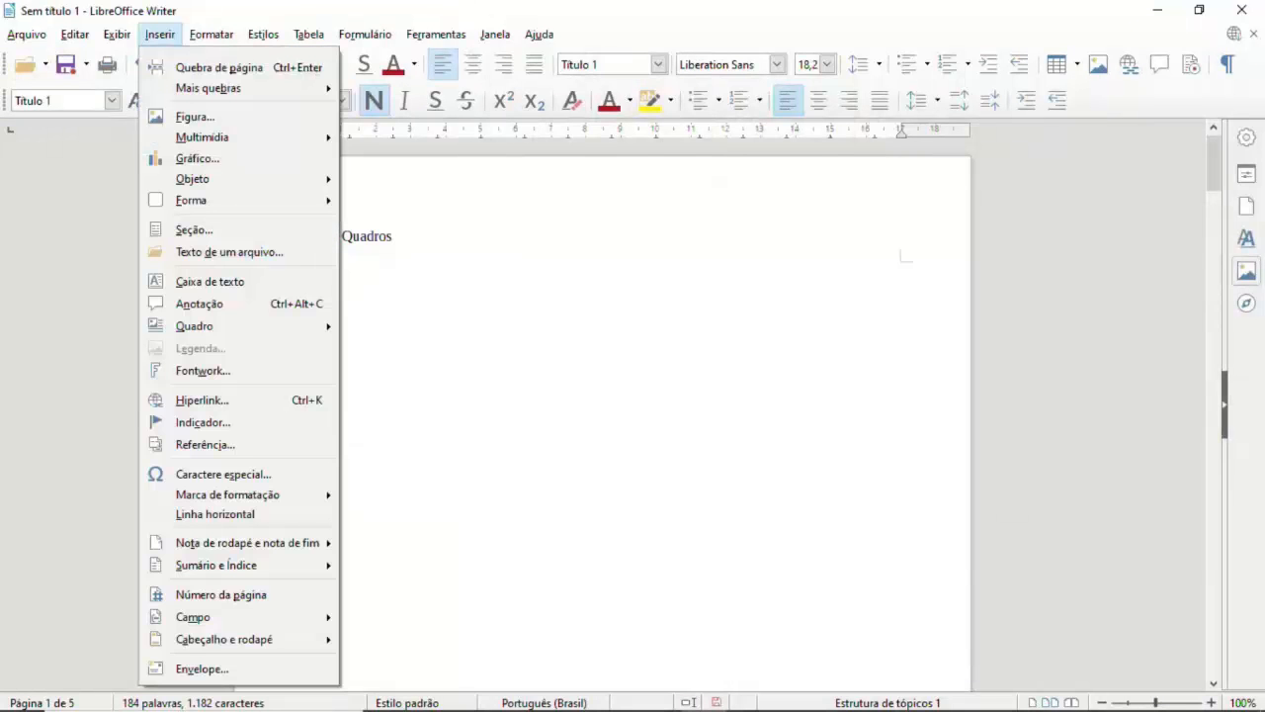
mouse_move(215, 564)
key("Right")
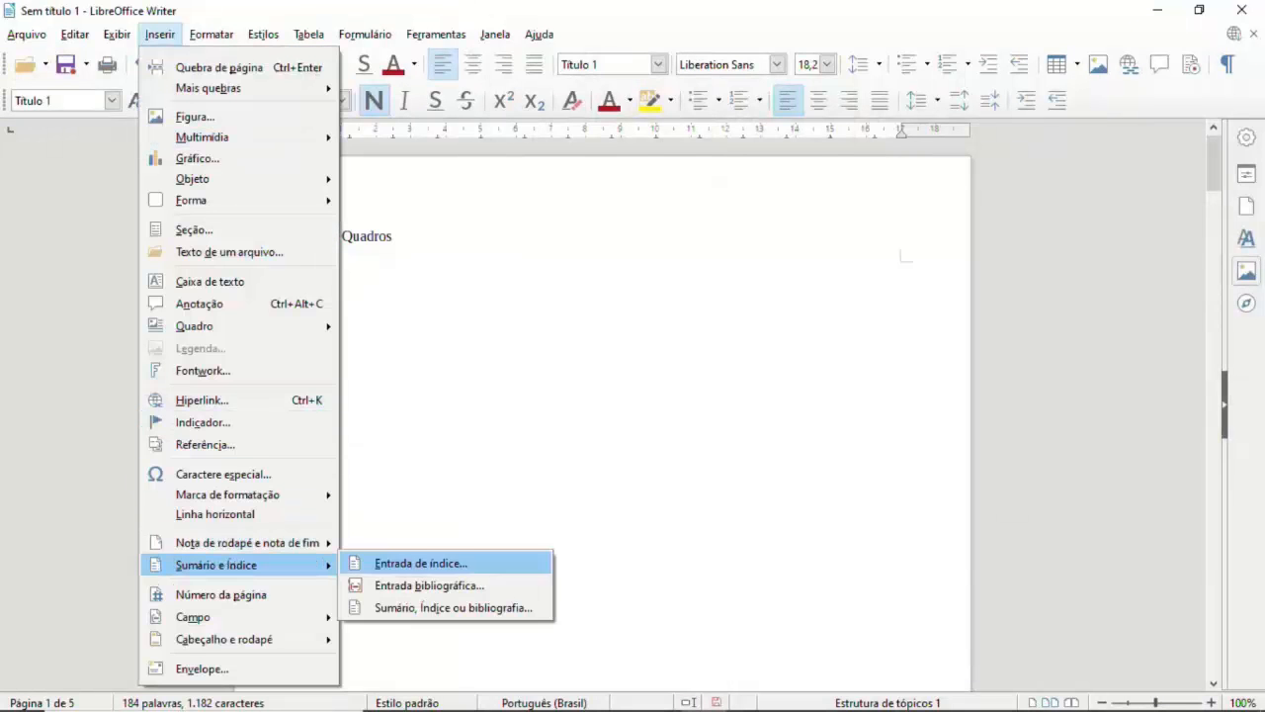
key("Down")
key("Down")
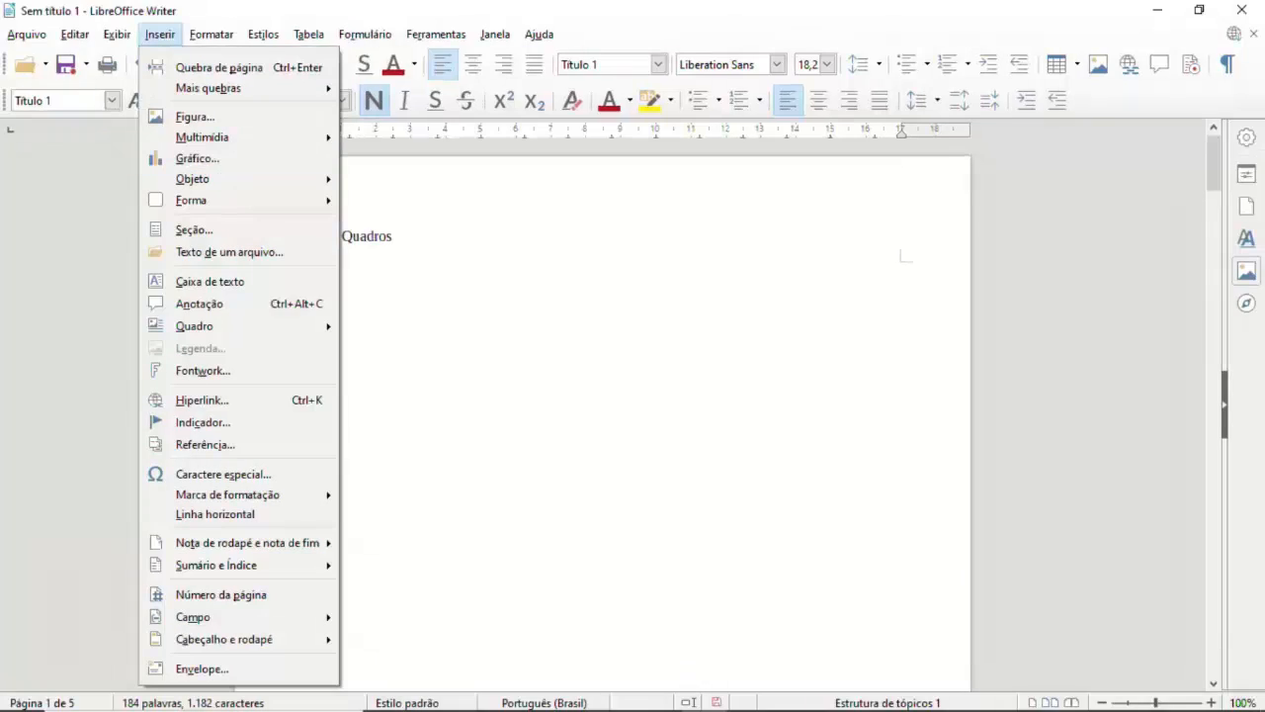
key("Right")
key("Down")
key("Down")
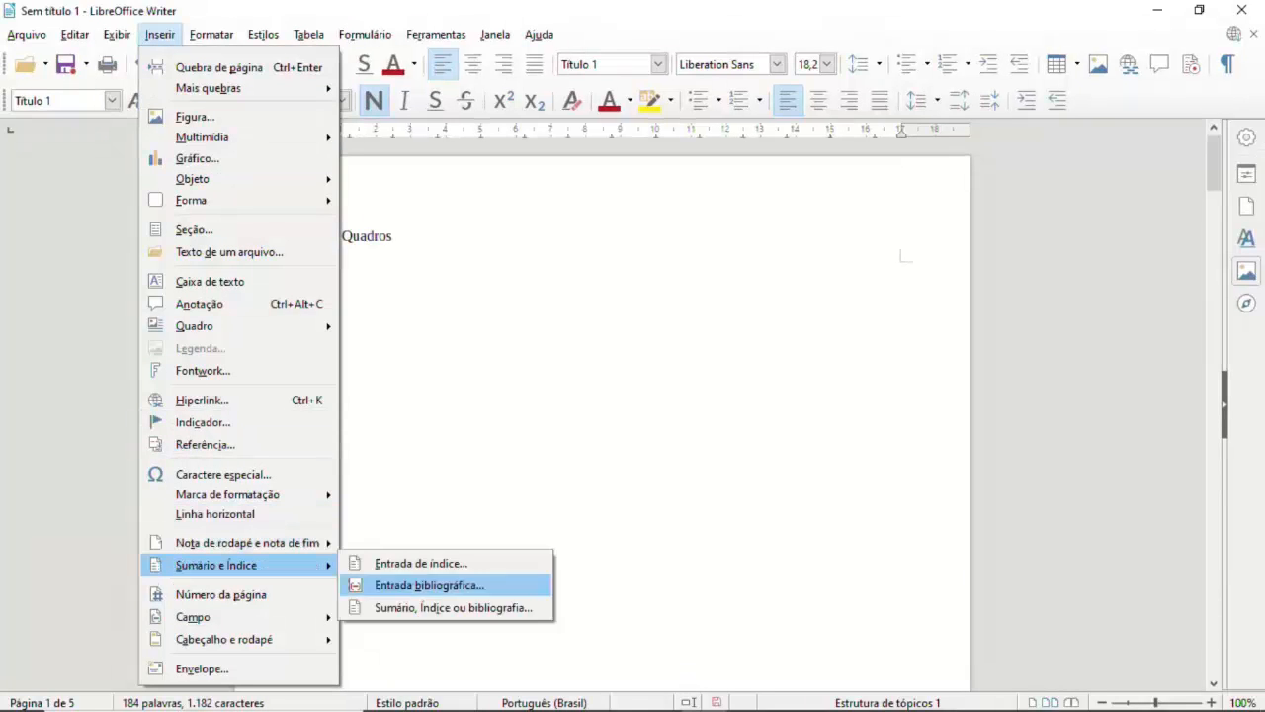
key("Return")
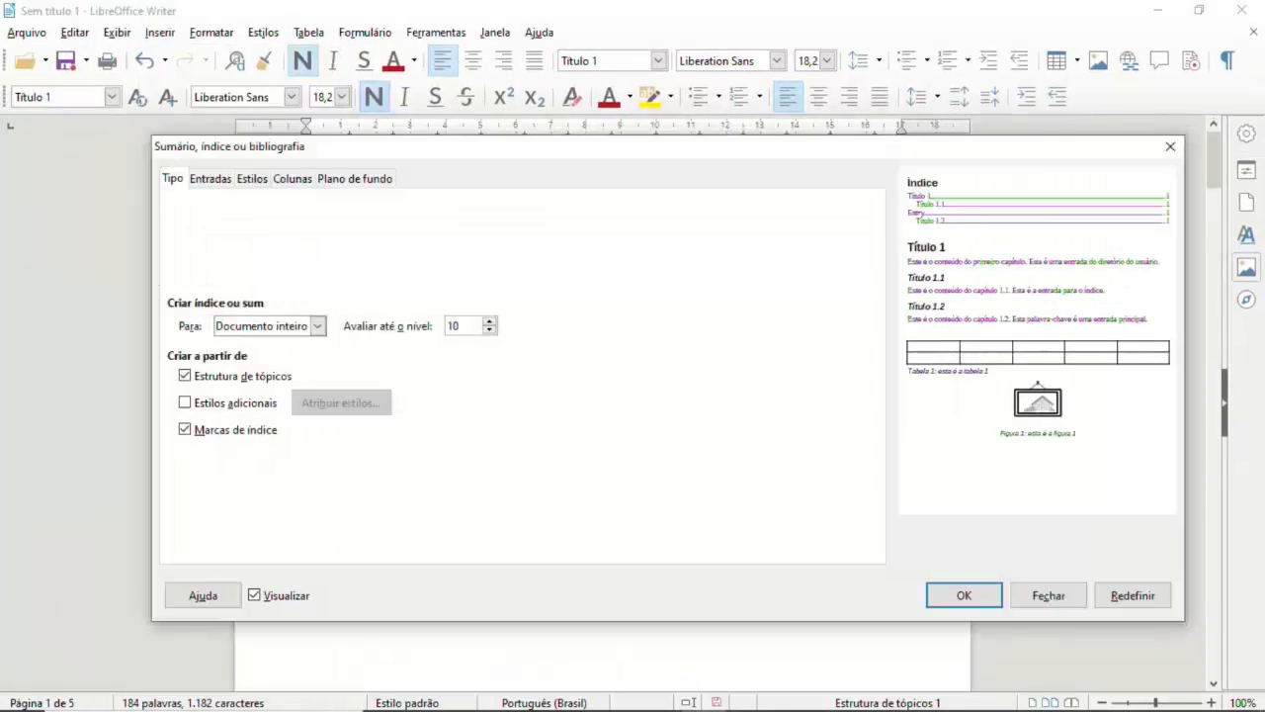
left_click(185, 402)
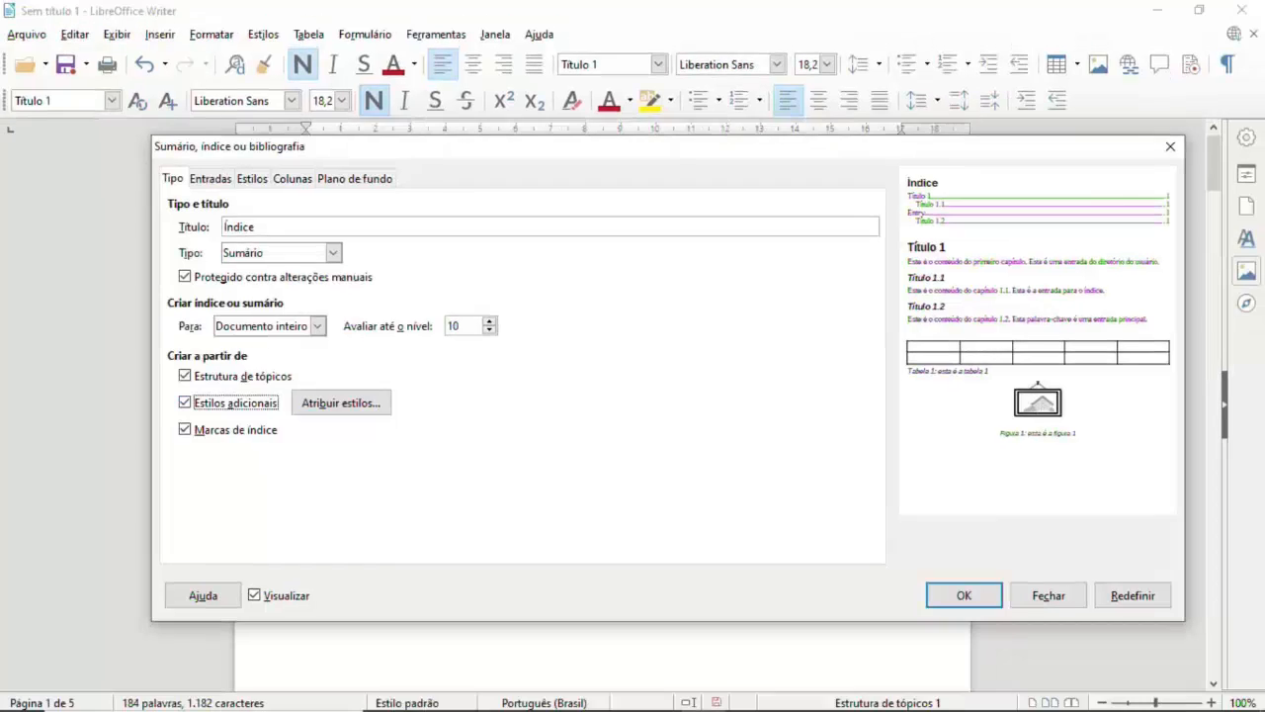
Step: Select Título 1 in the style assignment and insert the table of contents titled Índice
left_click(490, 406)
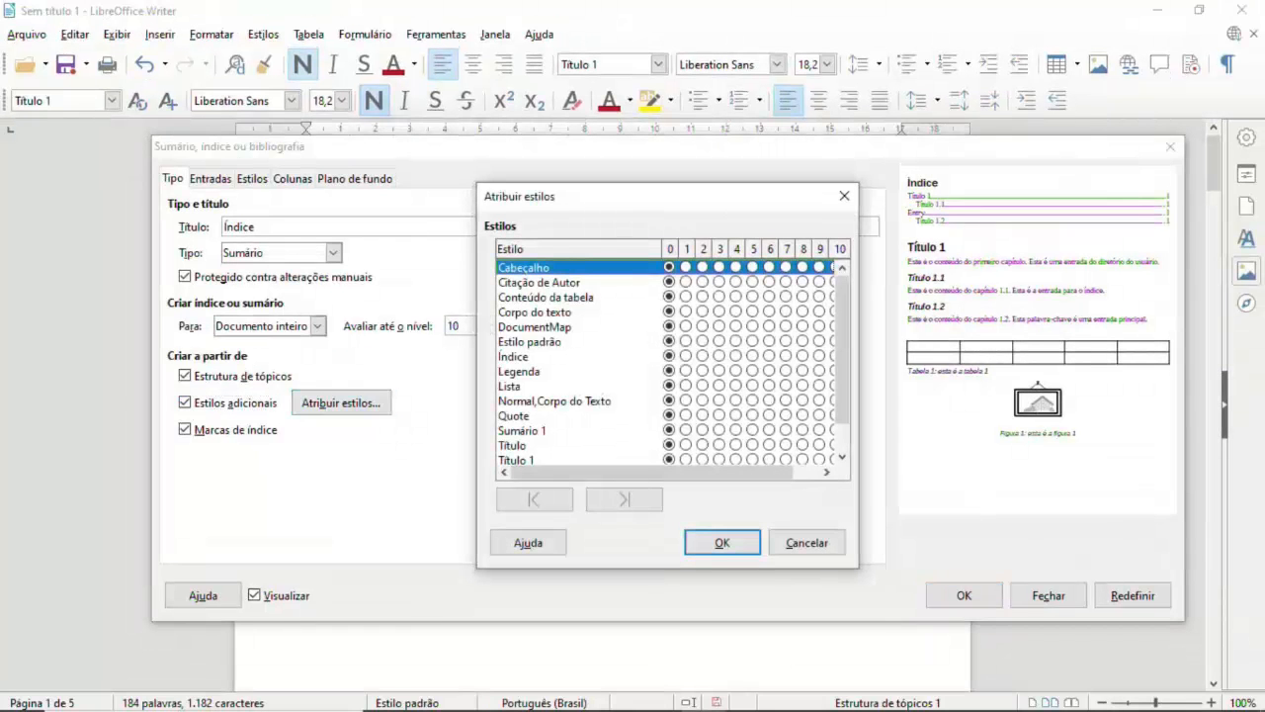
scroll(667, 356, "down", 1)
left_click(516, 430)
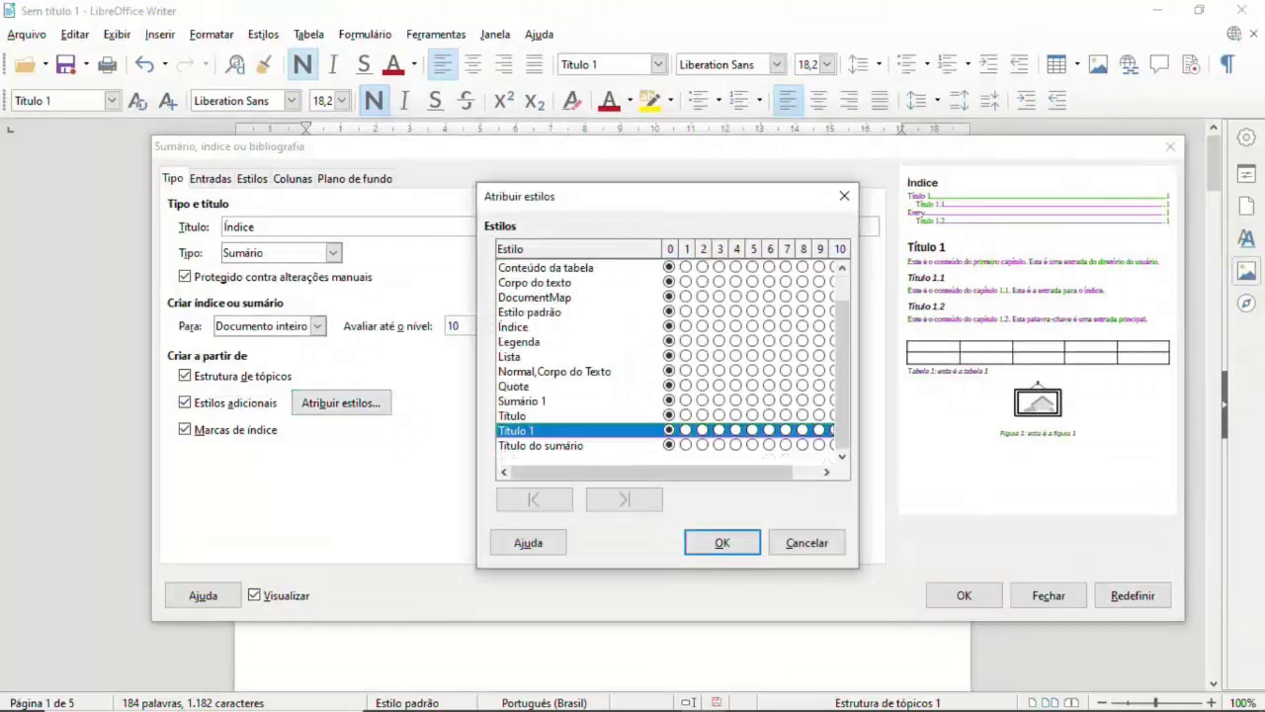
scroll(667, 356, "up", 1)
scroll(667, 360, "down", 1)
left_click(721, 542)
left_click(964, 595)
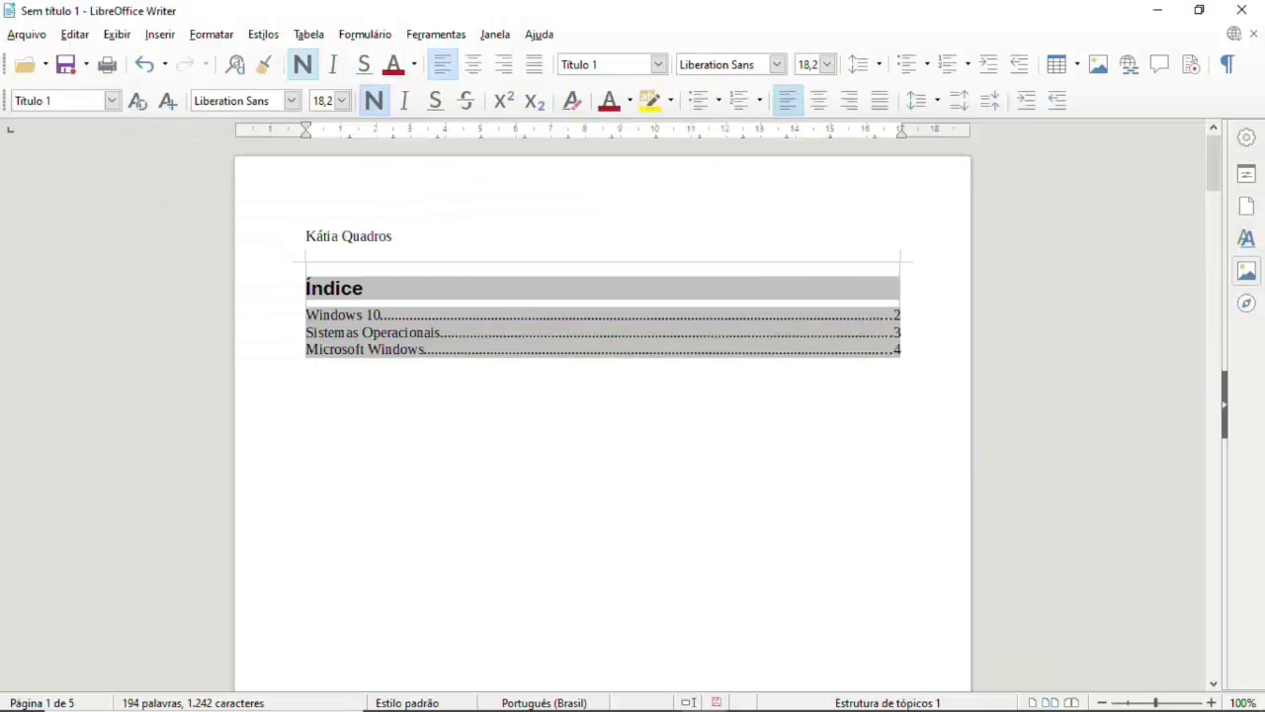
Step: Follow the Sistemas Operacionais entry in the index to its heading and insert three more page breaks before it
left_click(376, 332, "ctrl")
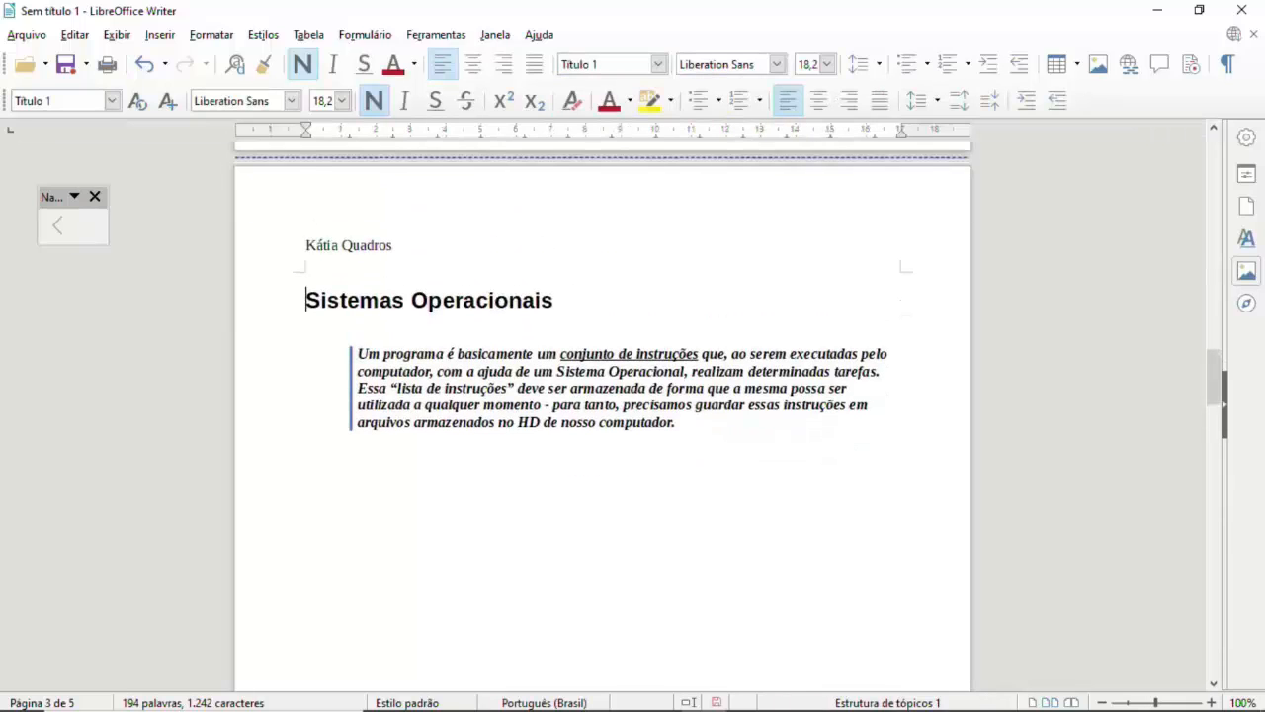
key("ctrl+Return")
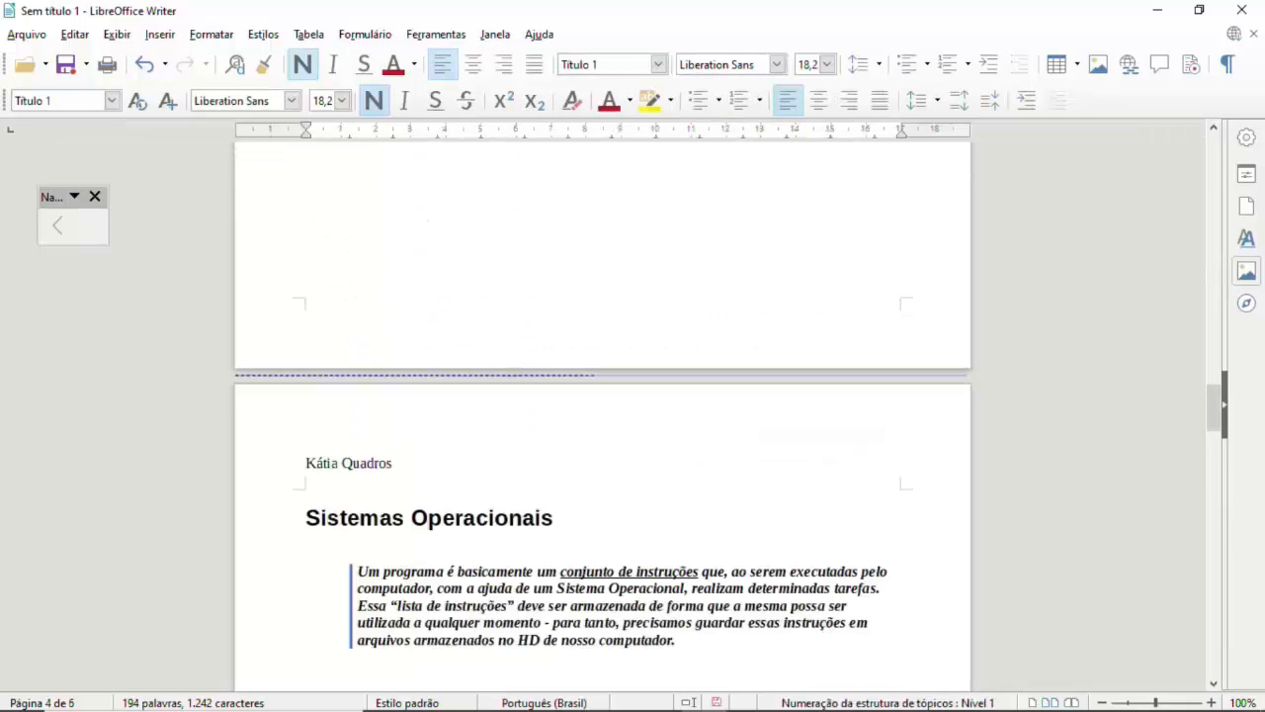
key("ctrl+Return")
key("ctrl+Return")
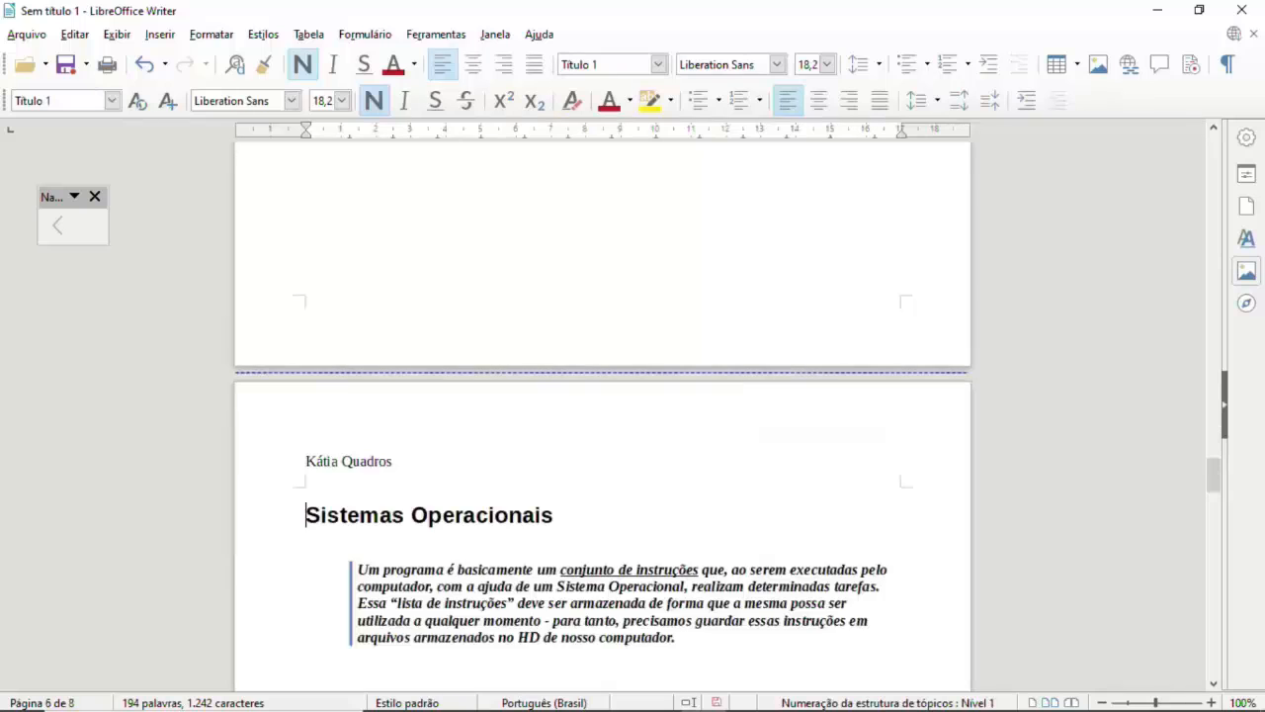
Step: Refresh the Índice on the first page through the Sumário dialog, enabling additional styles and selecting Título 1 in the style assignment
key("ctrl+Home")
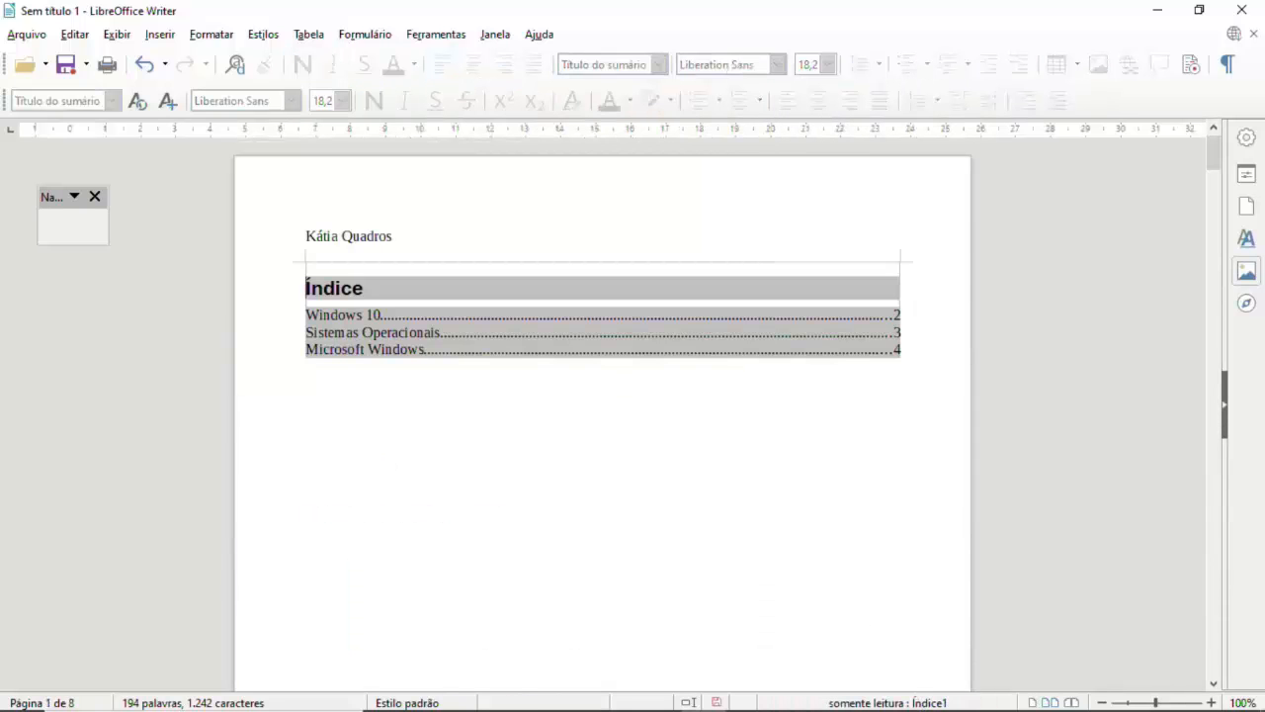
key("alt+i")
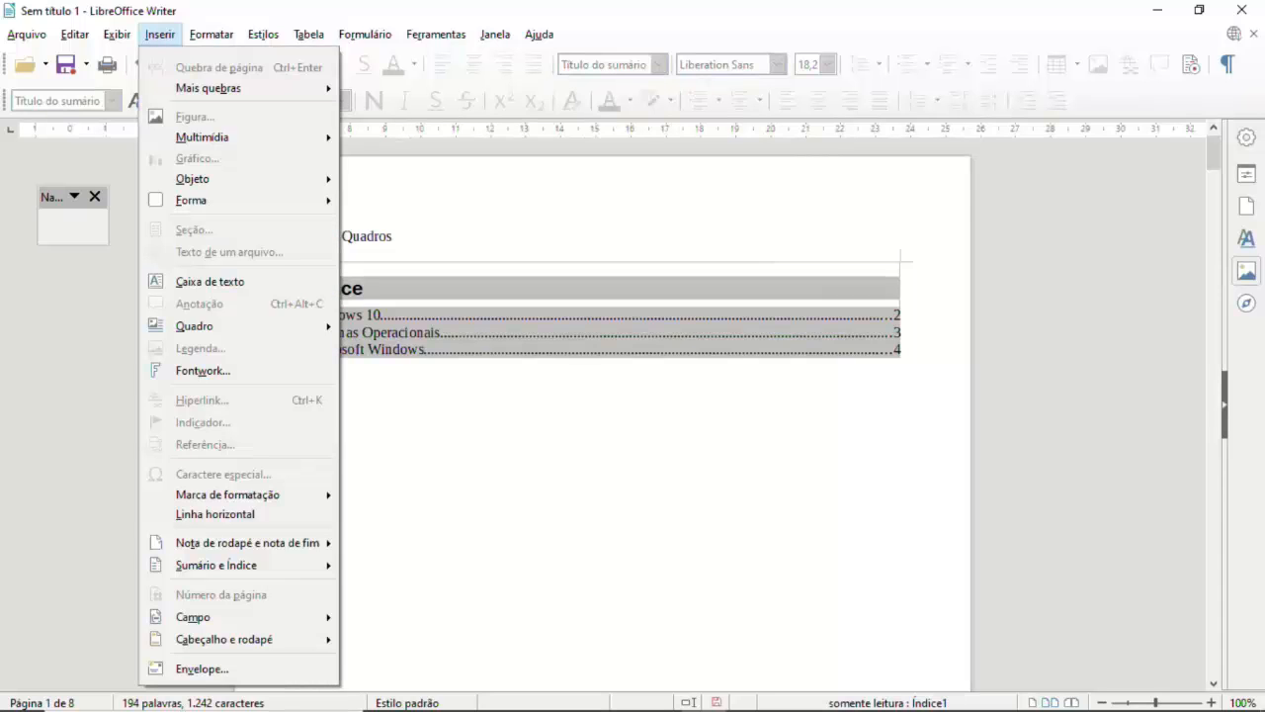
mouse_move(238, 565)
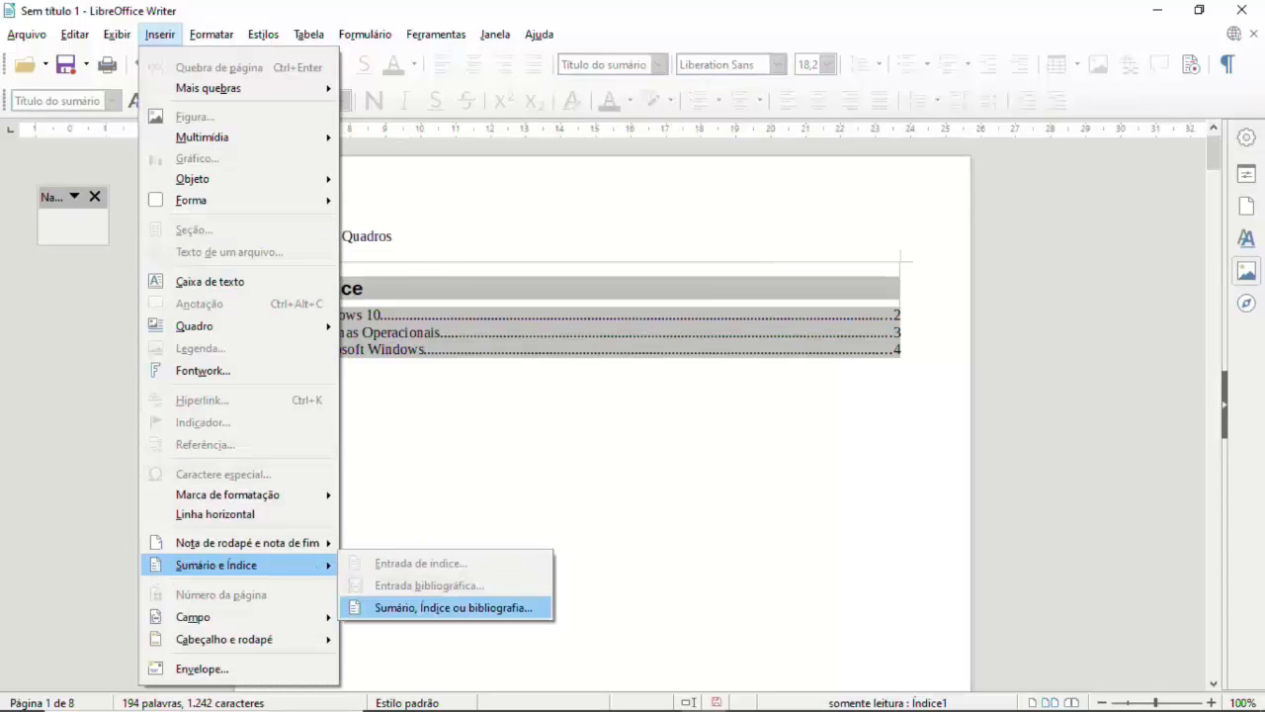
key("Return")
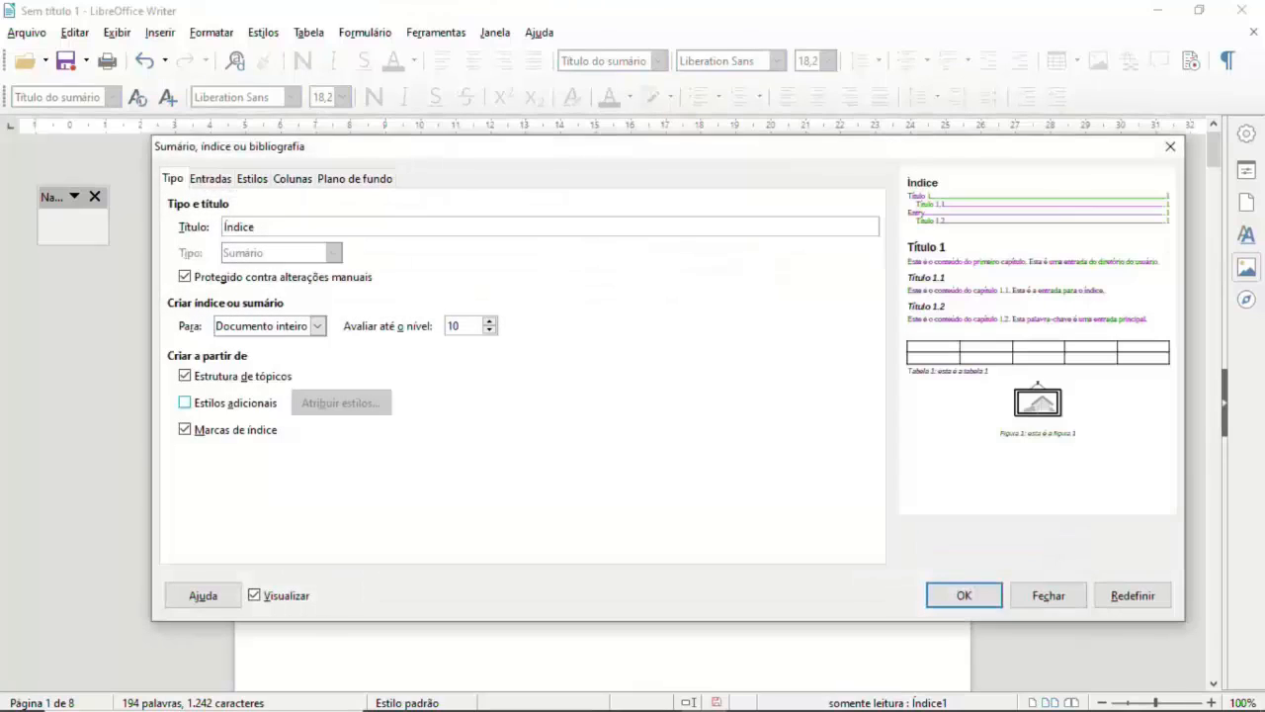
key("alt+a")
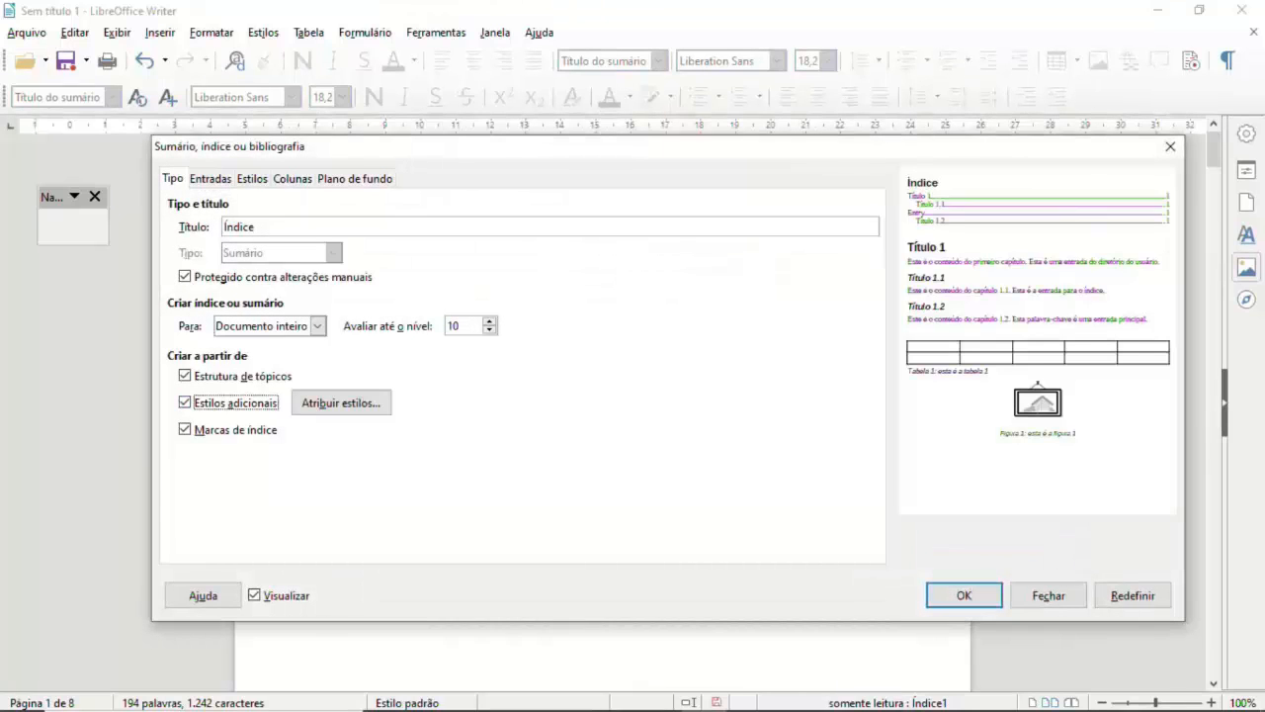
left_click(341, 402)
left_click(517, 459)
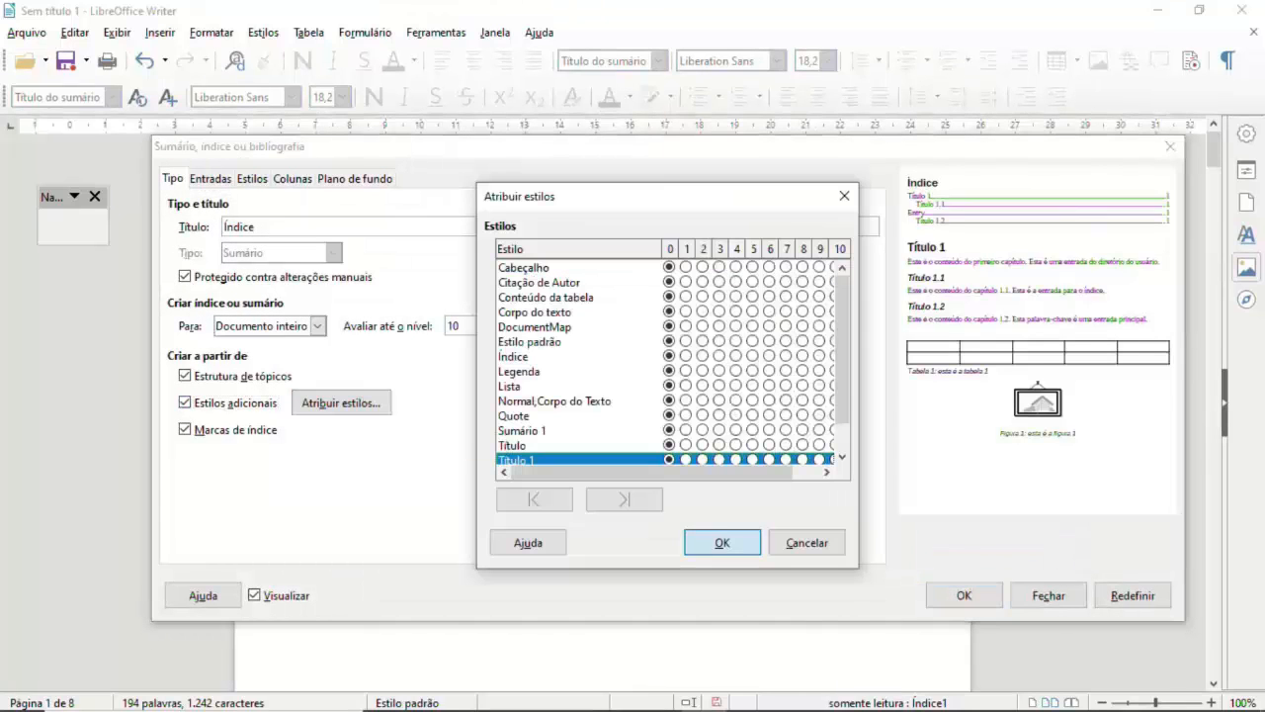
left_click(722, 543)
left_click(963, 595)
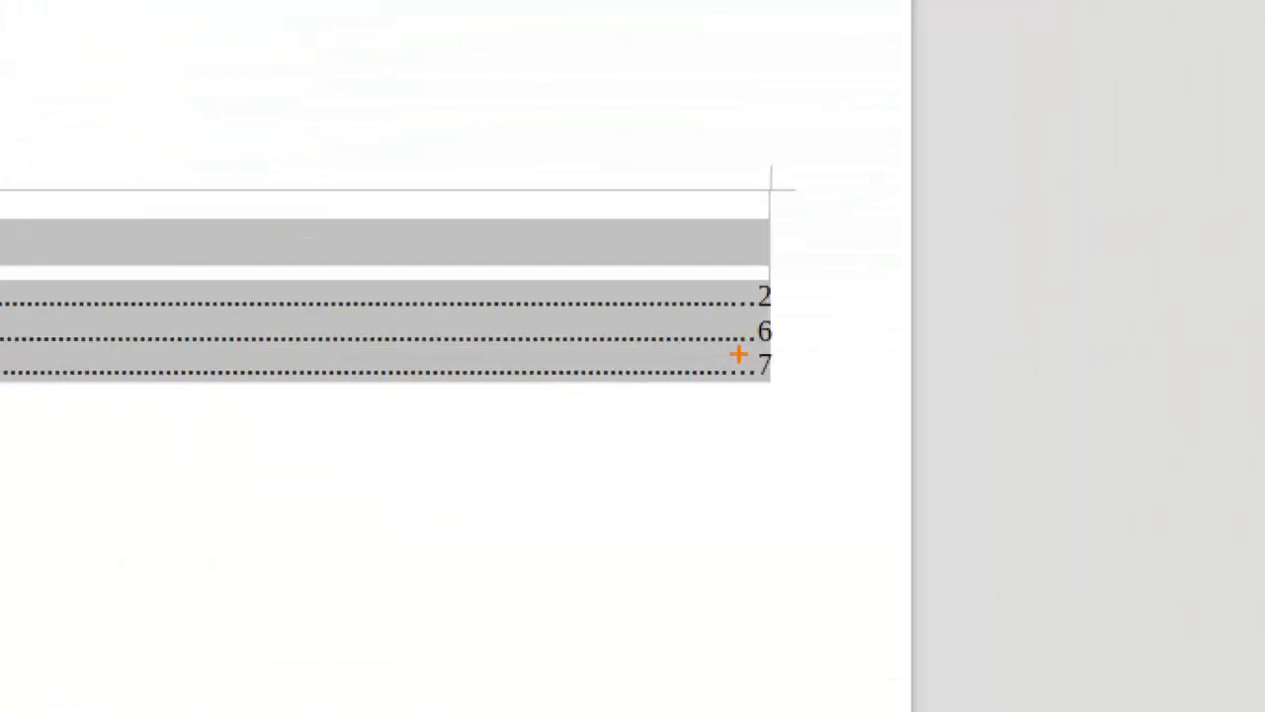
mouse_move(732, 371)
left_mouse_down()
mouse_move(743, 418)
mouse_move(818, 372)
left_mouse_up()
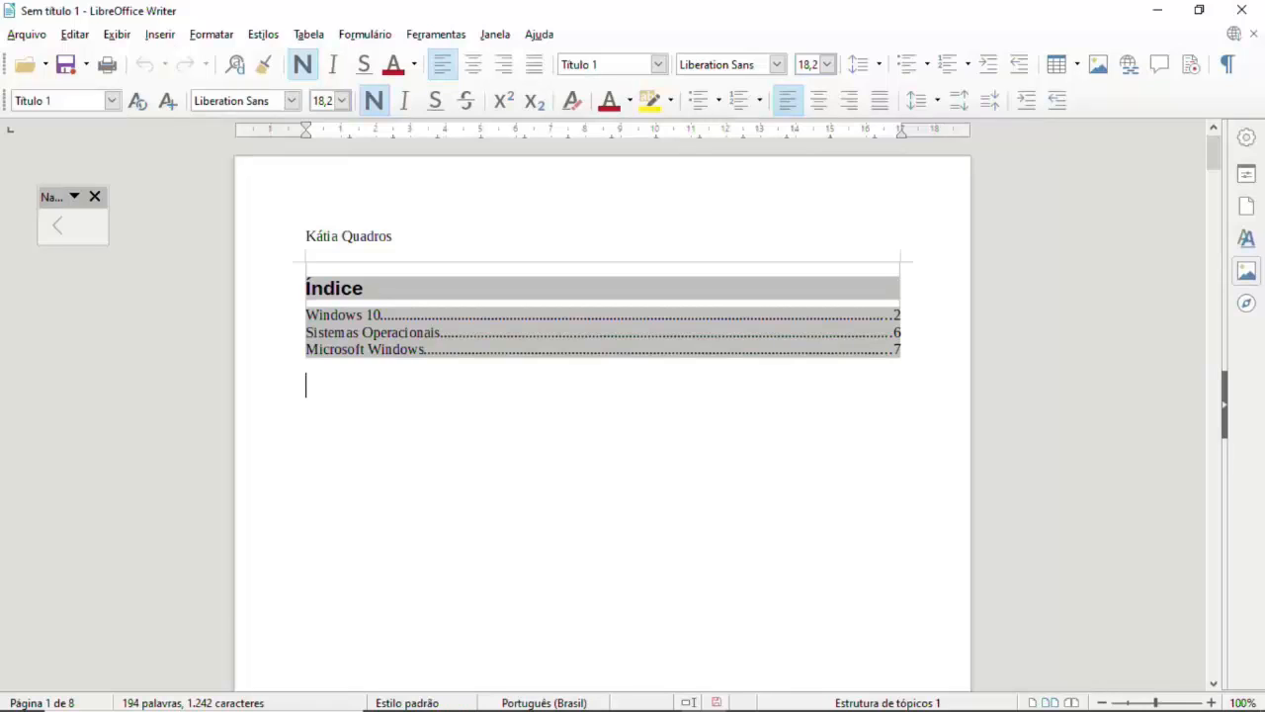
key("alt+x")
key("Down")
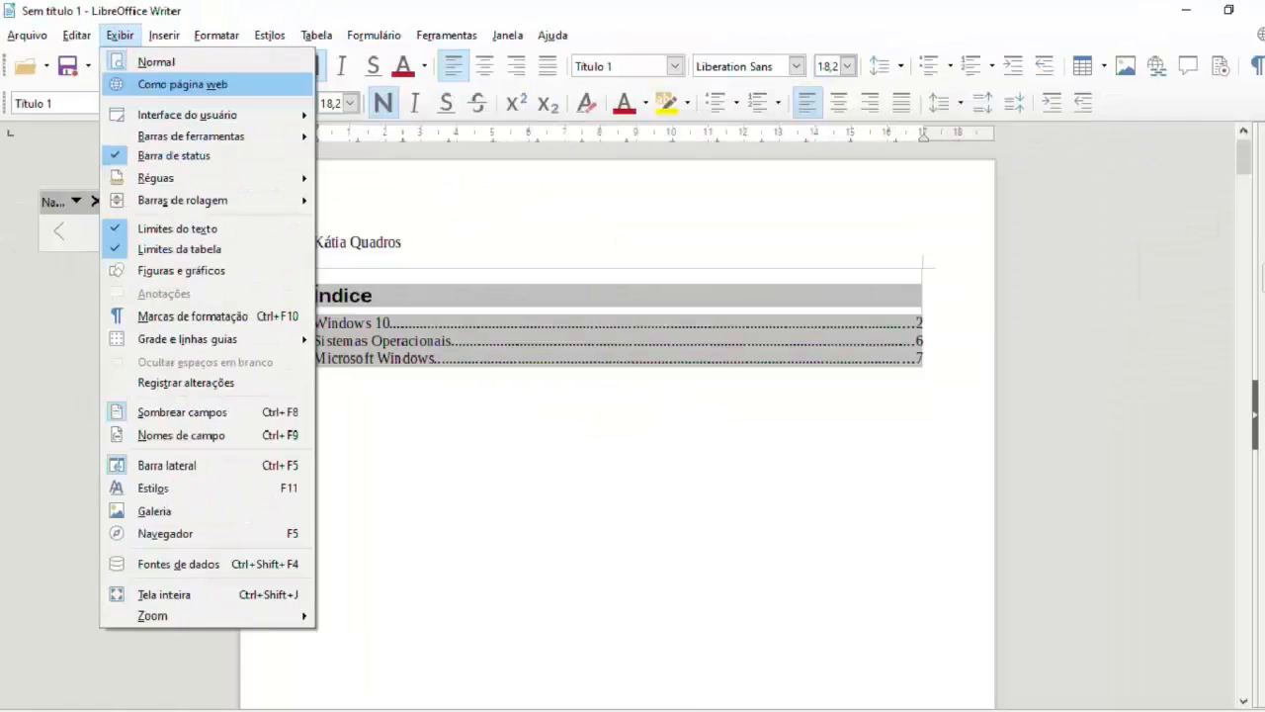
key("Escape")
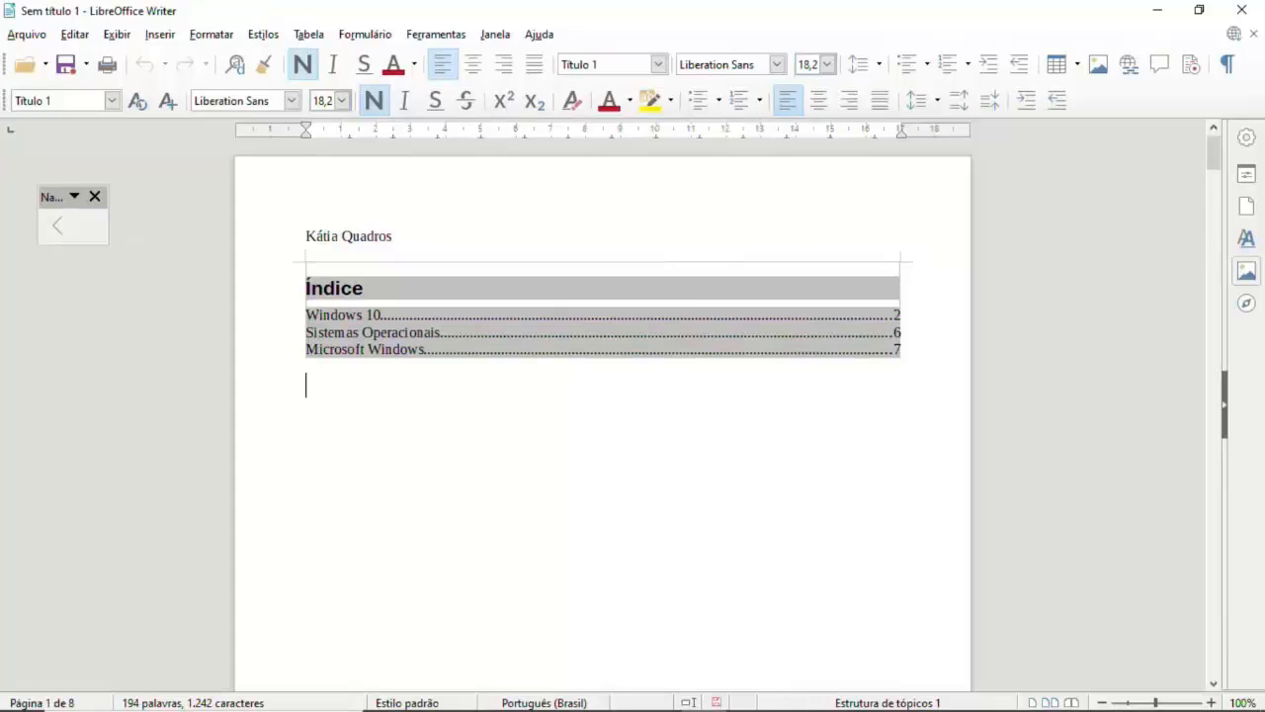
Step: Remove the page break after the Índice so the Windows 10 heading follows it on the same page, and check the page
key("Delete")
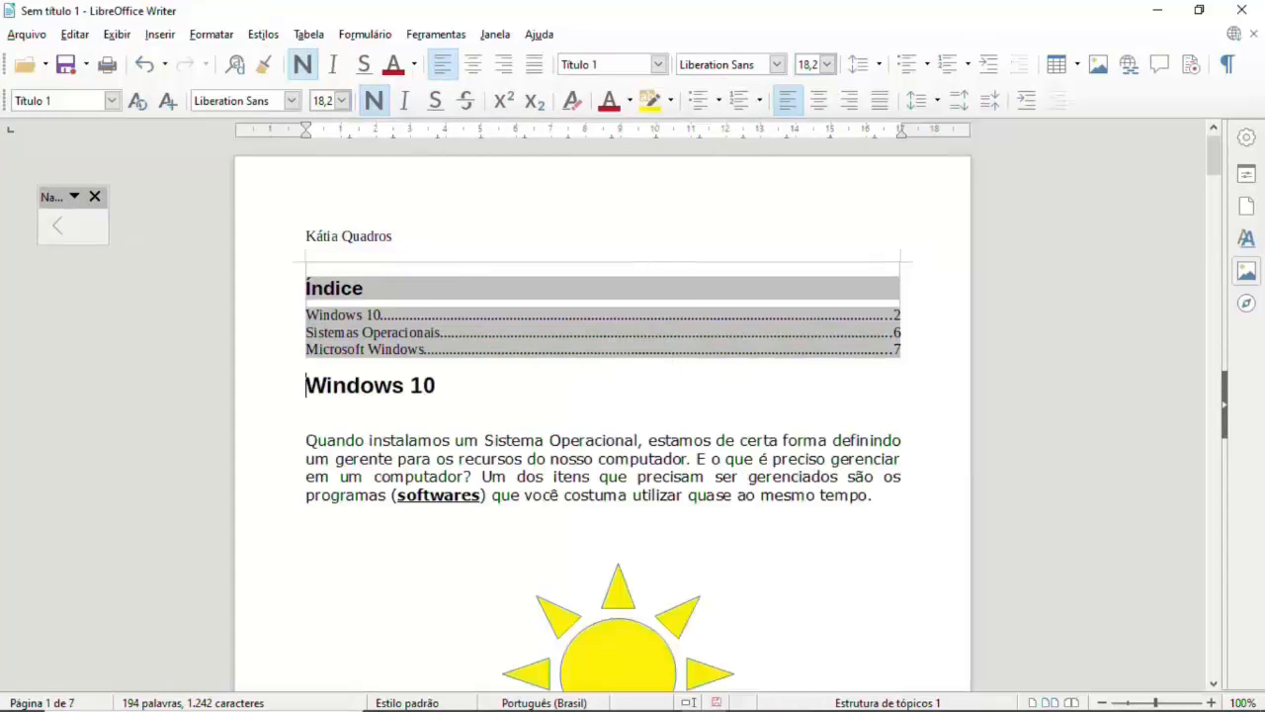
scroll(603, 415, "down", 5)
scroll(602, 415, "down", 5)
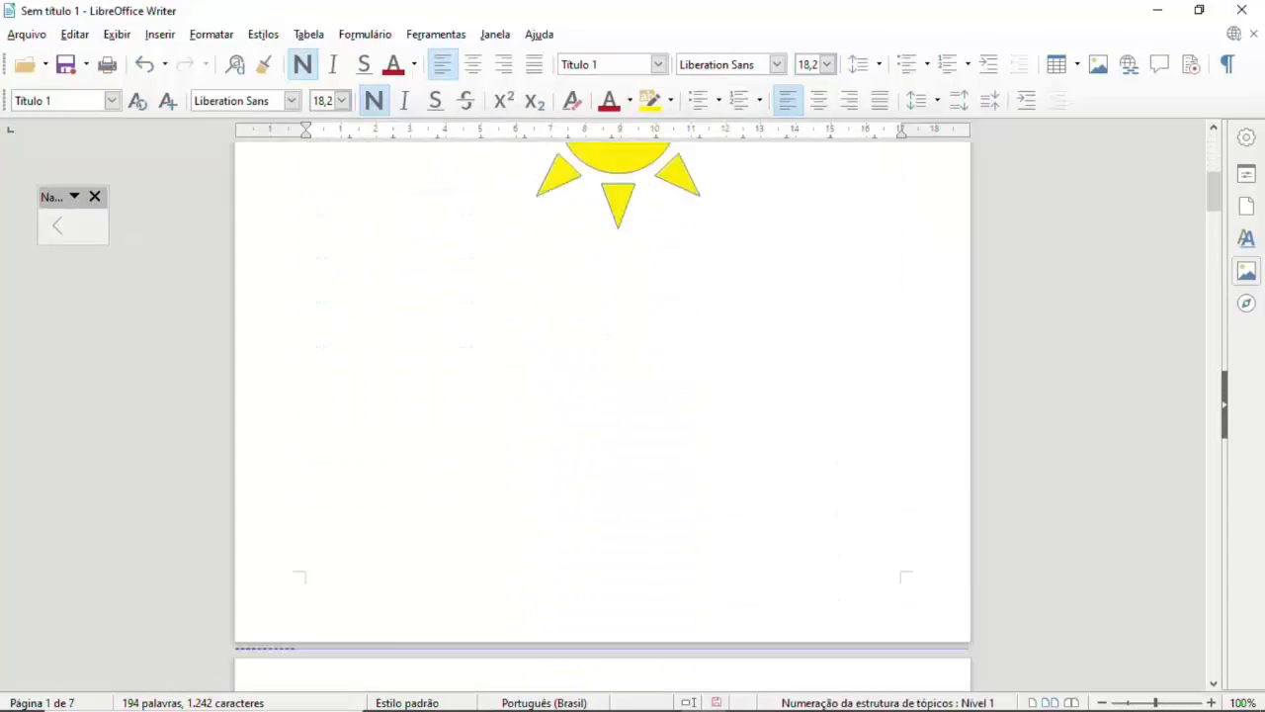
scroll(603, 415, "up", 3)
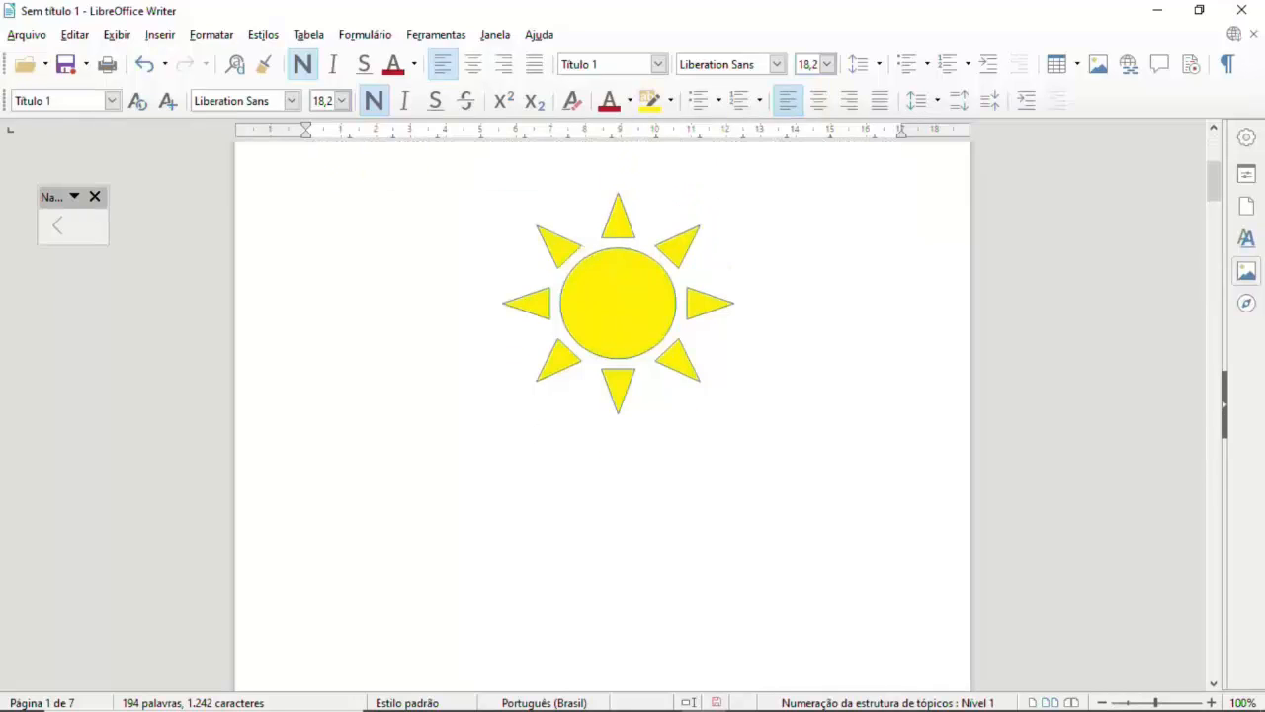
scroll(603, 415, "up", 6)
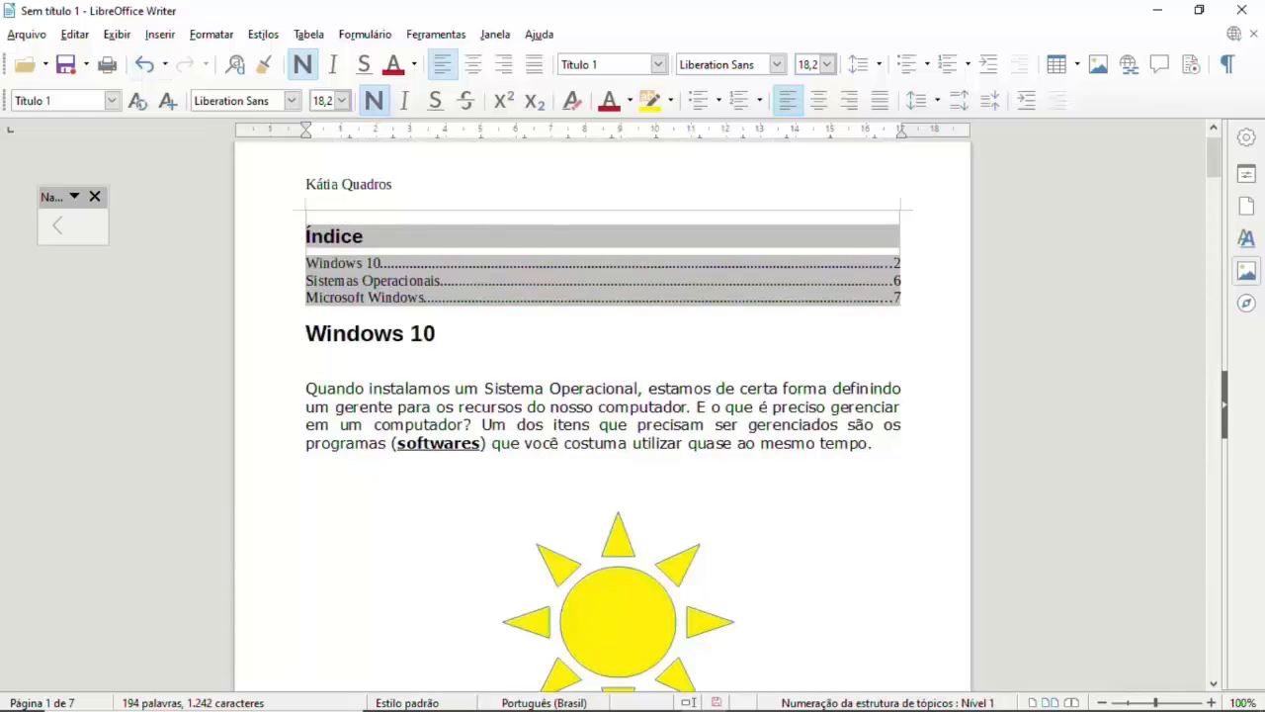
Step: Show the document in web layout, closing the small floating toolbar there, and return to the Normal layout
left_click(116, 35)
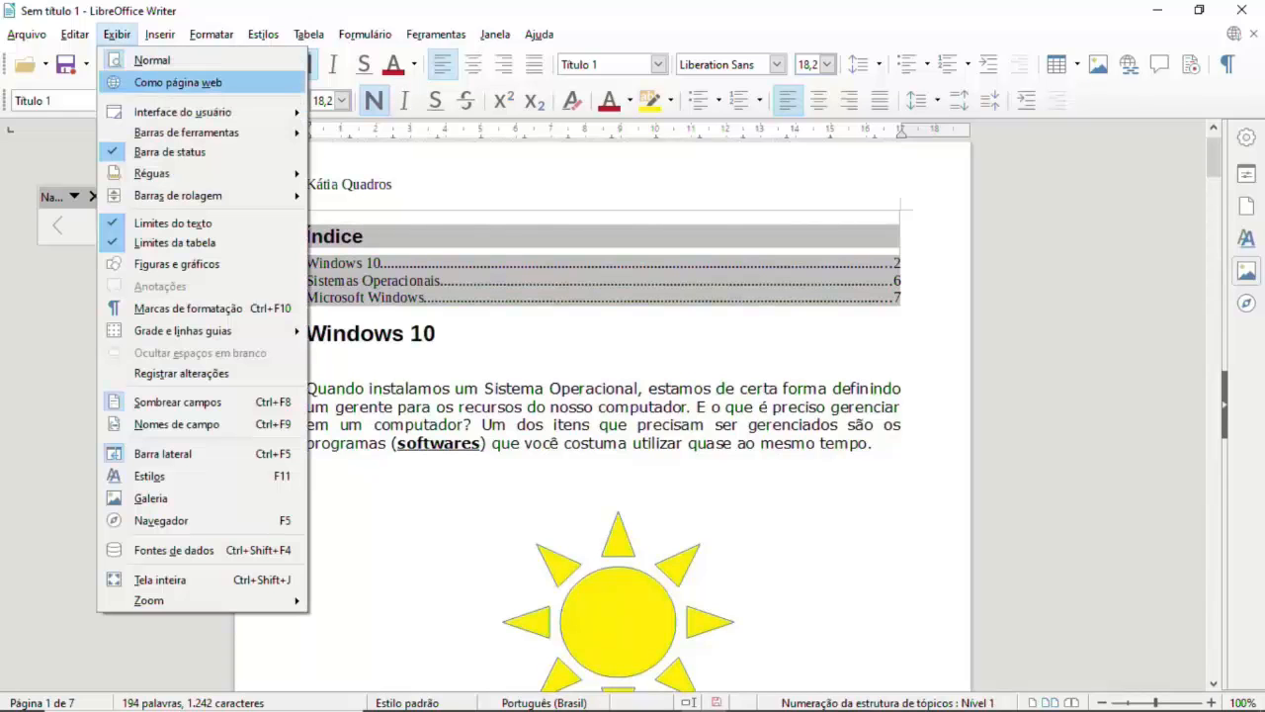
left_click(175, 83)
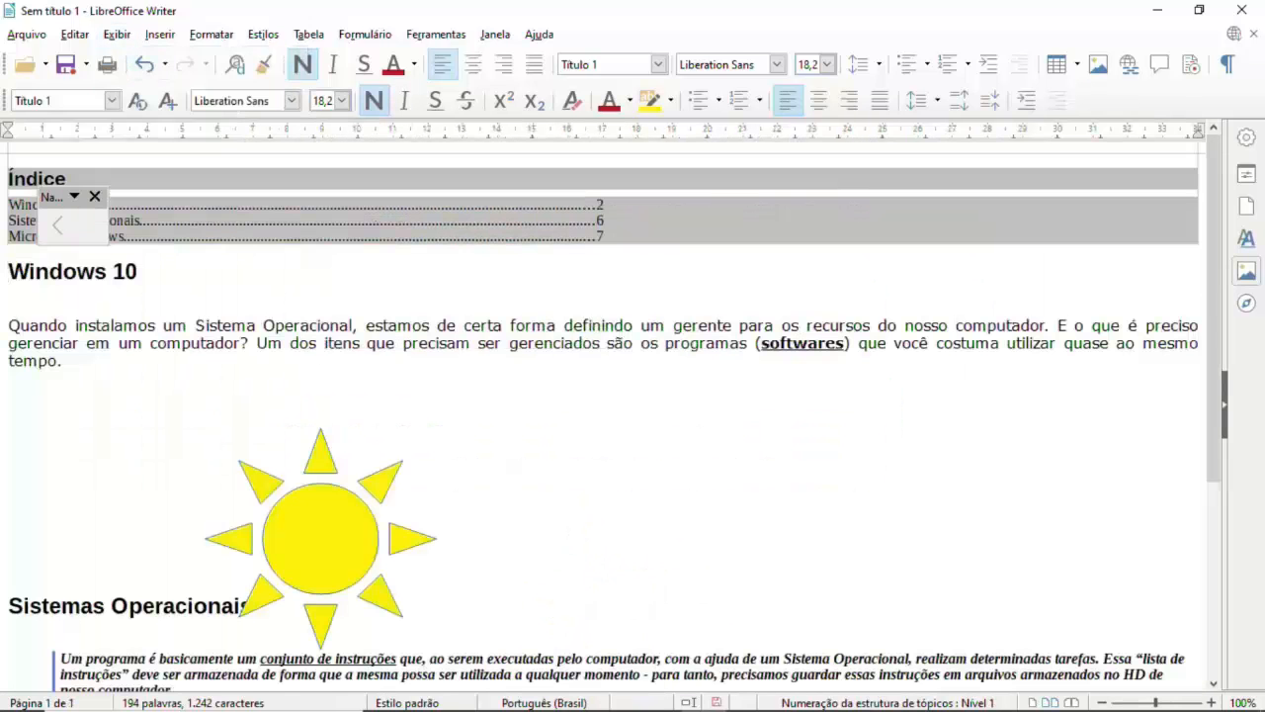
left_click(95, 196)
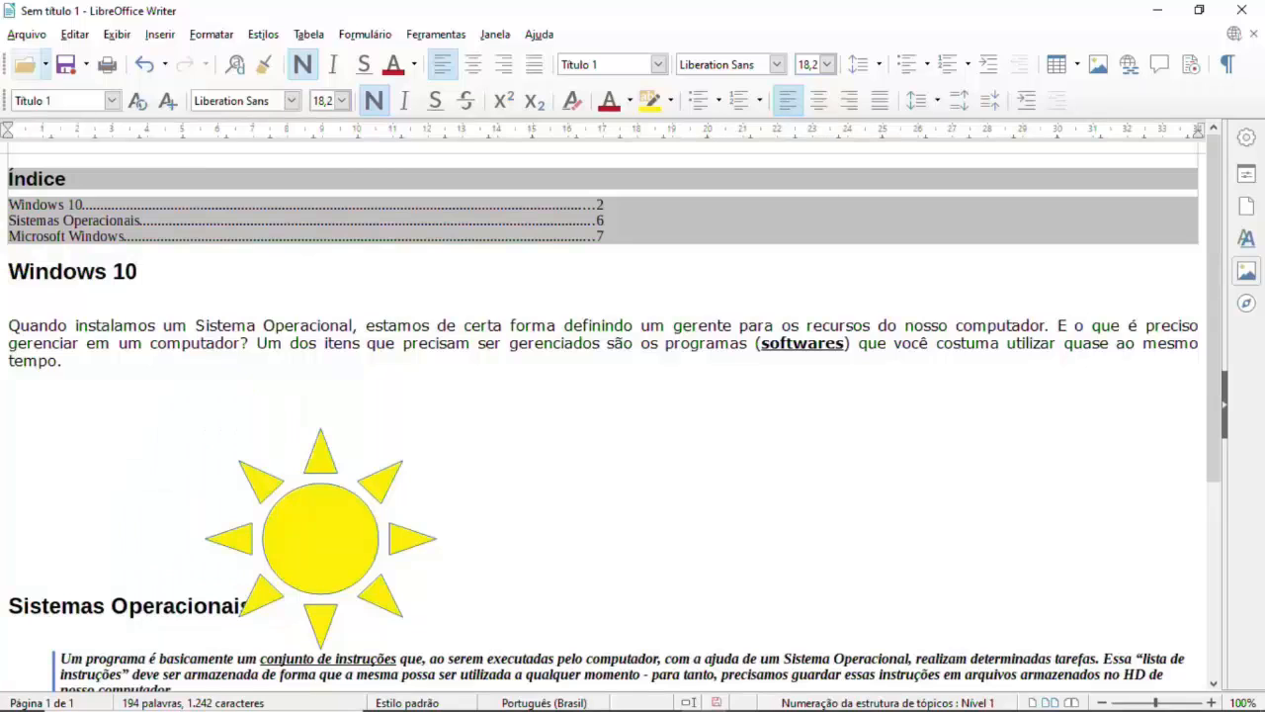
left_click(117, 33)
left_click(115, 53)
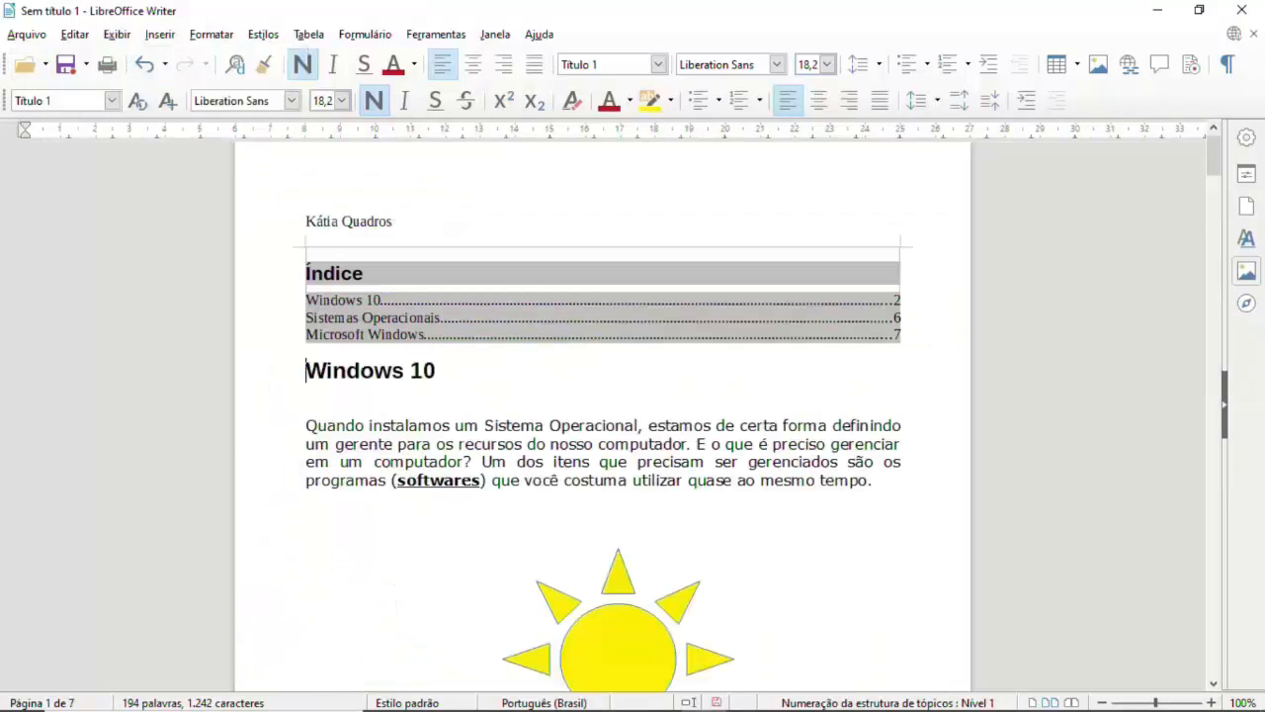
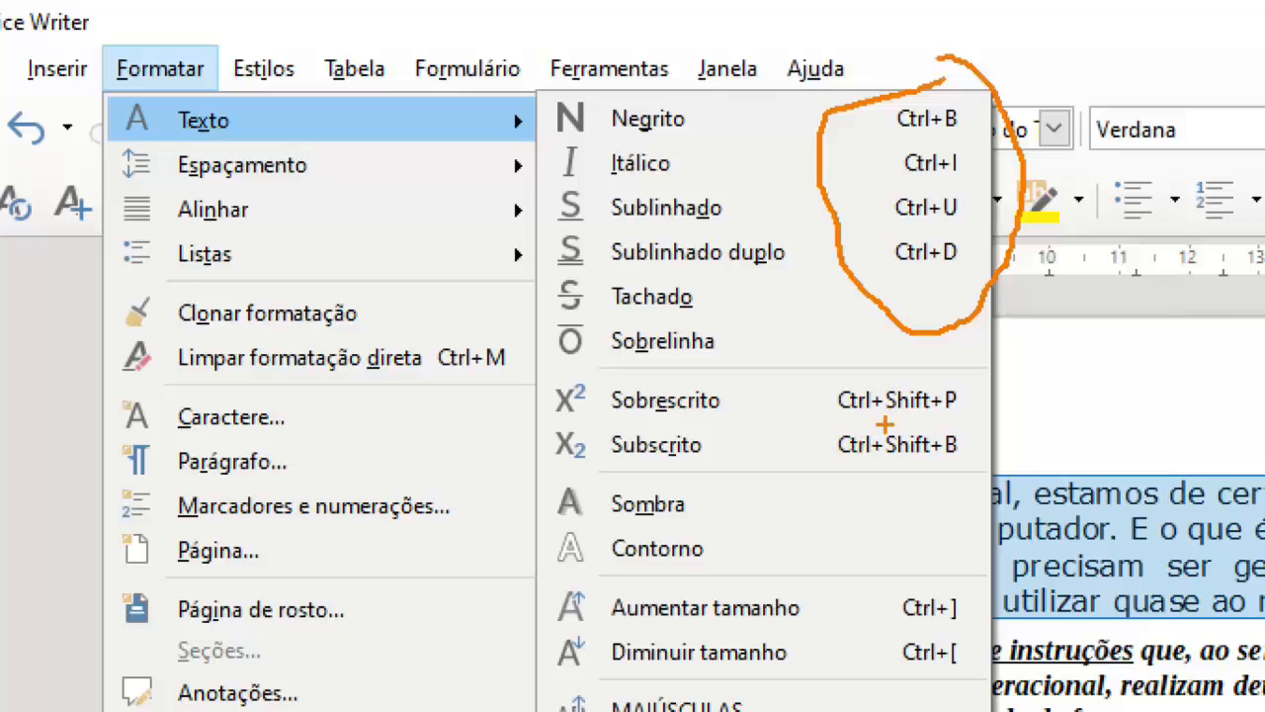
Step: Review the text formatting options, including superscript, subscript, size and letter case commands, and their shortcuts
mouse_move(903, 419)
left_mouse_down()
mouse_move(963, 419)
mouse_move(957, 431)
left_mouse_up()
left_click_drag(915, 468, 957, 447)
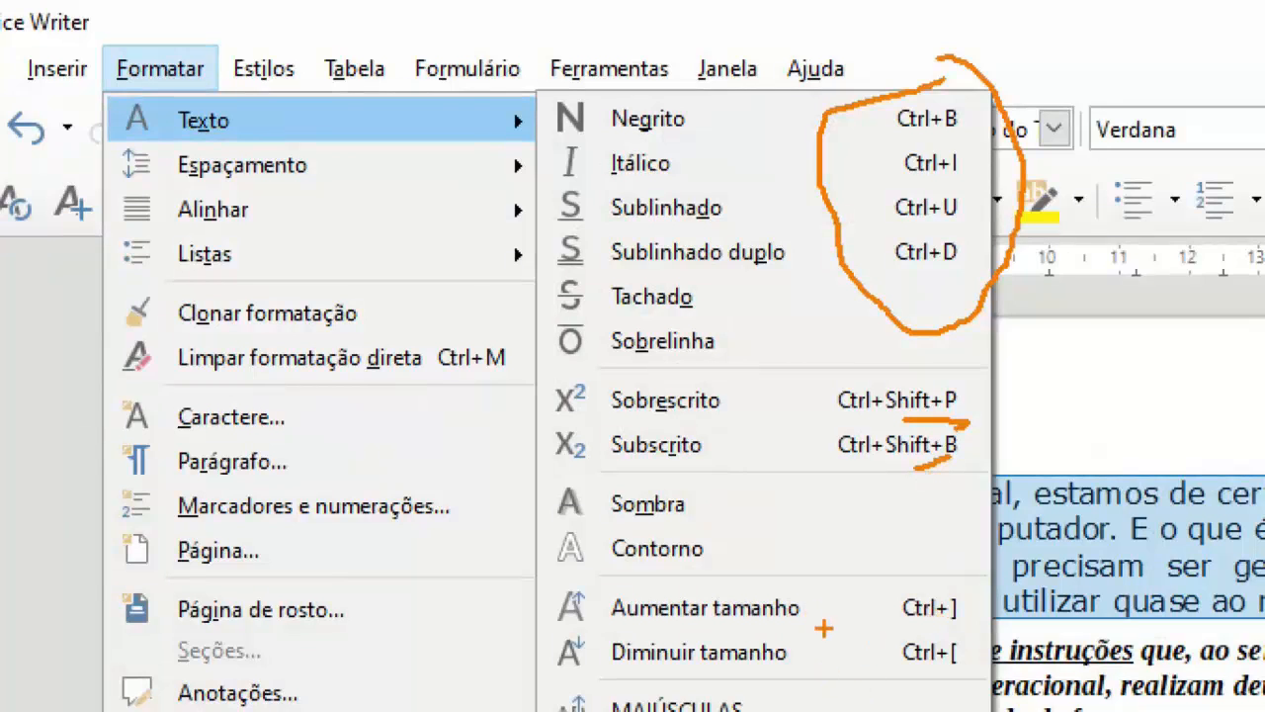
left_click_drag(921, 632, 954, 621)
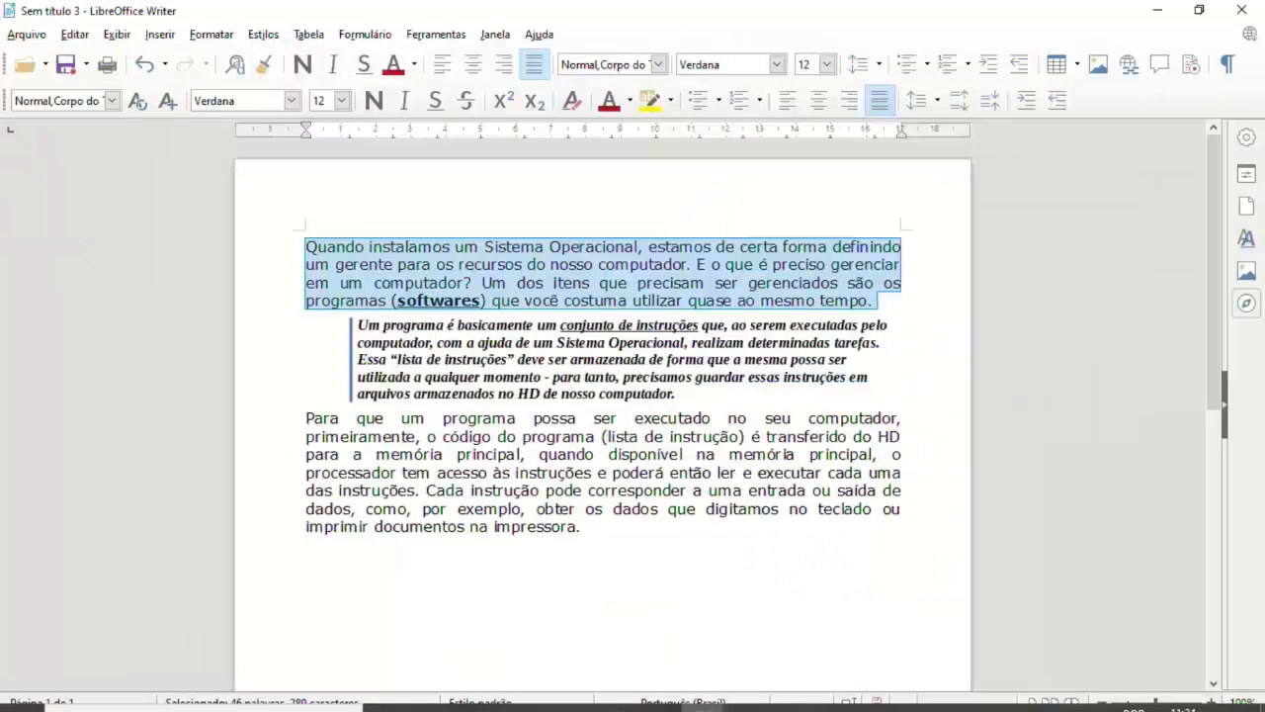
left_click(212, 34)
mouse_move(234, 59)
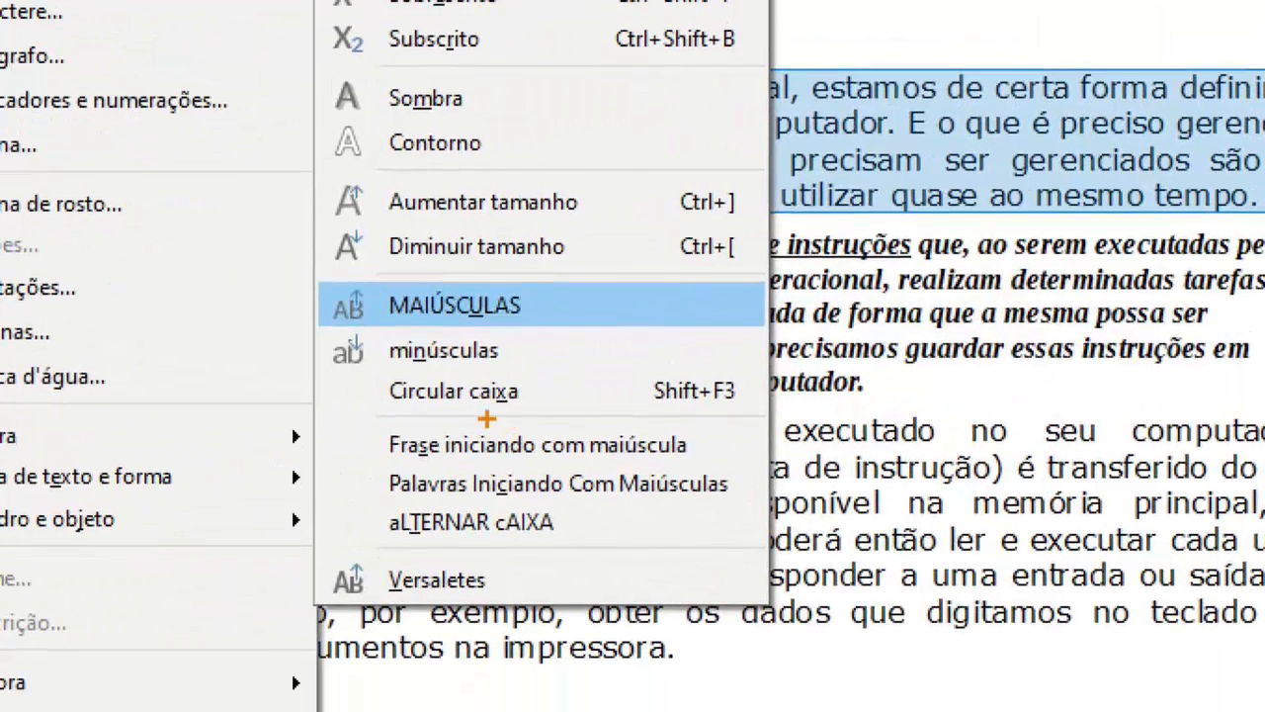
left_click_drag(660, 416, 806, 420)
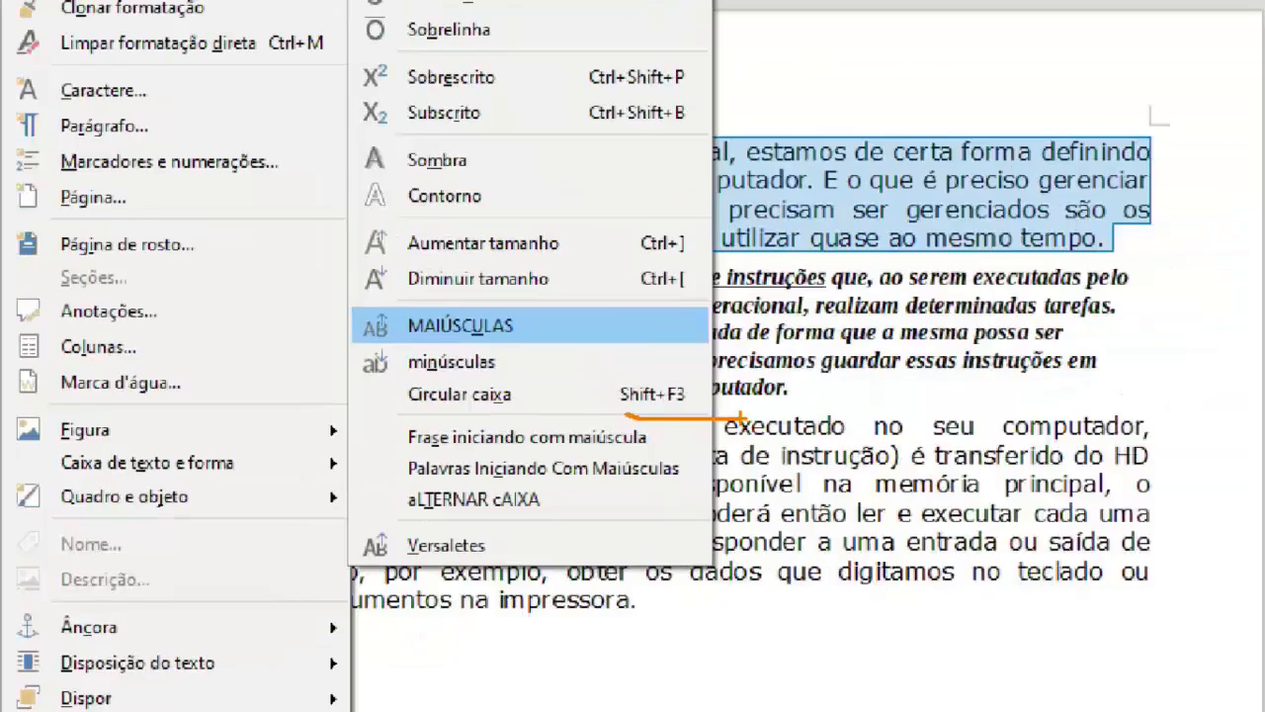
key("Escape")
key("Escape")
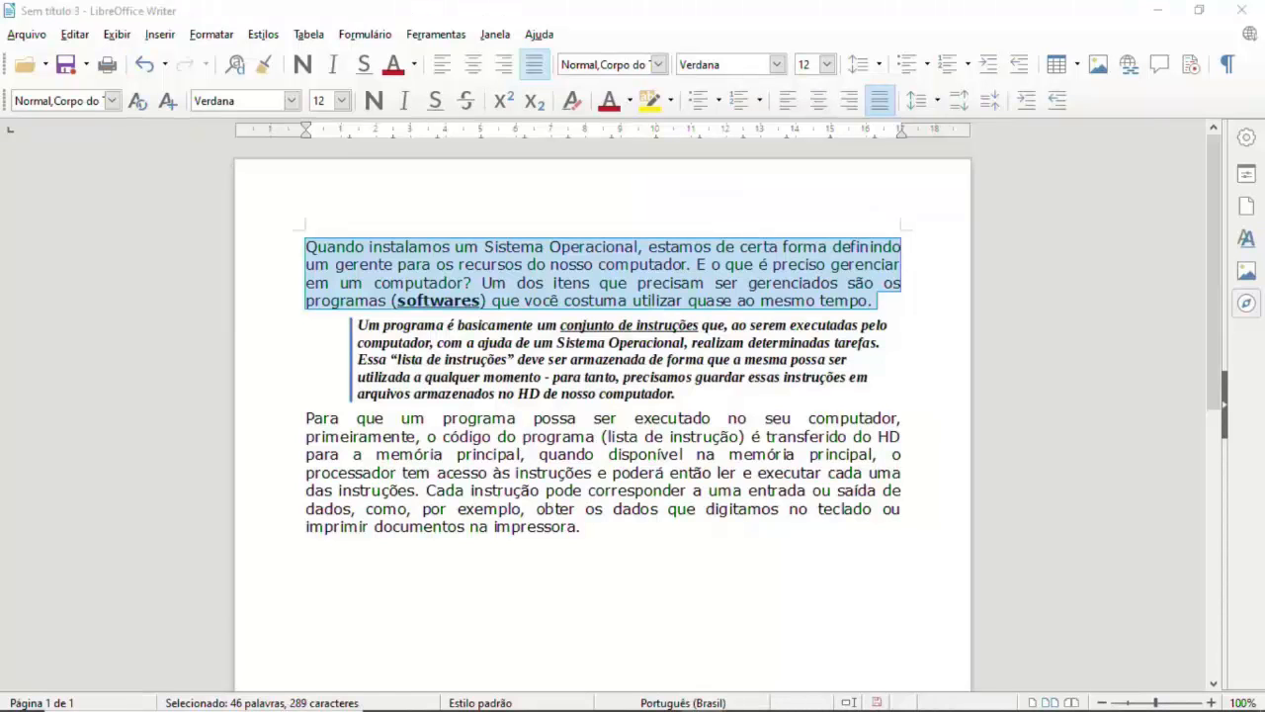
key("super+Tab")
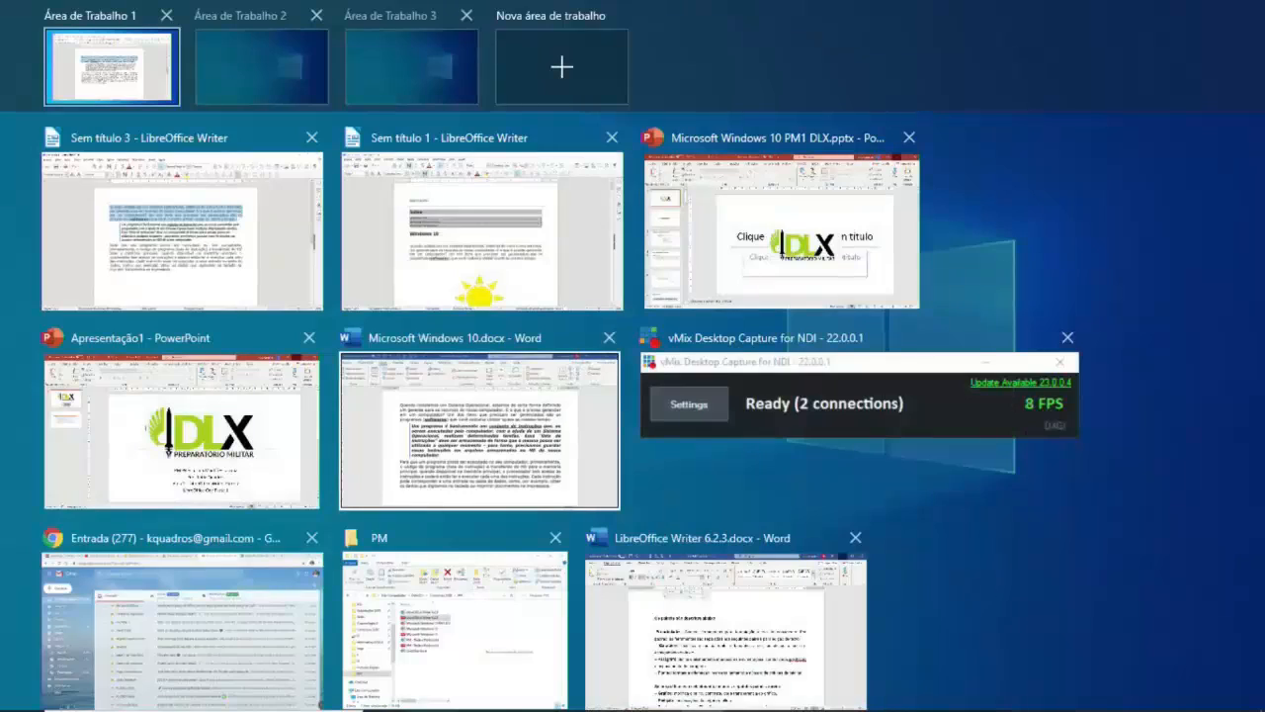
key("Escape")
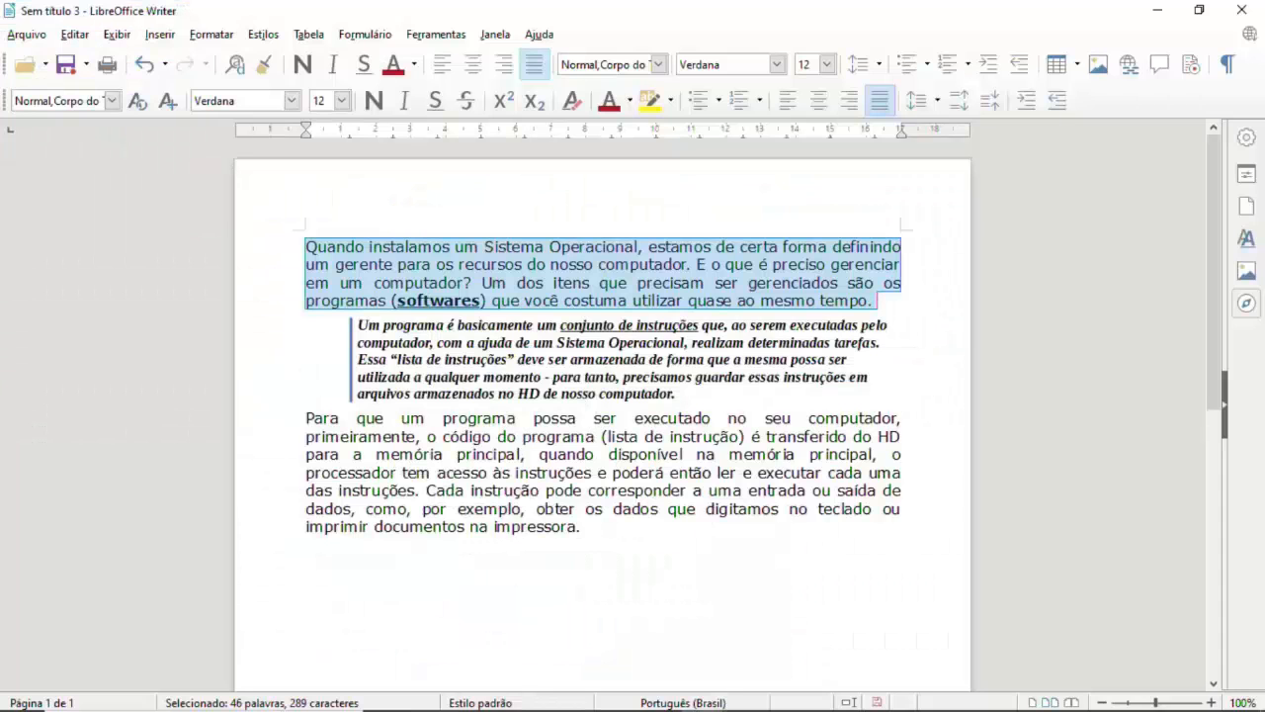
Step: Select the first paragraph and cycle its letter case through title, sentence, upper and lower case, ending on sentence case
left_click_drag(305, 246, 873, 300)
key("shift+F3")
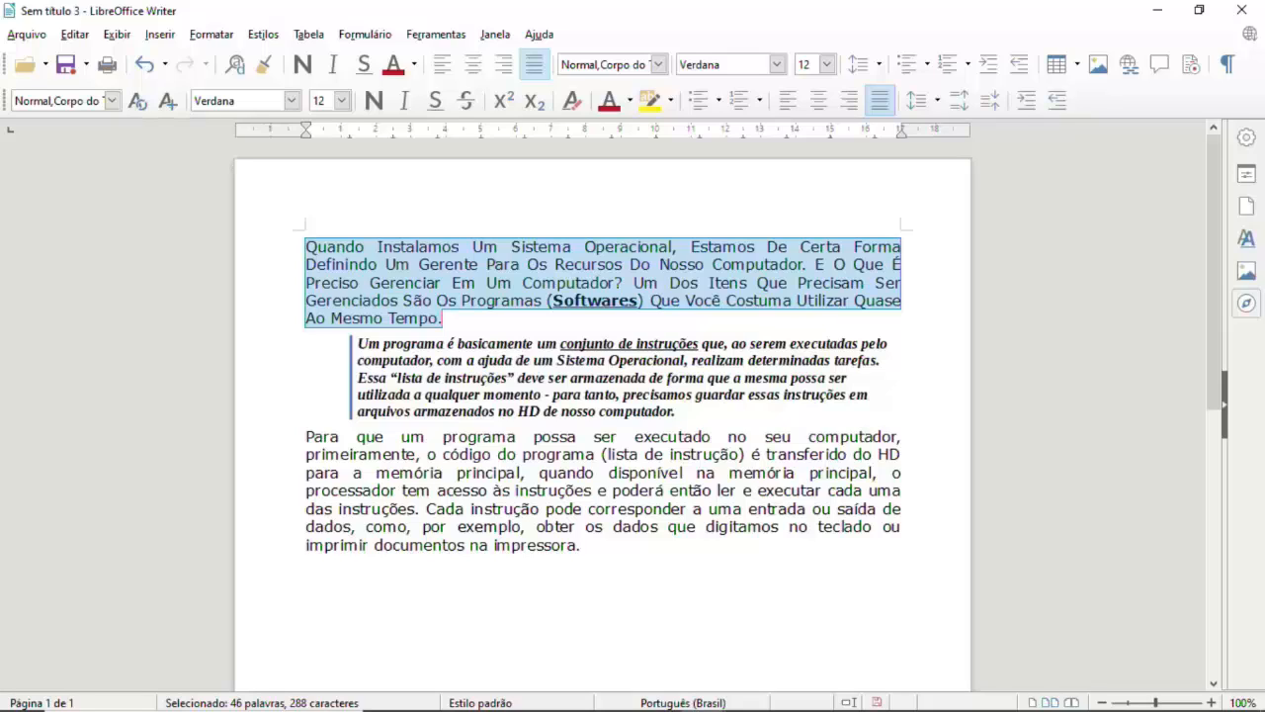
key("shift+F3")
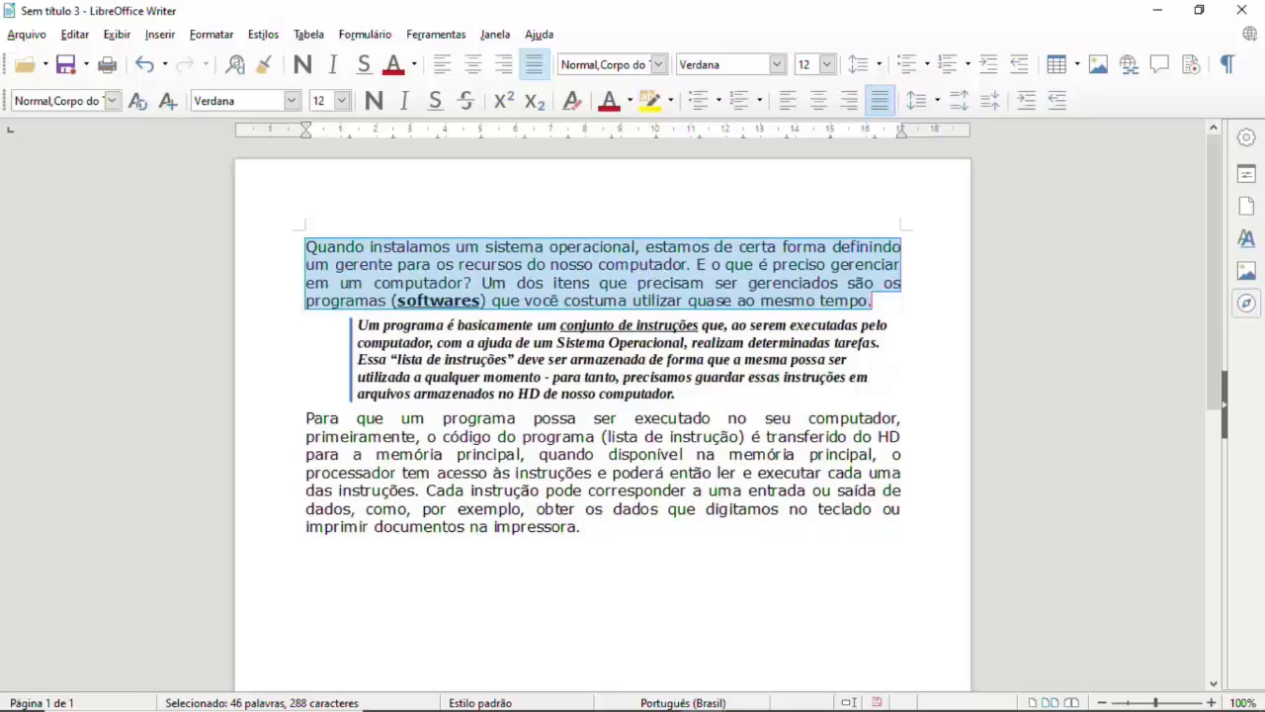
key("shift+F3")
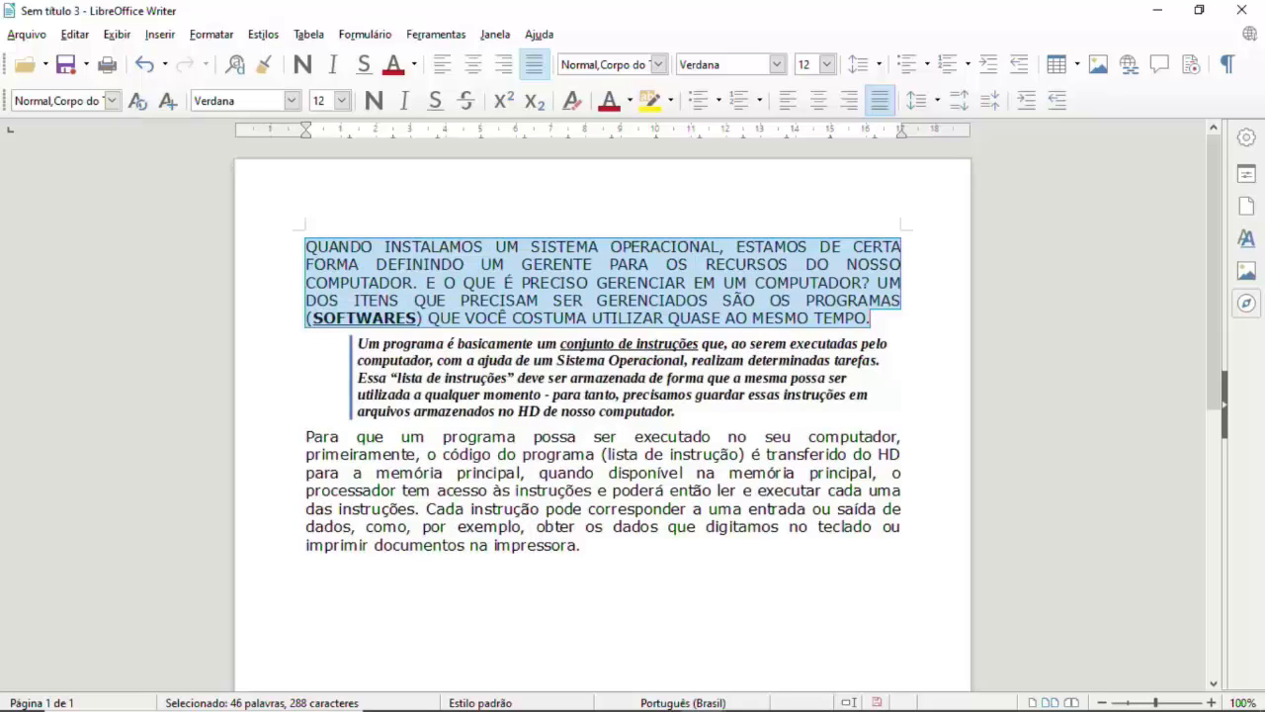
key("shift+F3")
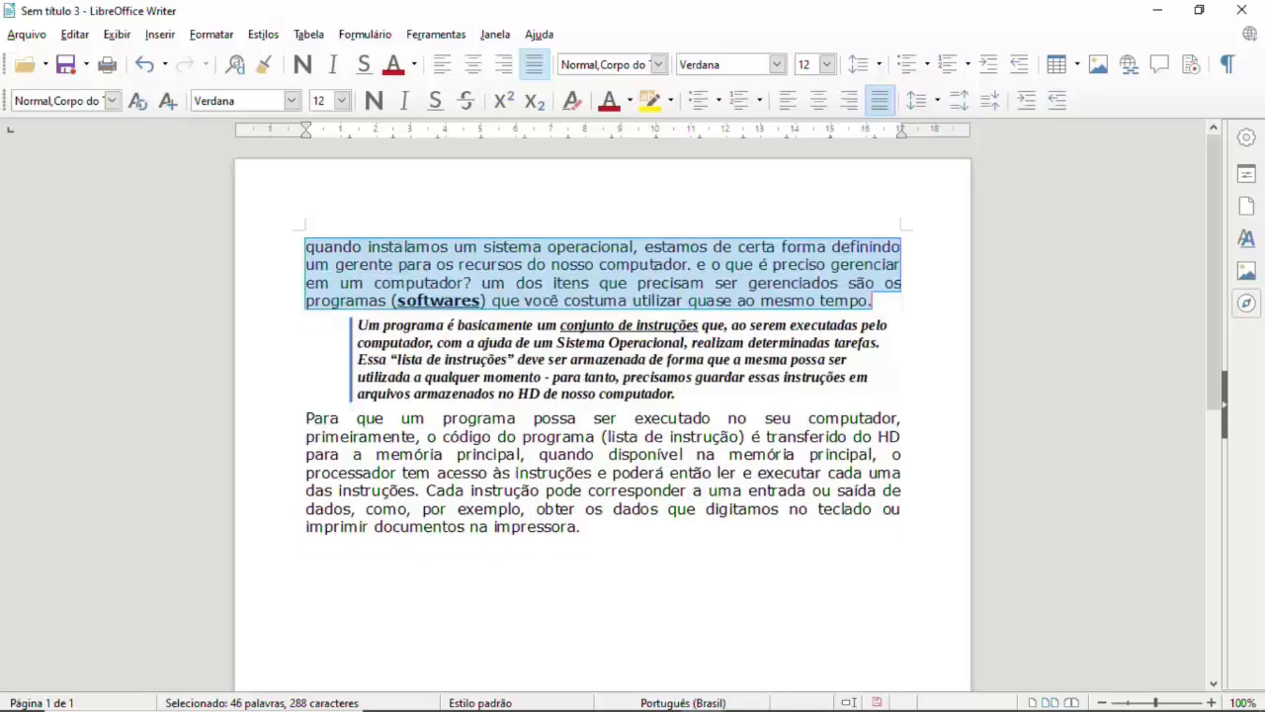
key("shift+F3")
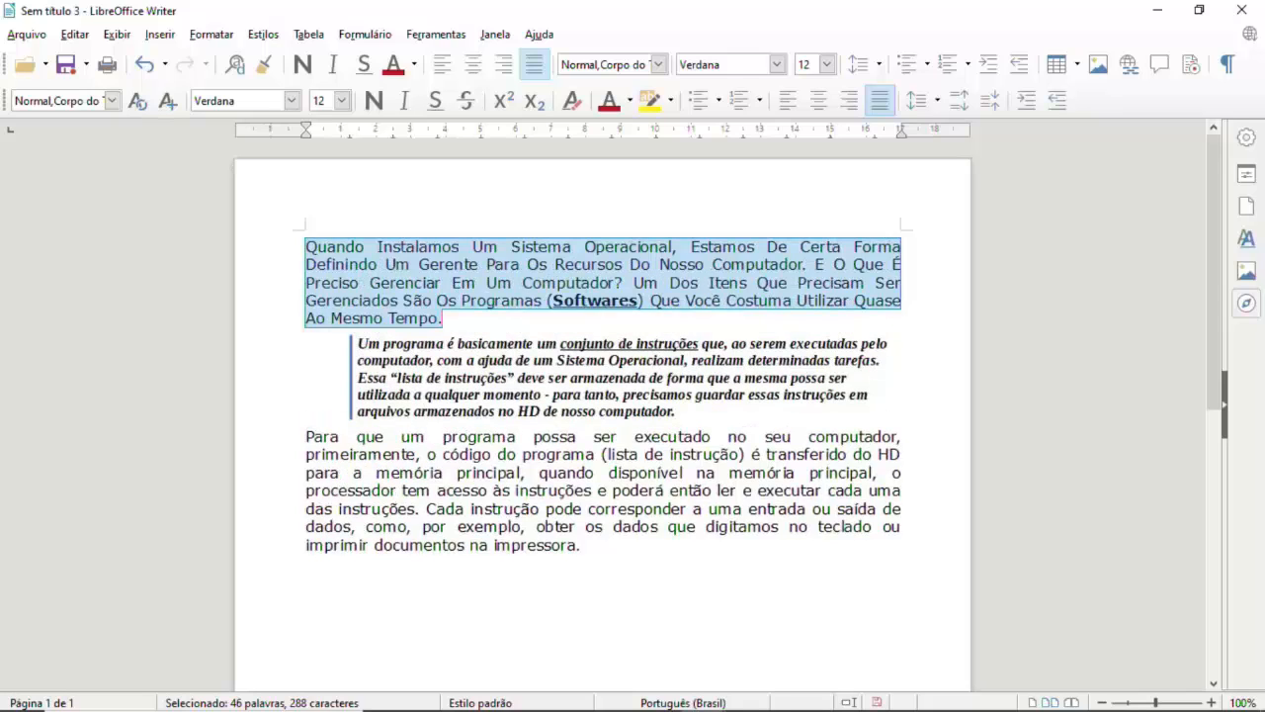
key("shift+F3")
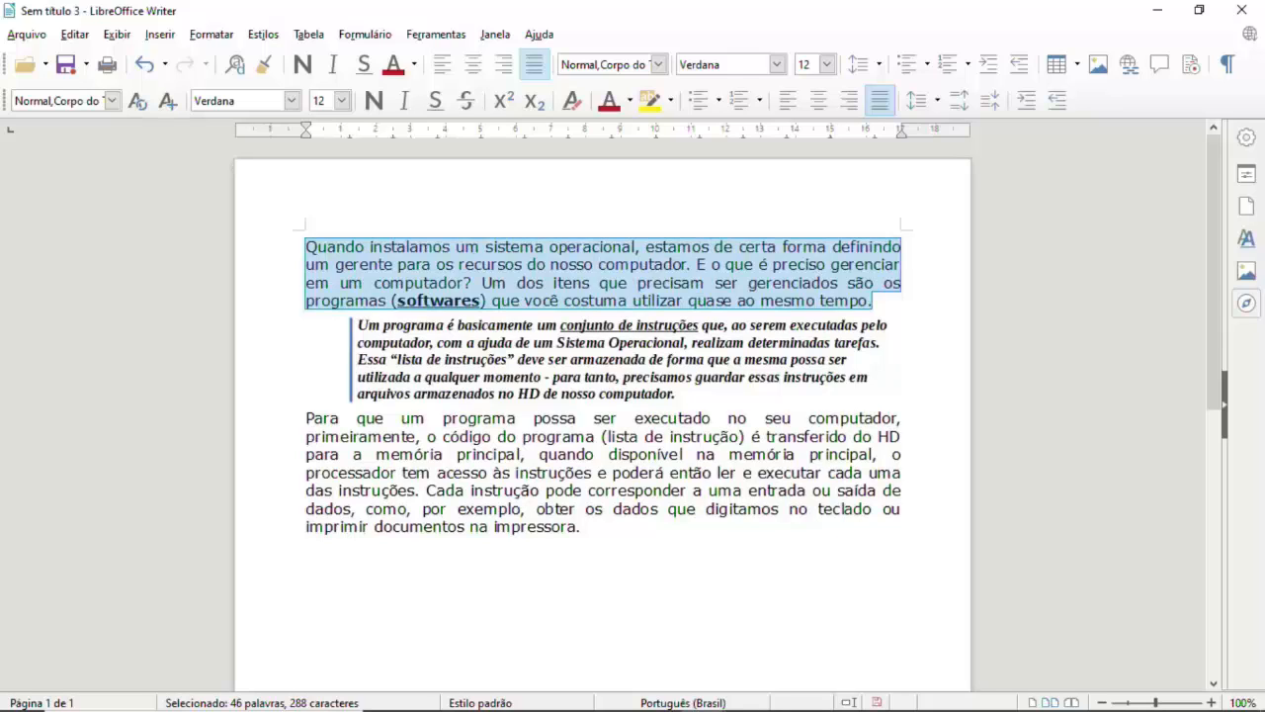
key("shift+F3")
key("shift+F3")
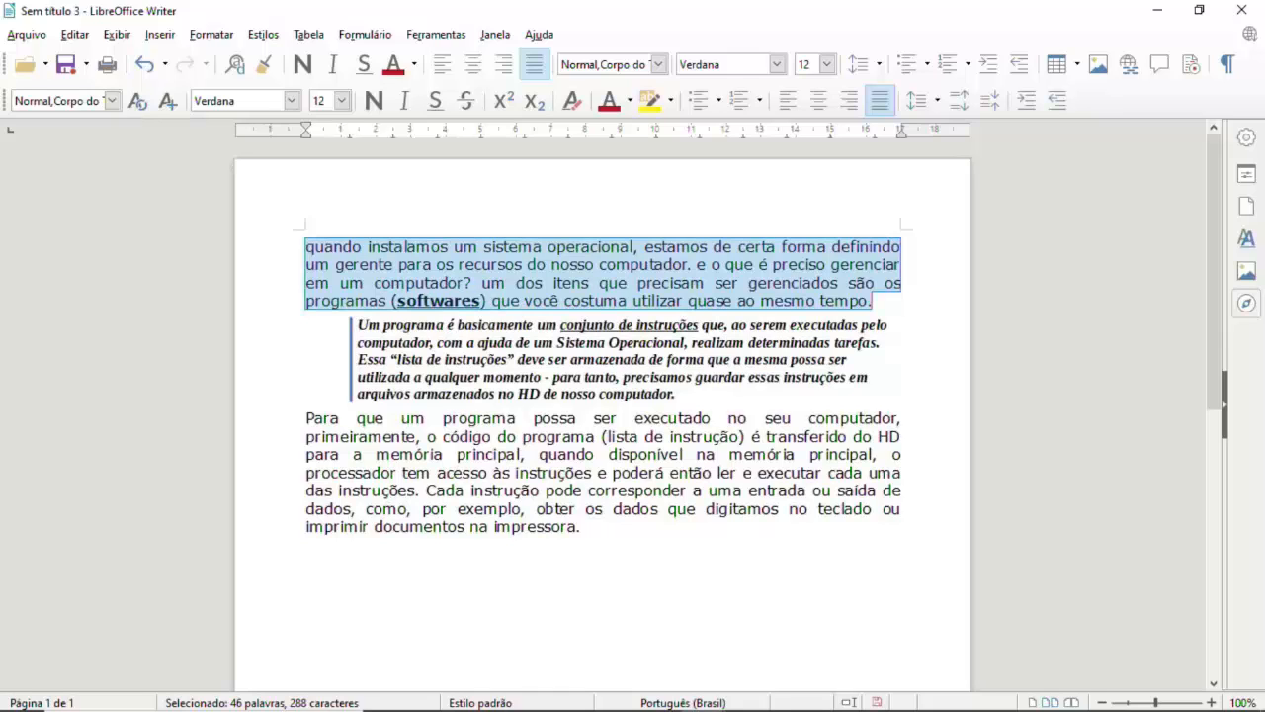
key("shift+F3")
key("shift+F3")
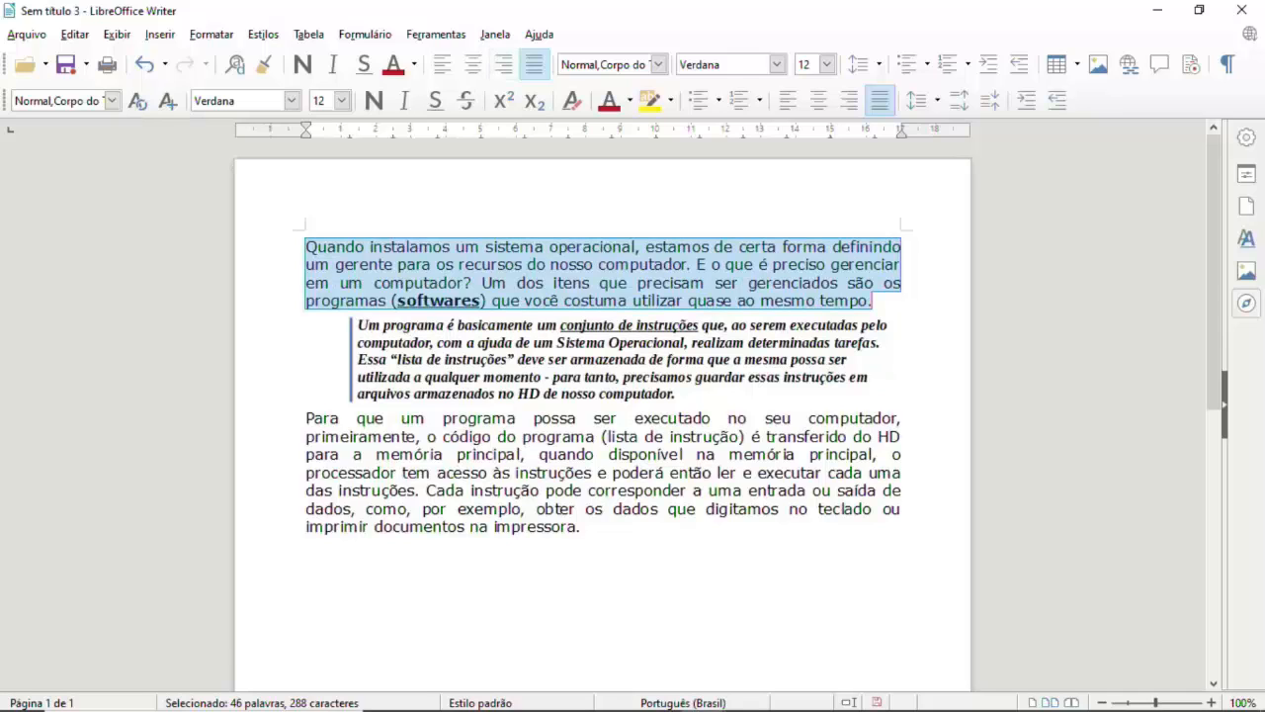
left_click(211, 34)
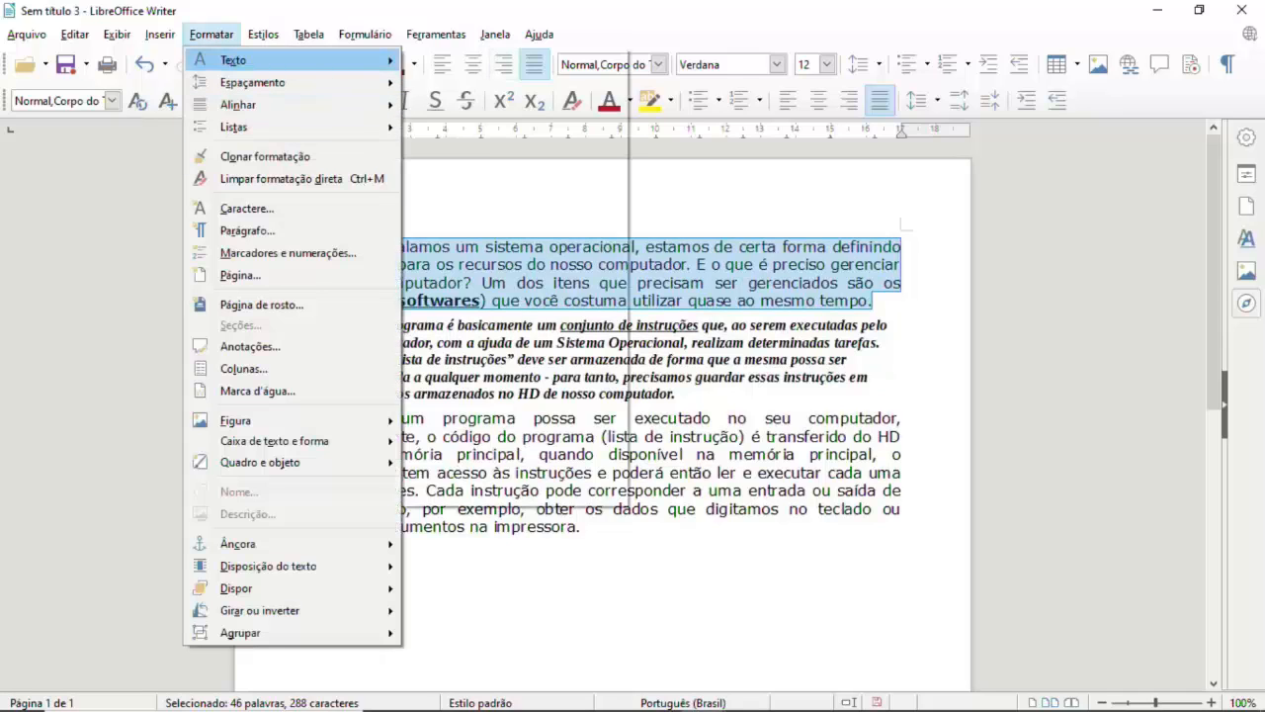
mouse_move(296, 61)
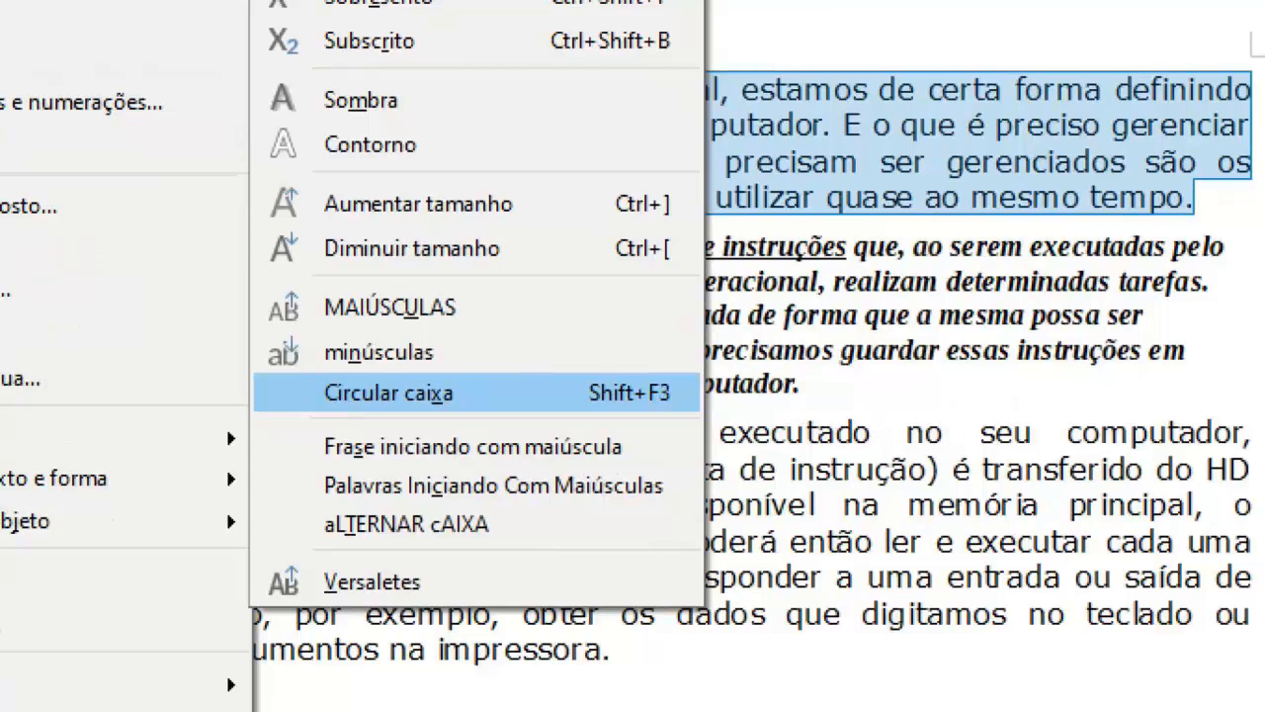
key("Return")
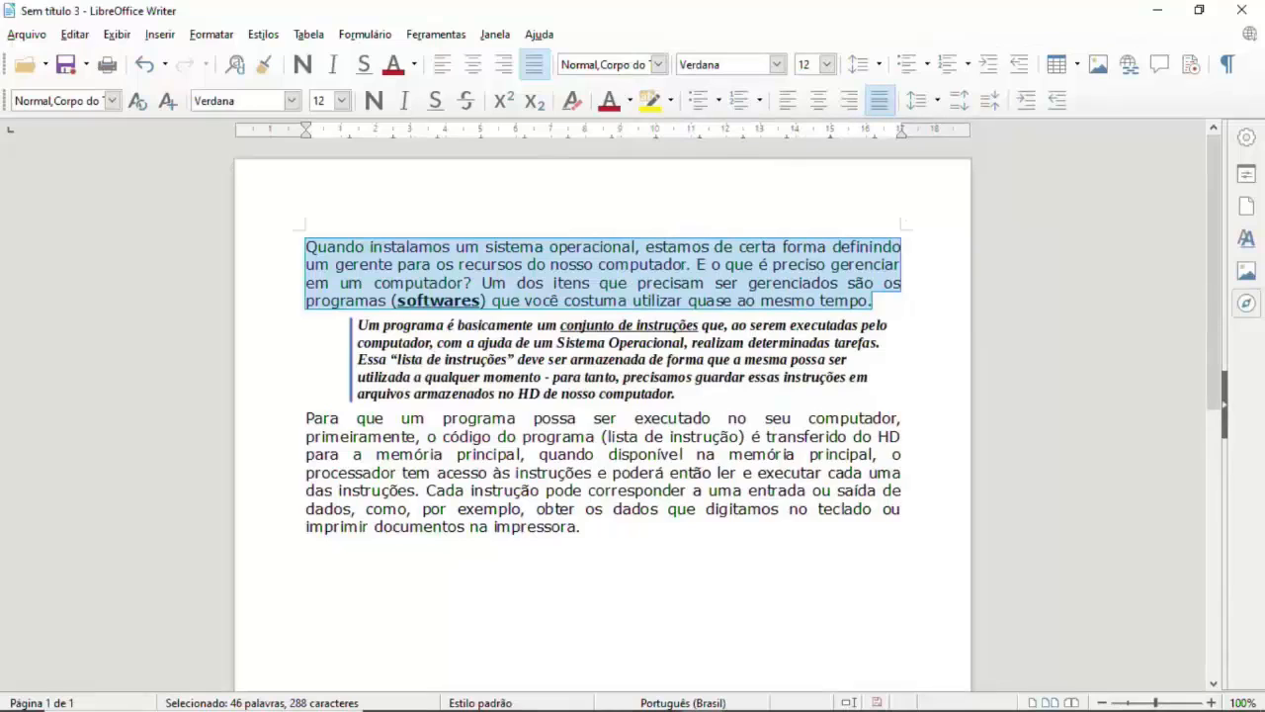
Step: Convert the first sentence of the last paragraph, from "Para que um programa" to "das instruções", to uppercase
left_click_drag(305, 418, 421, 491)
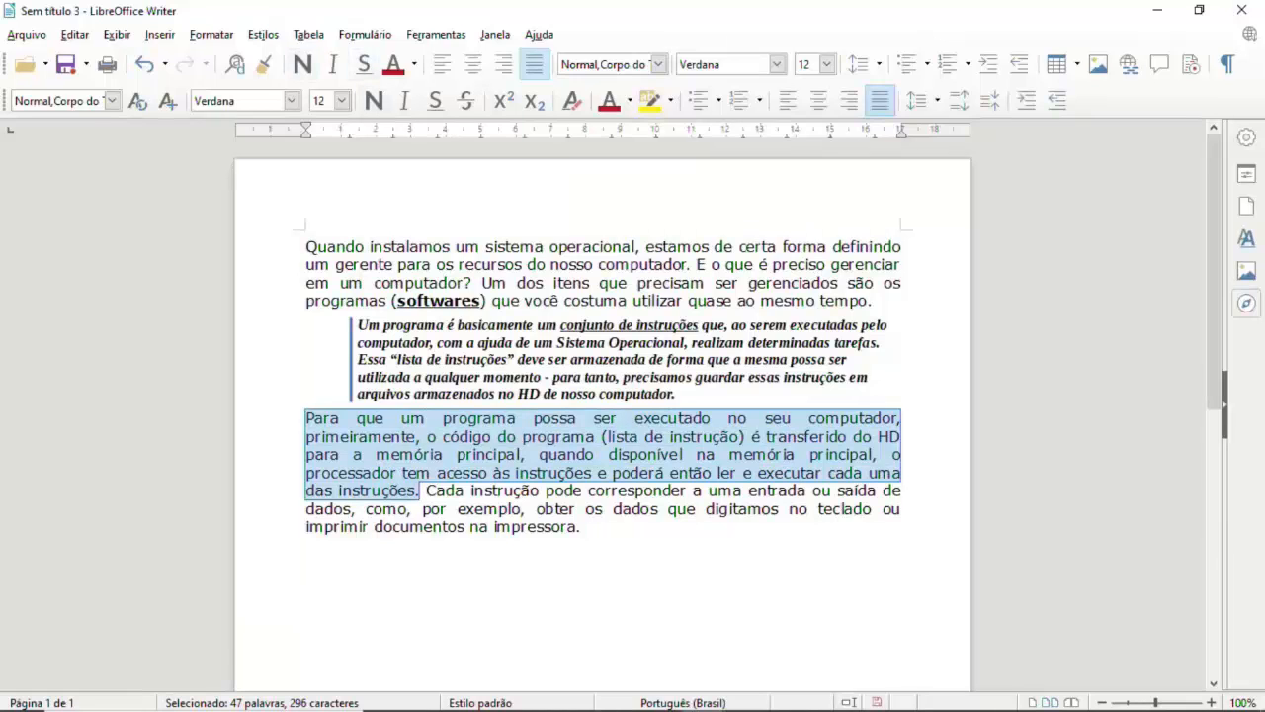
left_click(210, 34)
mouse_move(237, 59)
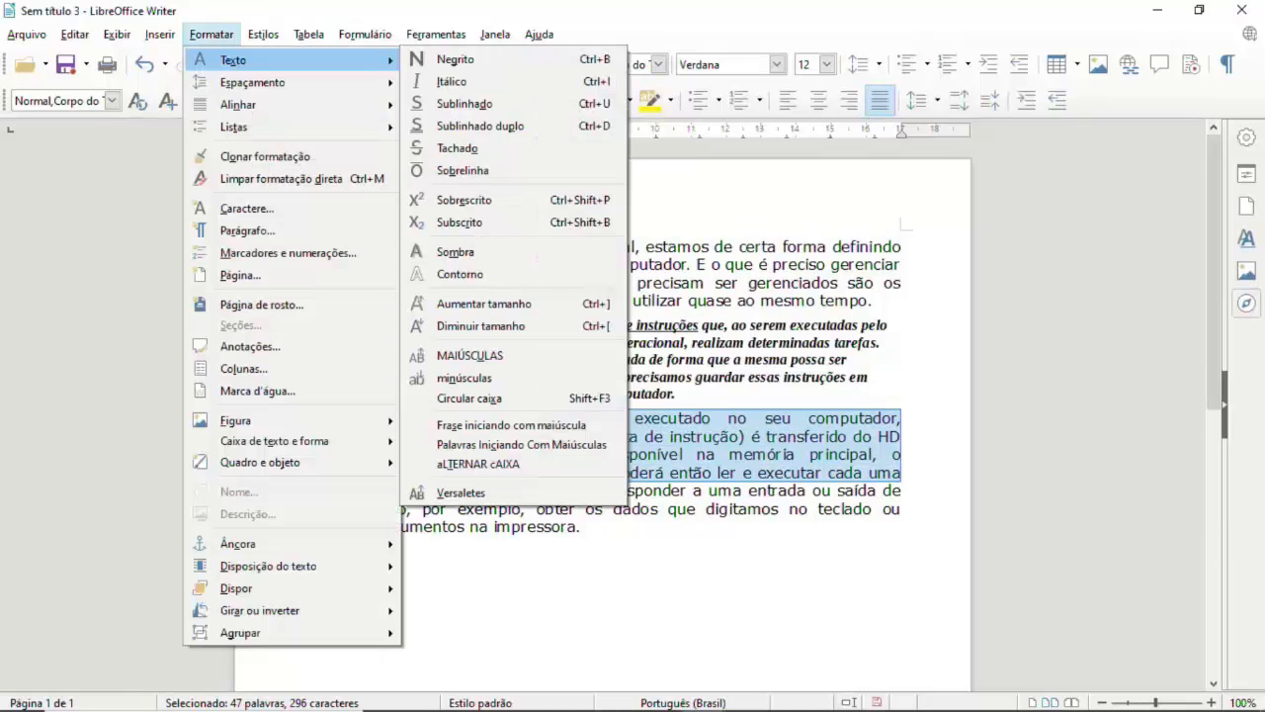
left_click(469, 354)
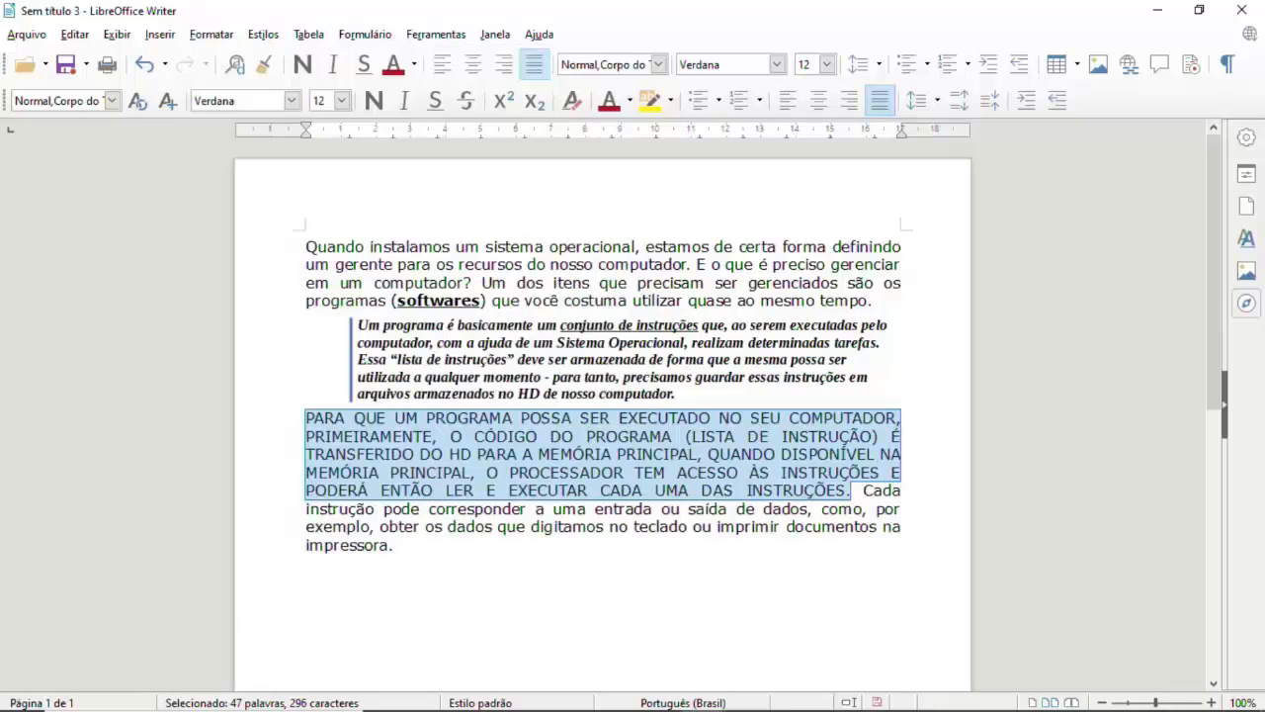
Step: Apply small caps (Versaletes) to the last paragraph's final sentence, starting with "Cada instrução"
left_click_drag(862, 490, 398, 544)
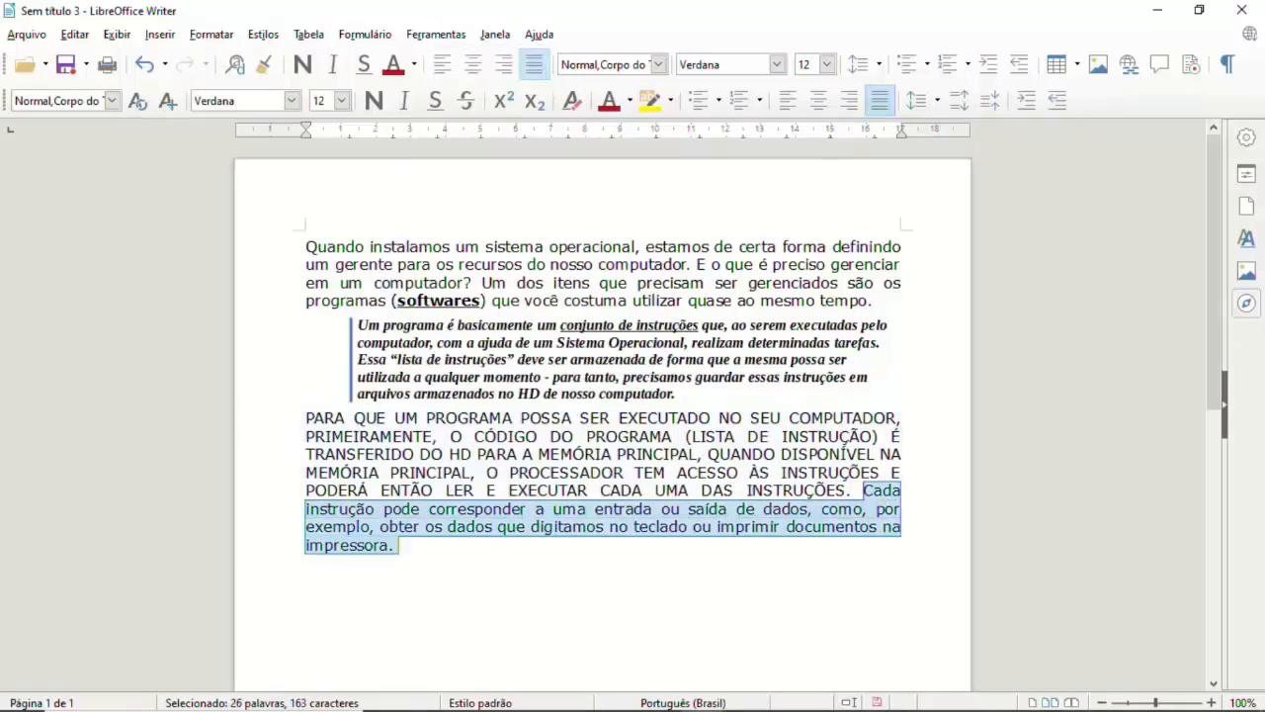
left_click(210, 34)
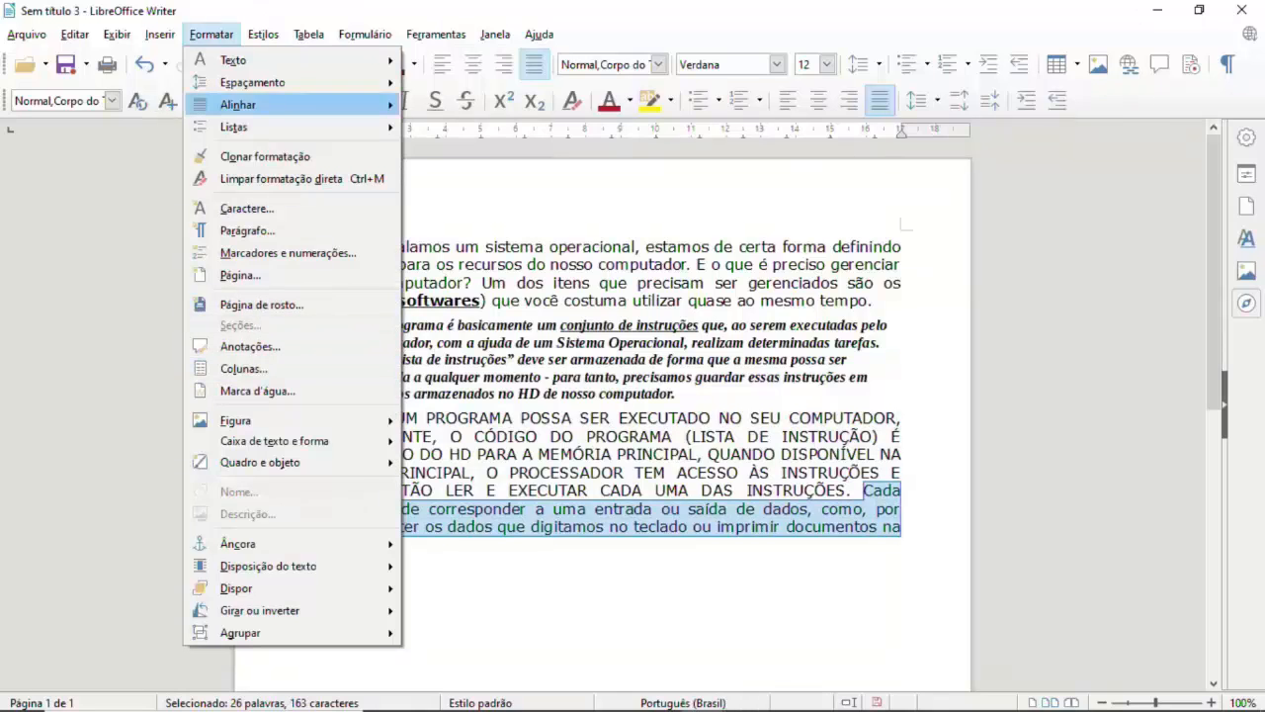
mouse_move(309, 34)
left_click(211, 33)
mouse_move(233, 59)
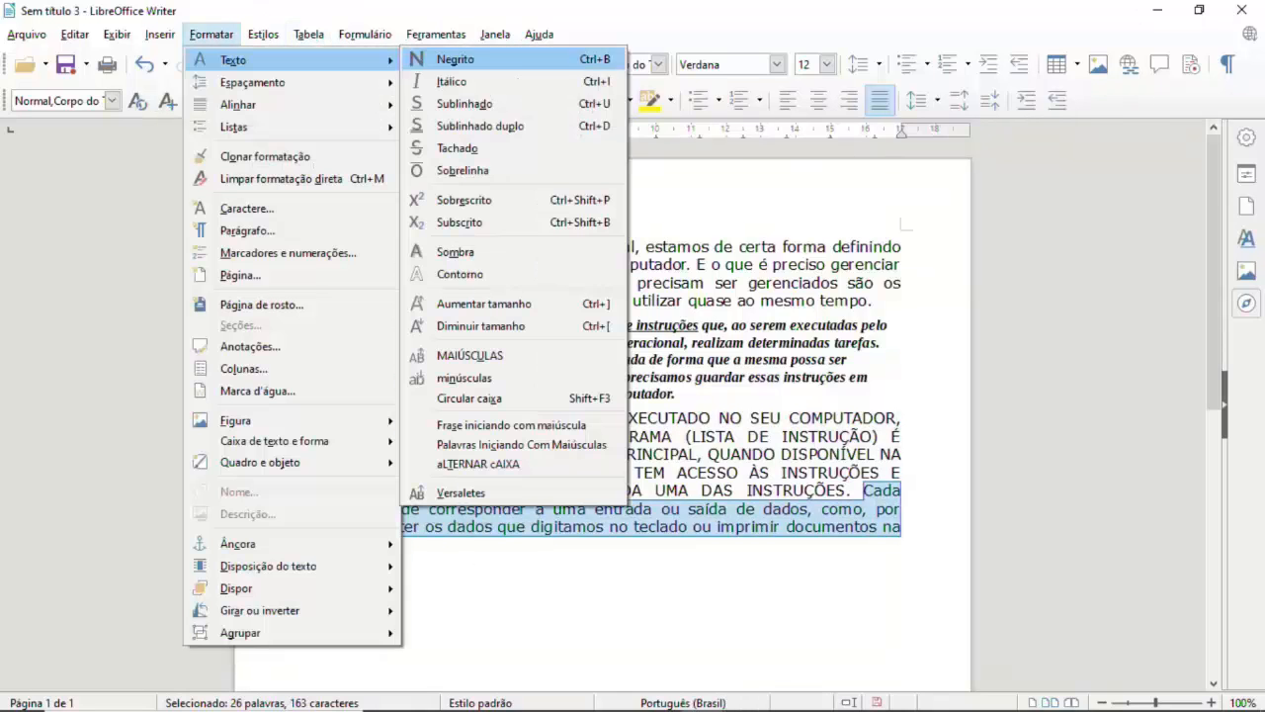
left_click(460, 492)
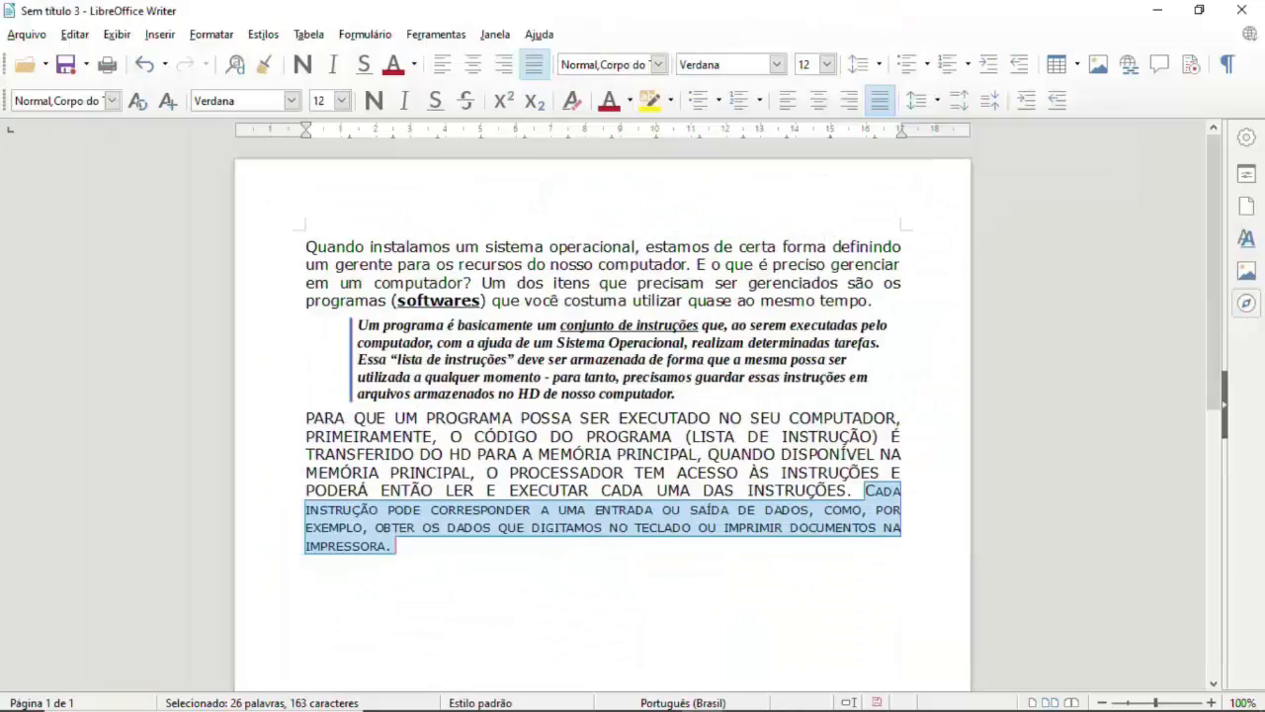
left_click(58, 641)
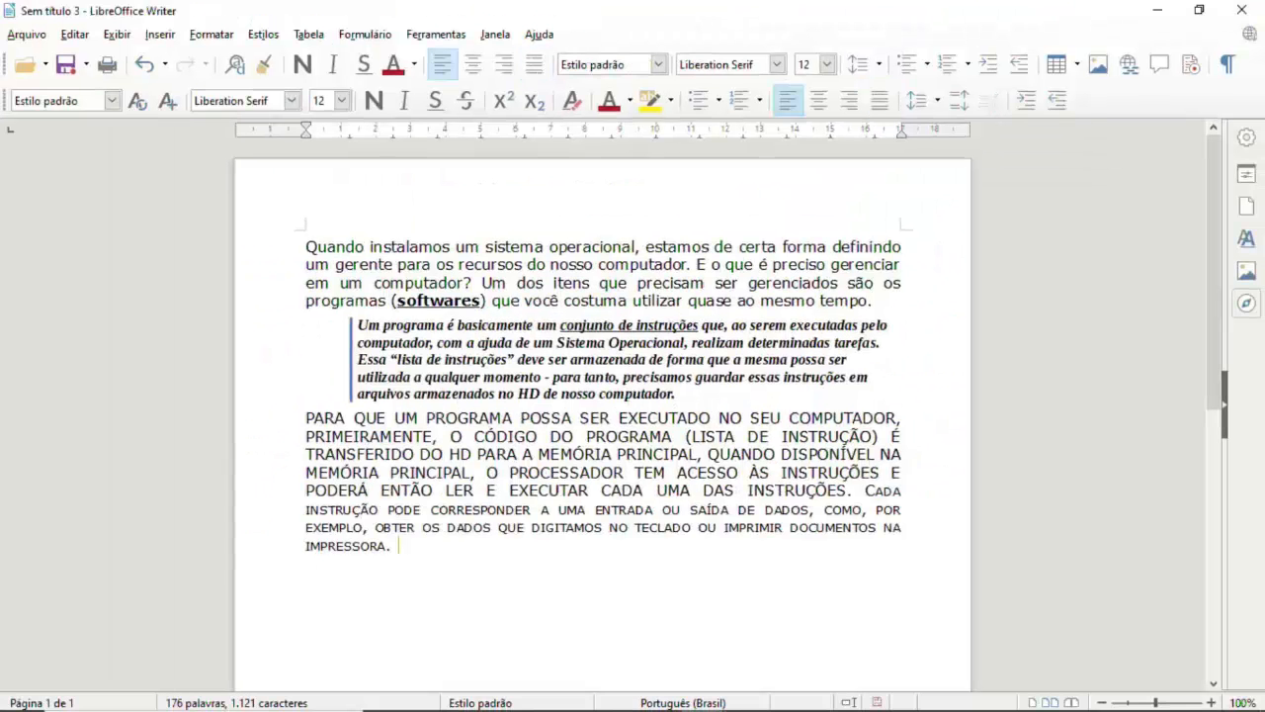
Step: Undo the small caps and uppercase changes in the last paragraph and place the cursor below it
key("ctrl+z")
key("ctrl+z")
left_click(306, 551)
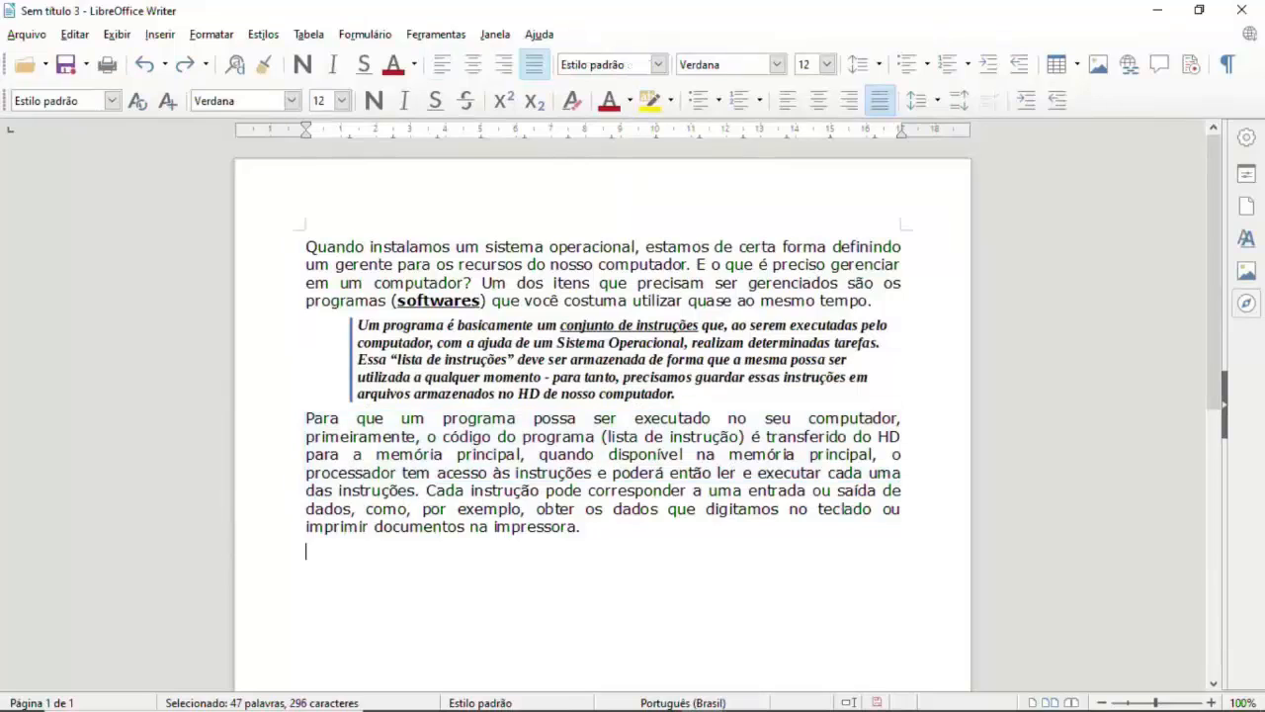
Step: Review the Espaçamento options for line spacing, paragraph spacing and indentation, and leave them unapplied
key("alt+o")
key("Down")
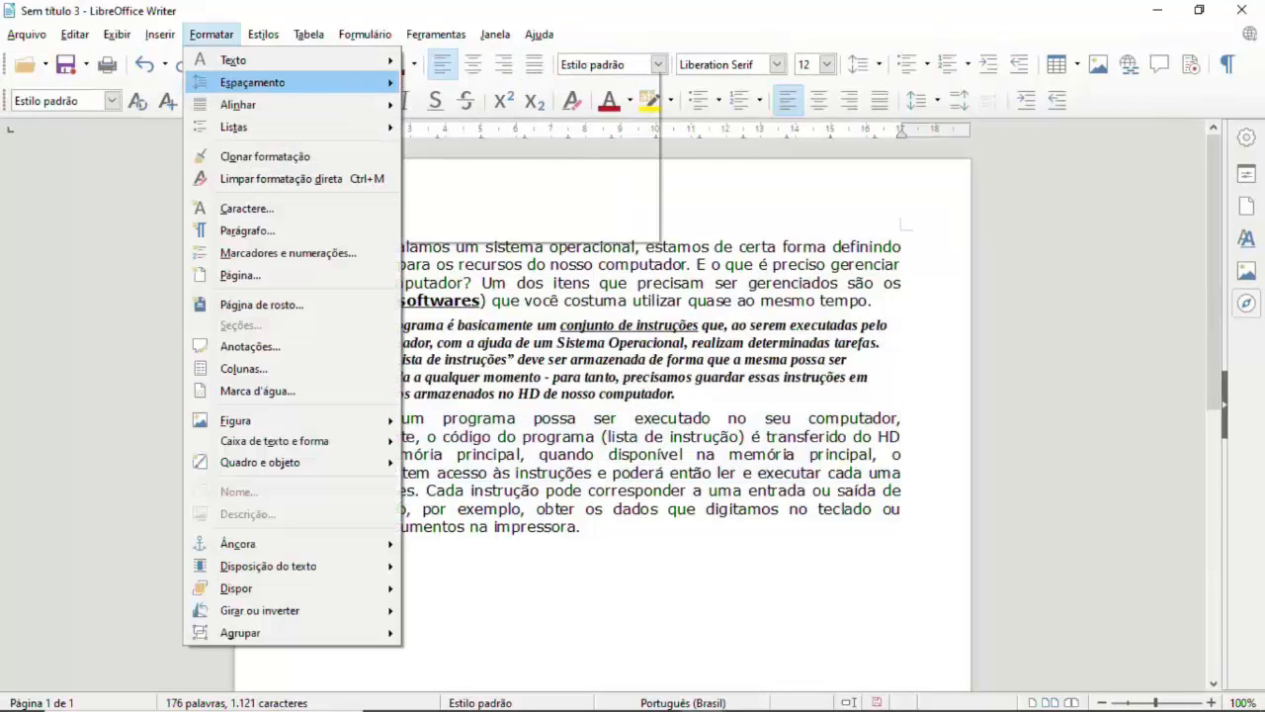
key("Up")
key("Right")
key("Left")
key("Down")
key("Right")
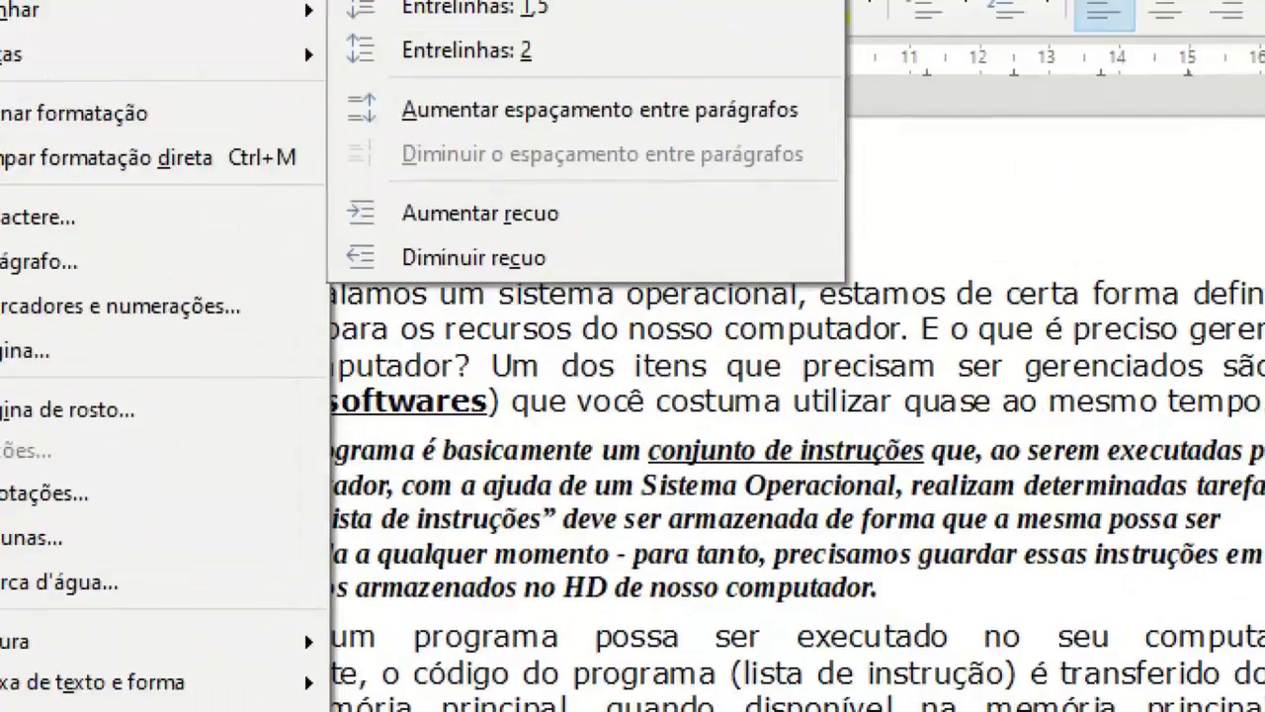
key("Escape")
key("Escape")
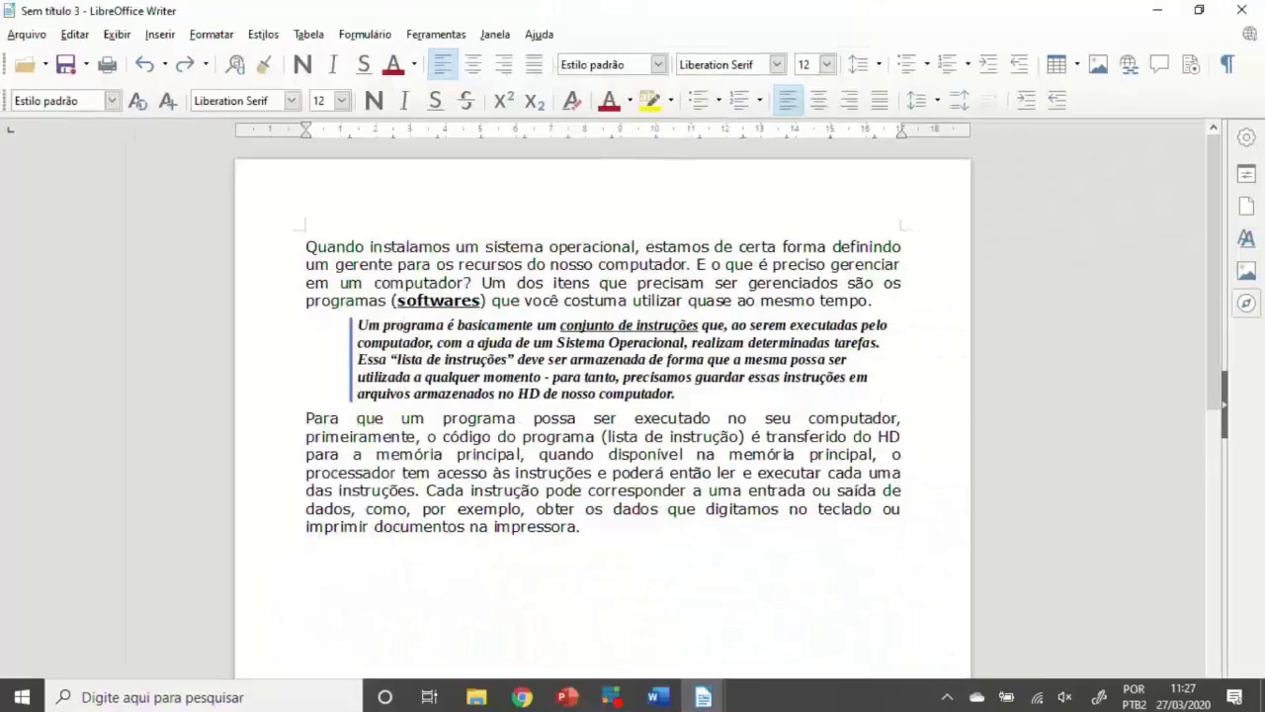
Step: Go to the start of the document and increase the first paragraph's indent by one level
key("ctrl+Home")
key("alt+o")
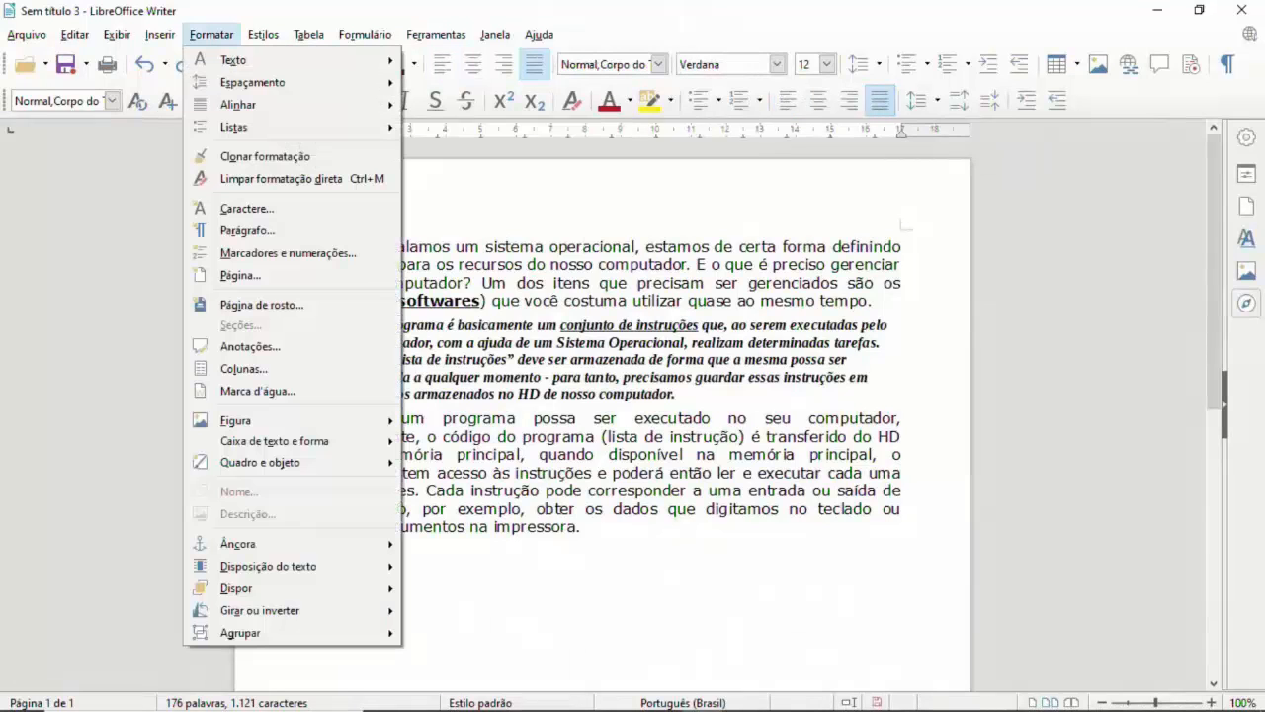
key("Down")
key("Down")
key("Right")
key("Down")
key("Down")
key("Down")
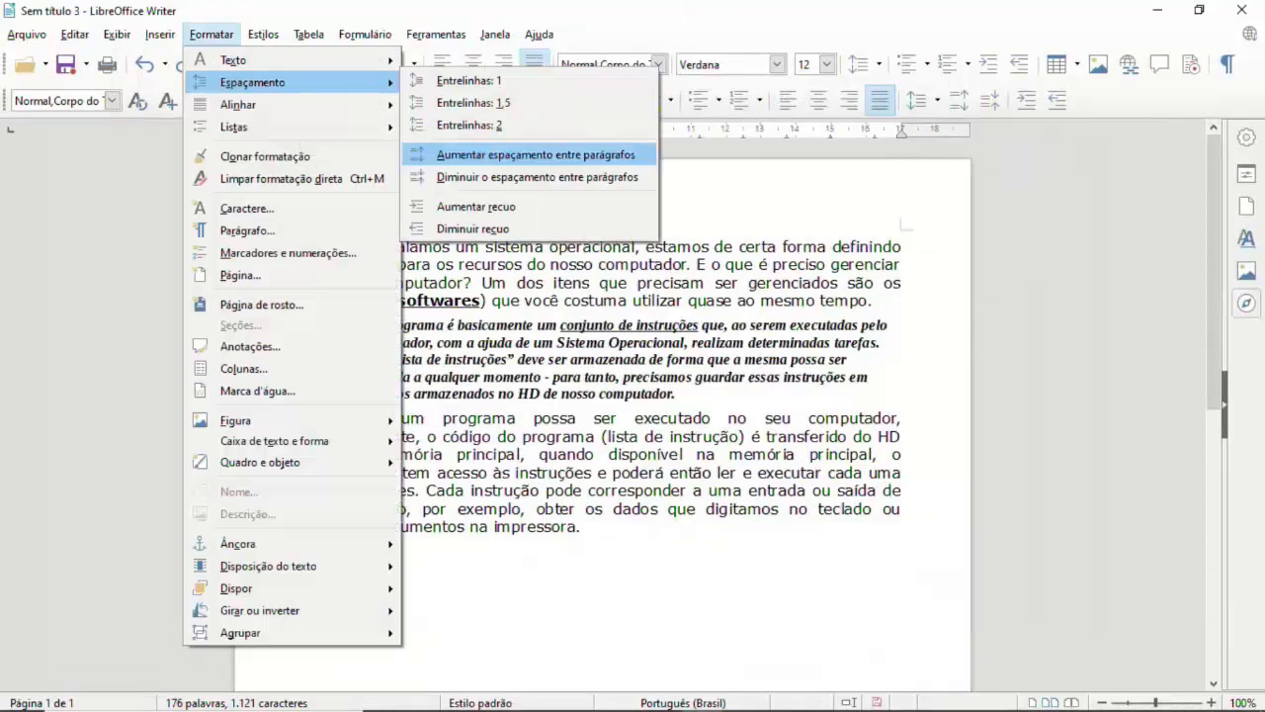
key("Down")
key("Down")
key("Return")
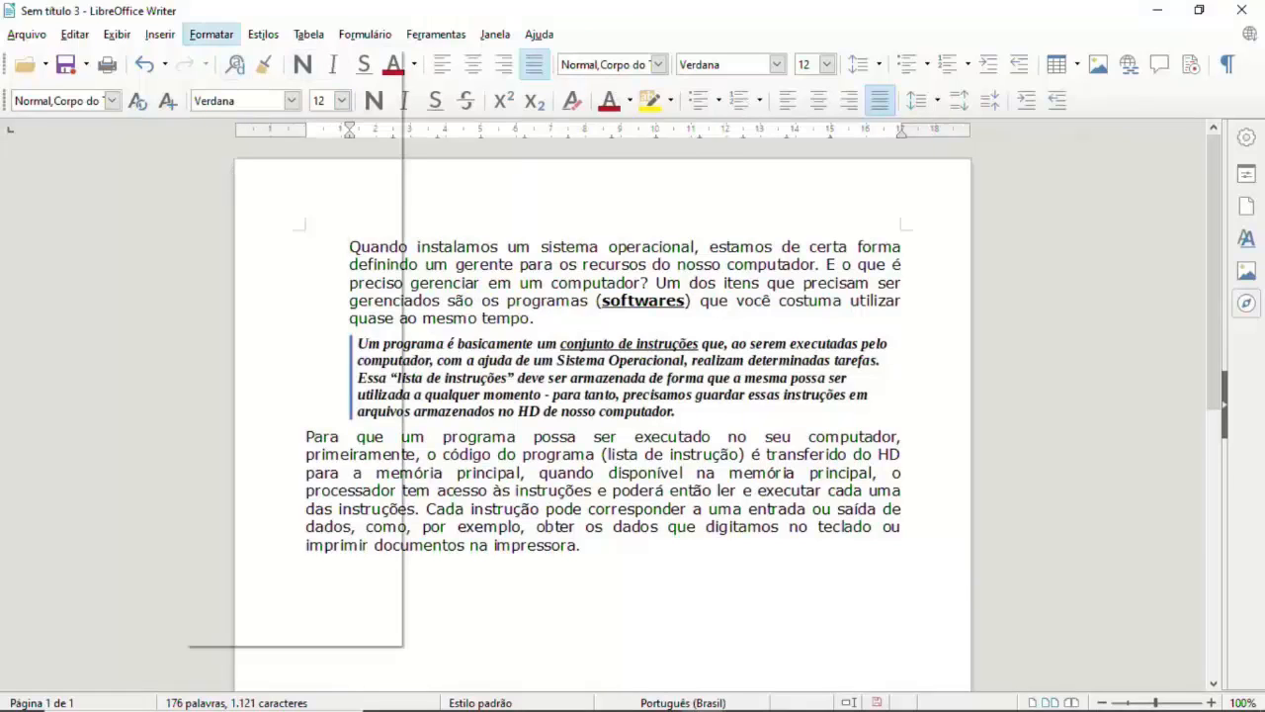
Step: Increase the first paragraph's indent by a second level
key("alt+o")
key("Down")
key("Down")
key("Up")
key("Up")
key("Down")
key("Right")
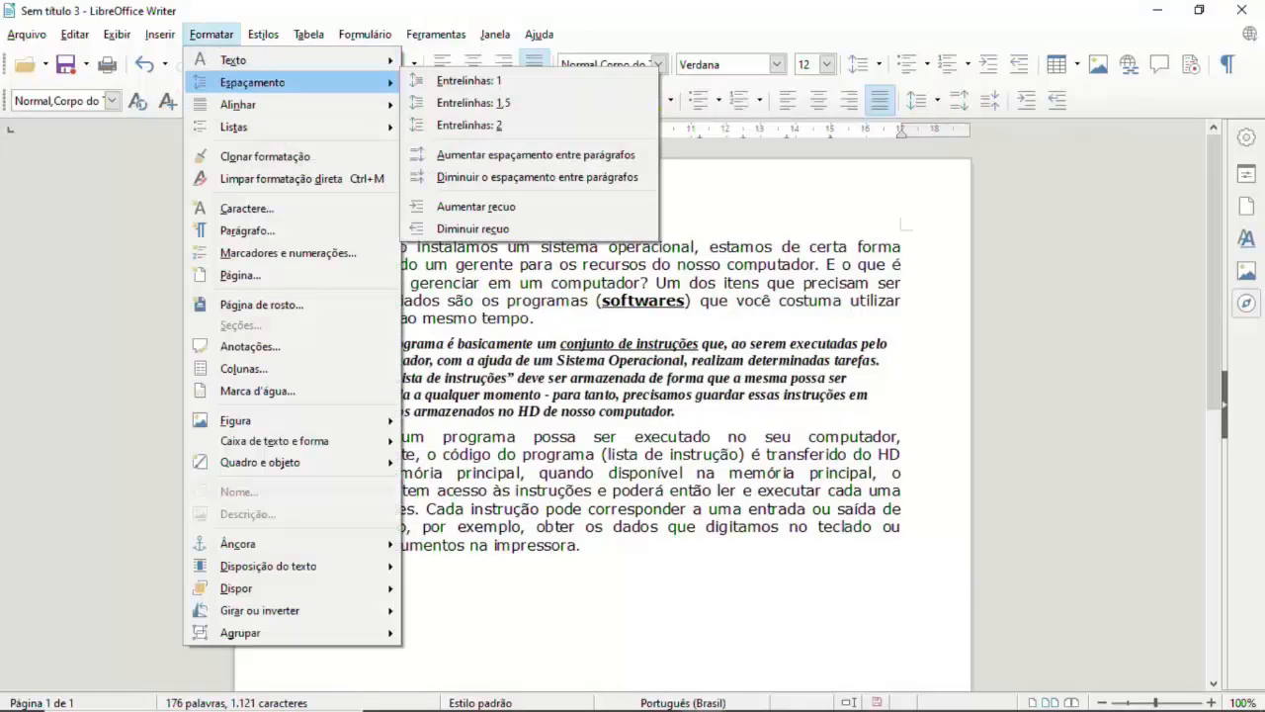
key("Down")
key("Down")
key("Down")
key("Down")
key("Down")
key("Return")
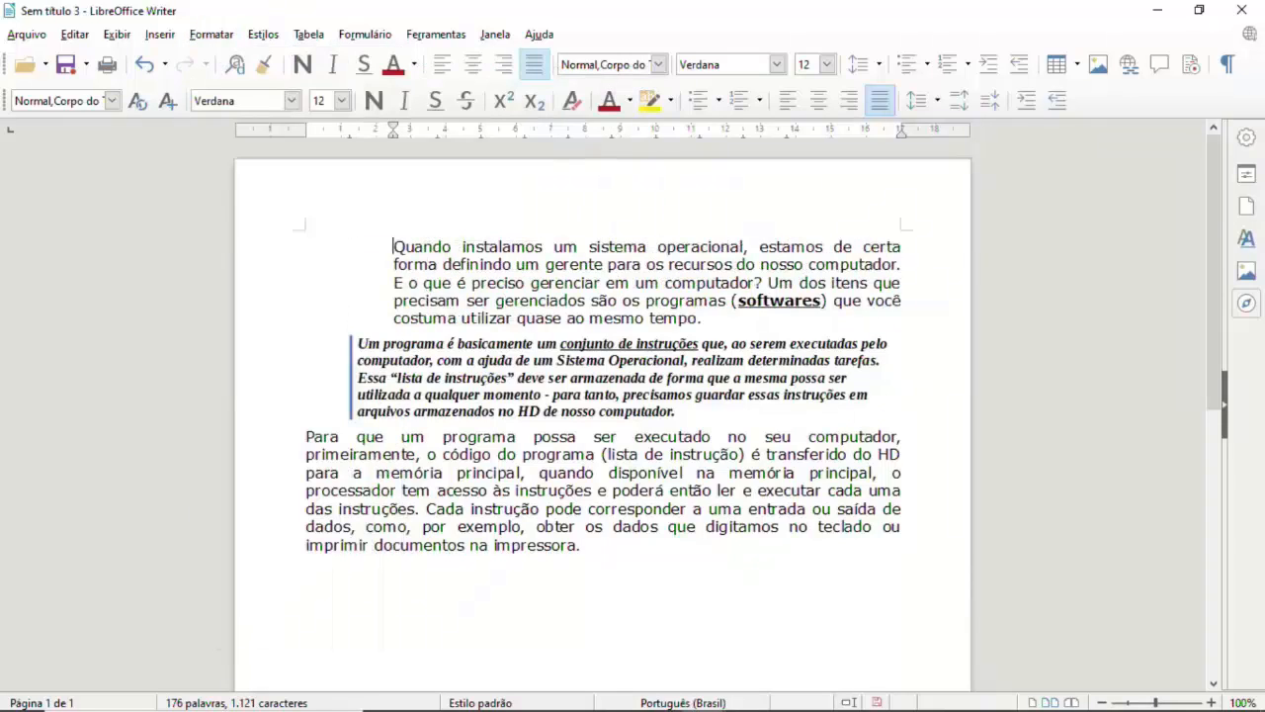
Step: Adjust the first paragraph's left and first-line indents on the ruler, and undo all of its indent changes
mouse_move(393, 130)
left_mouse_down()
mouse_move(491, 130)
mouse_move(369, 134)
mouse_move(410, 134)
left_mouse_up()
key("ctrl+z")
key("ctrl+z")
key("ctrl+z")
key("ctrl+z")
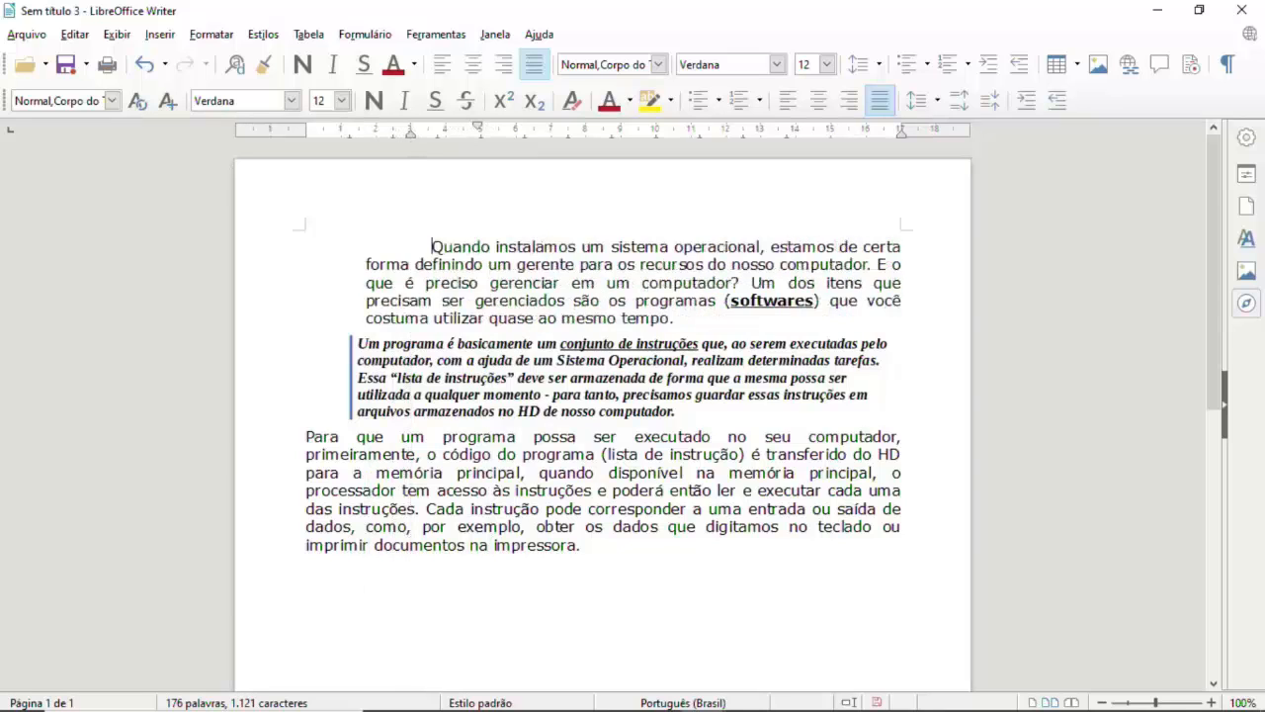
key("ctrl+z")
key("ctrl+z")
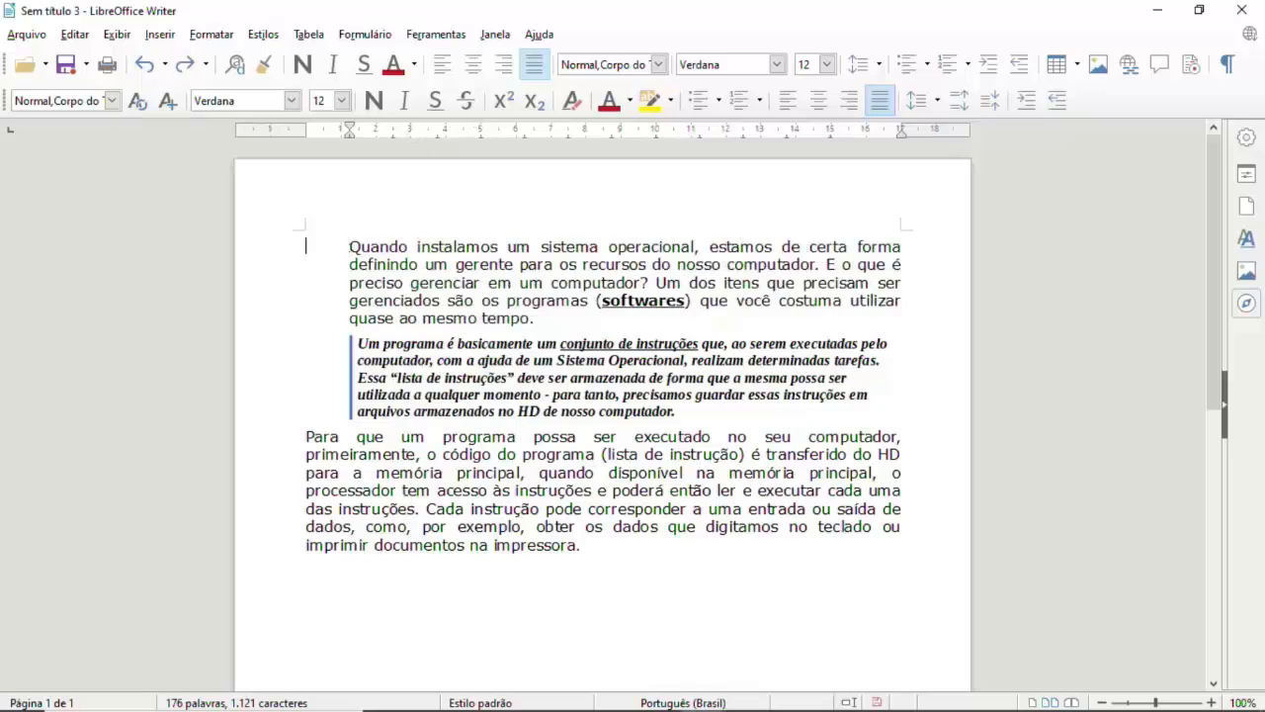
Step: Review the Listas options, including bulleted and numbered lists, level changes, item moves and their shortcuts
key("alt+o")
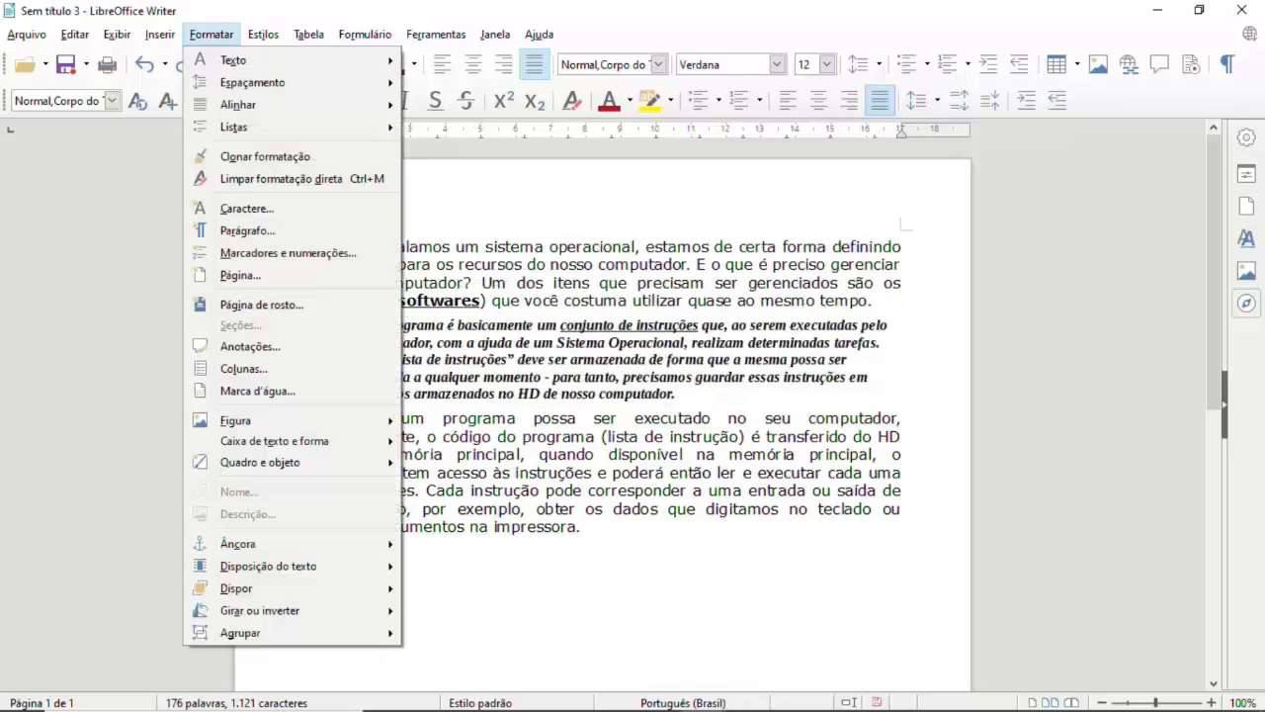
key("Down")
key("Down")
key("Down")
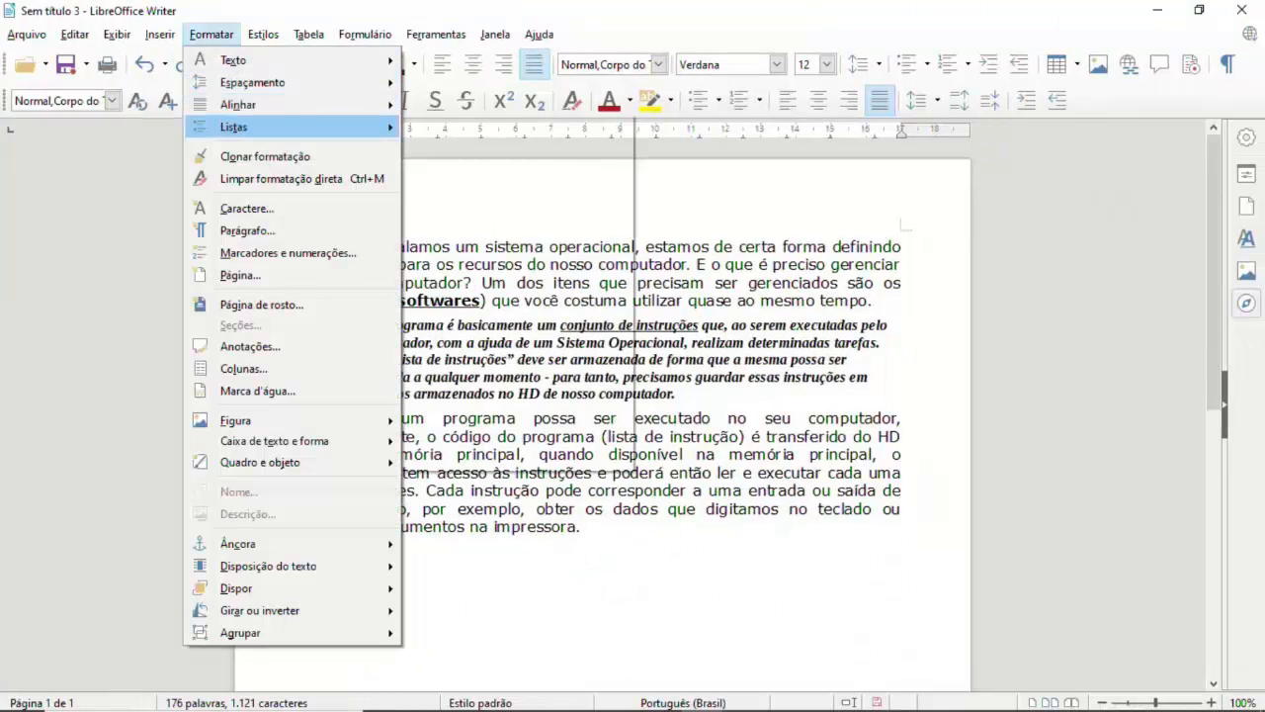
mouse_move(237, 127)
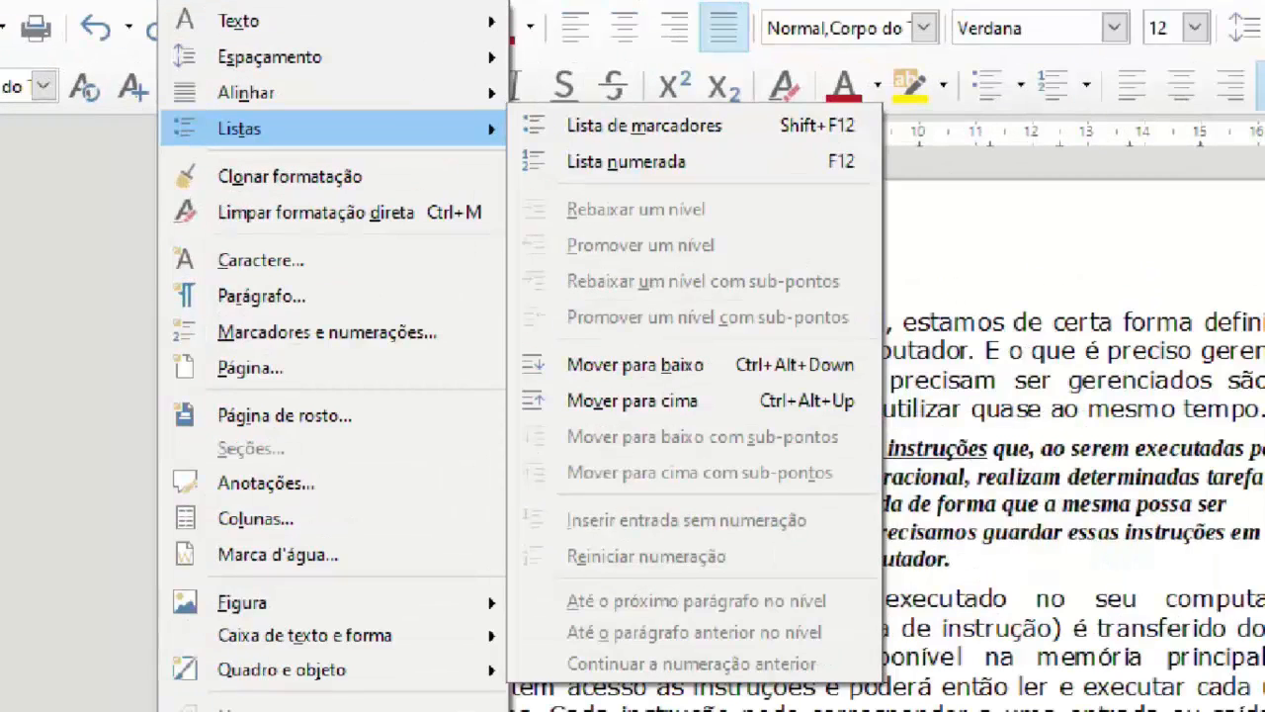
key("Escape")
key("Escape")
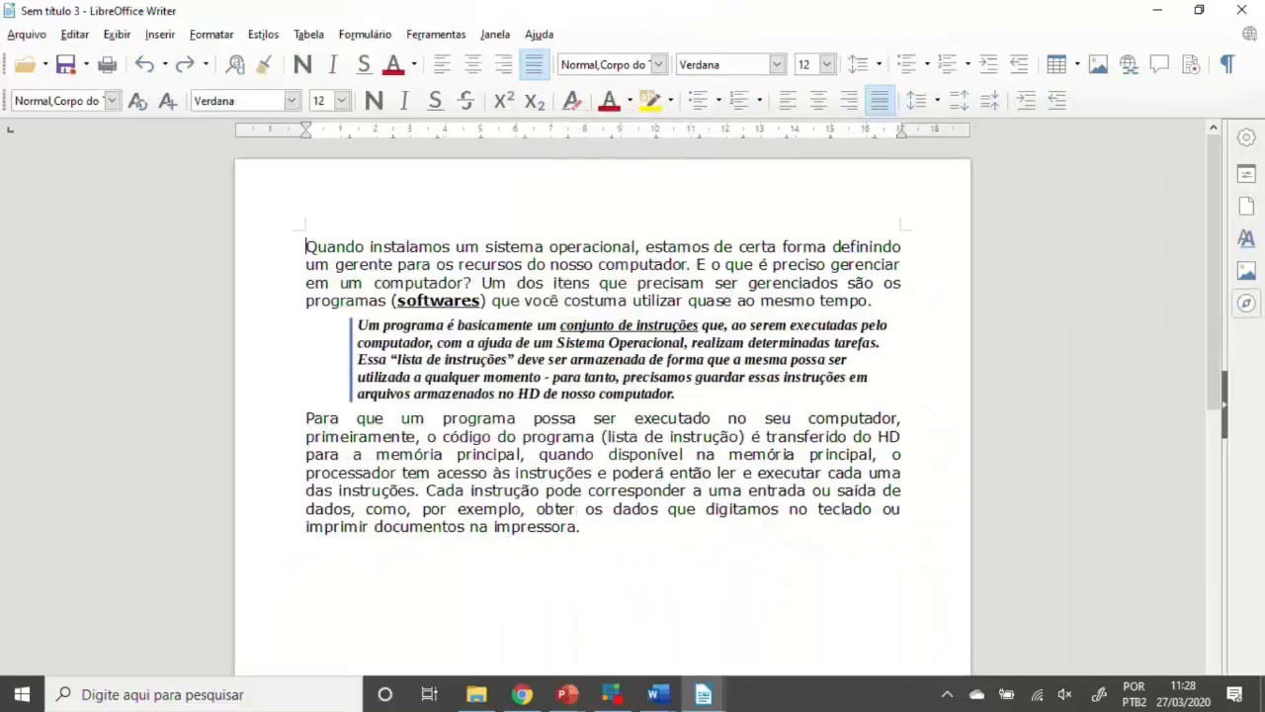
Step: Create a new blank text document and enter the words Informática and Português
key("ctrl+n")
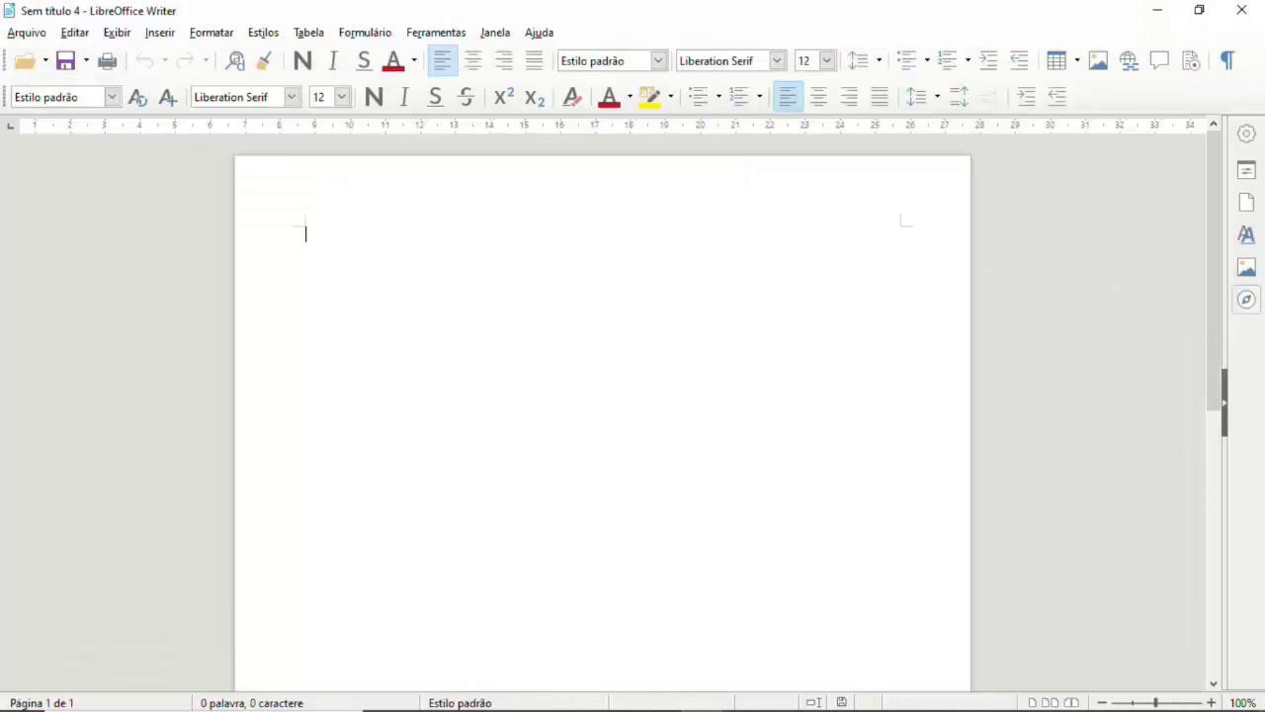
type("Informát")
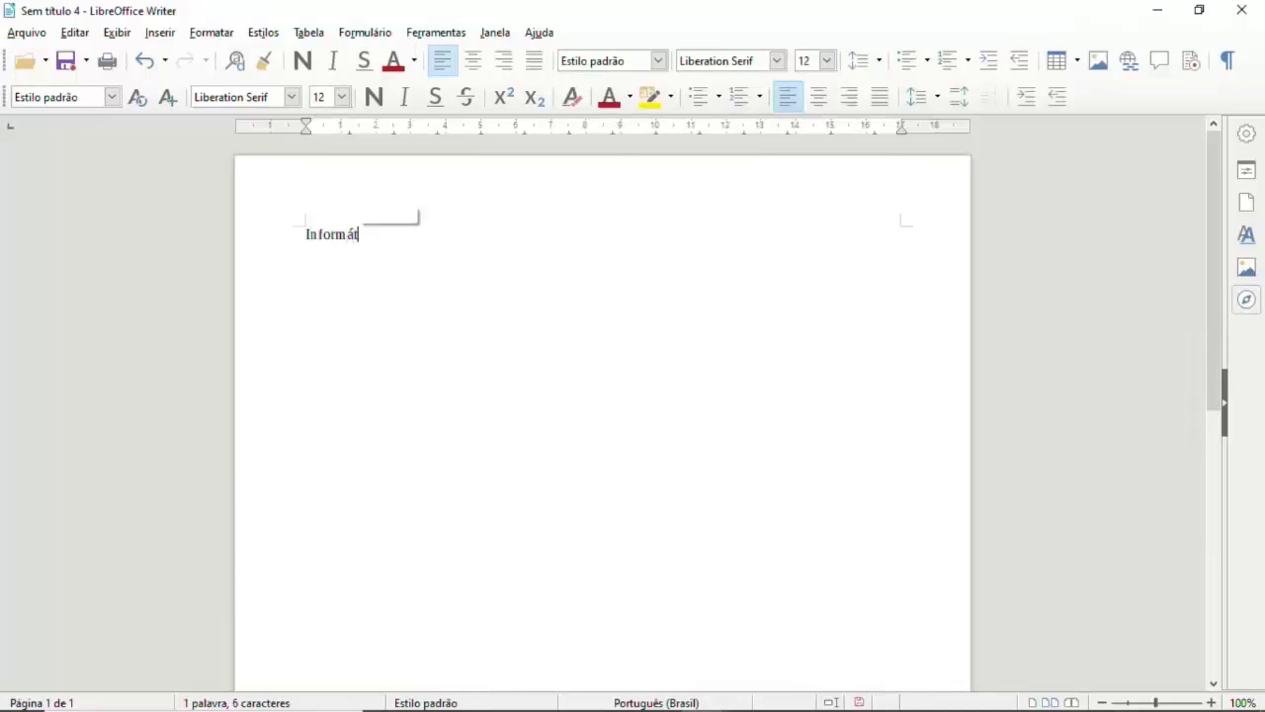
key("Return")
type("Portu")
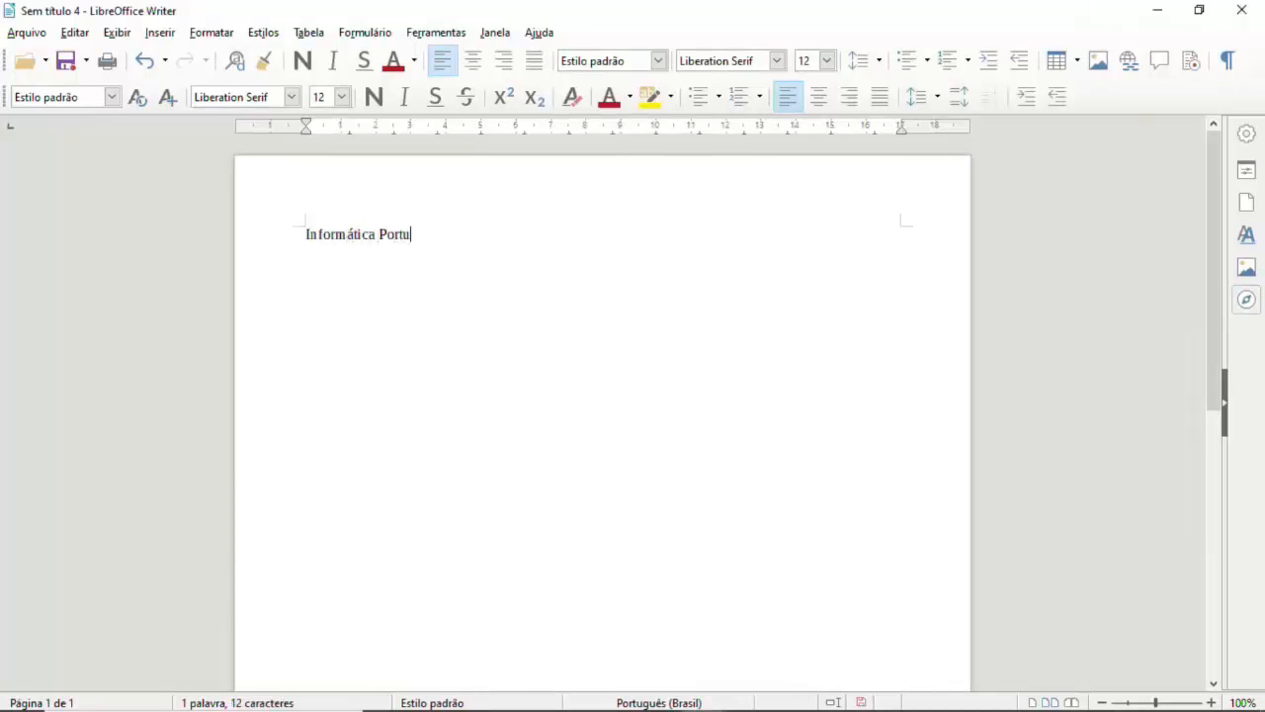
type("guês")
Step: Put Português on its own line below Informática and add Matemática as a third line
key("Left")
key("Left")
key("Left")
key("Left")
key("Left")
key("Left")
key("Left")
key("Left")
key("Left")
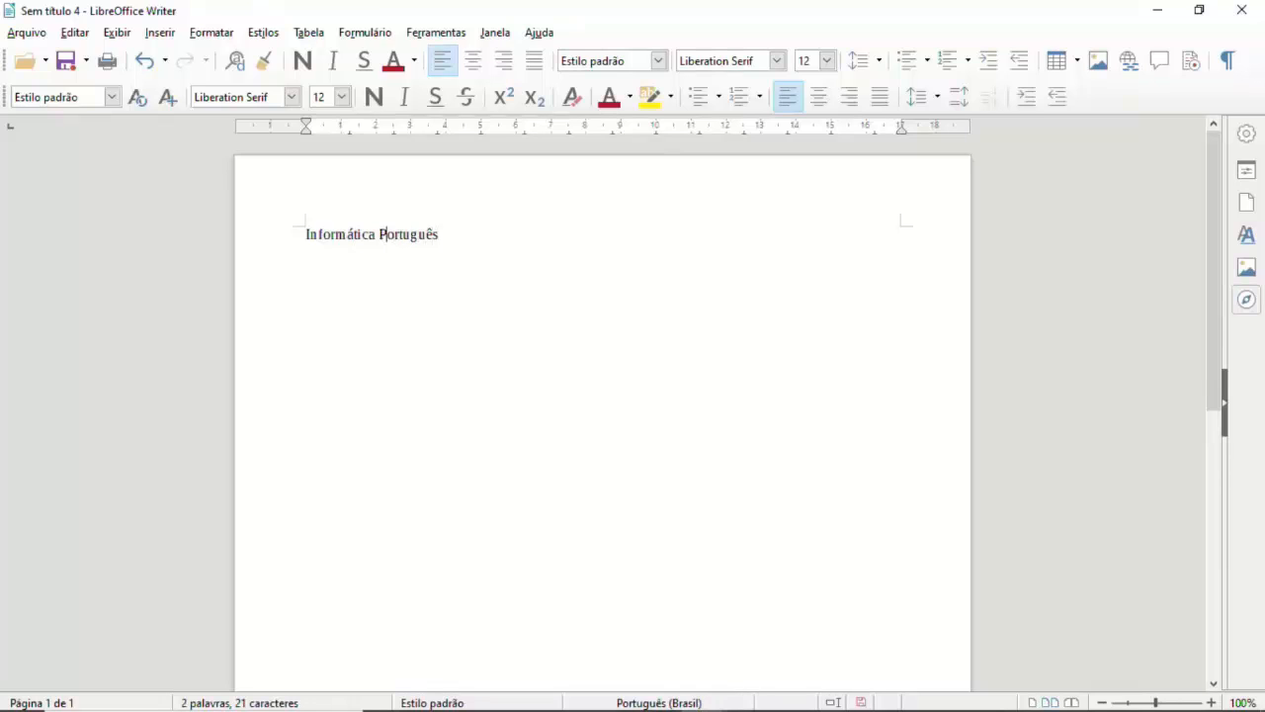
key("Return")
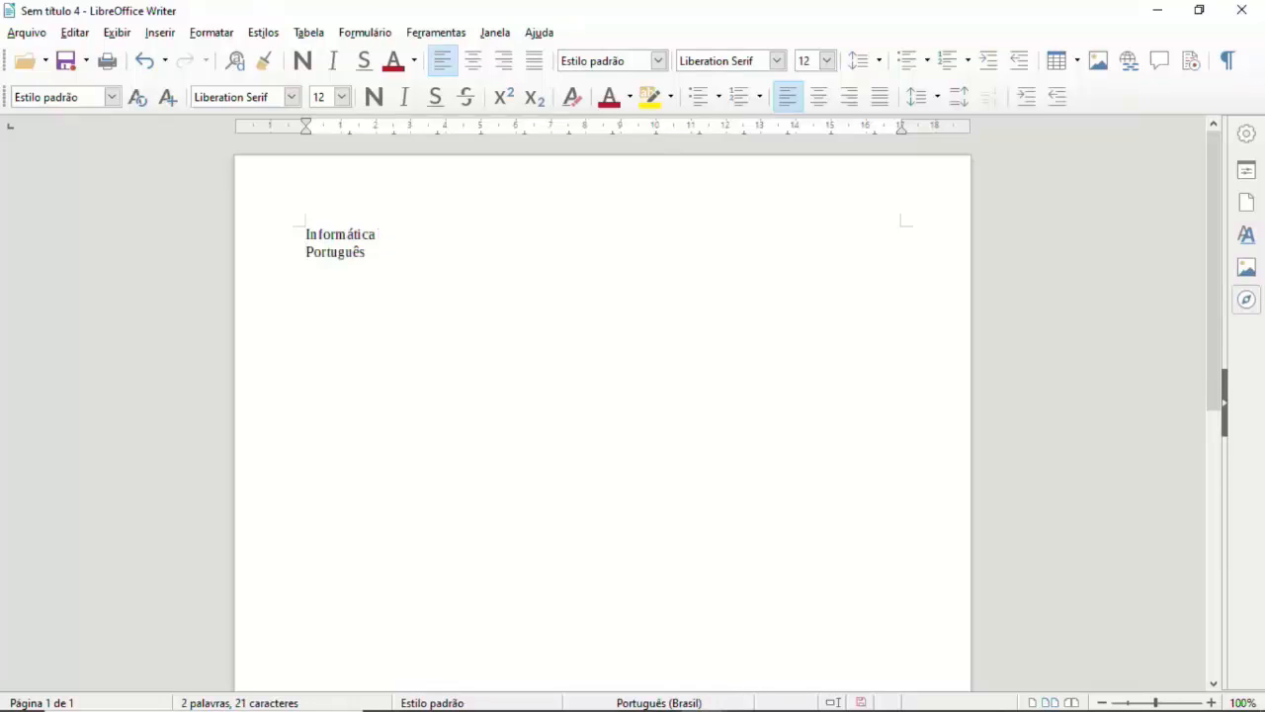
left_click(365, 251)
type("Matemática")
Step: Set the font size of the Informática, Português and Matemática lines to 24
left_click_drag(377, 269, 305, 234)
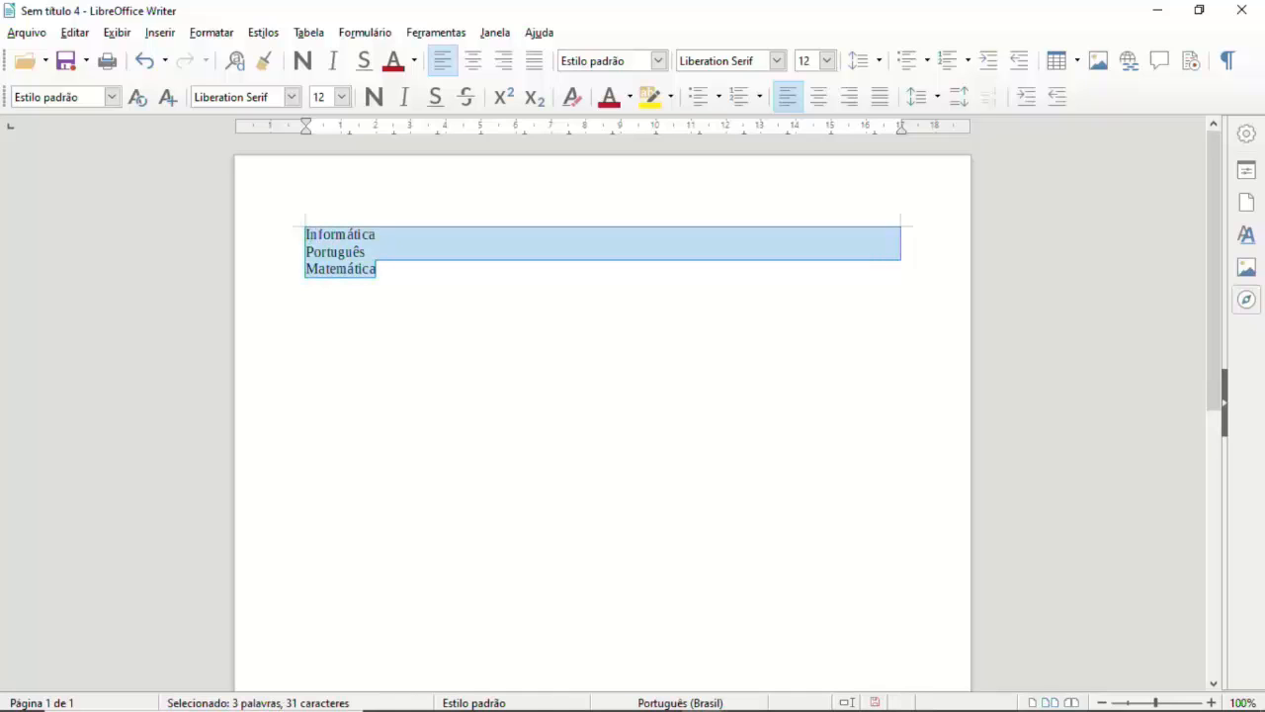
left_click(341, 96)
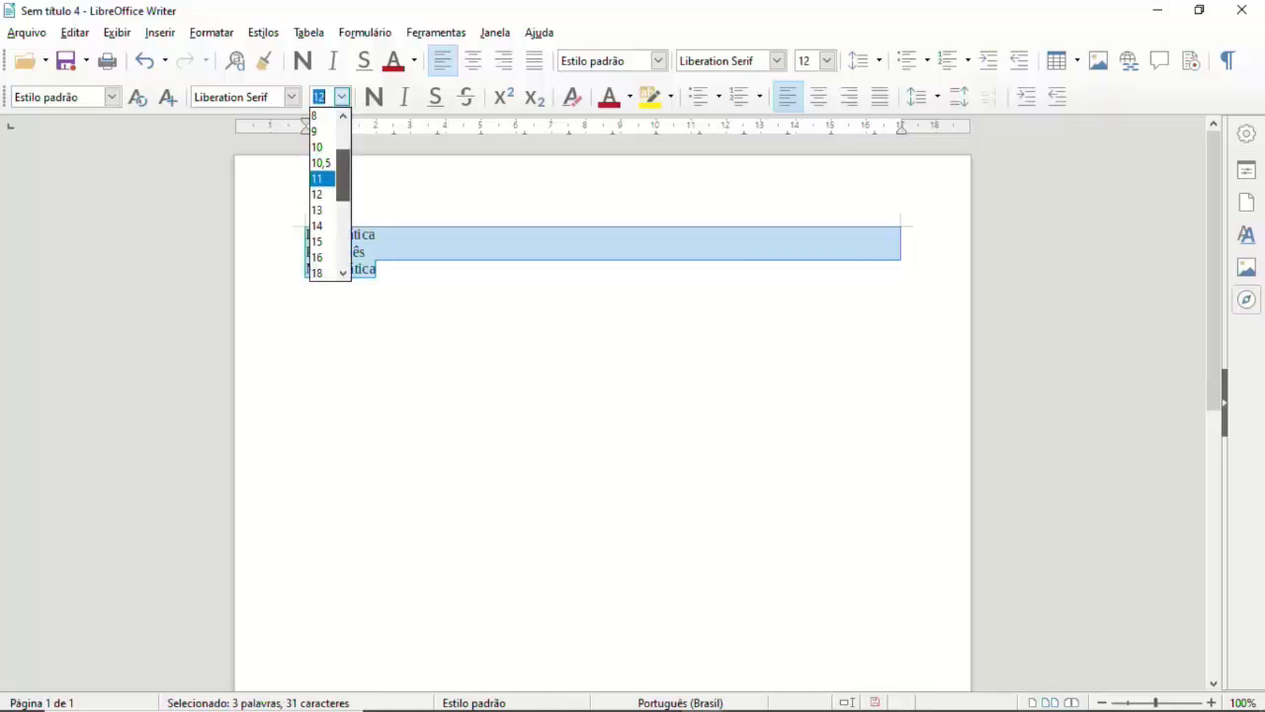
type("24")
key("Return")
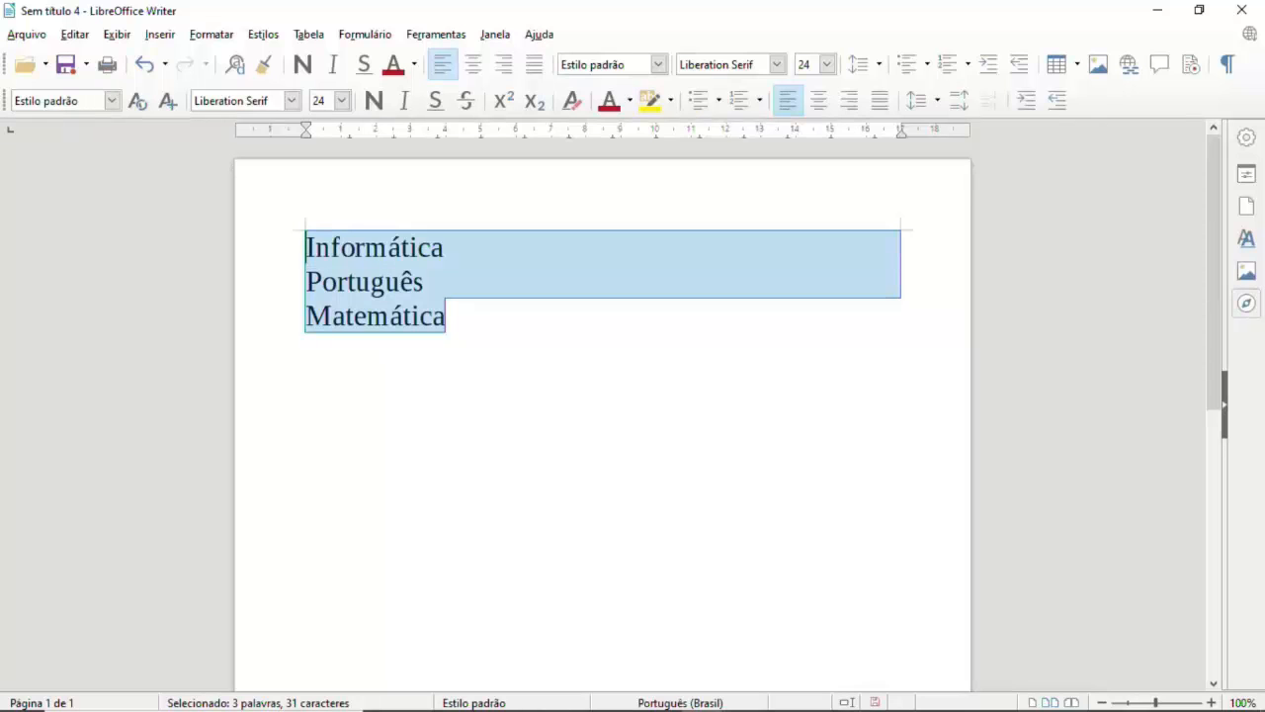
Step: Format the Informática, Português and Matemática lines as a bulleted list
key("alt+o")
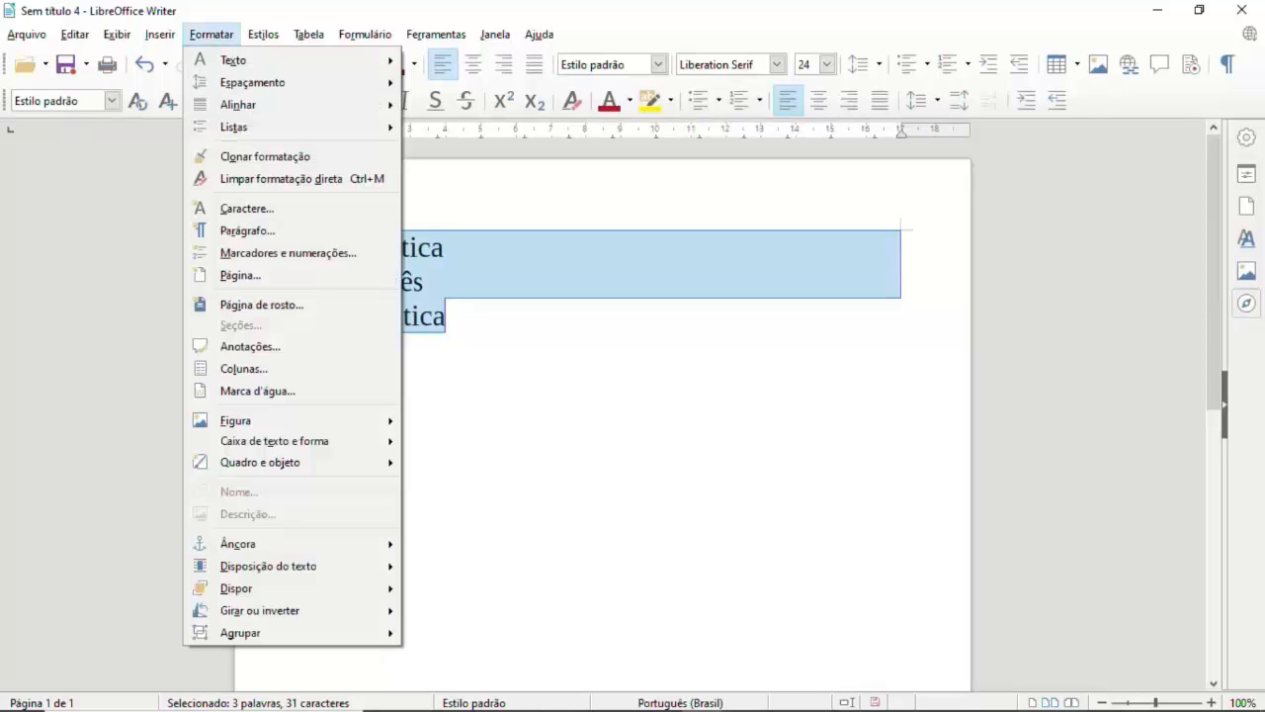
key("Down")
key("Down")
key("Down")
key("Down")
key("Right")
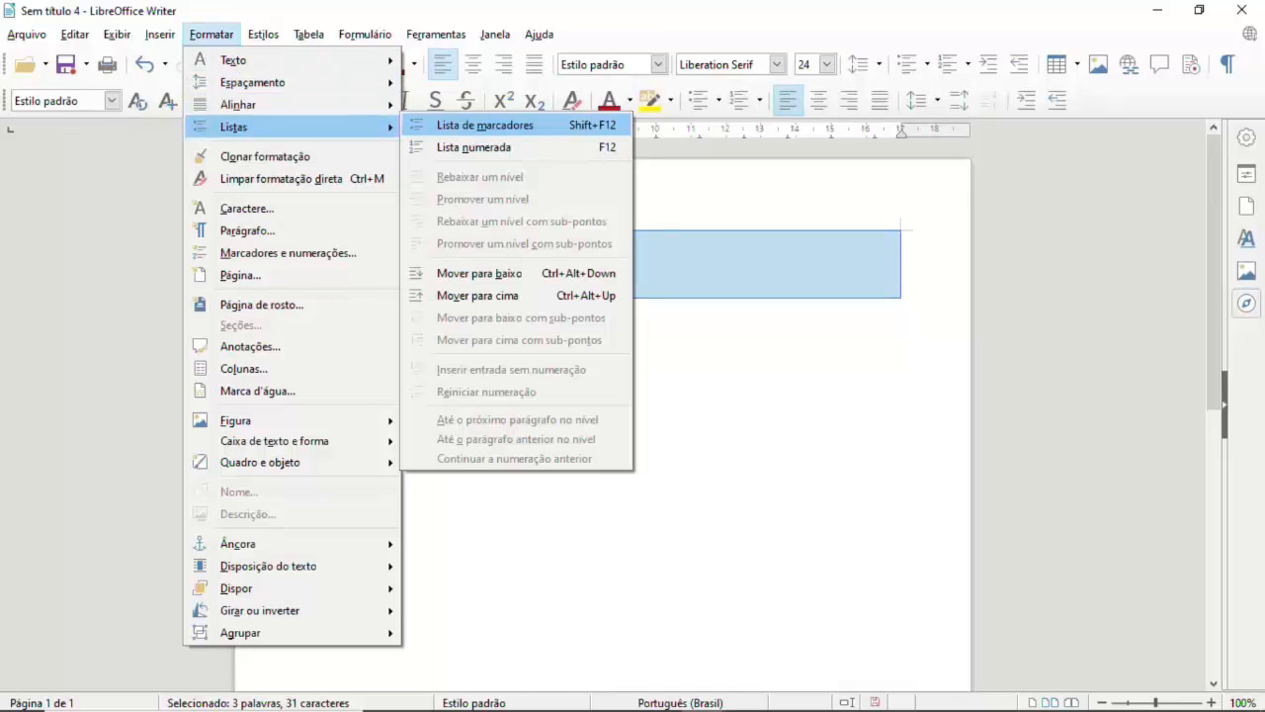
key("Return")
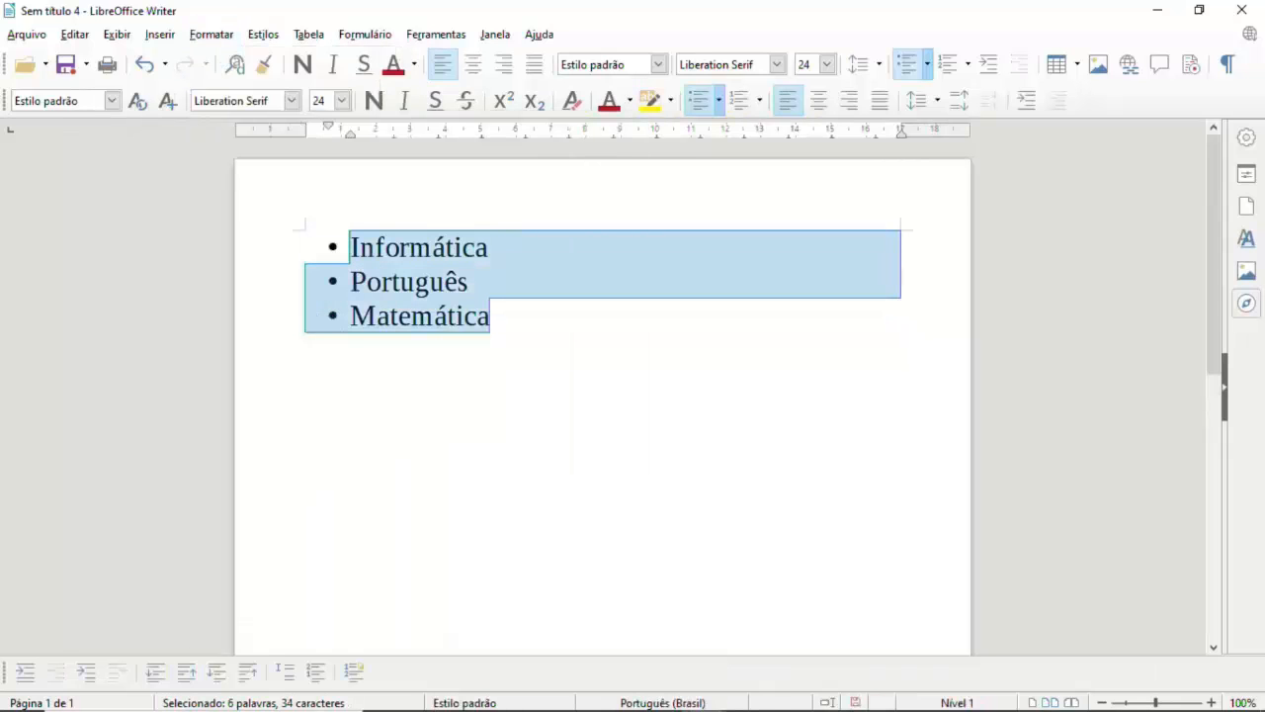
Step: Convert the Informática, Português and Matemática list to a numbered list and clear the selection
key("alt+o")
key("Down")
key("Down")
key("Down")
key("Right")
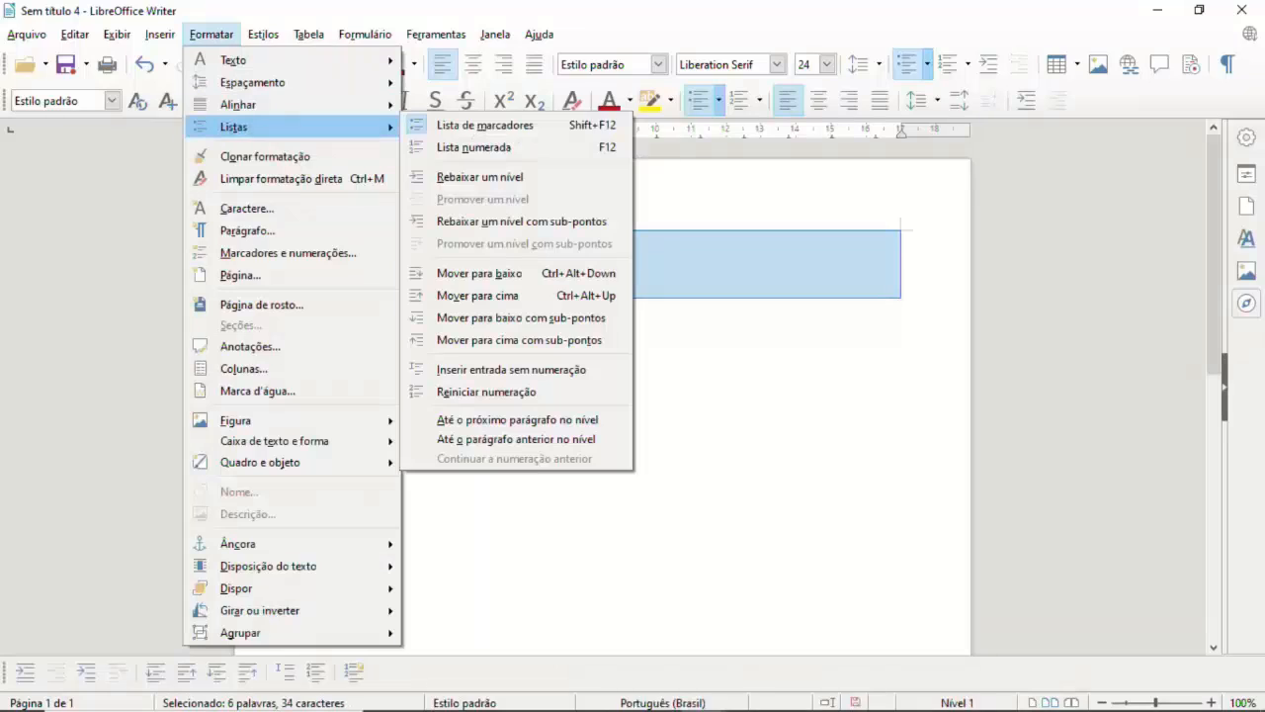
key("Right")
key("Down")
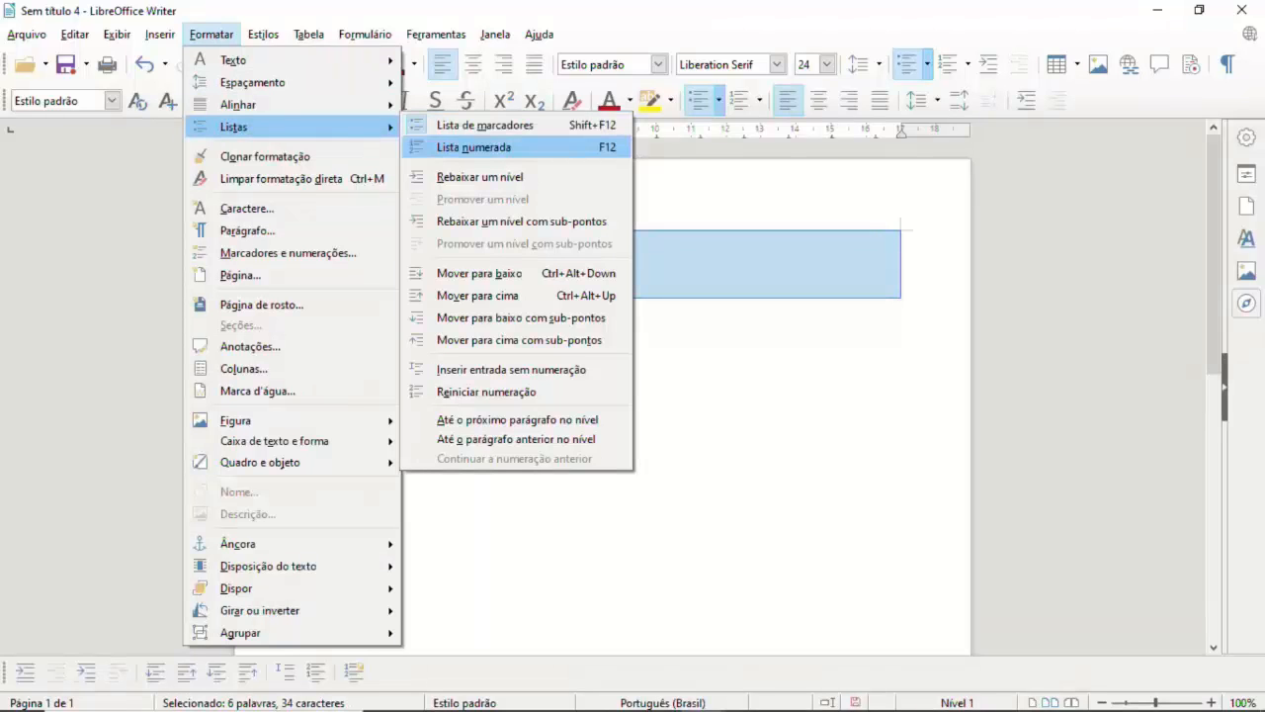
key("Return")
left_click(519, 247)
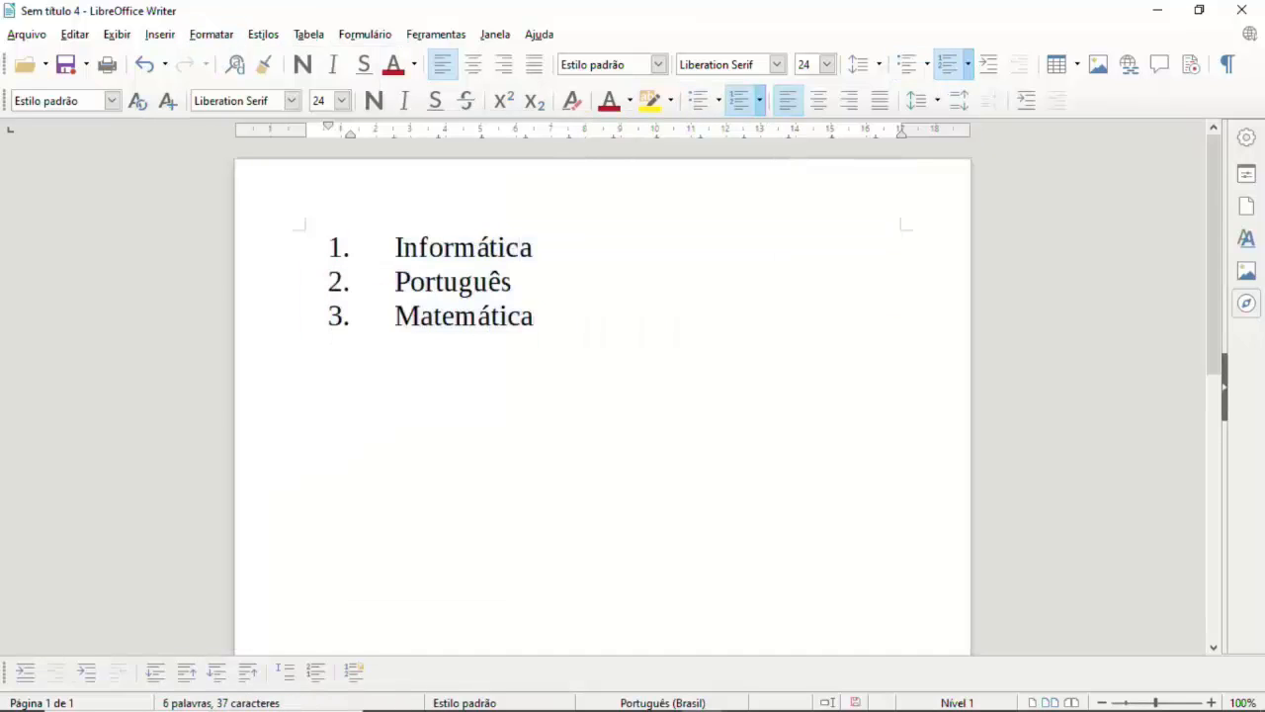
Step: Examine which Listas options are available for the whole numbered list, including level changes and moving items up or down
key("ctrl+End")
key("ctrl+shift+Home")
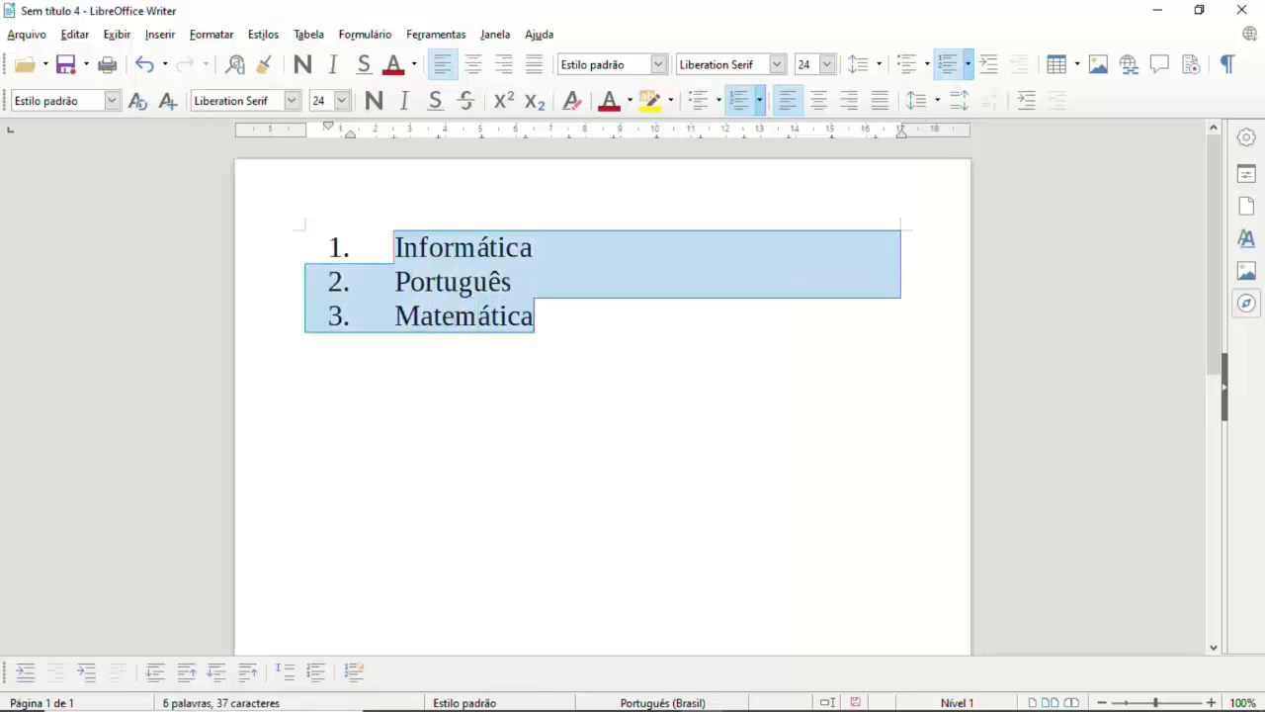
key("alt+o")
key("Down")
key("Down")
key("Down")
key("Down")
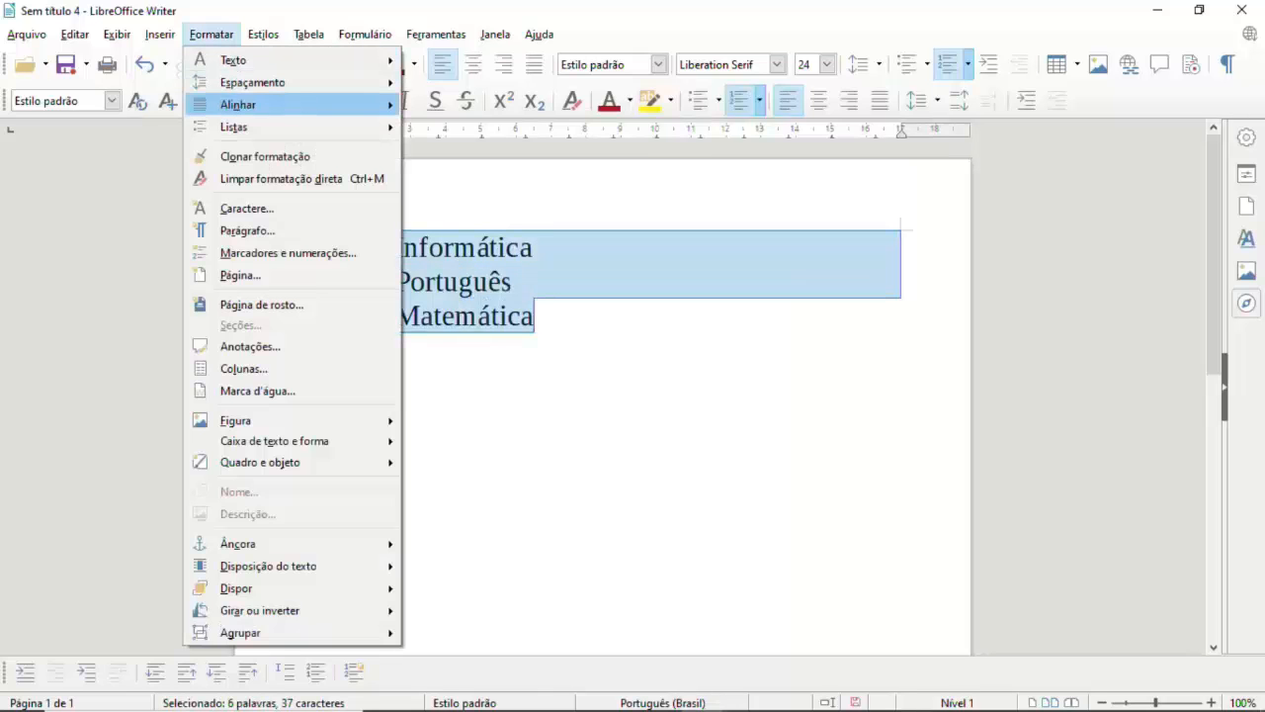
key("Right")
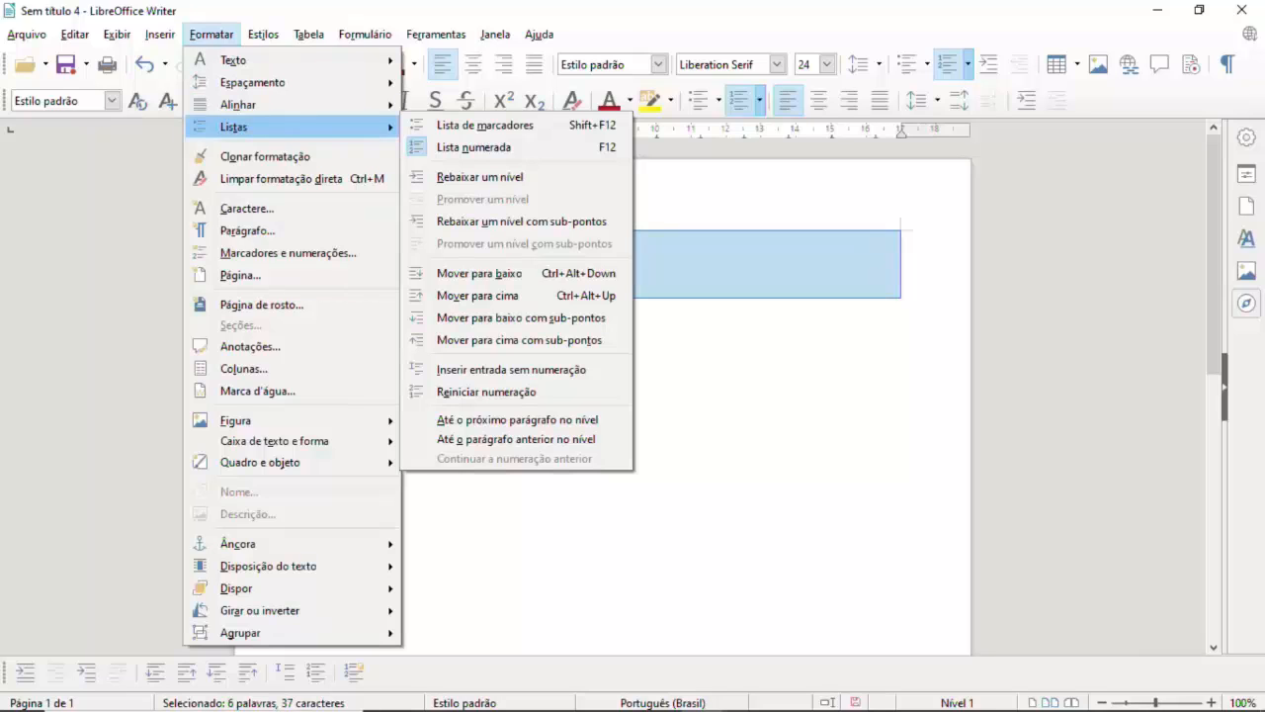
key("Down")
key("Down")
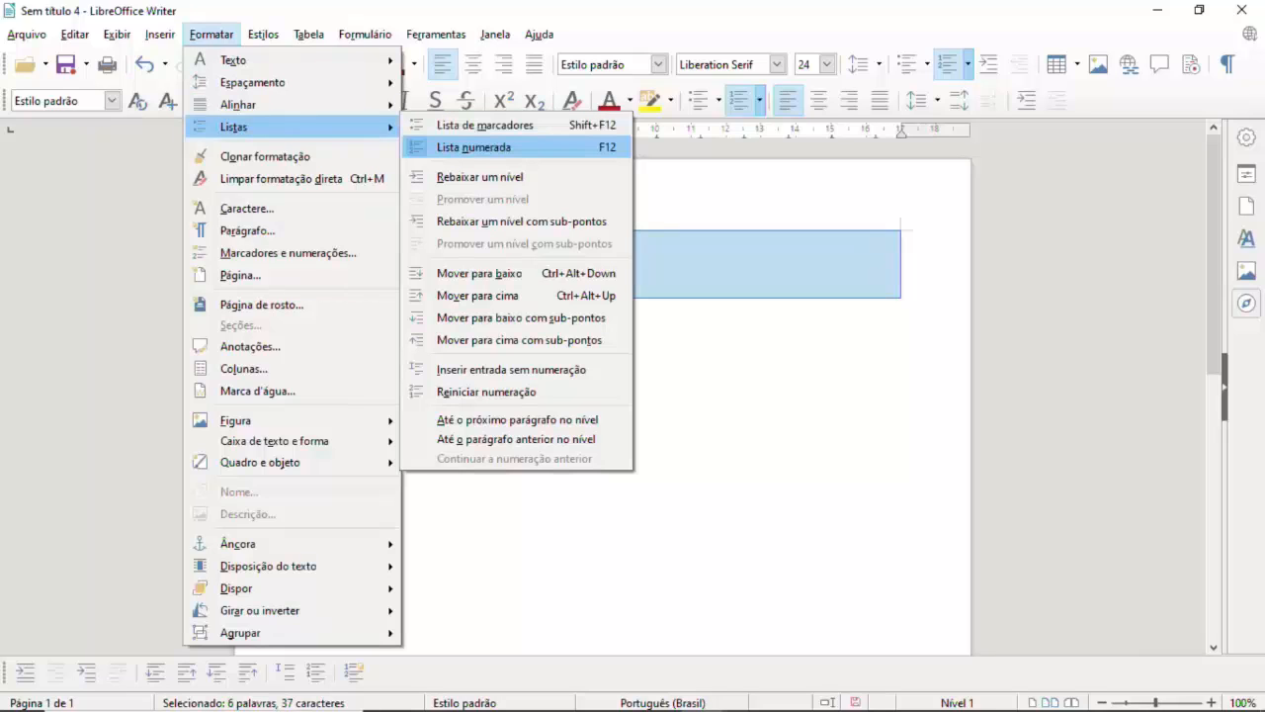
key("Up")
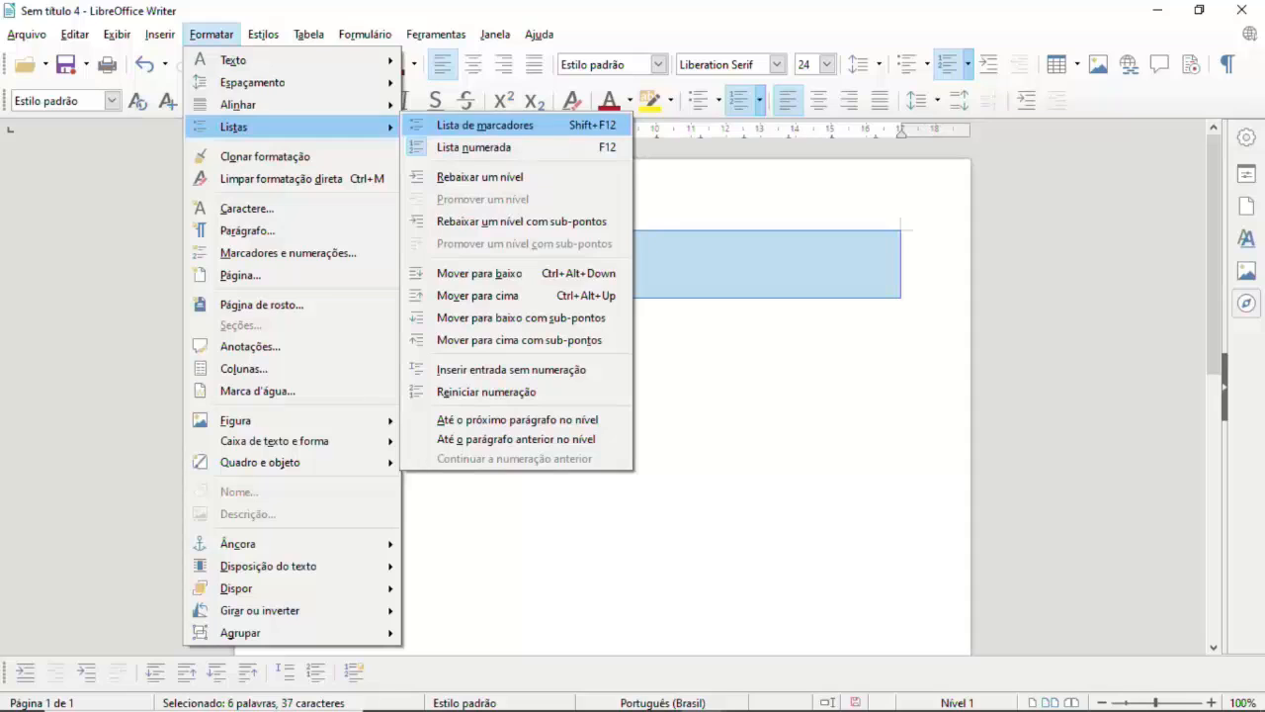
key("Down")
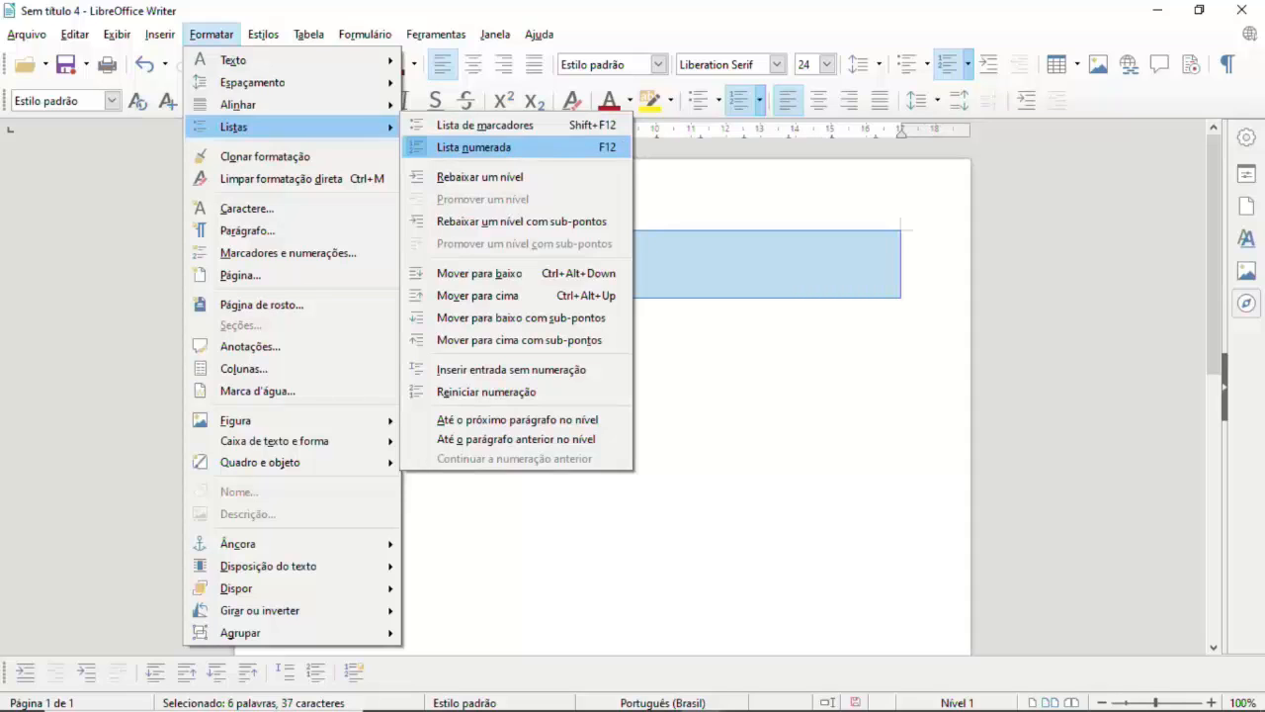
key("Down")
key("Down")
key("Down")
key("Down")
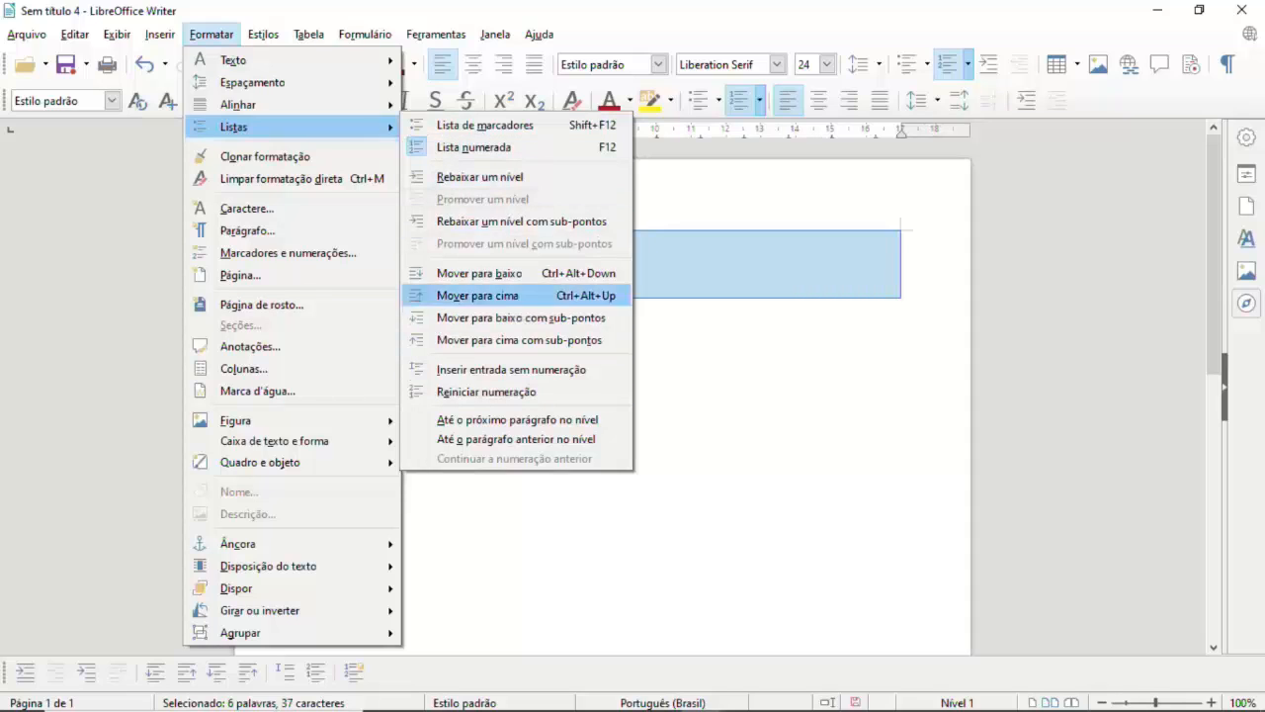
key("Up")
key("Up")
key("Up")
key("Down")
key("Down")
key("Down")
key("Up")
key("Up")
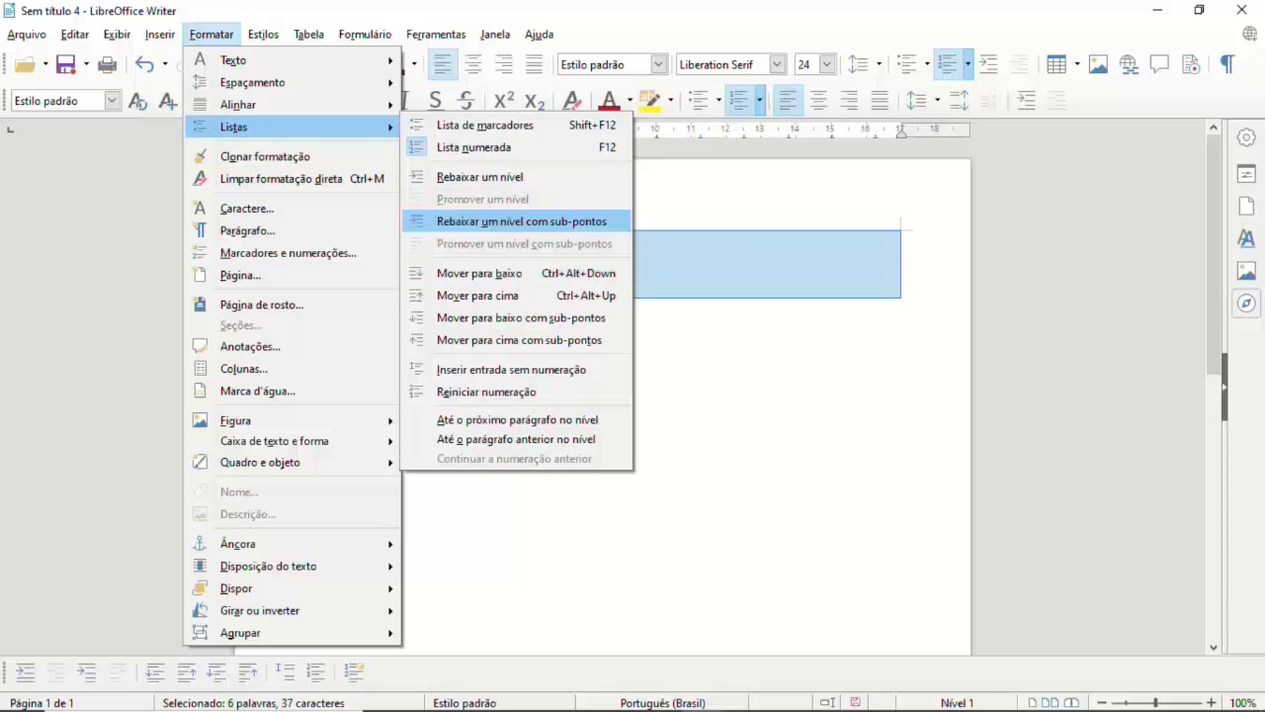
key("Up")
key("Return")
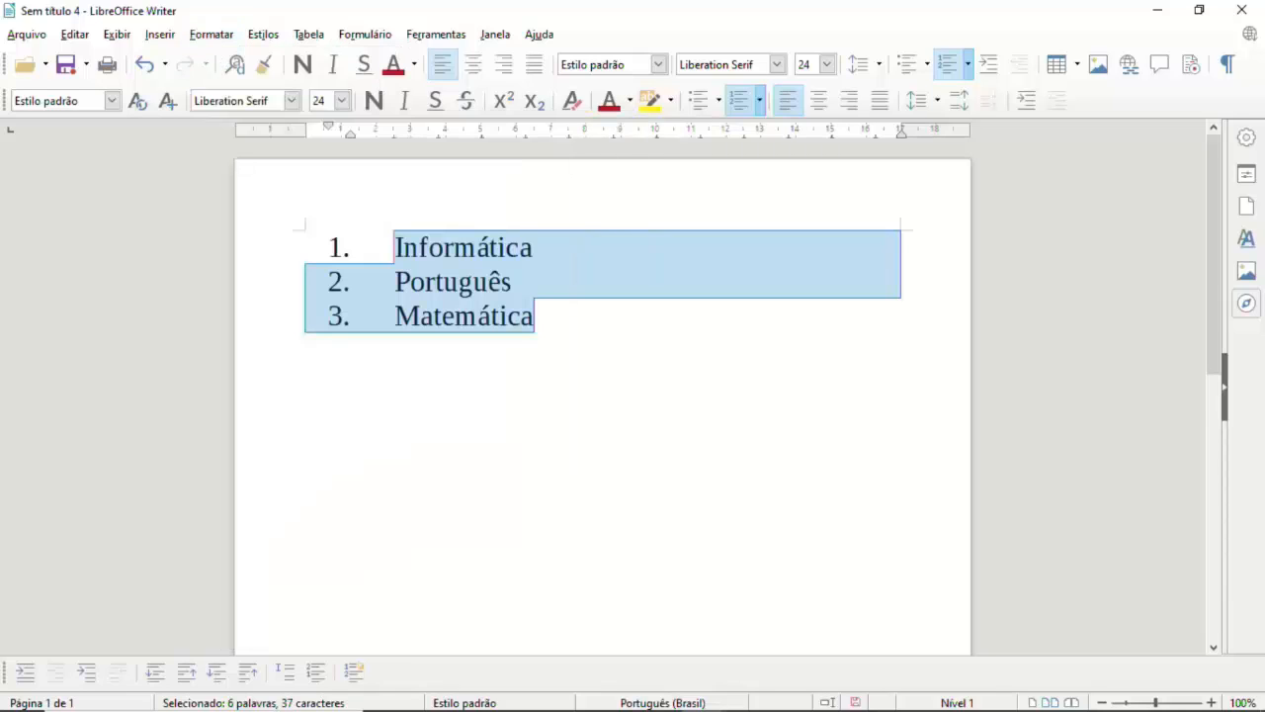
Step: Add a Sistemas Operacionais item directly below Informática in the numbered list
left_click(539, 247)
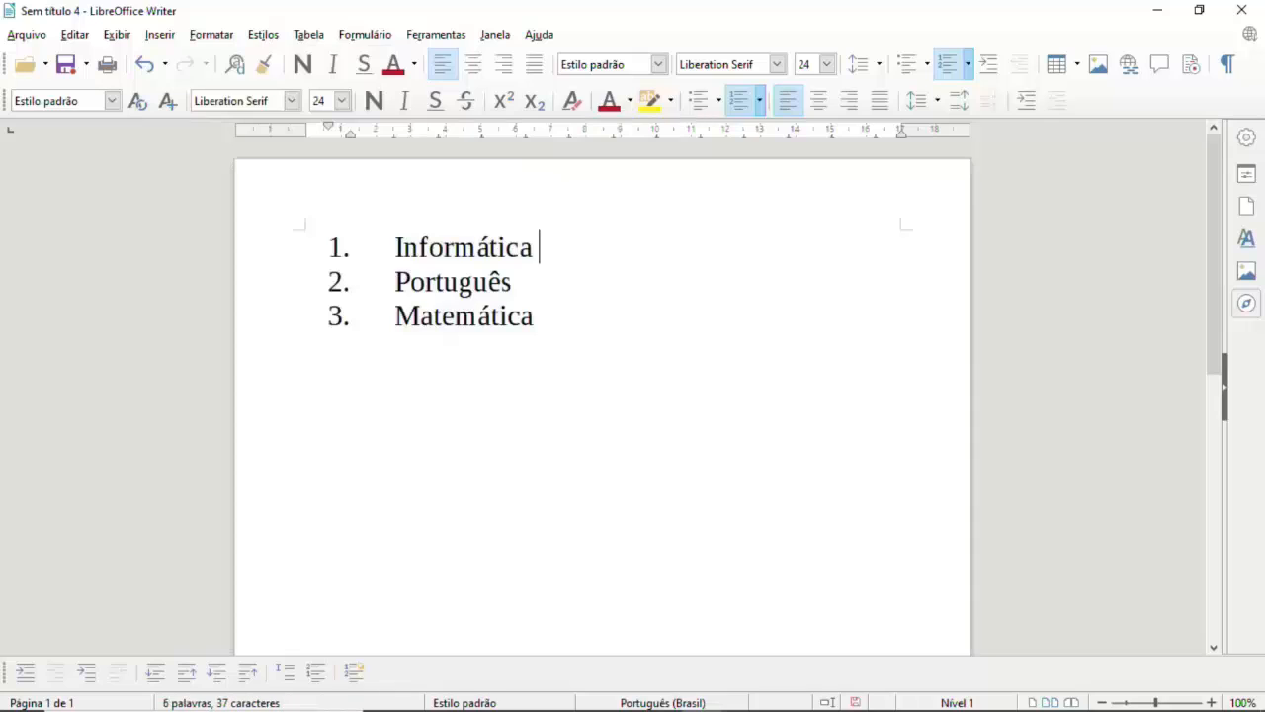
key("Return")
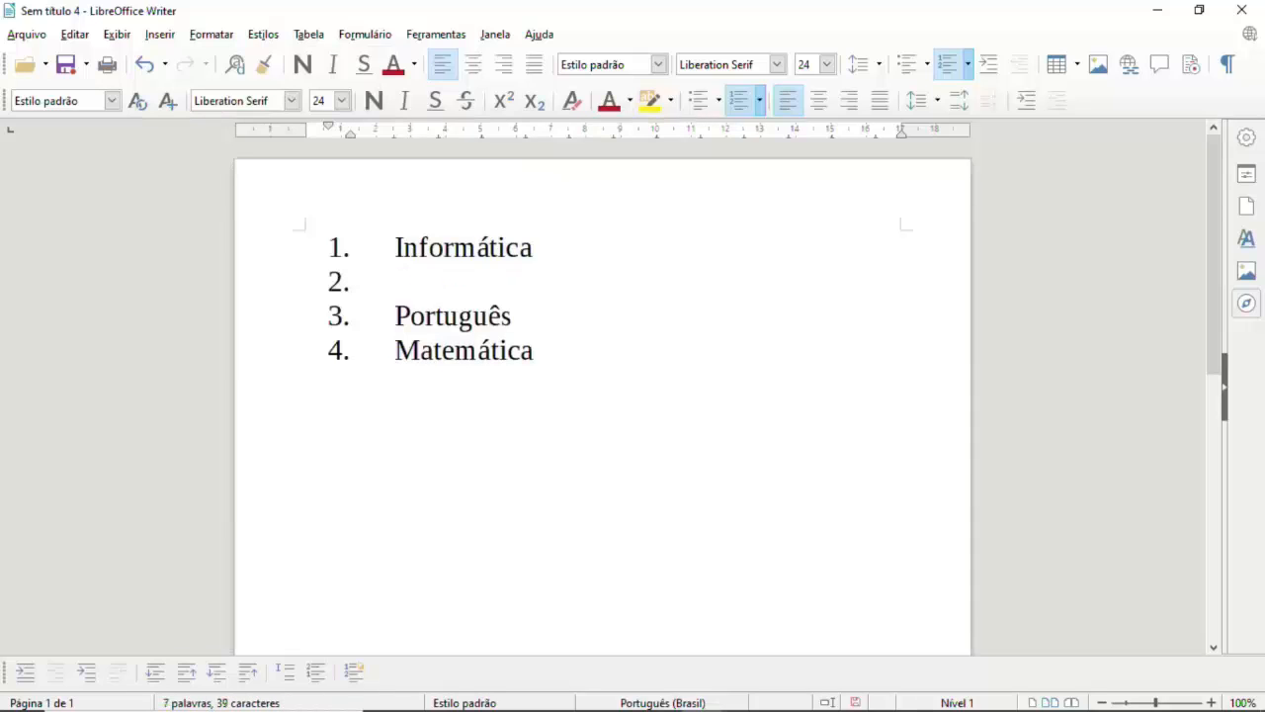
type("Siste")
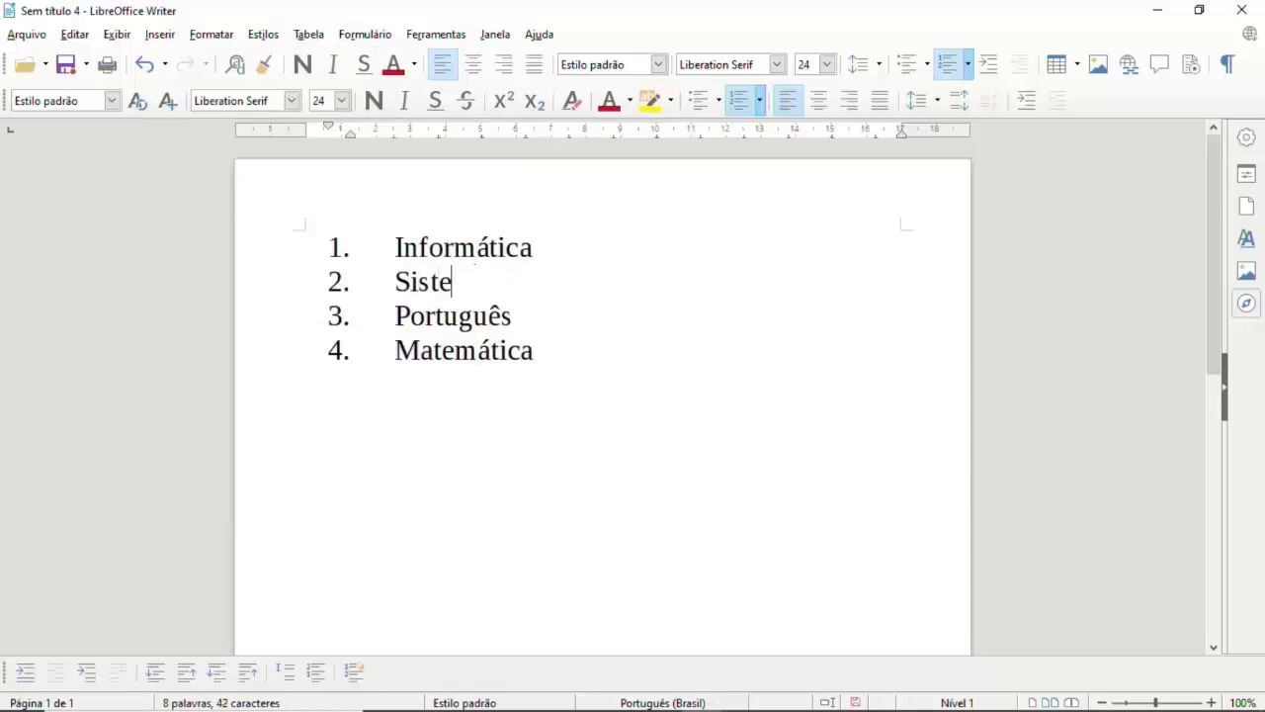
type("mas Operacionais")
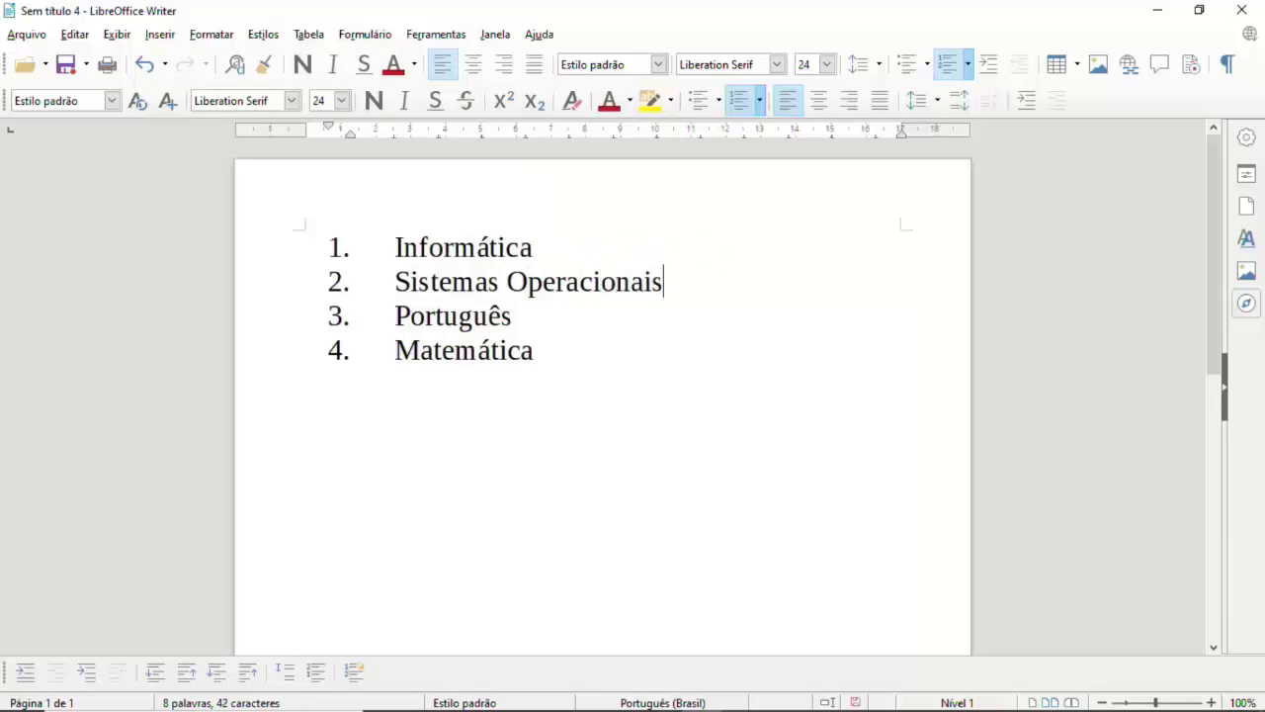
Step: Add Windows and Linux as separate numbered items below Sistemas Operacionais
key("Return")
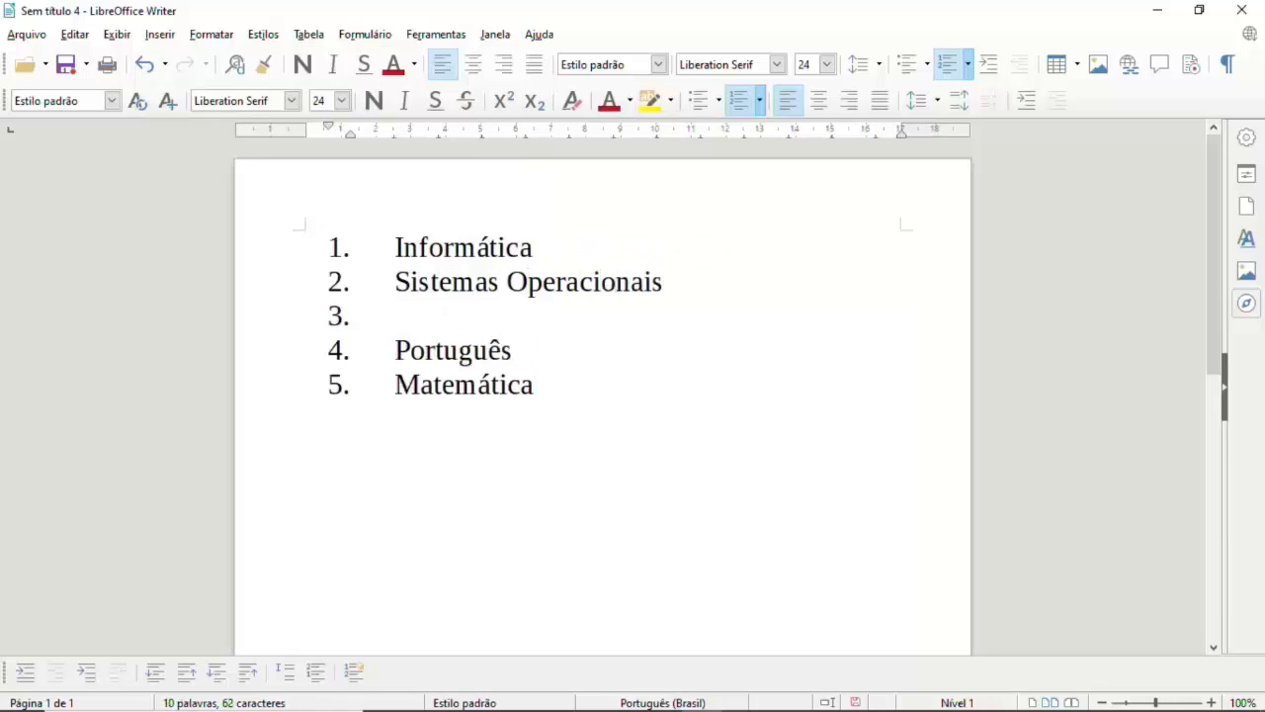
type("indows")
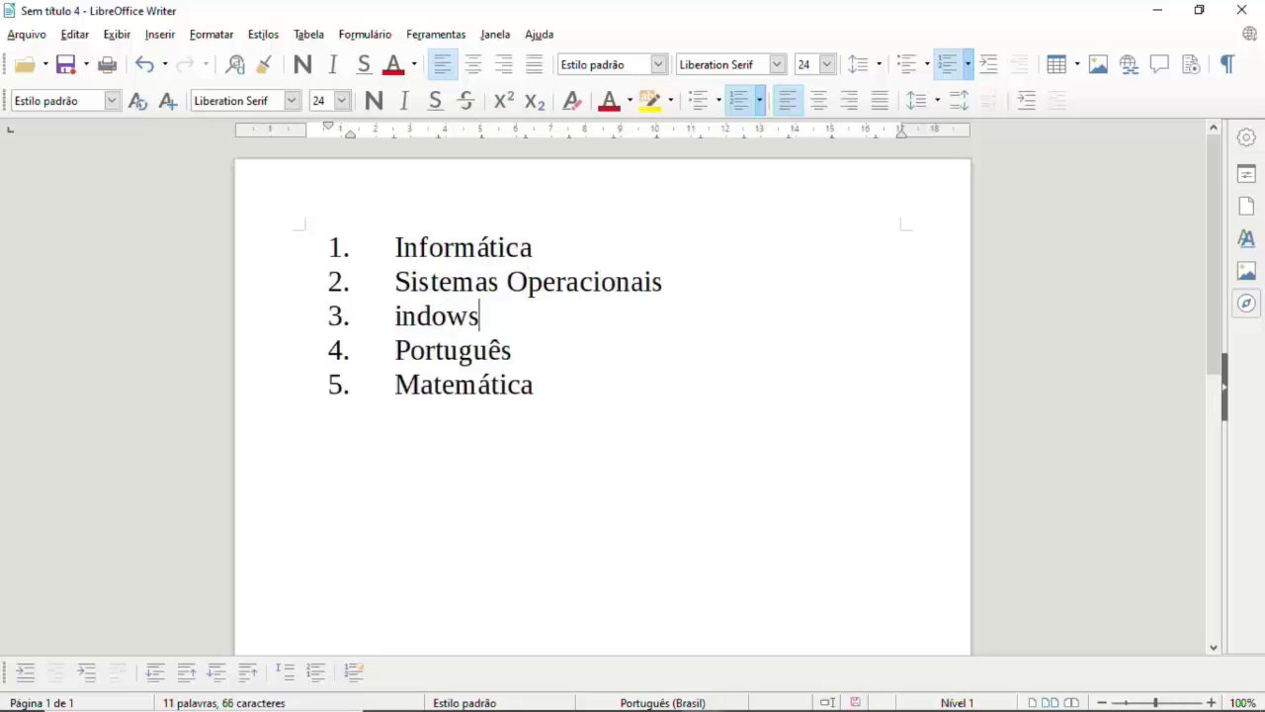
key("BackSpace")
key("BackSpace")
key("BackSpace")
key("BackSpace")
key("BackSpace")
key("BackSpace")
type("W")
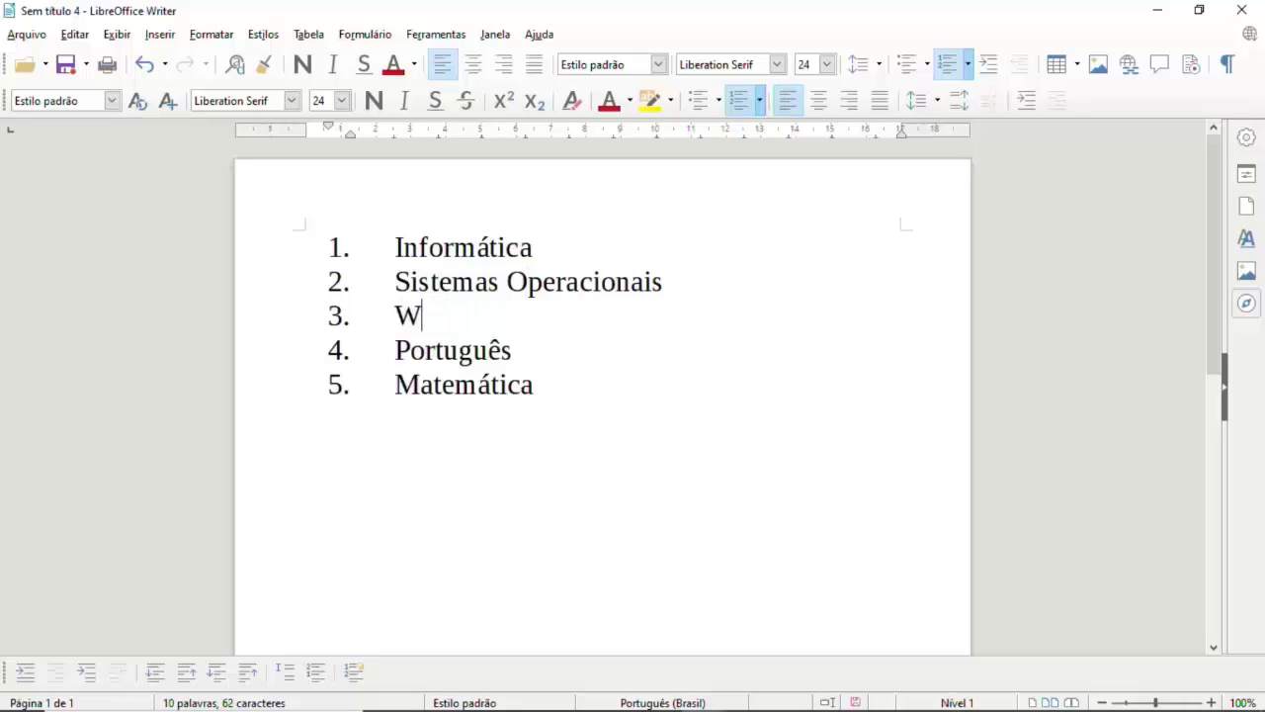
type("indoe")
key("BackSpace")
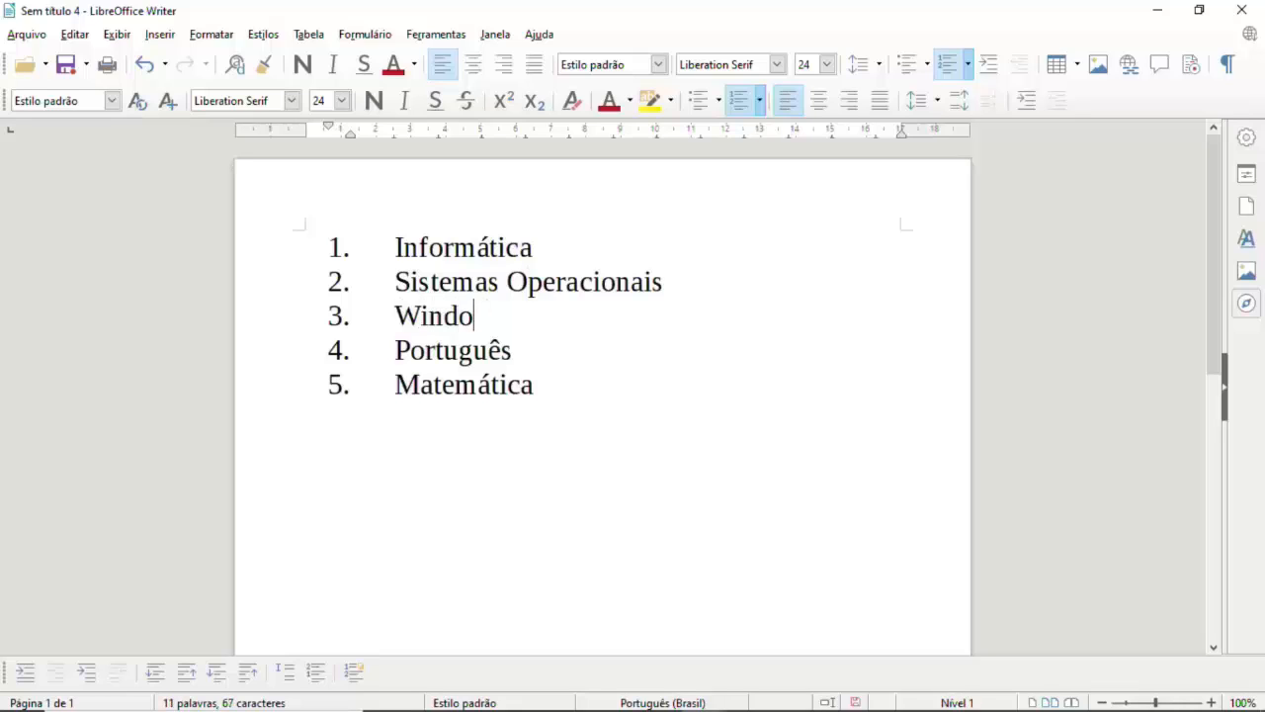
type("ws")
key("Return")
type("Linux")
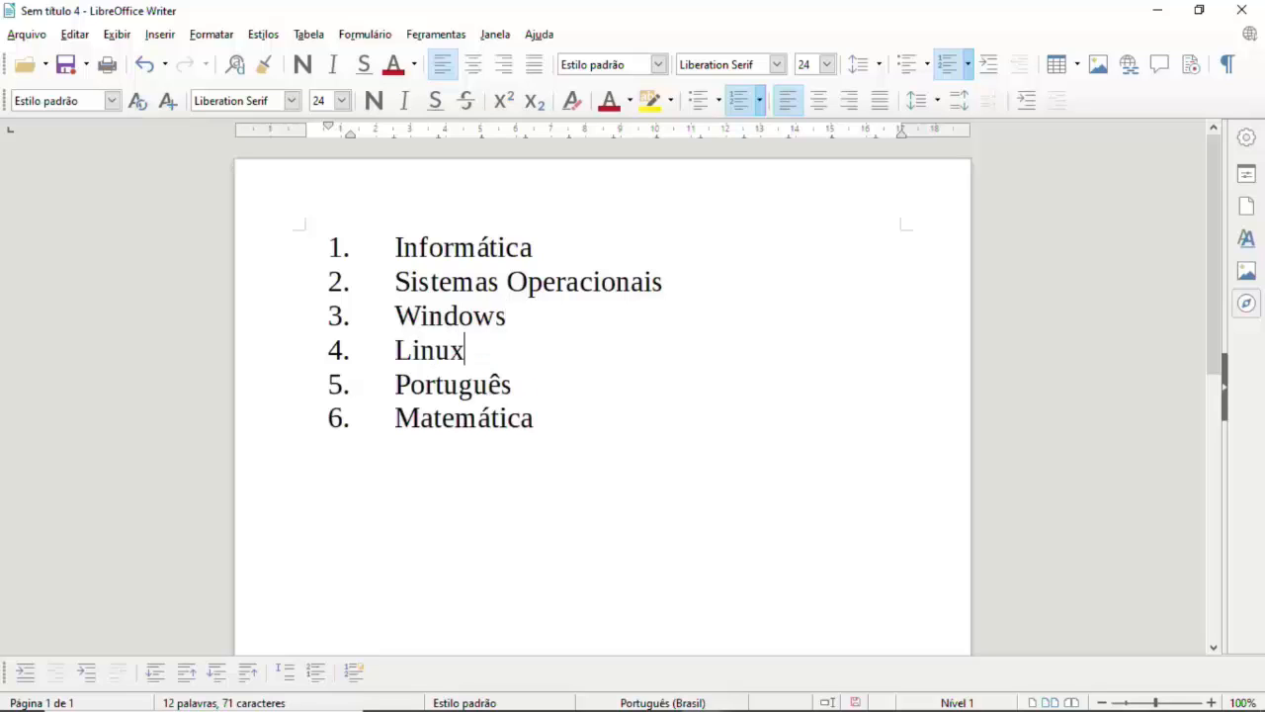
key("Return")
key("Delete")
Step: Demote the Sistemas Operacionais item by one level with Rebaixar um nível, and undo the demotion
left_click(212, 35)
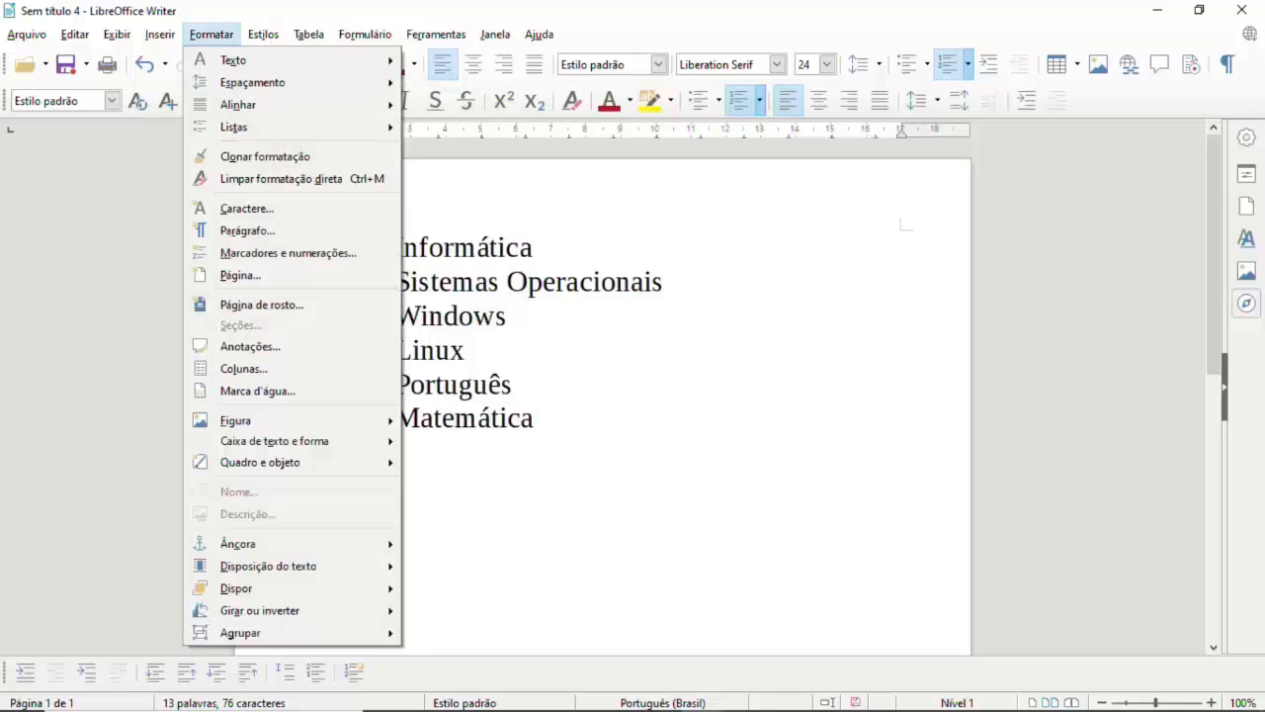
mouse_move(235, 127)
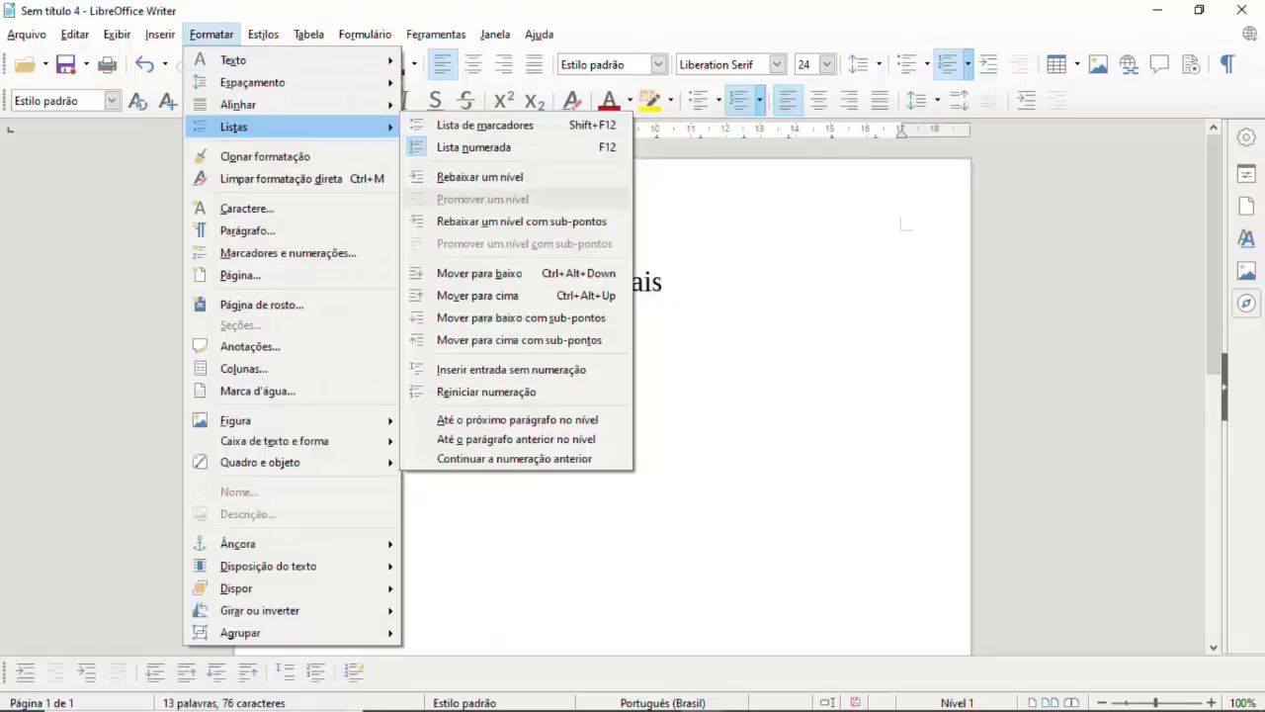
left_click(480, 175)
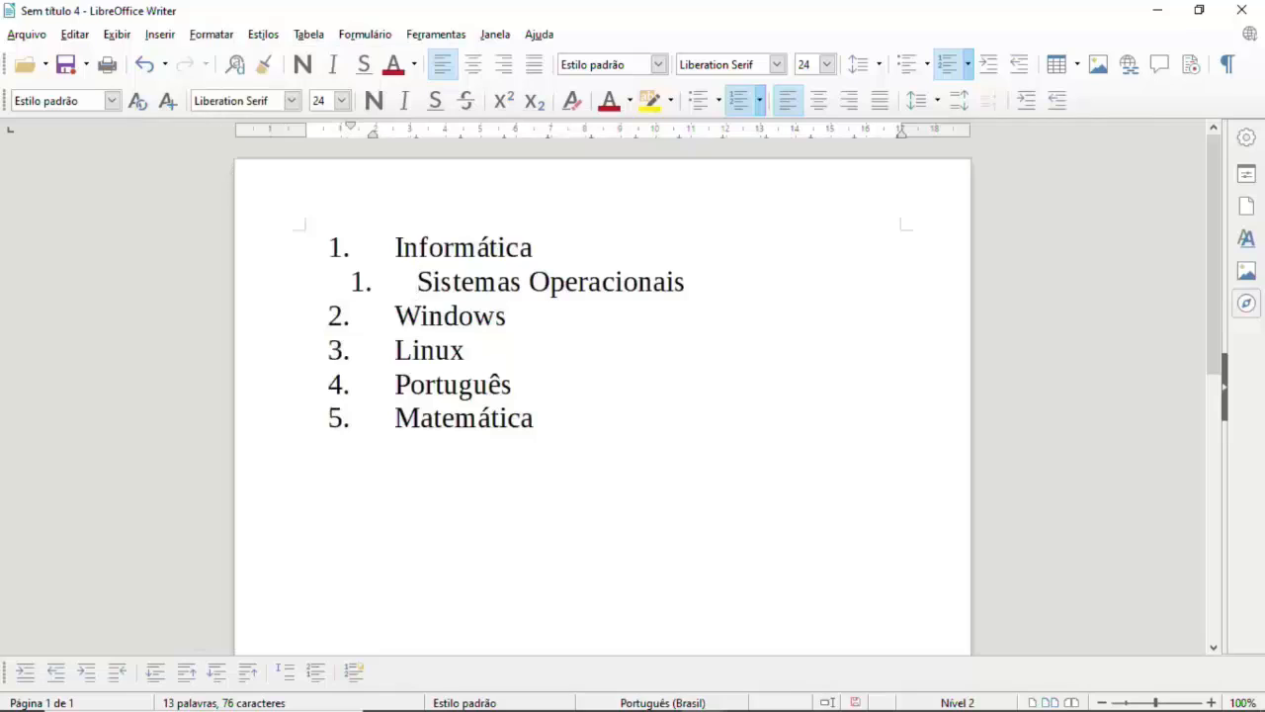
key("ctrl+z")
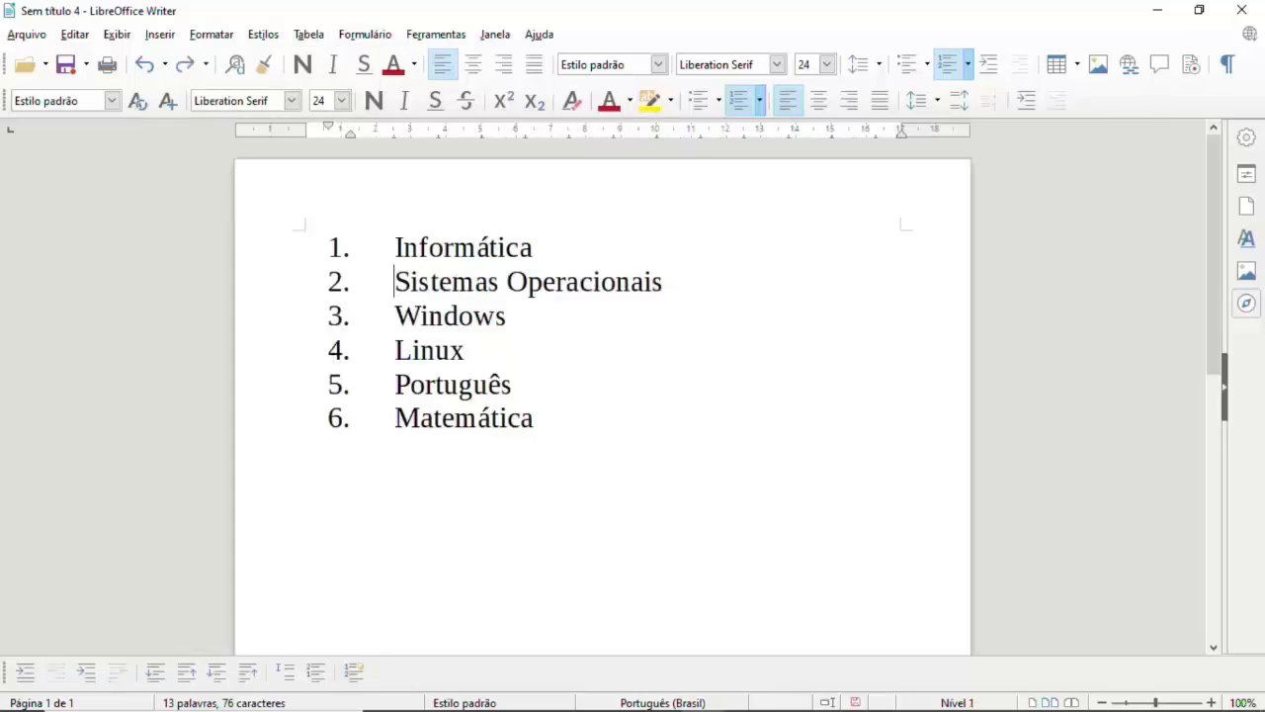
Step: Demote the Sistemas Operacionais item two levels, one at a time, and undo both demotions
key("Tab")
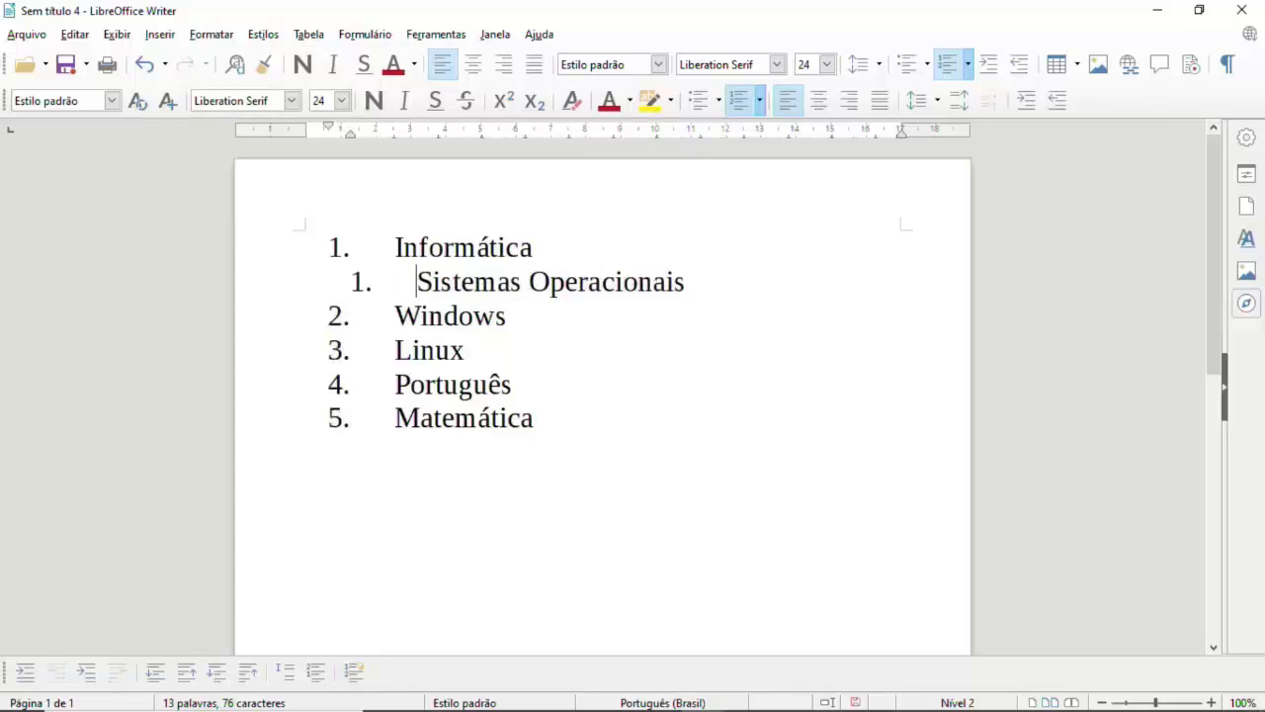
key("Tab")
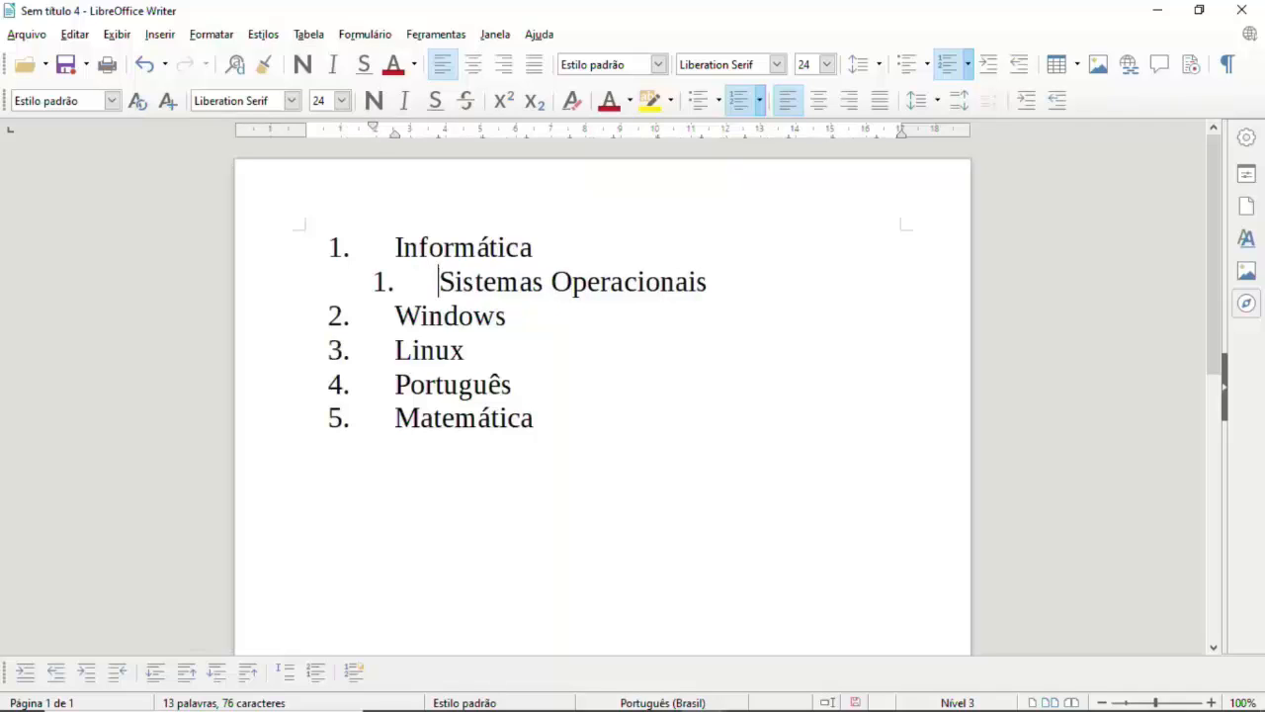
key("ctrl+z")
key("ctrl+z")
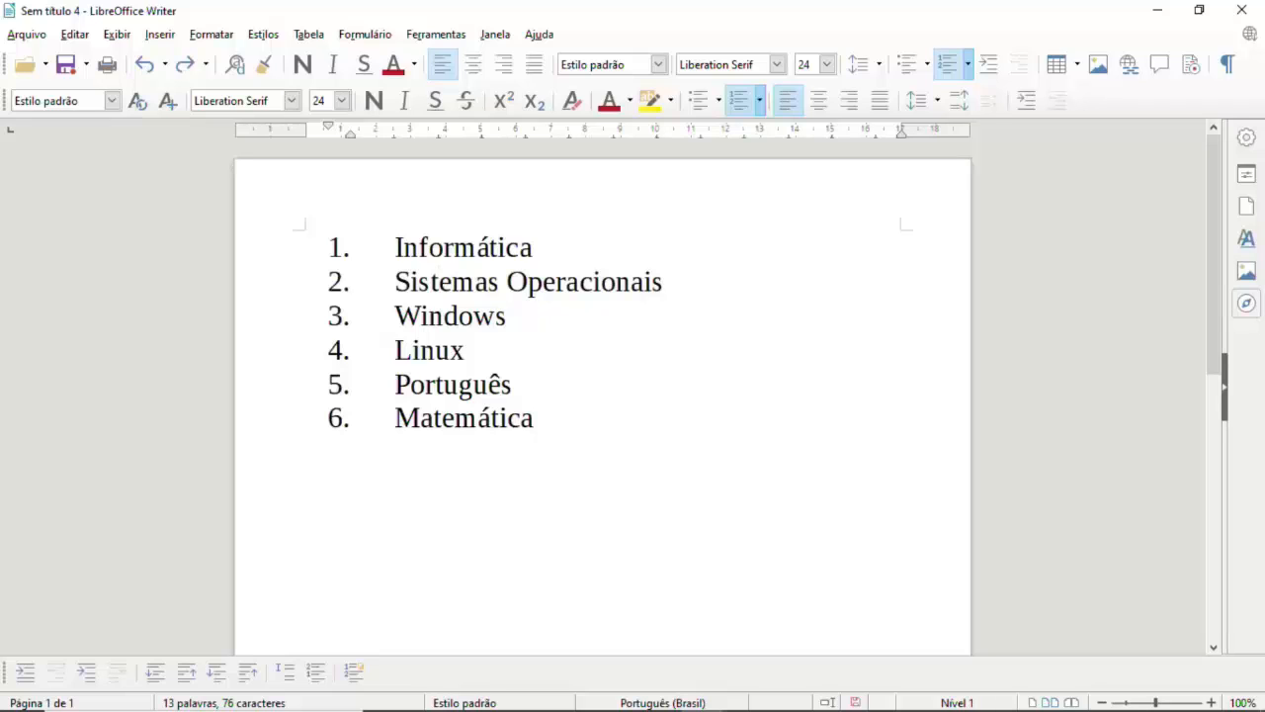
Step: Delete the entire numbered list of subjects and close its document
left_click_drag(534, 418, 395, 246)
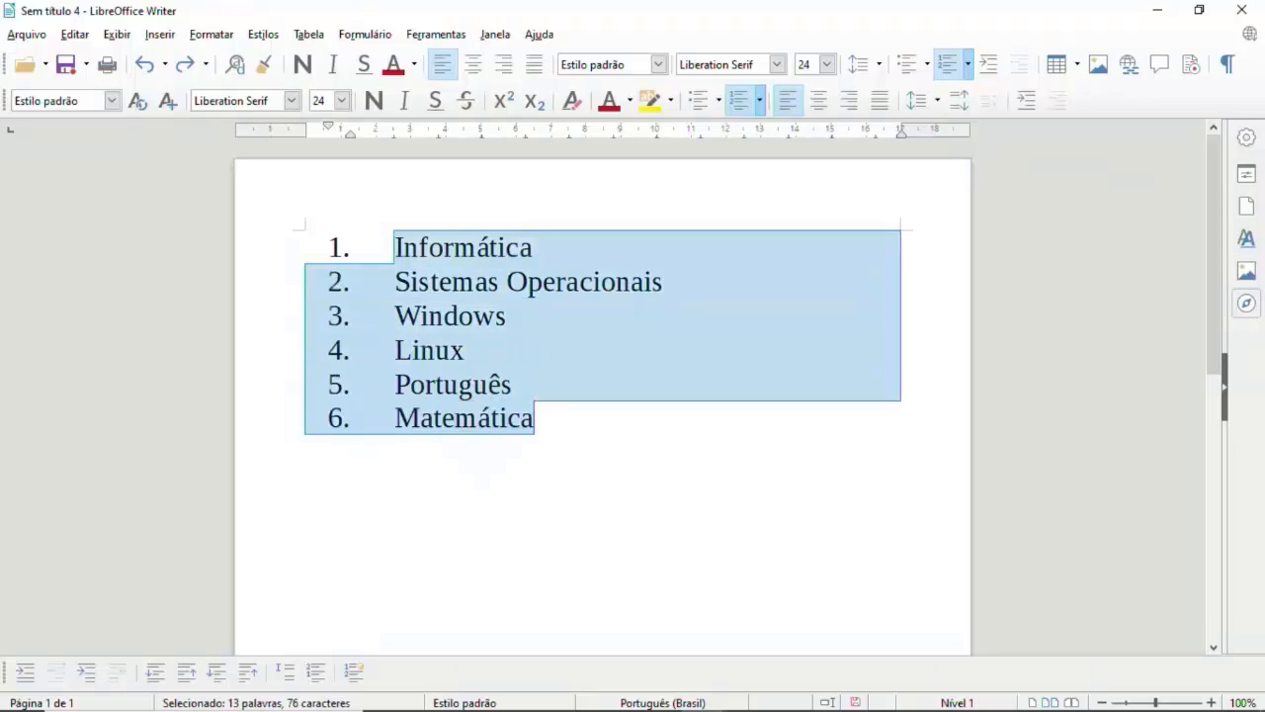
key("Delete")
key("BackSpace")
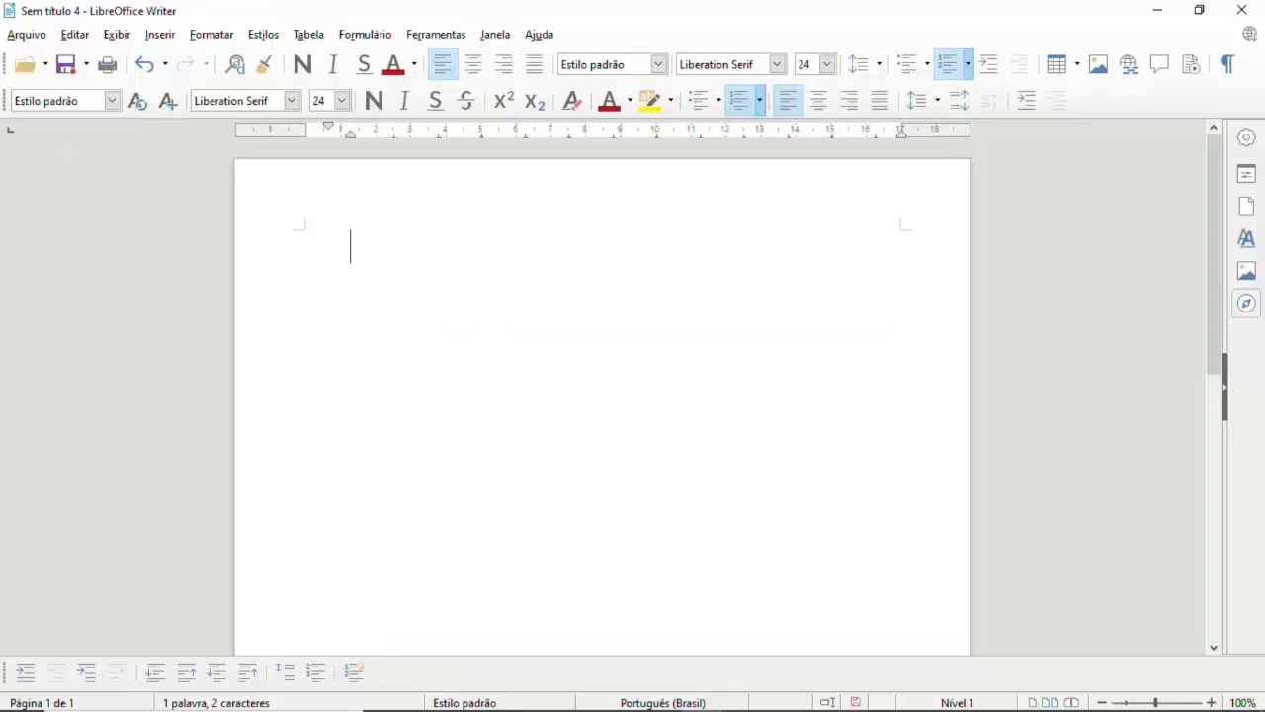
left_click(1241, 10)
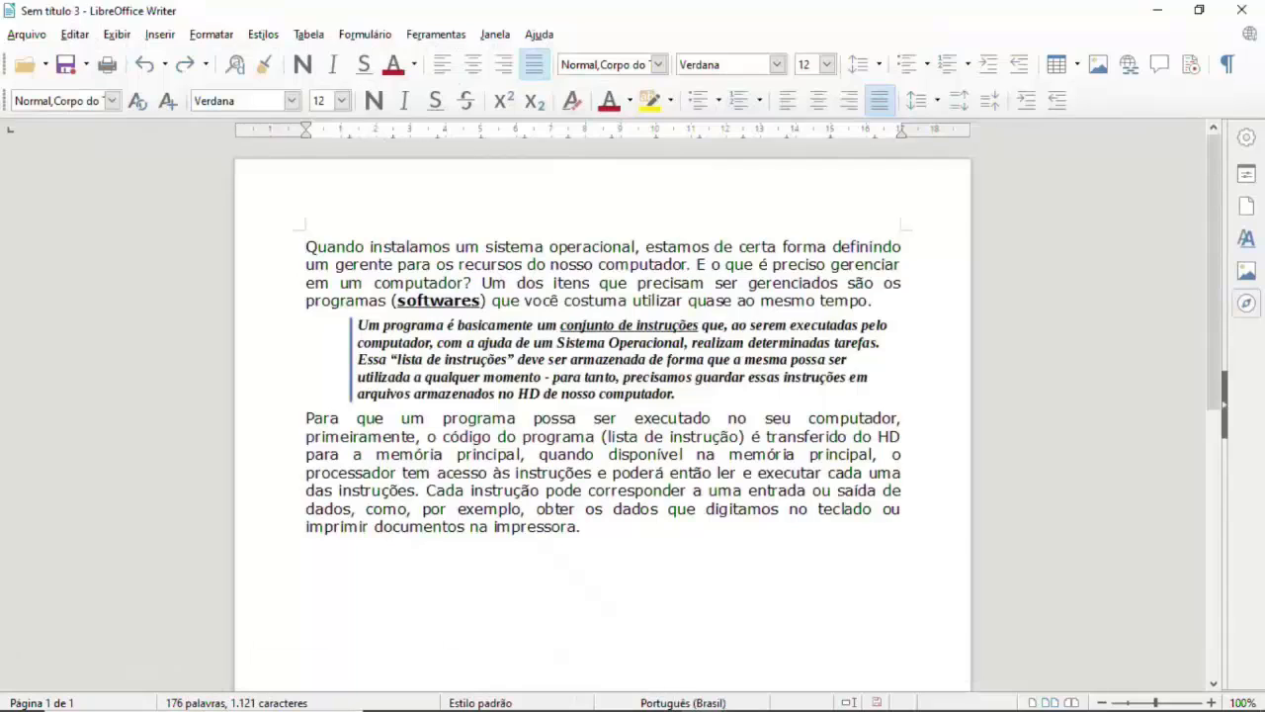
Step: Locate the Clonar formatação command, and examine the plain first paragraph and the bold italic quotation as formatting examples
key("alt+o")
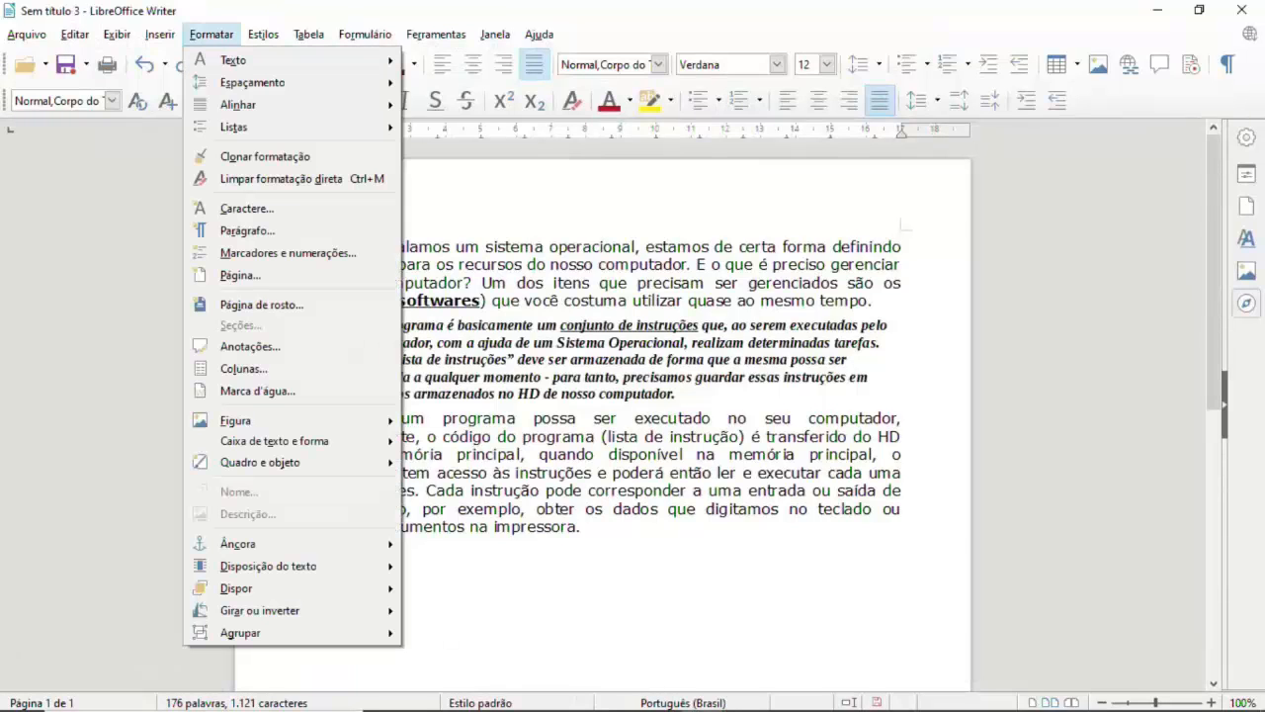
key("Down")
key("Down")
key("Down")
key("Down")
key("Down")
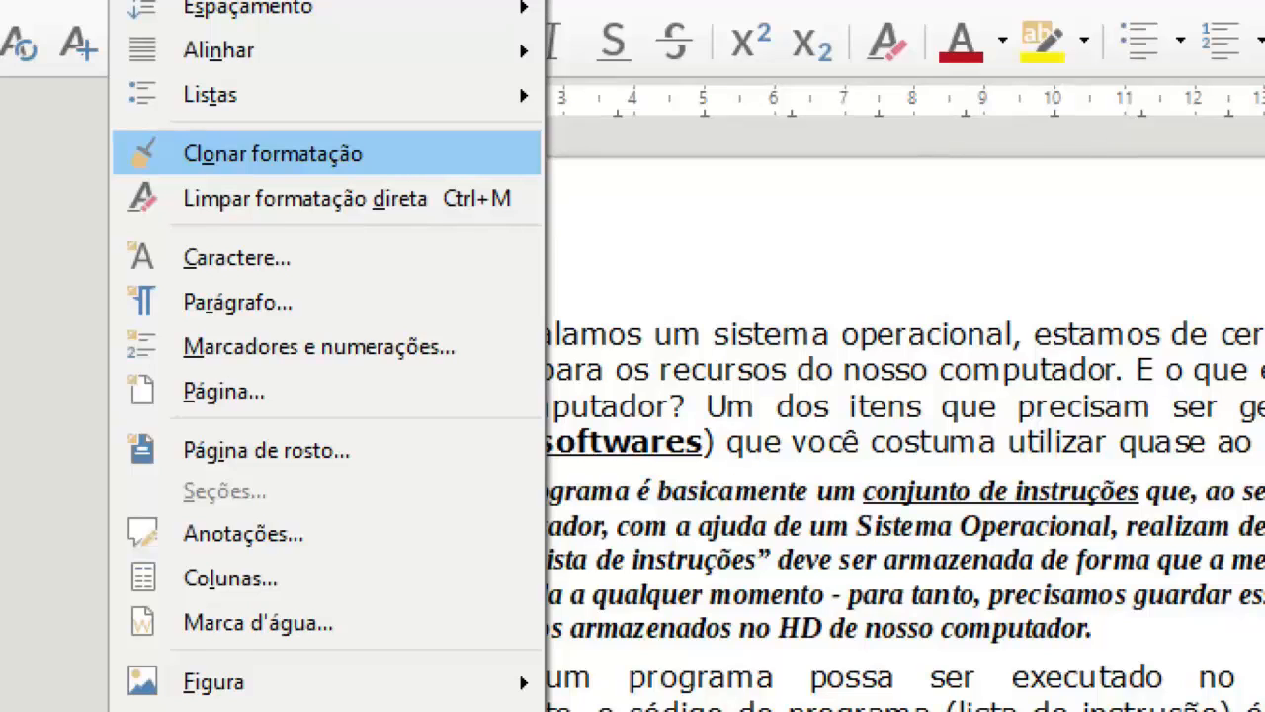
key("Escape")
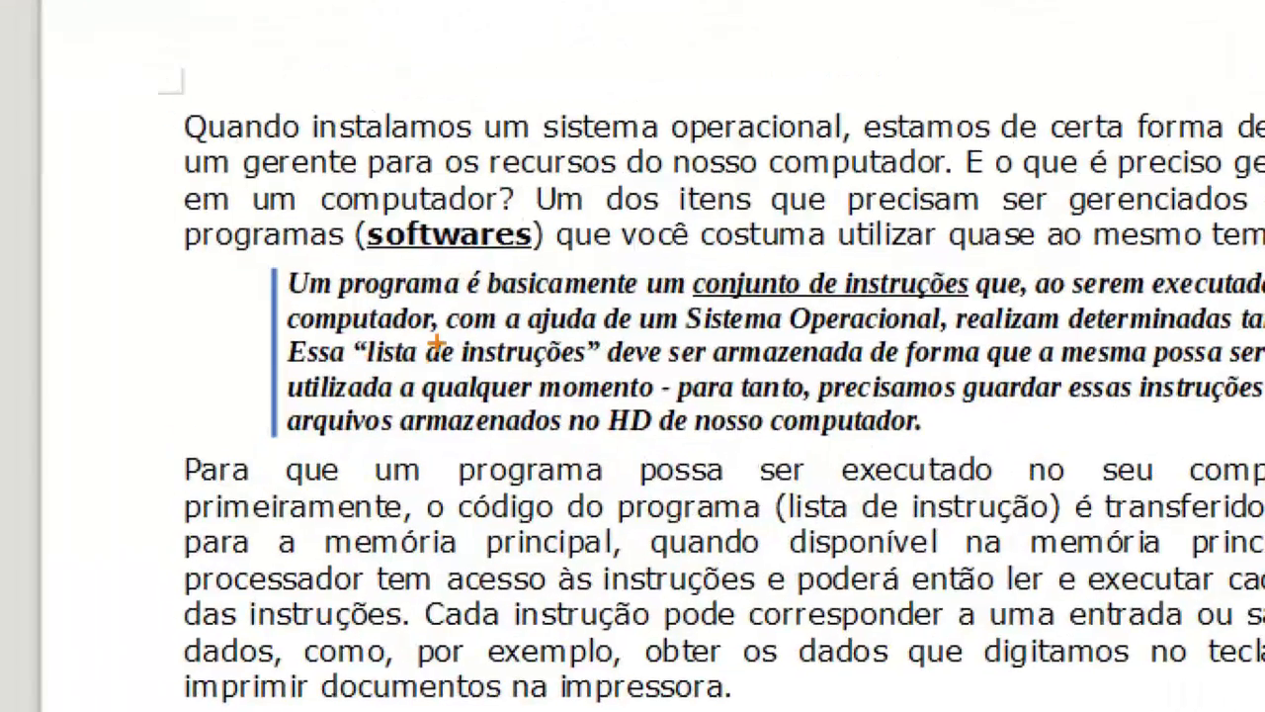
left_click_drag(428, 319, 628, 331)
left_click_drag(212, 129, 351, 158)
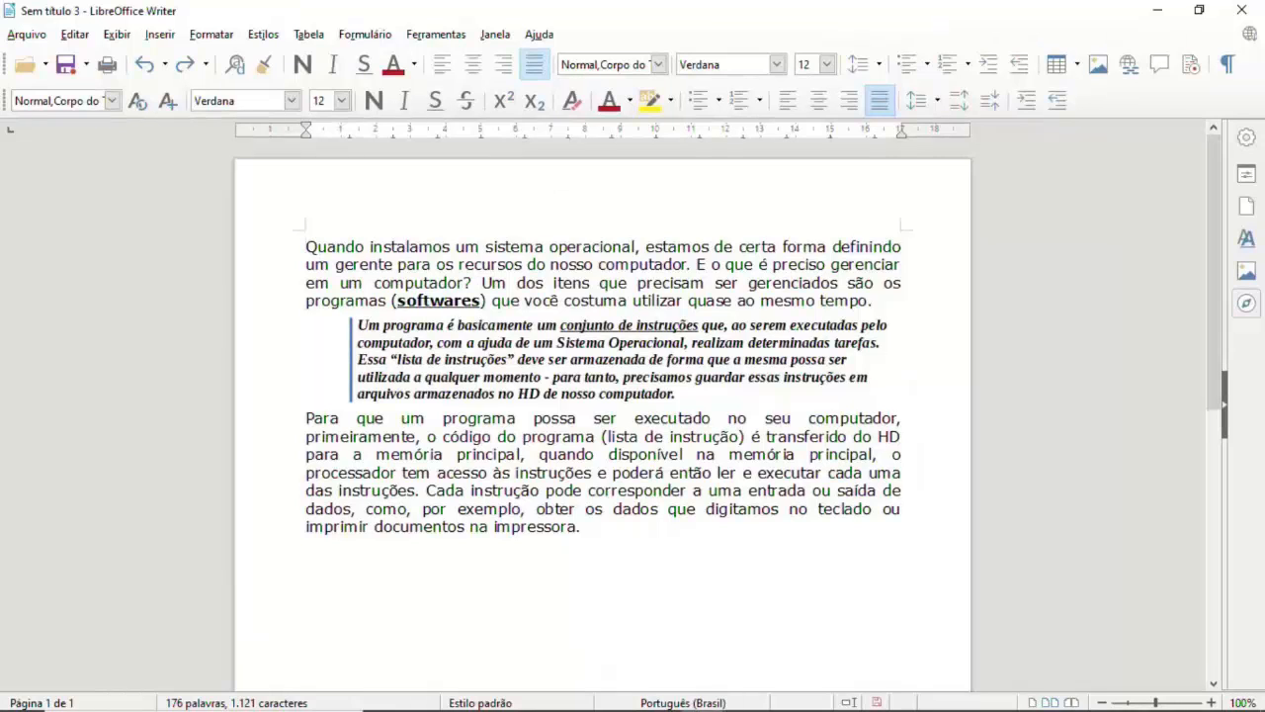
Step: Clone the formatting of "programa" in the quotation onto the opening sentences of the first paragraph, and undo it
double_click(413, 325)
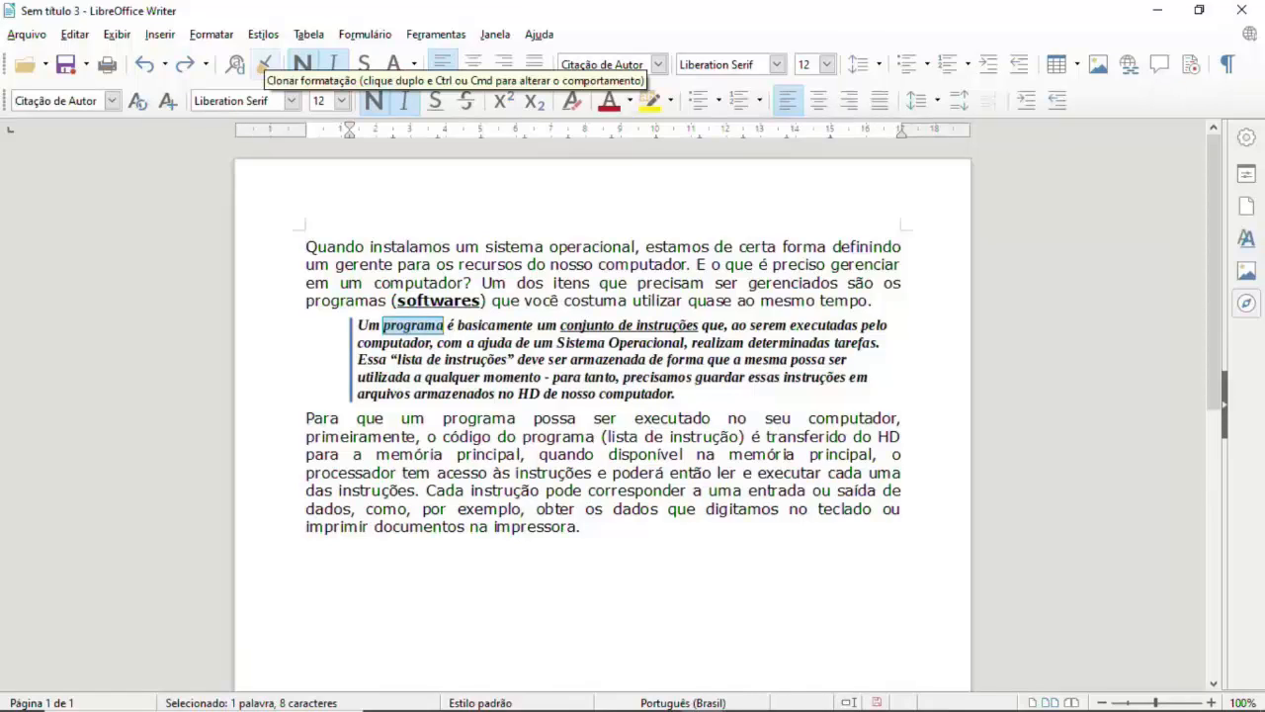
left_click(263, 63)
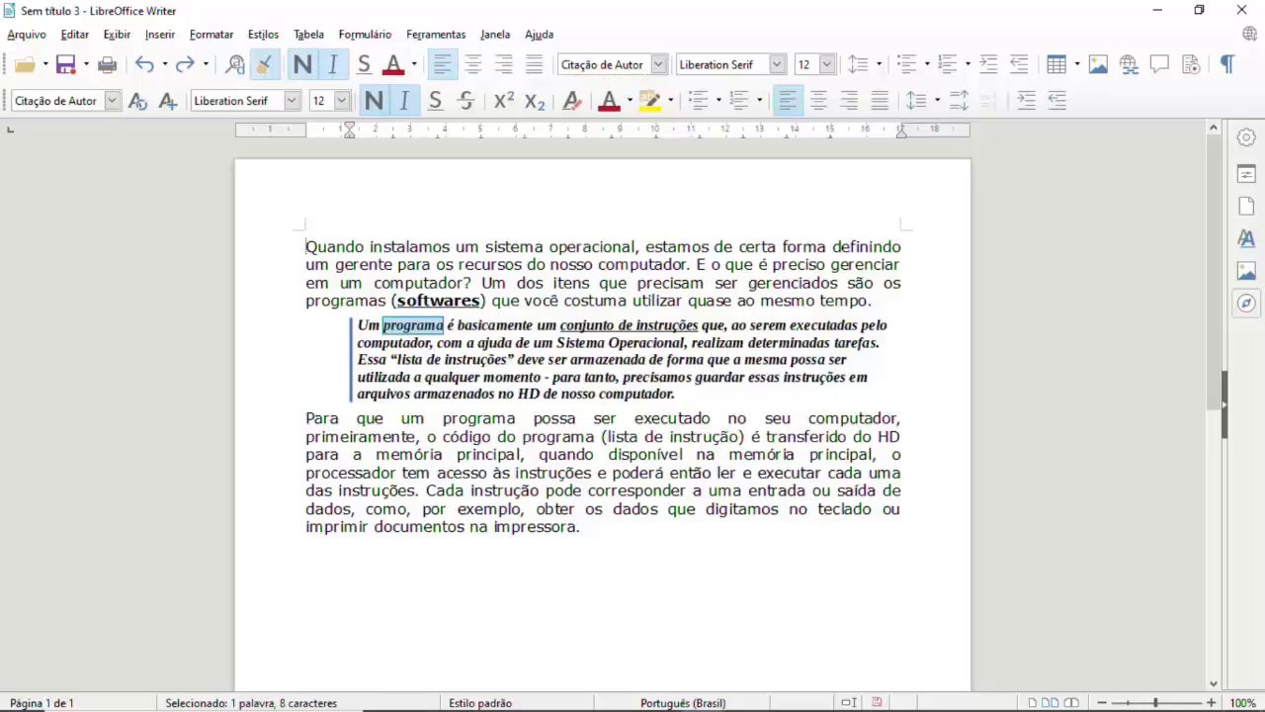
left_click(306, 246)
mouse_move(305, 246)
left_mouse_down()
mouse_move(484, 264)
mouse_move(489, 282)
left_mouse_up()
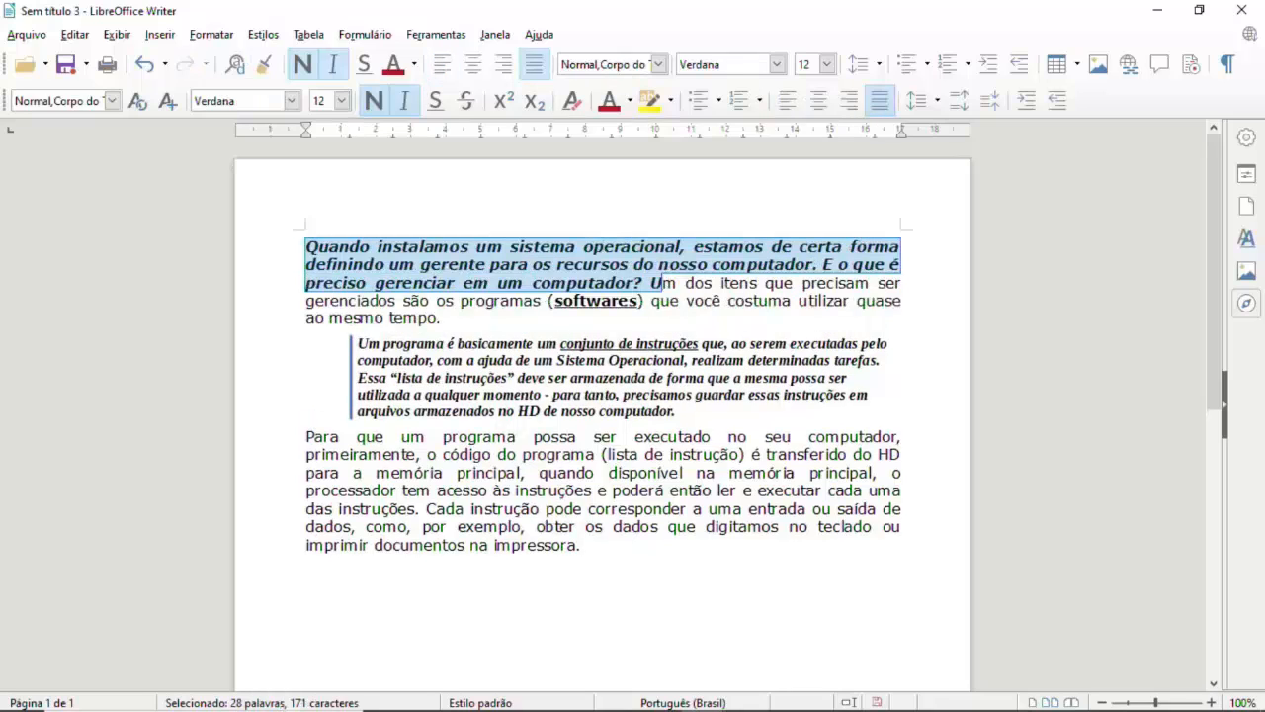
key("ctrl+z")
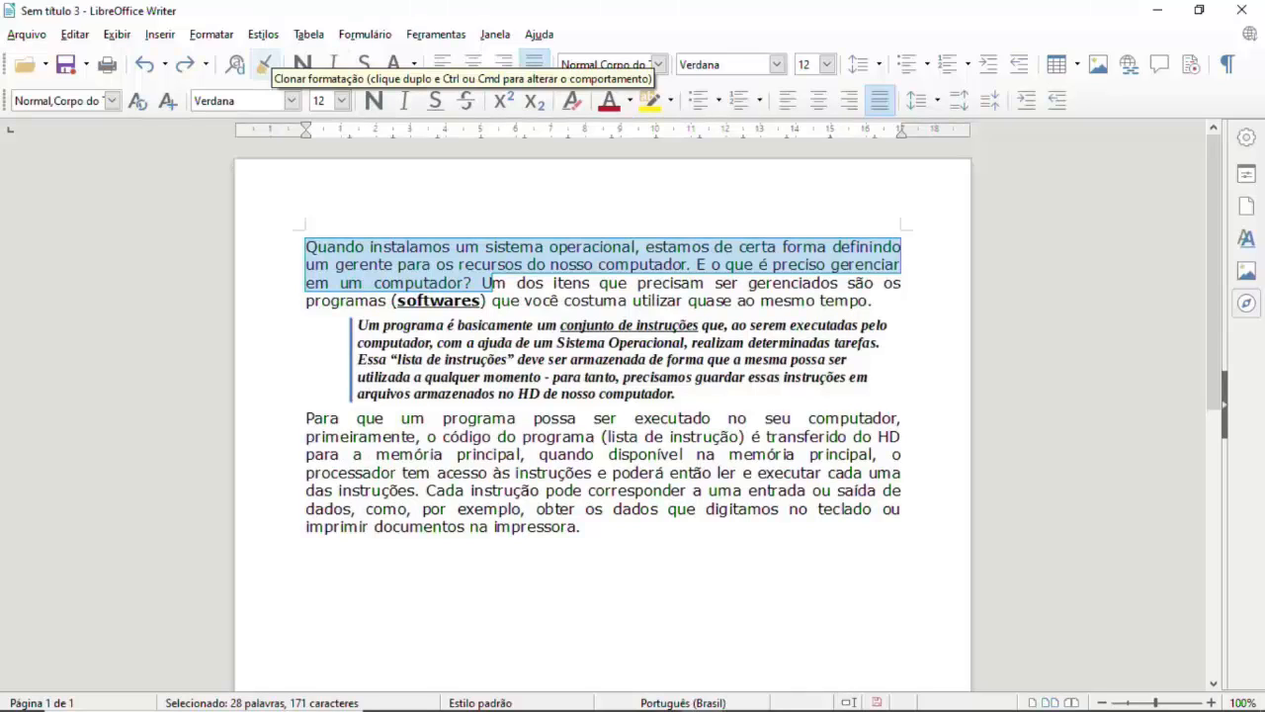
Step: Clone the first paragraph's formatting onto several passages of the quotation and the last paragraph, keeping Clonar formatação active between them
left_click(263, 65)
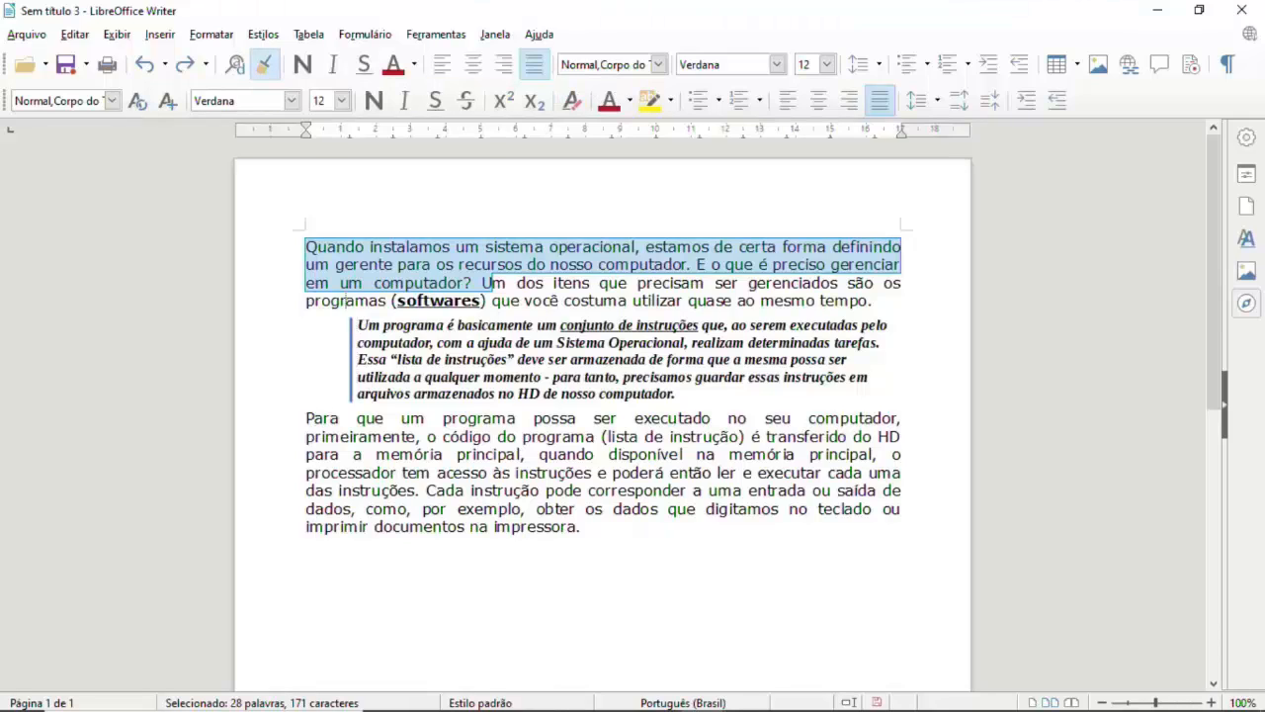
mouse_move(379, 326)
left_mouse_down()
mouse_move(431, 326)
mouse_move(474, 360)
left_mouse_up()
left_click_drag(568, 396, 589, 379)
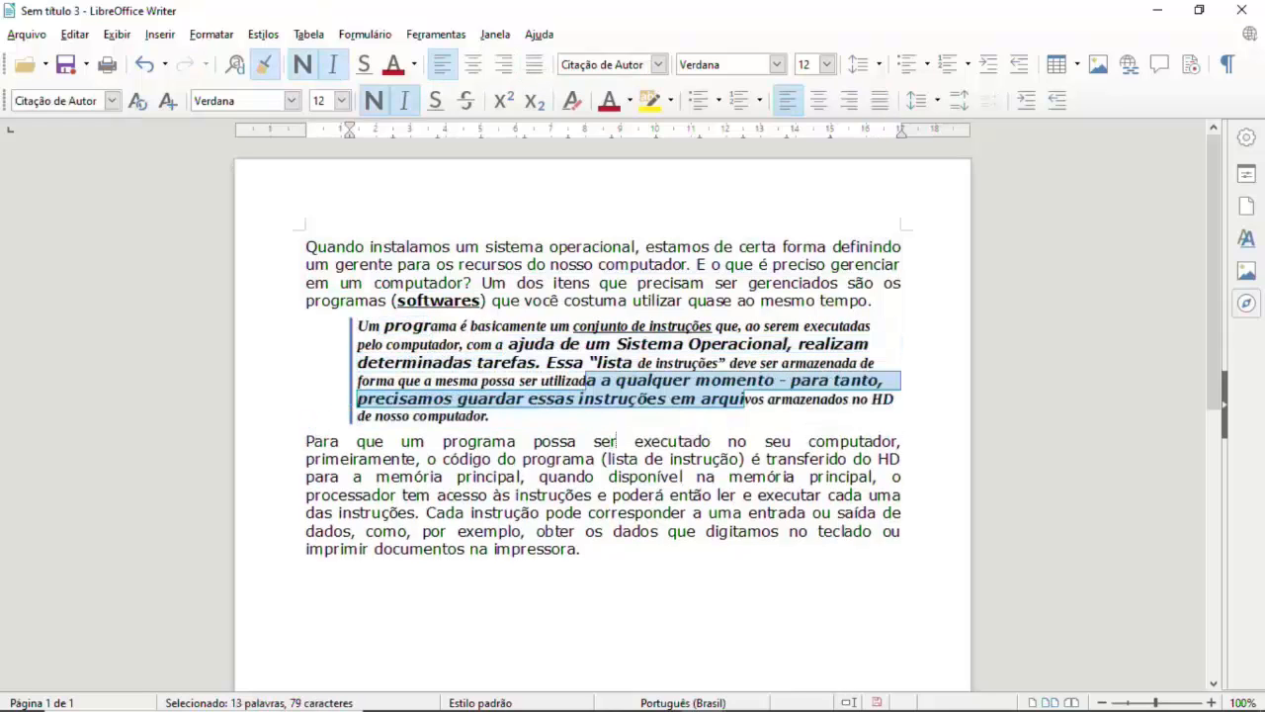
mouse_move(608, 441)
left_mouse_down()
mouse_move(869, 457)
mouse_move(680, 458)
left_mouse_up()
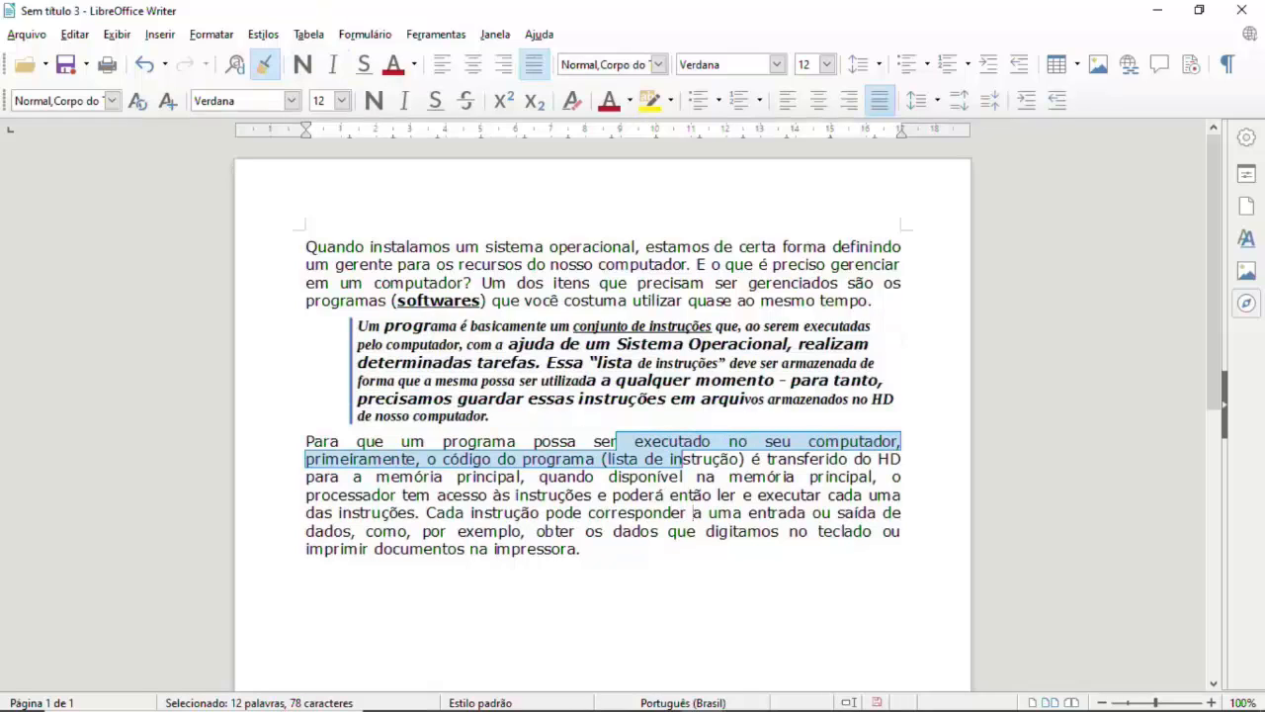
Step: Undo the repeated cloned formatting and the earlier letter-case changes to the first paragraph
key("ctrl+z")
key("ctrl+z")
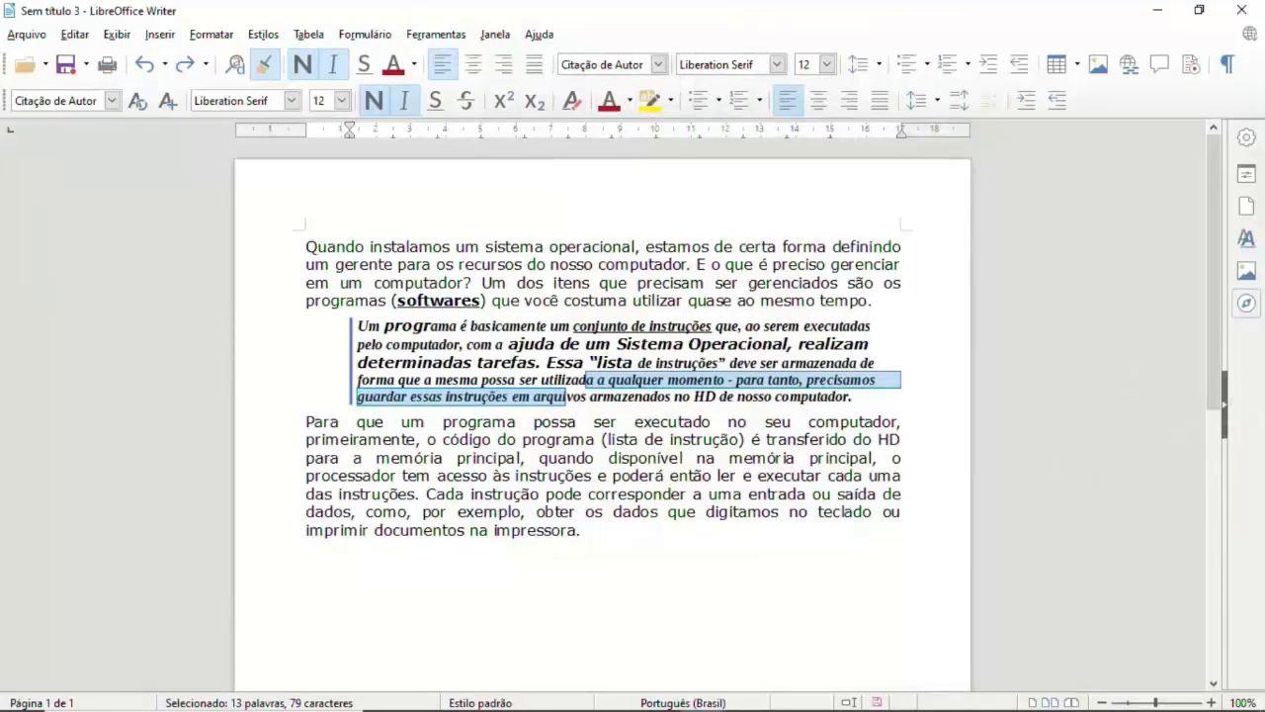
key("ctrl+z")
key("ctrl+z")
key("ctrl+z")
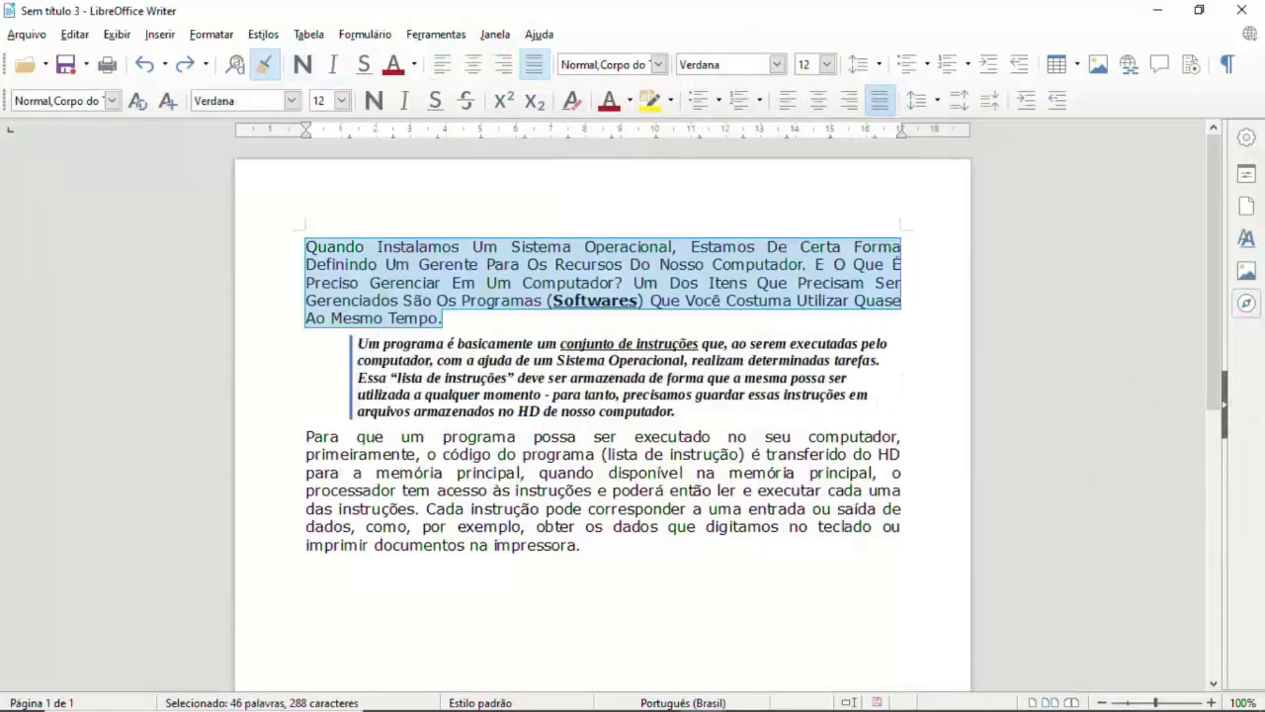
key("ctrl+z")
key("ctrl+z")
key("ctrl+z")
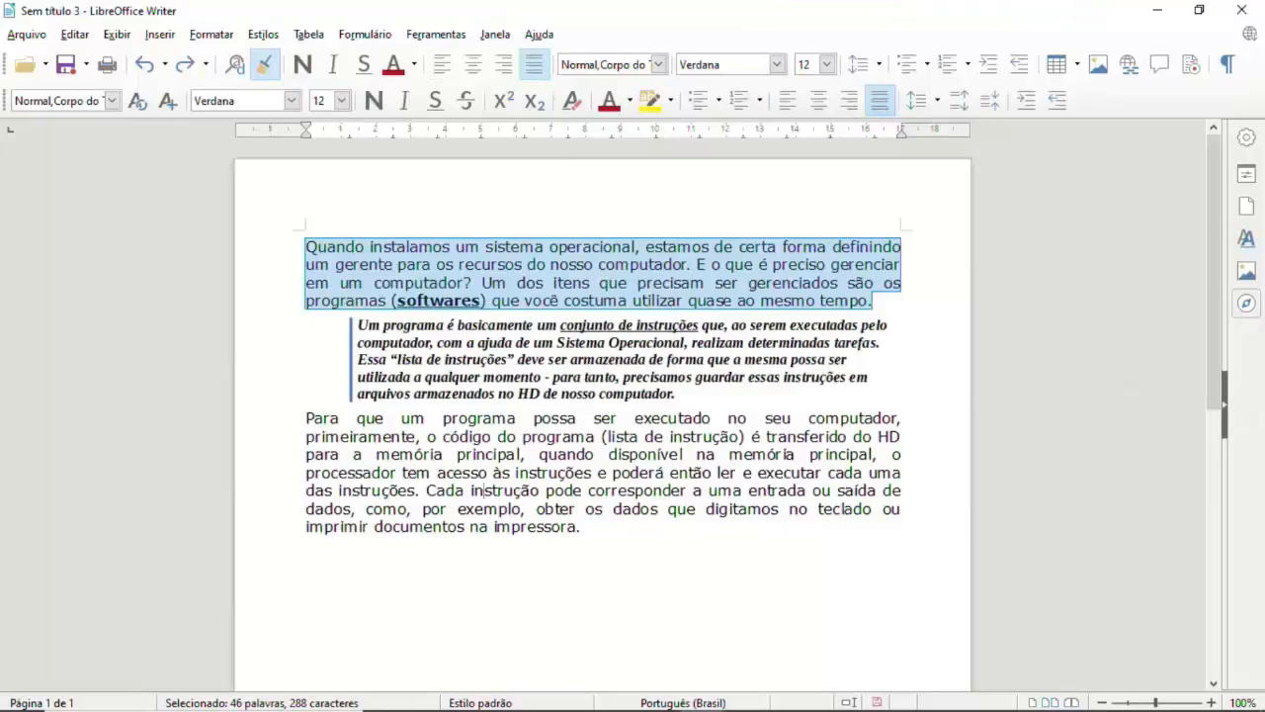
Step: Clear the direct formatting throughout the text, including on "softwares" and "conjunto de instruções"
left_click(484, 508)
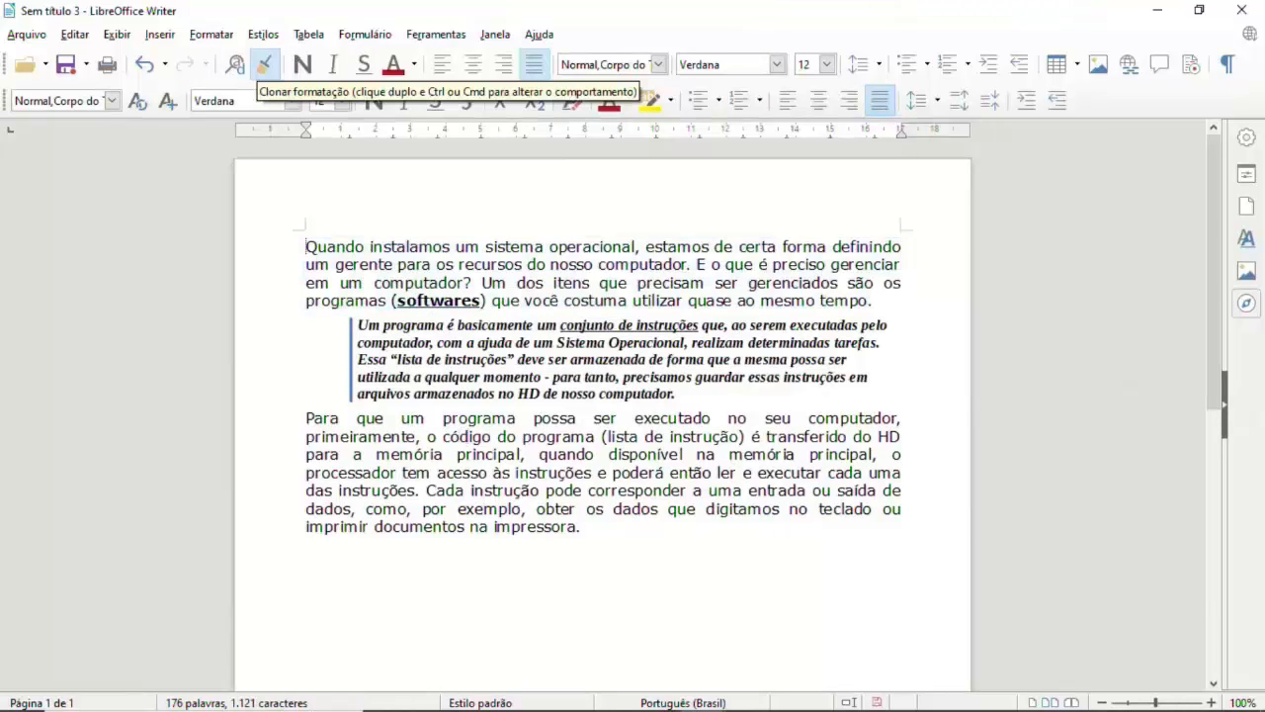
left_click(211, 33)
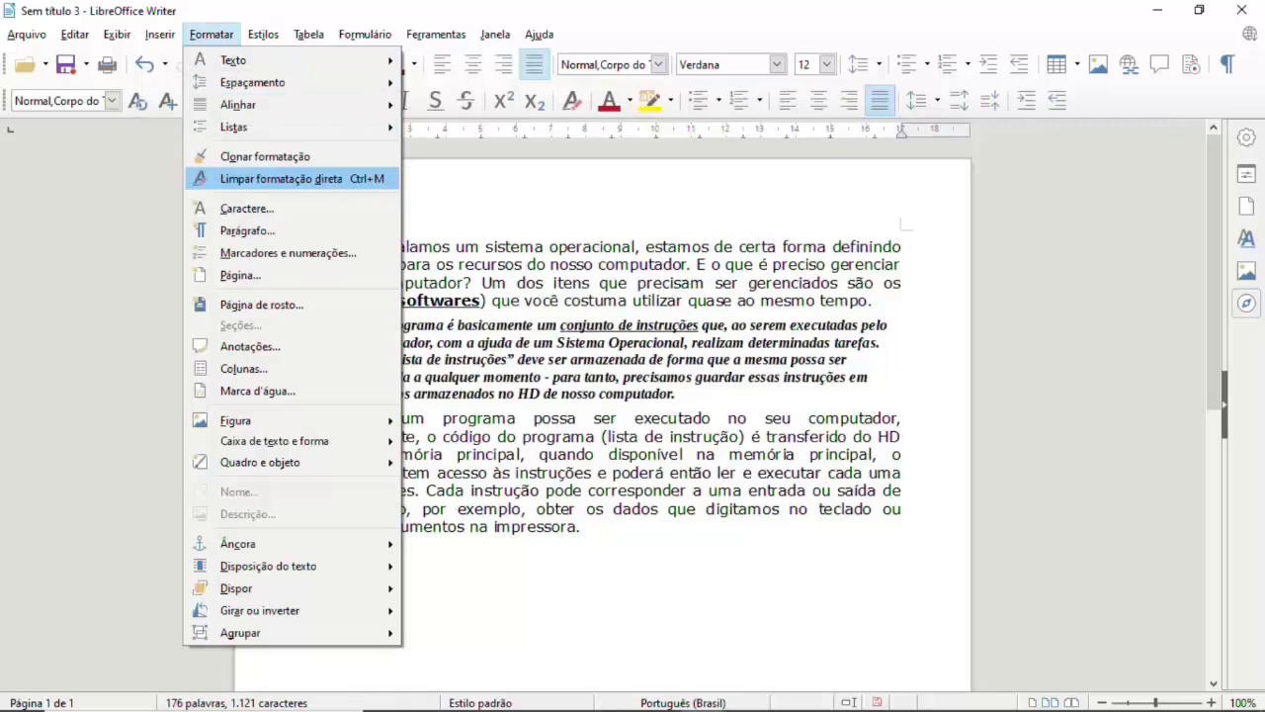
left_click(281, 178)
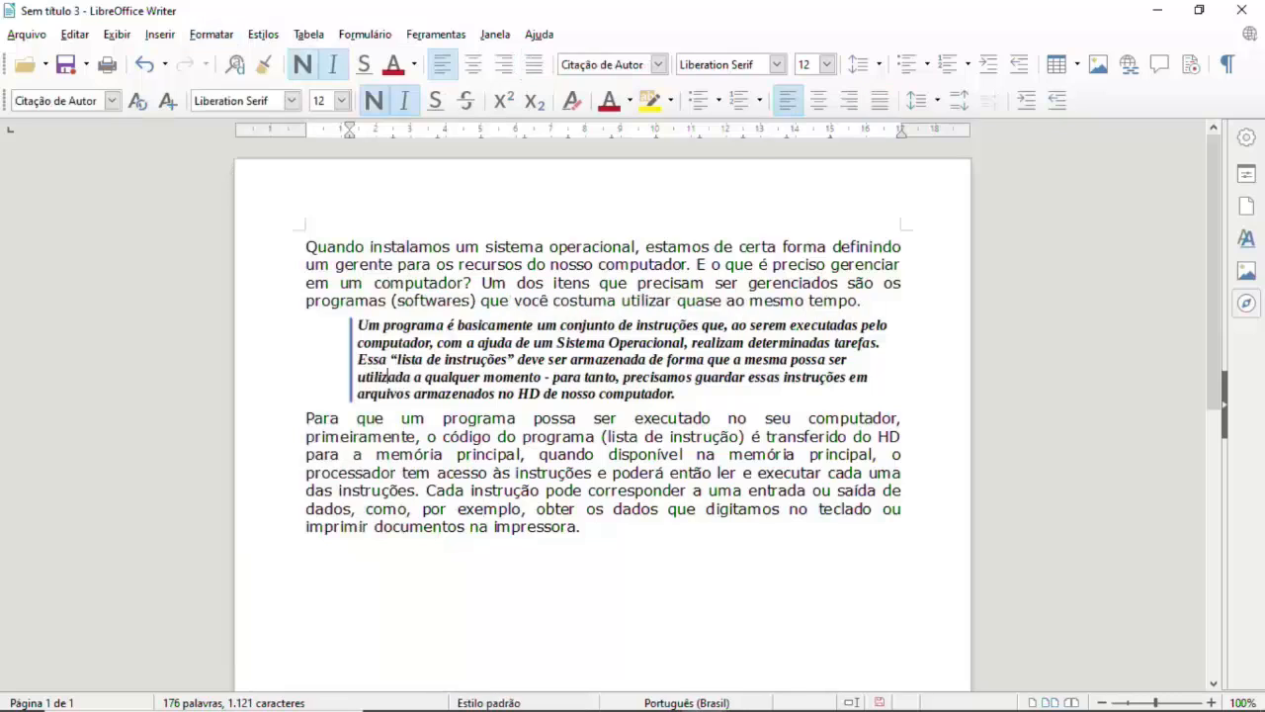
Step: Make the last paragraph bold, italic and red, and clear its direct formatting again
left_click_drag(305, 419, 587, 529)
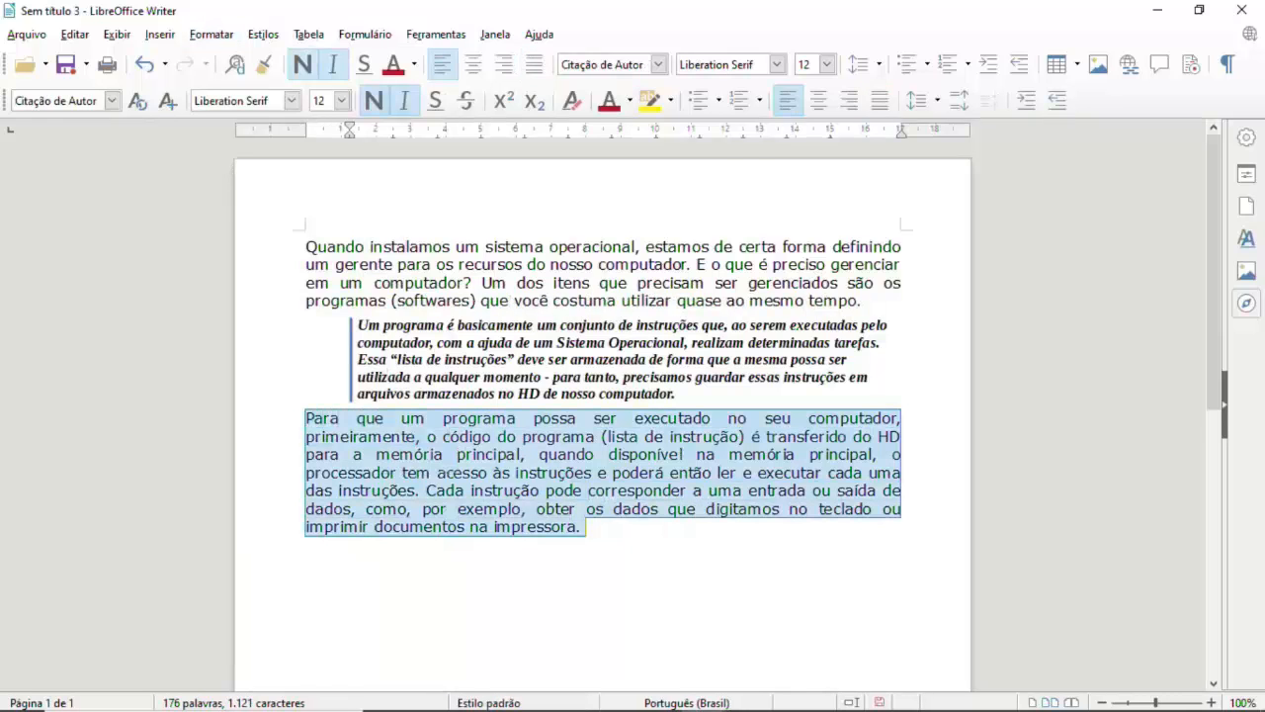
left_click(374, 100)
left_click(404, 100)
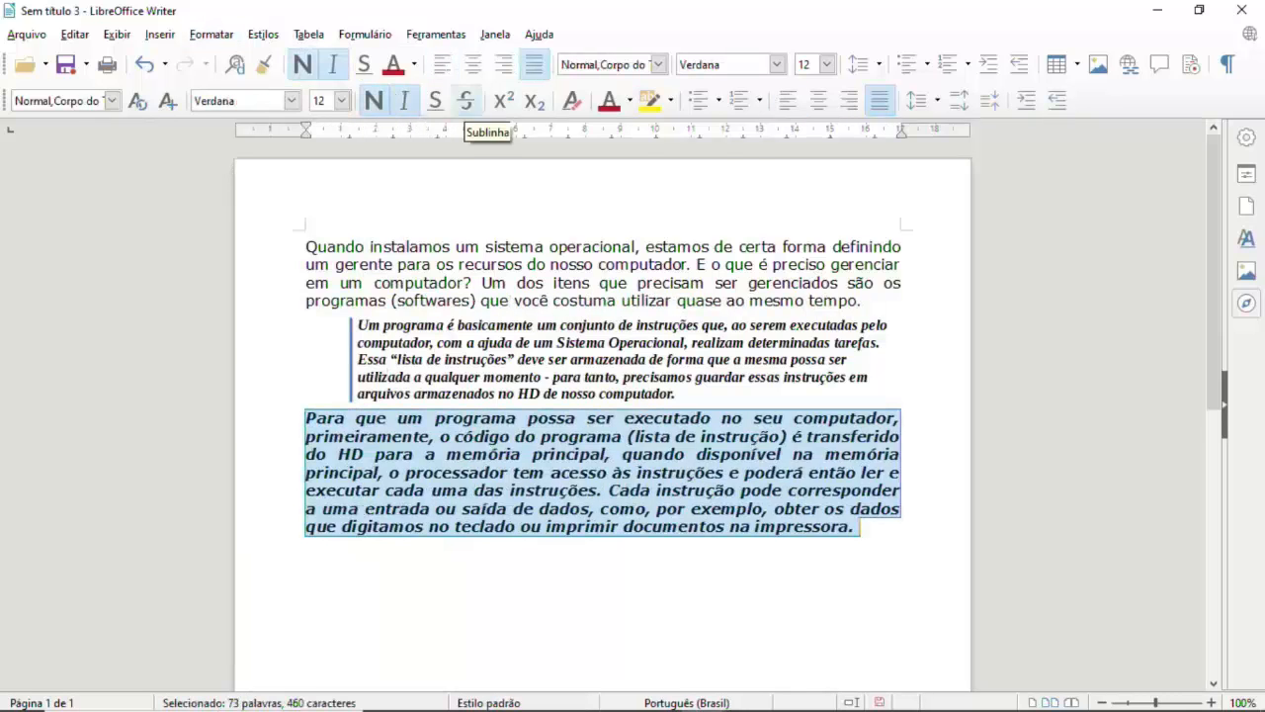
left_click(609, 100)
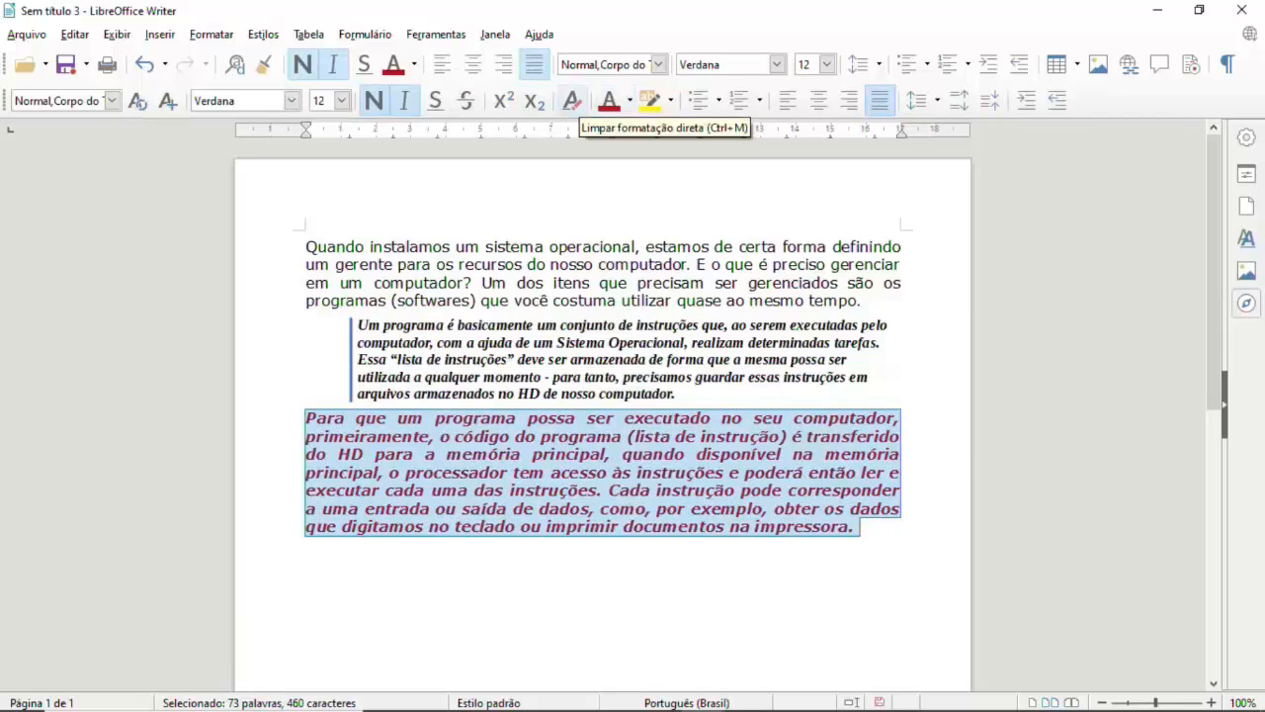
left_click(572, 100)
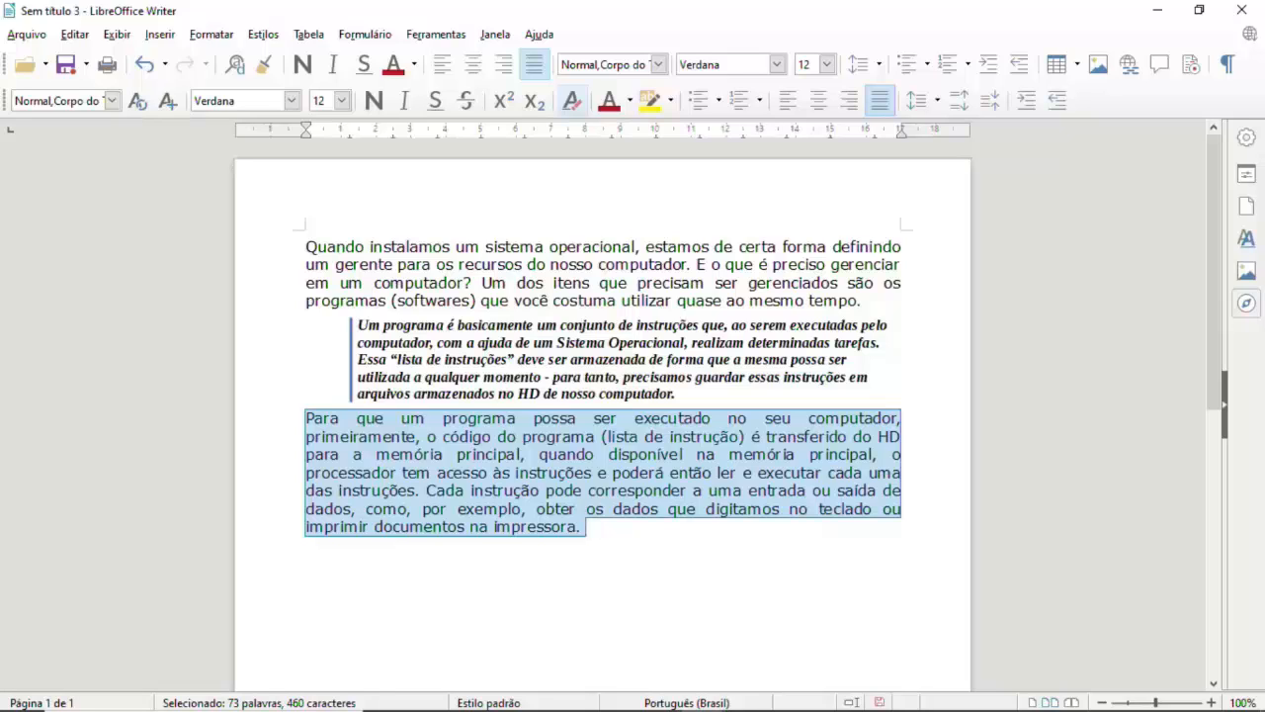
Step: Review the Parágrafo formatting settings for the selected last paragraph, and close them without changes
left_click(212, 33)
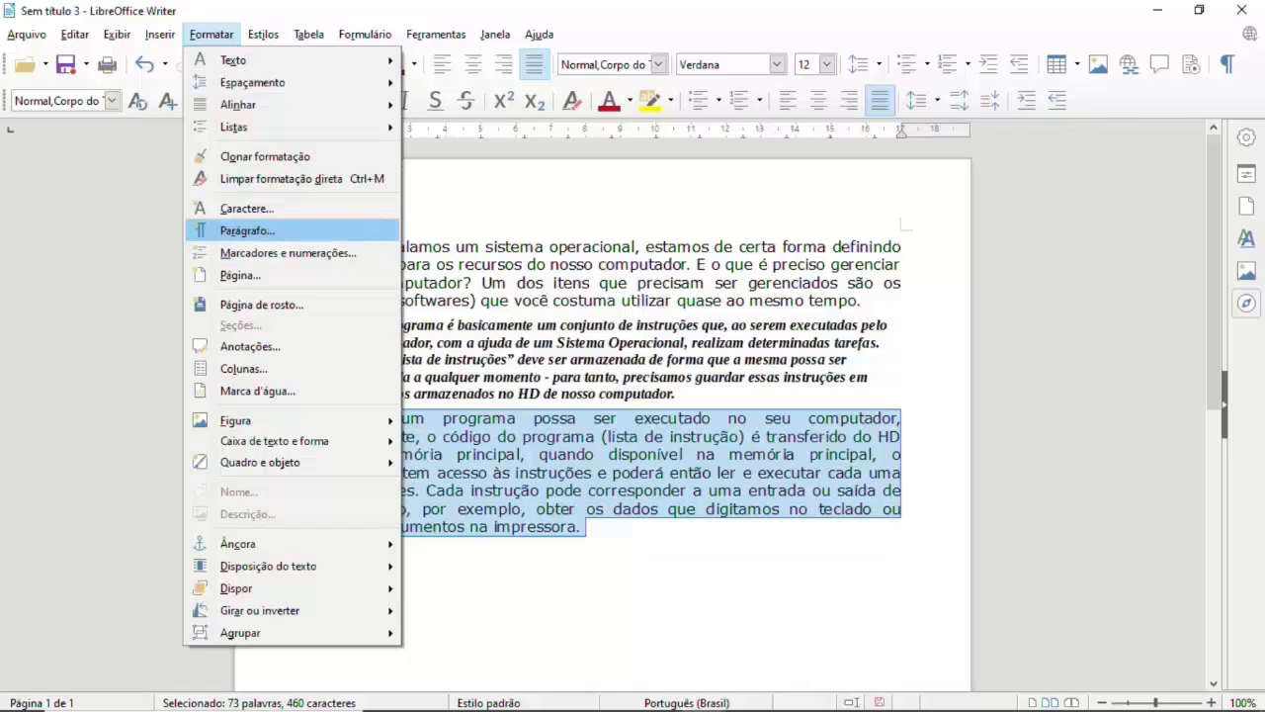
key("Return")
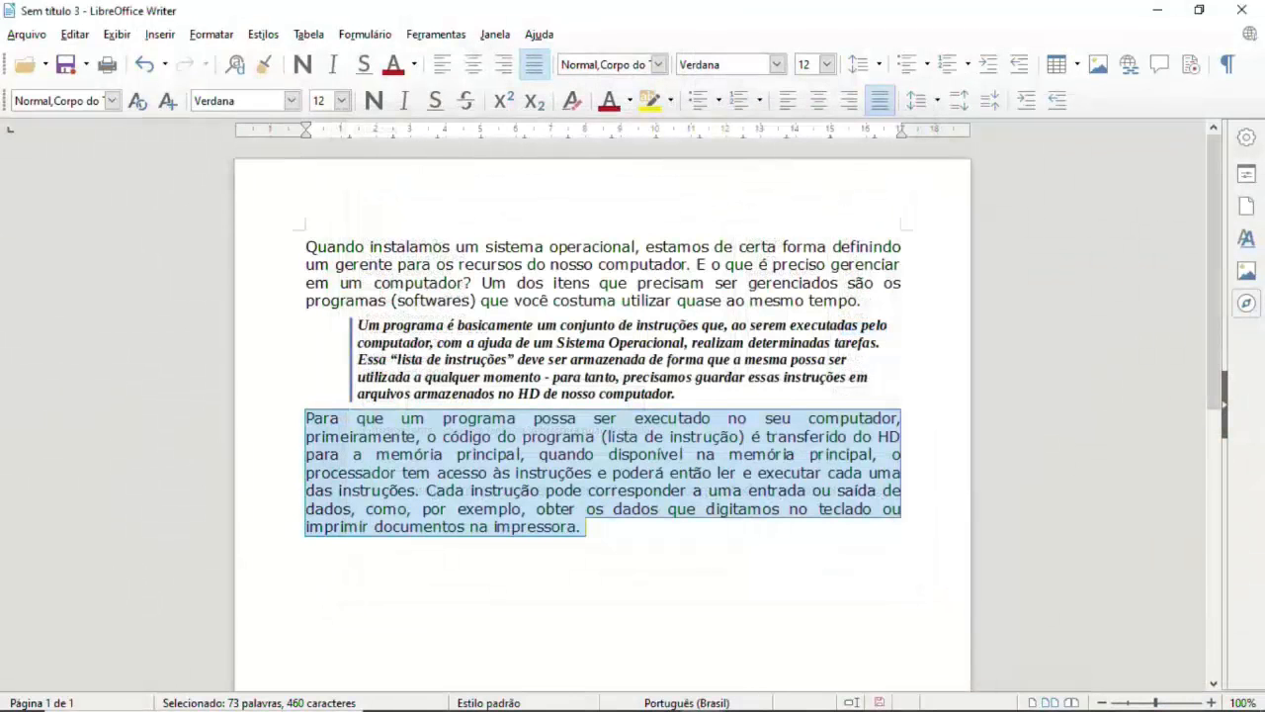
key("alt+o")
key("Down")
key("Down")
key("Down")
key("Down")
key("Down")
key("Down")
key("Down")
key("Down")
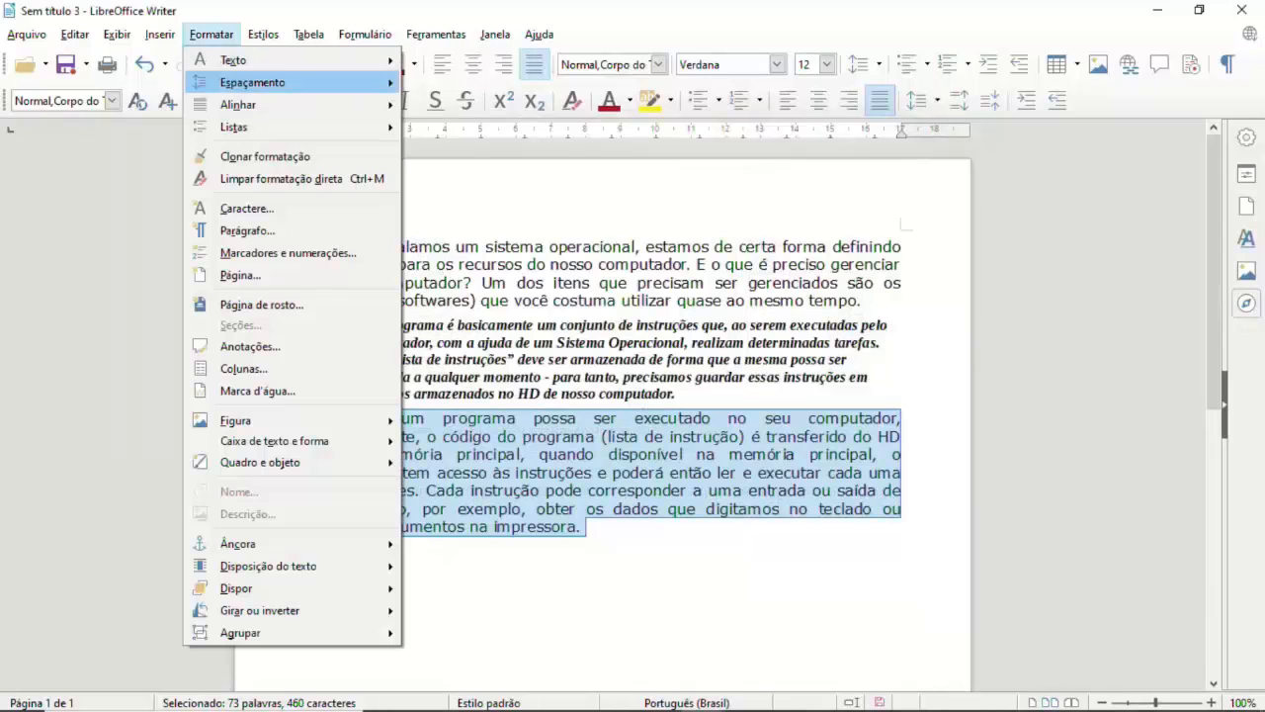
key("Escape")
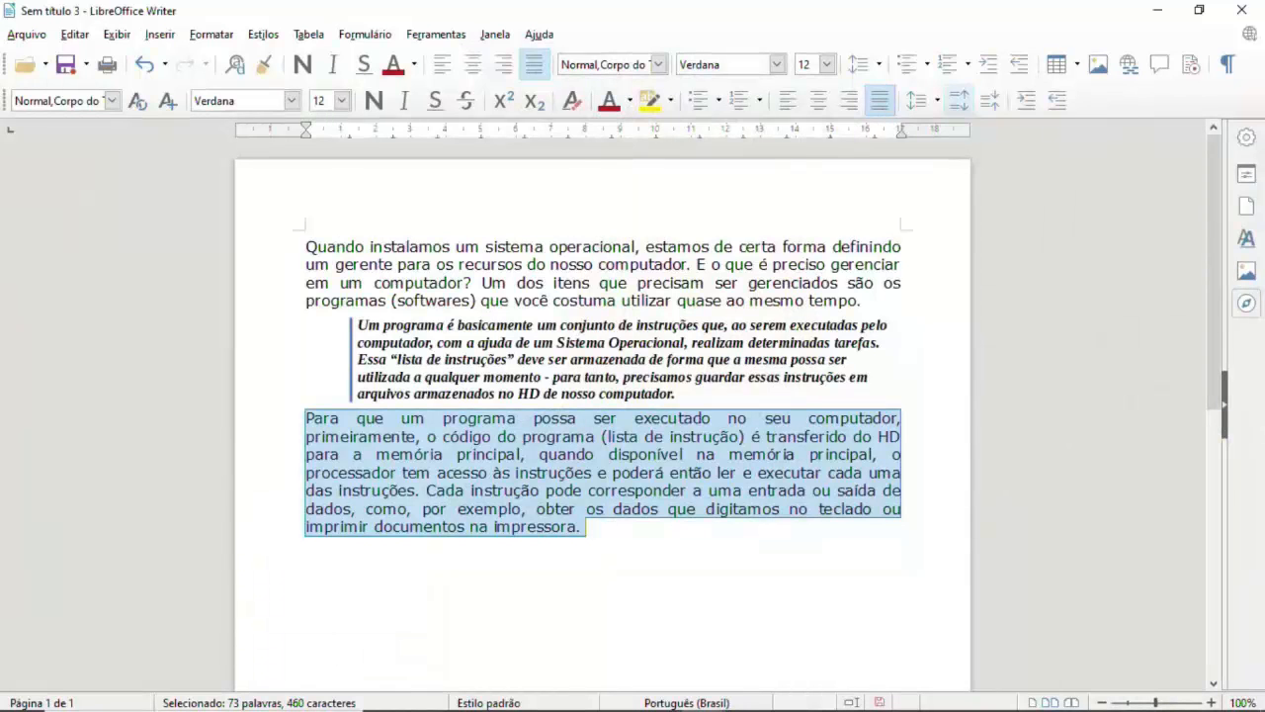
Step: Examine the bullet, numbering and outline presets in Marcadores e numeração, and close it without applying any
left_click(211, 34)
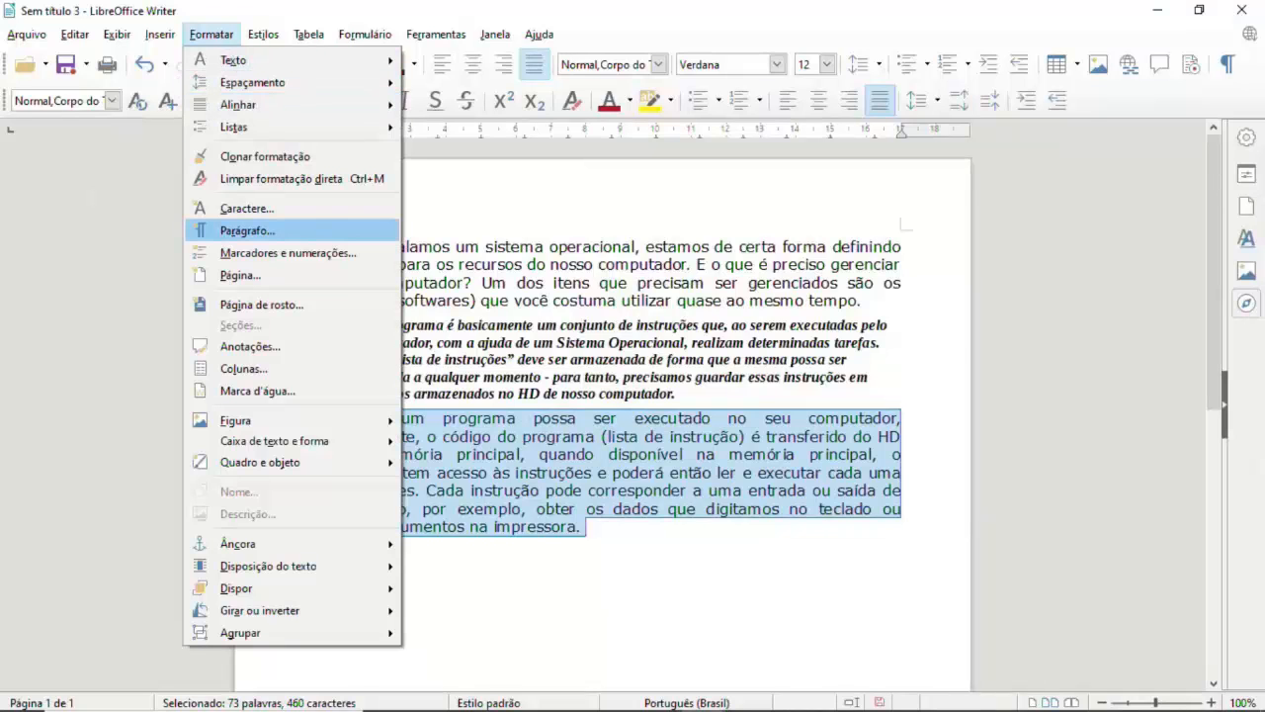
left_click(247, 230)
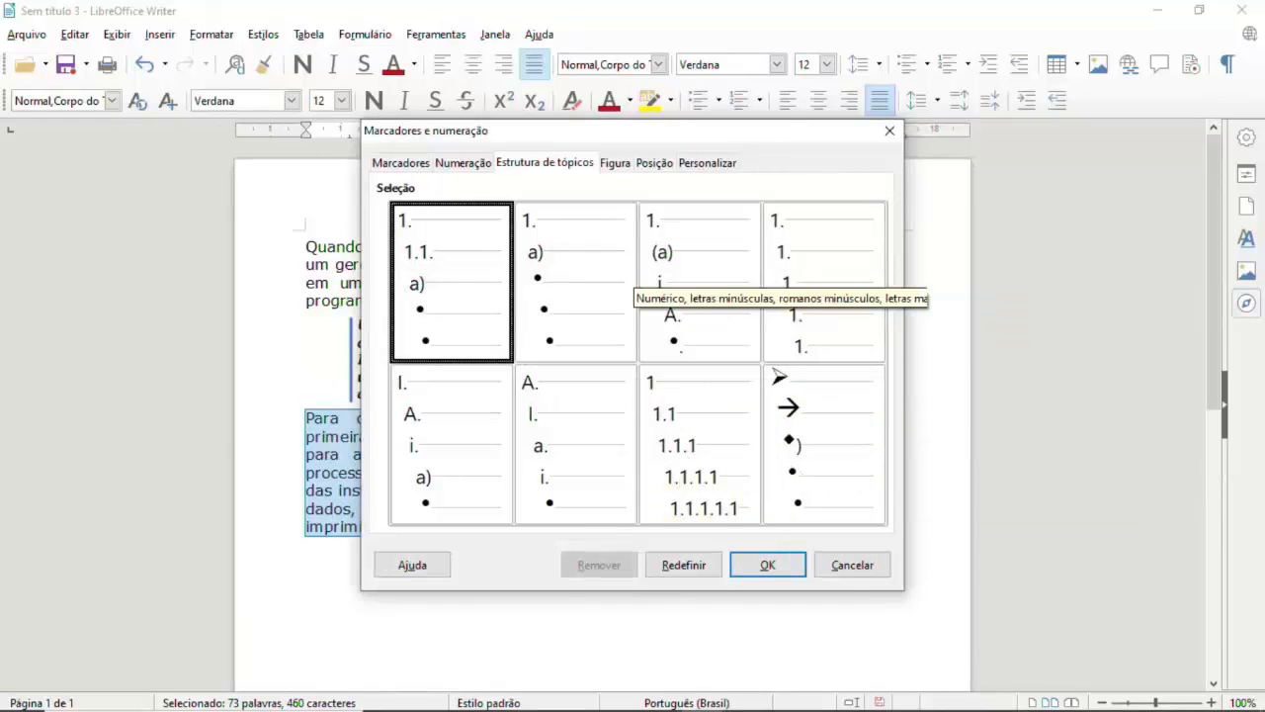
left_click(402, 163)
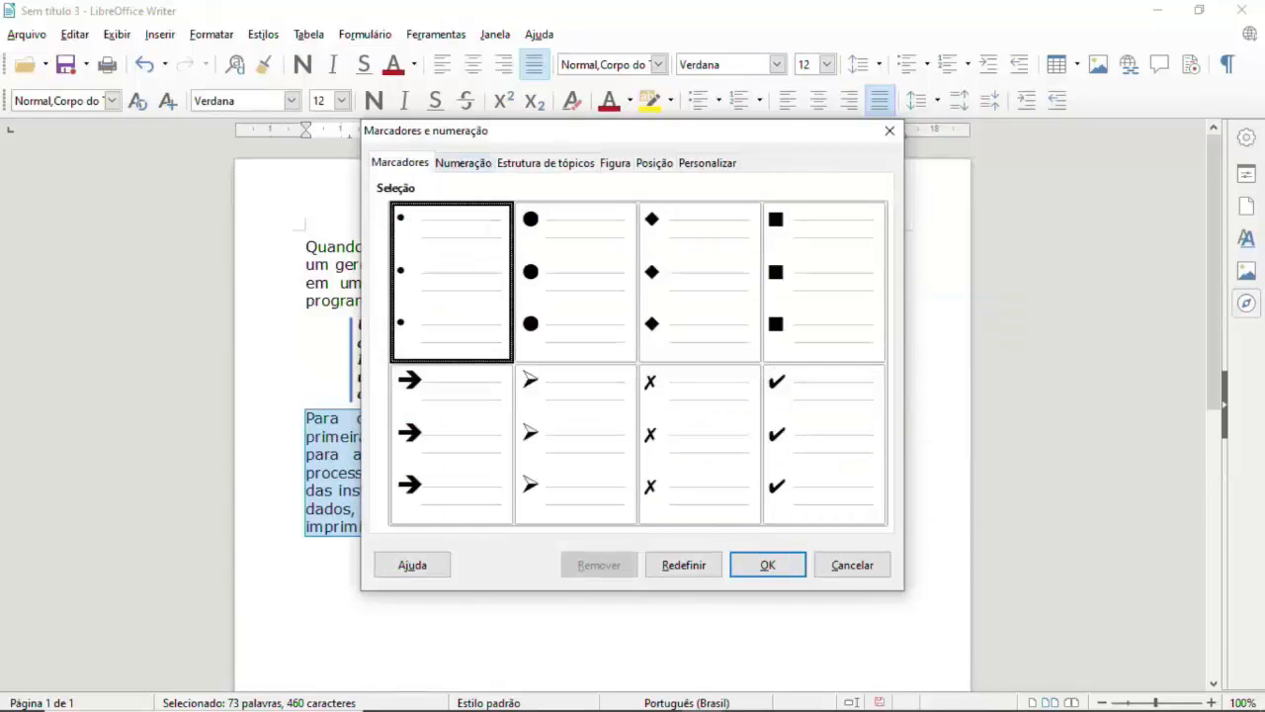
left_click(463, 163)
left_click(544, 163)
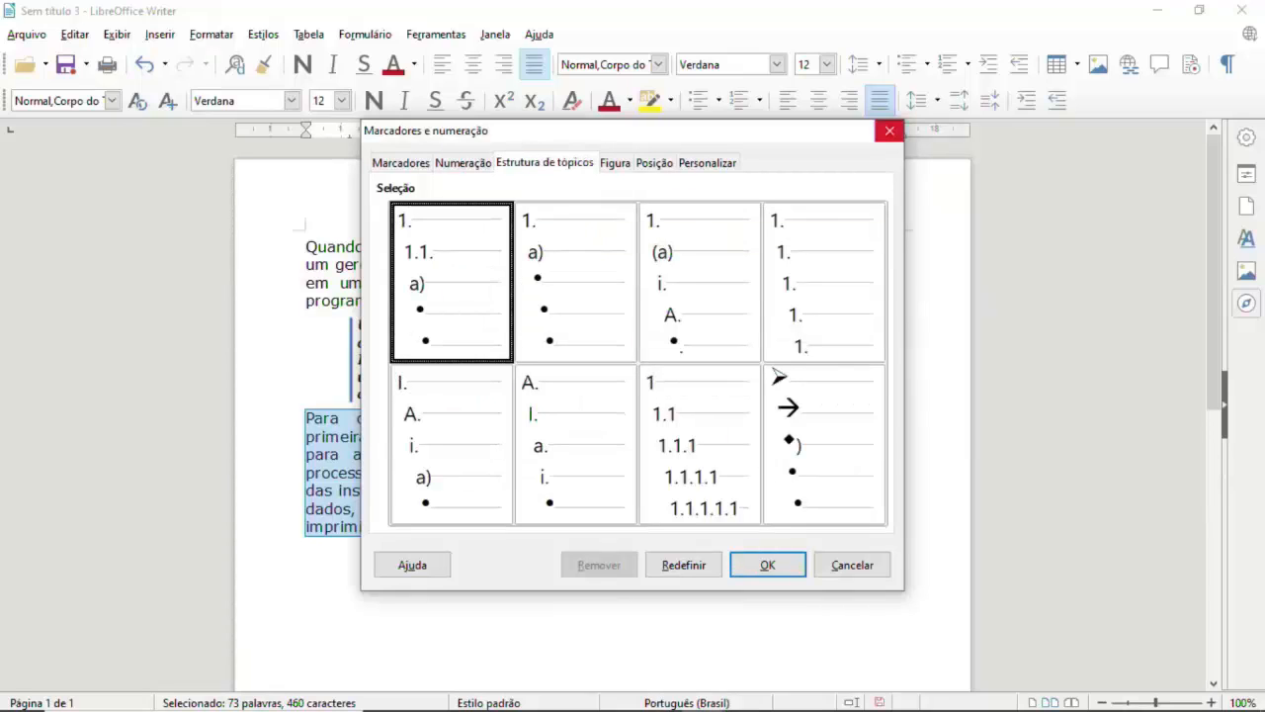
left_click(888, 131)
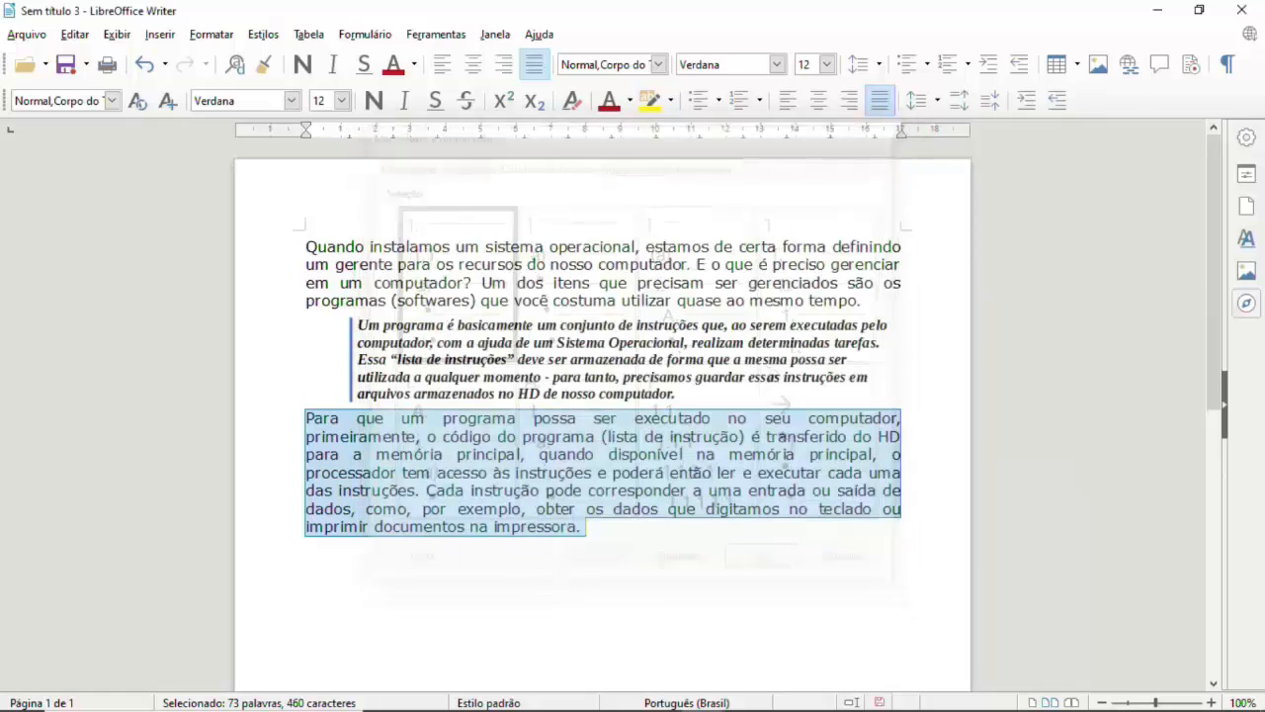
Step: Examine the paper format, orientation and margin settings of the page style, and close it without changes
left_click(211, 34)
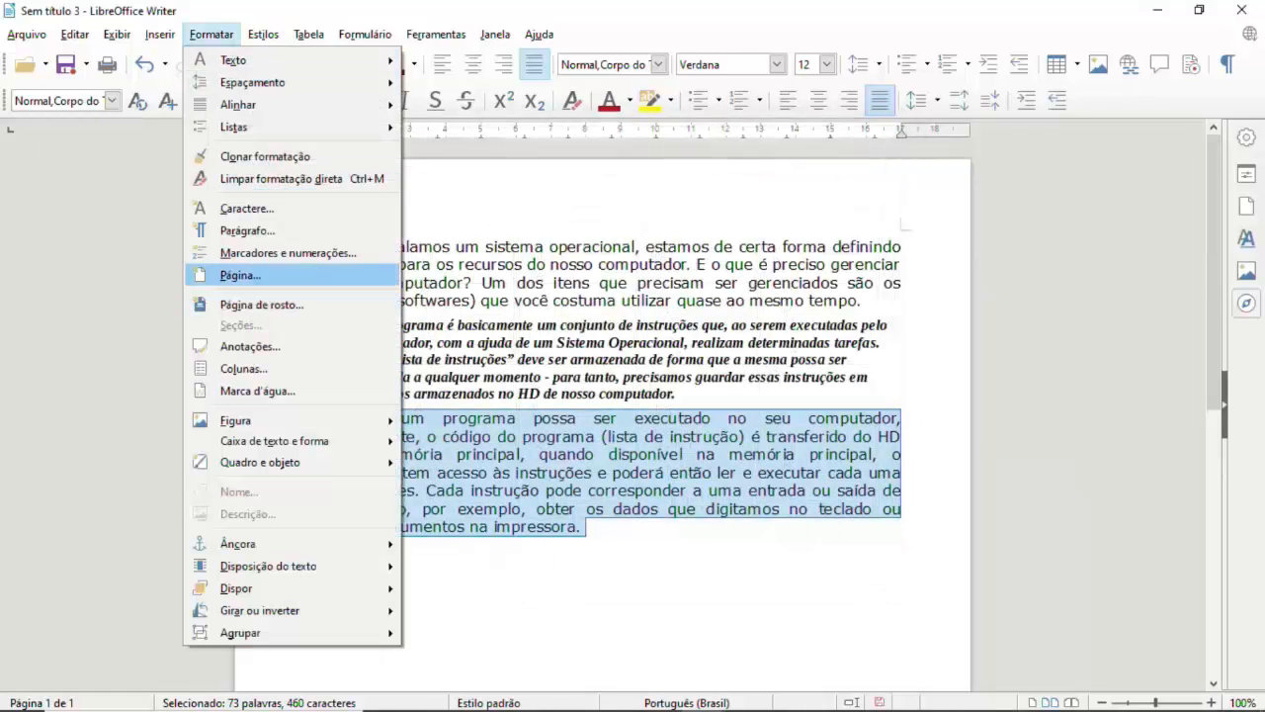
left_click(241, 274)
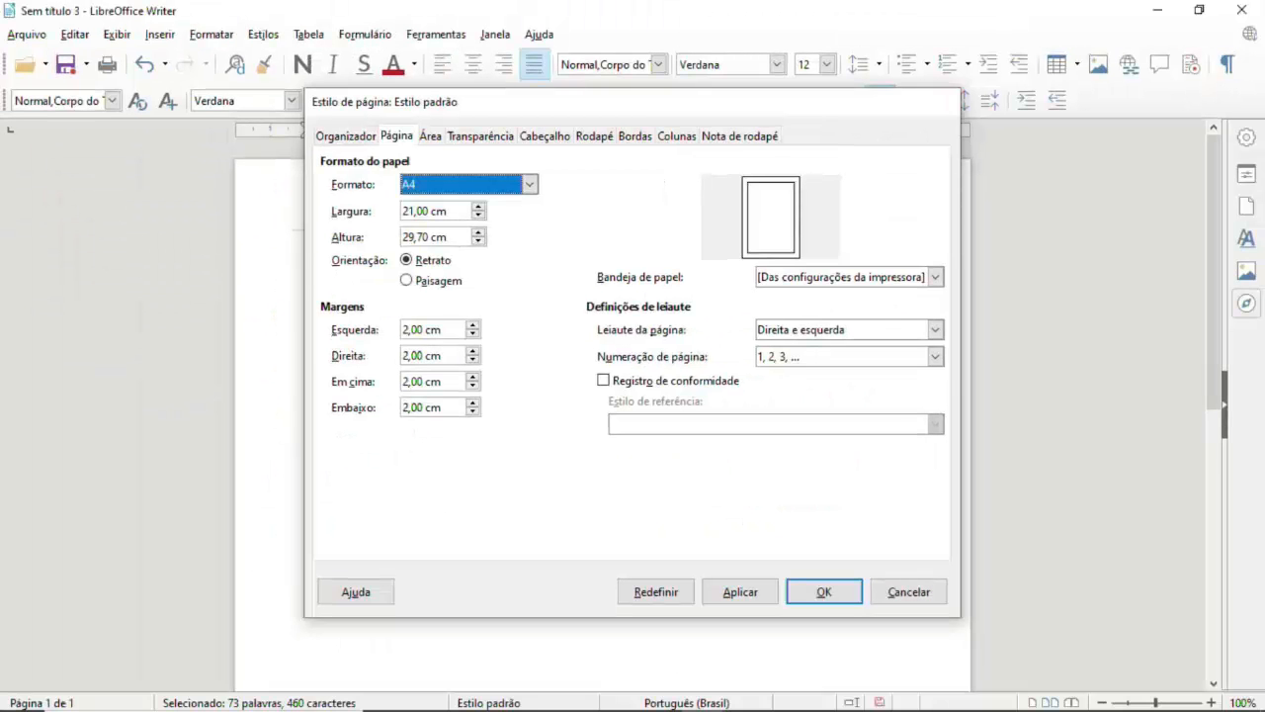
left_click(945, 101)
Step: Lay out all three paragraphs in two columns, and undo the column layout
key("alt+o")
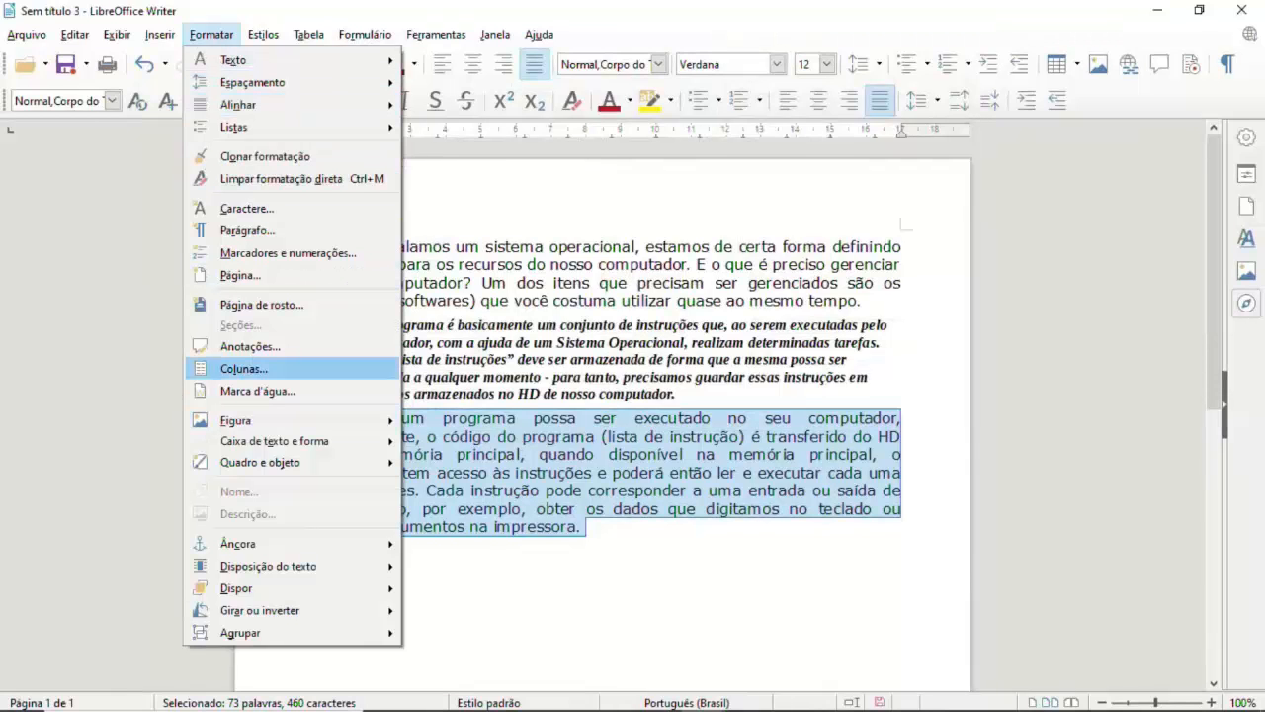
key("Return")
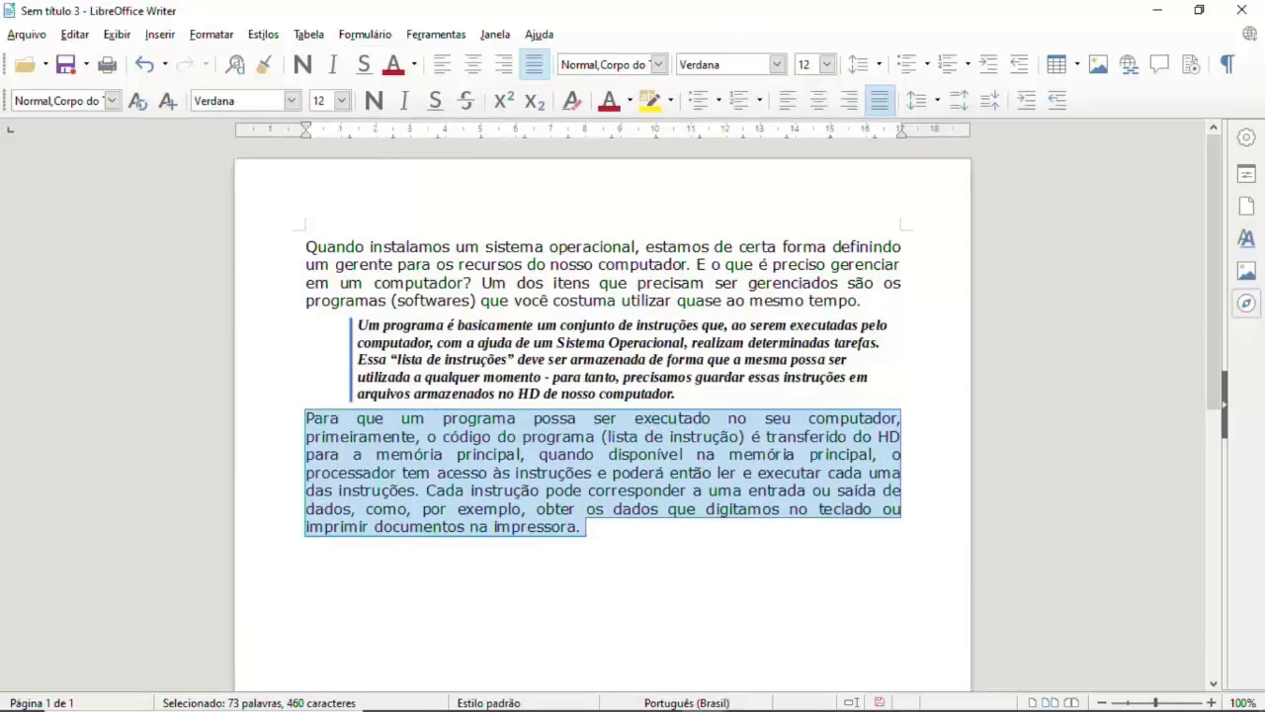
left_click_drag(307, 246, 583, 527)
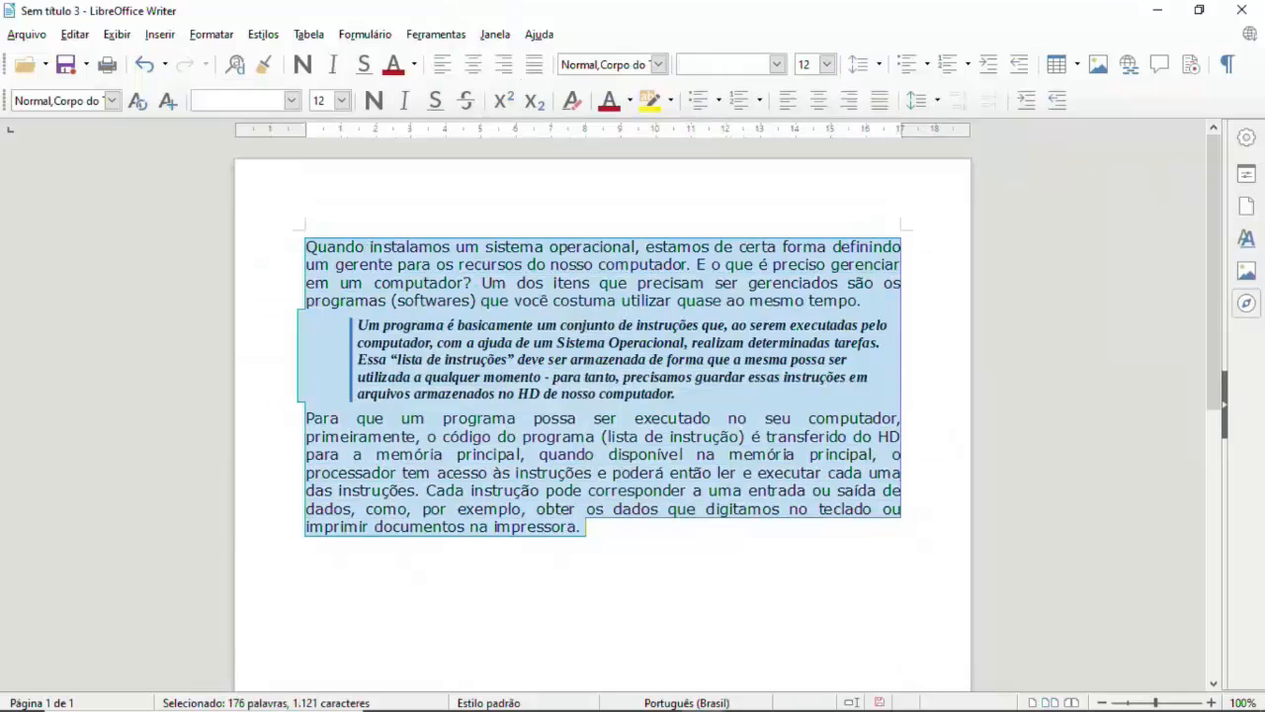
key("alt+o")
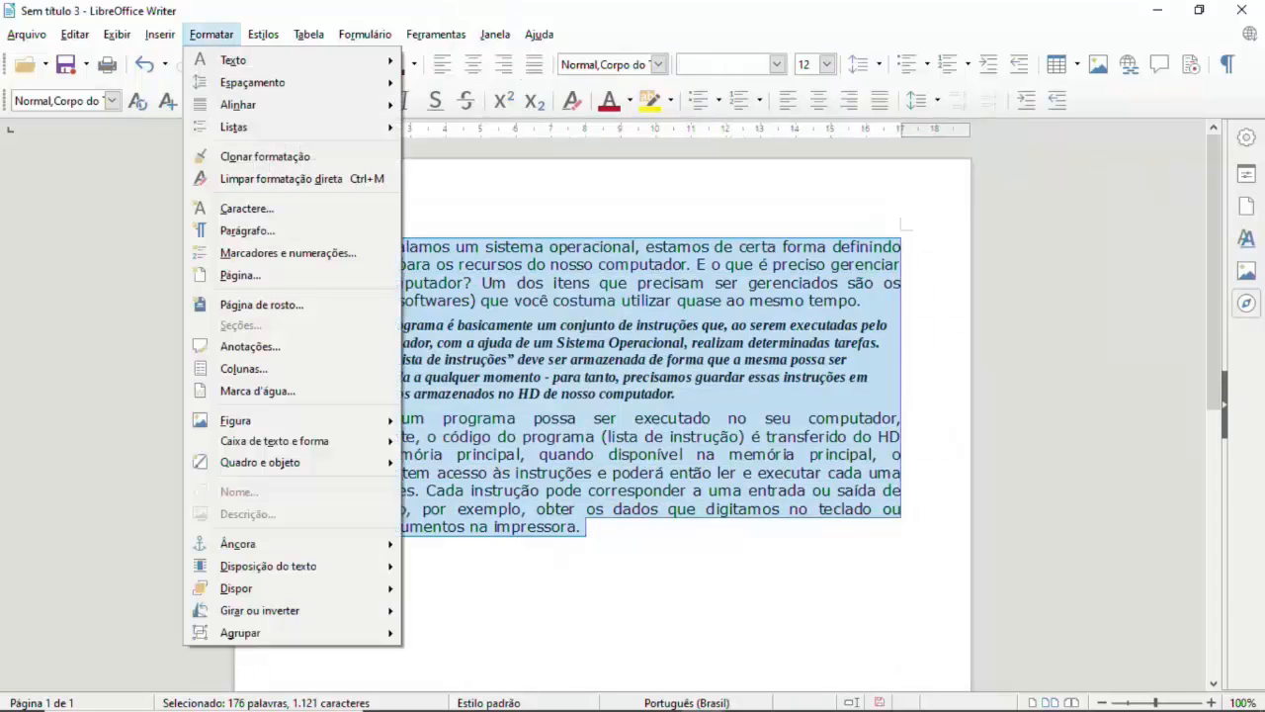
key("u")
key("u")
key("Return")
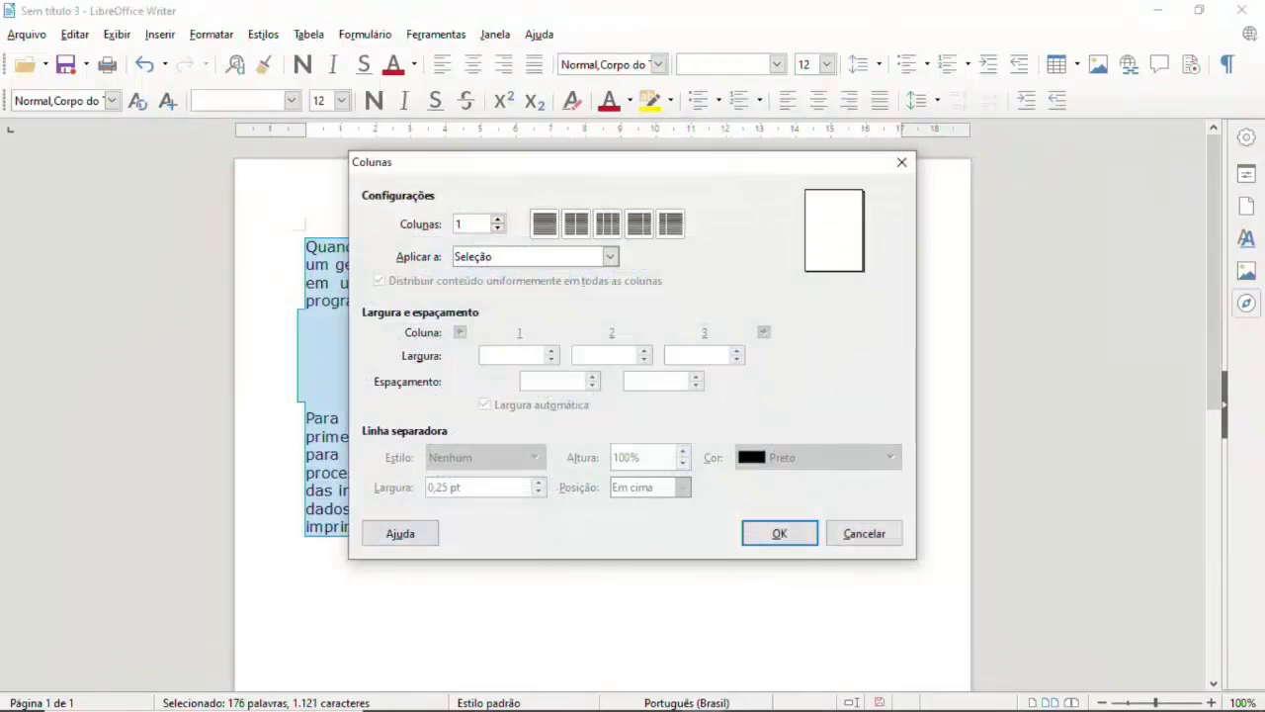
key("Up")
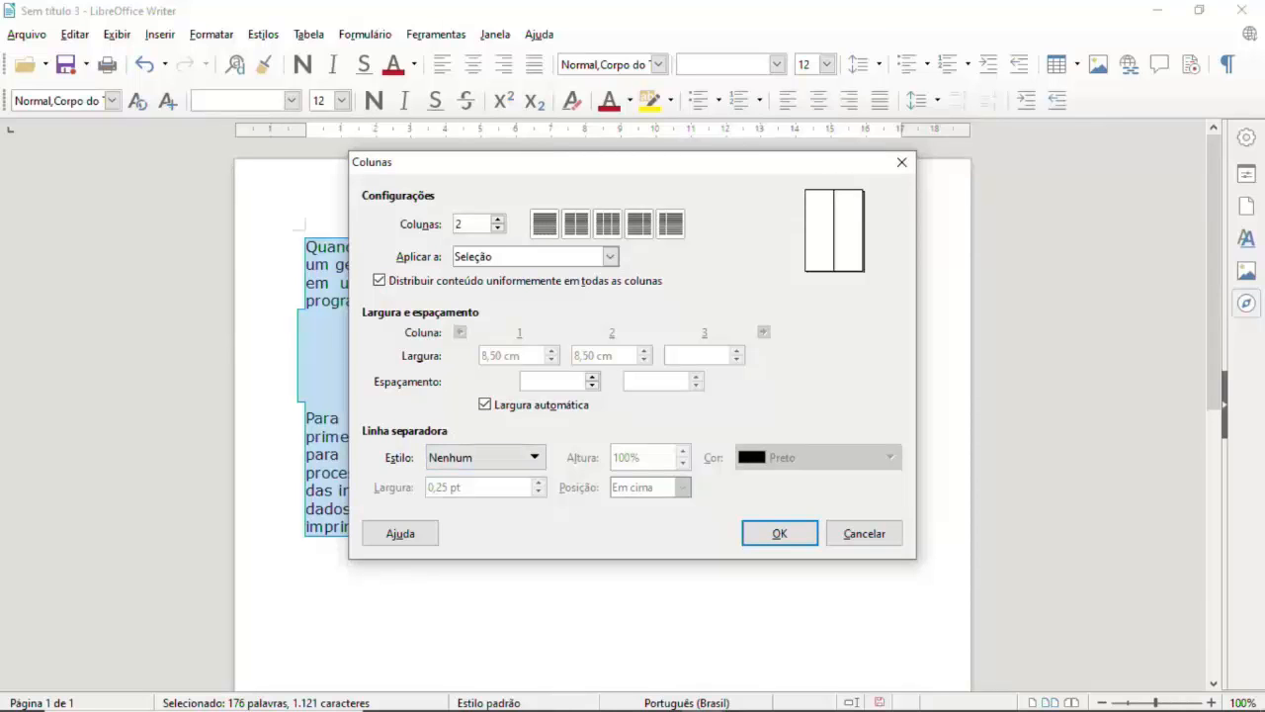
key("Return")
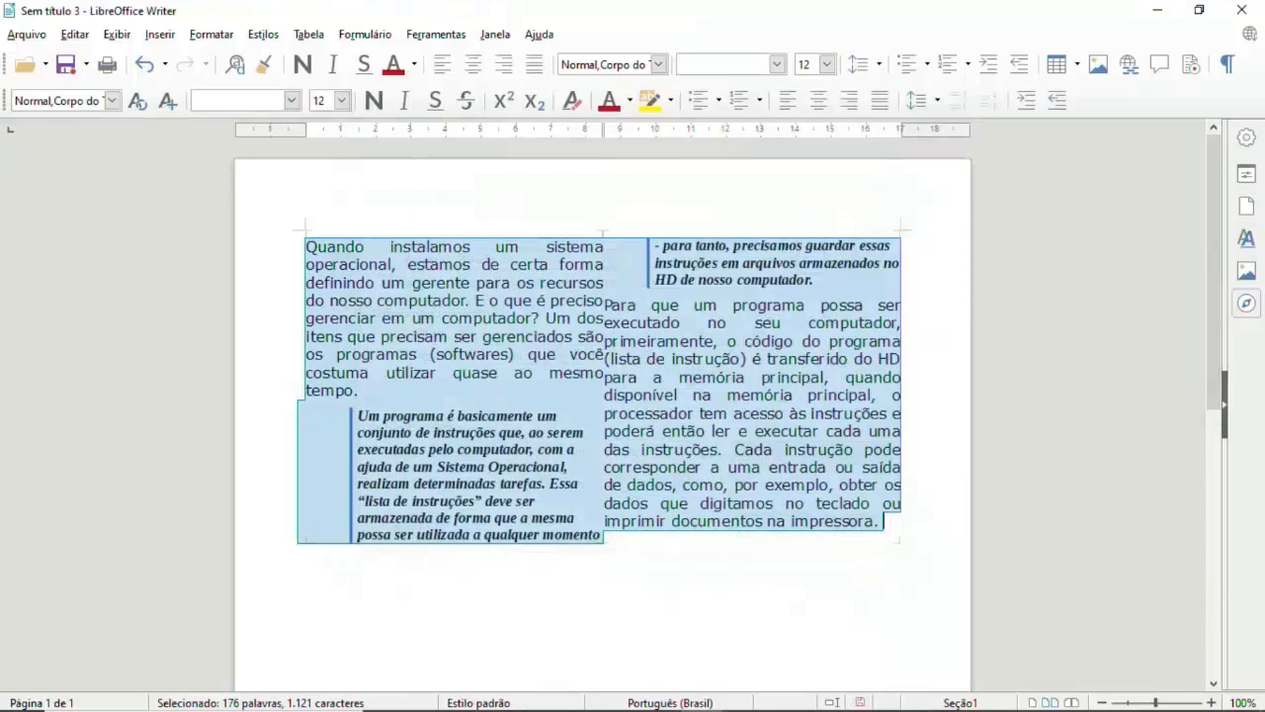
key("ctrl+z")
key("Right")
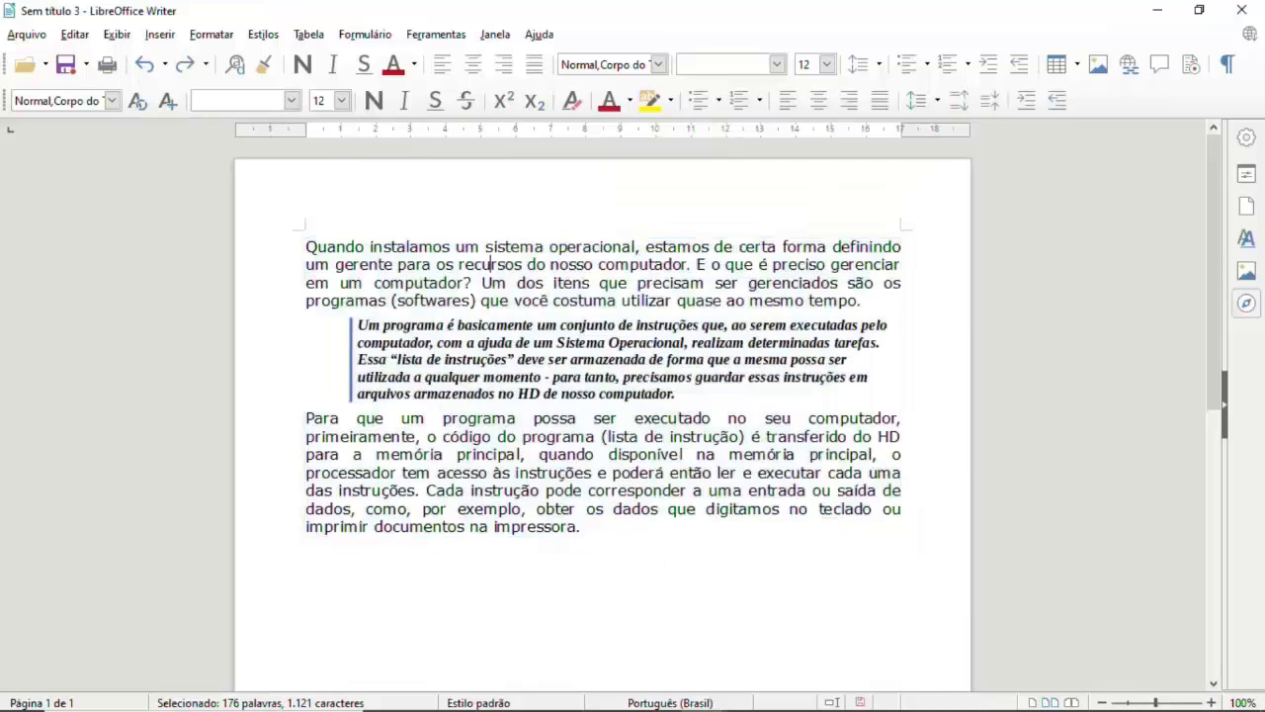
Step: Examine the available image formatting, insertion, style and table commands without applying any
key("alt+o")
key("Down")
key("Down")
key("Down")
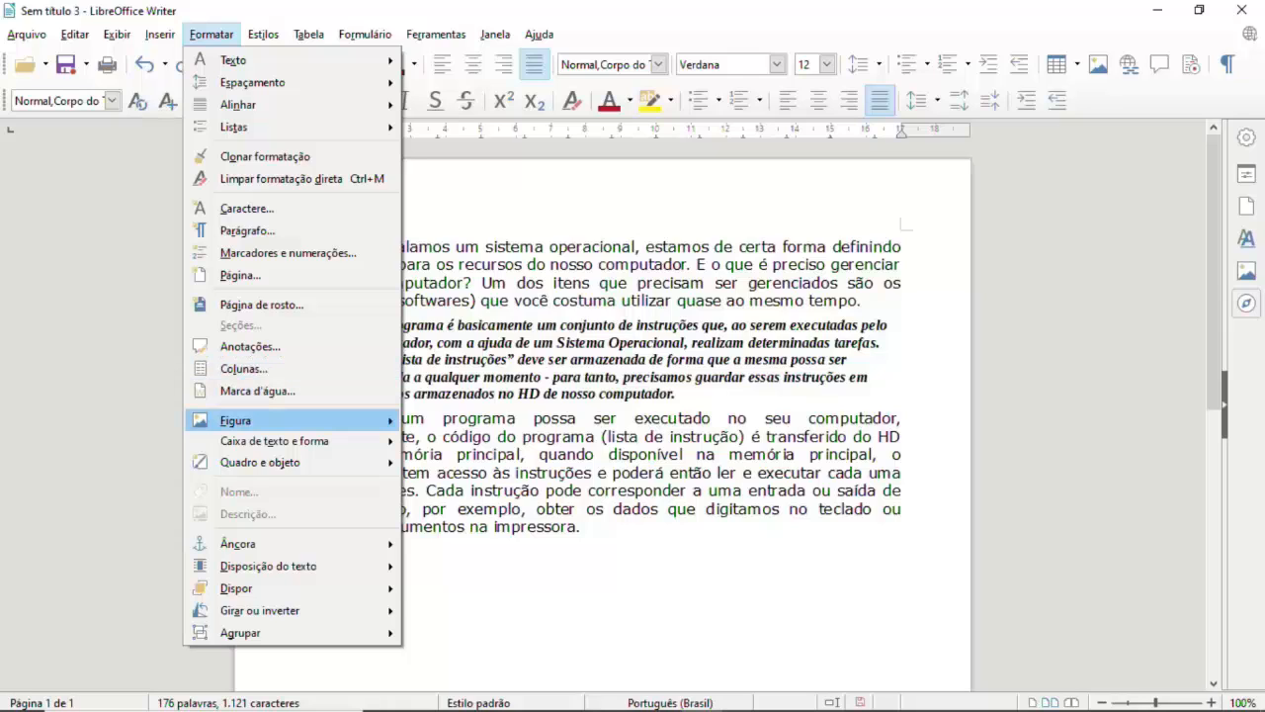
mouse_move(238, 420)
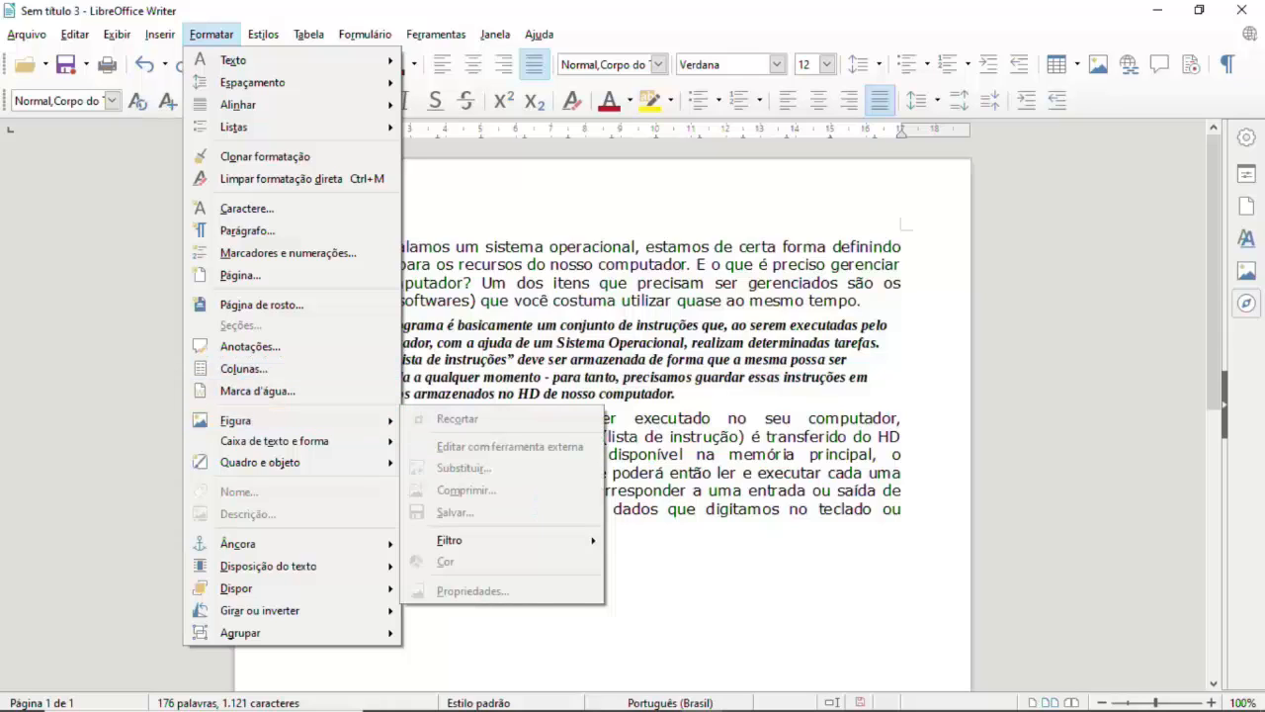
mouse_move(159, 34)
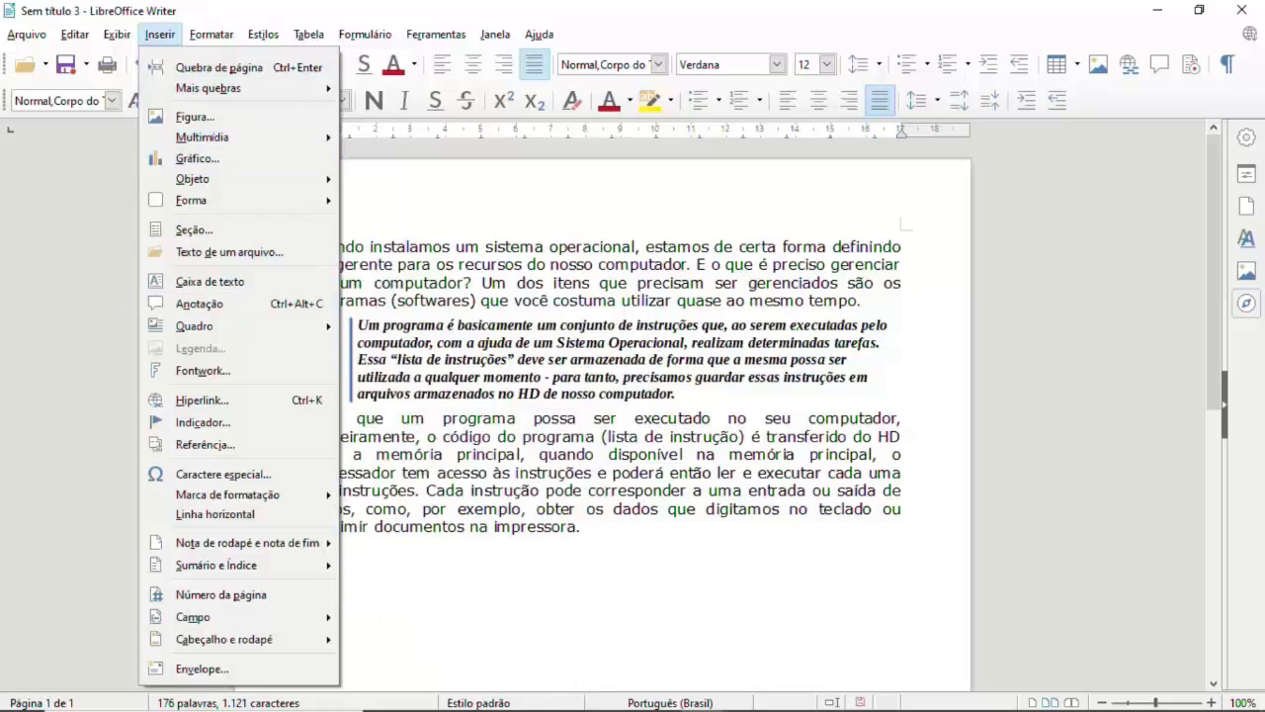
mouse_move(263, 34)
mouse_move(212, 34)
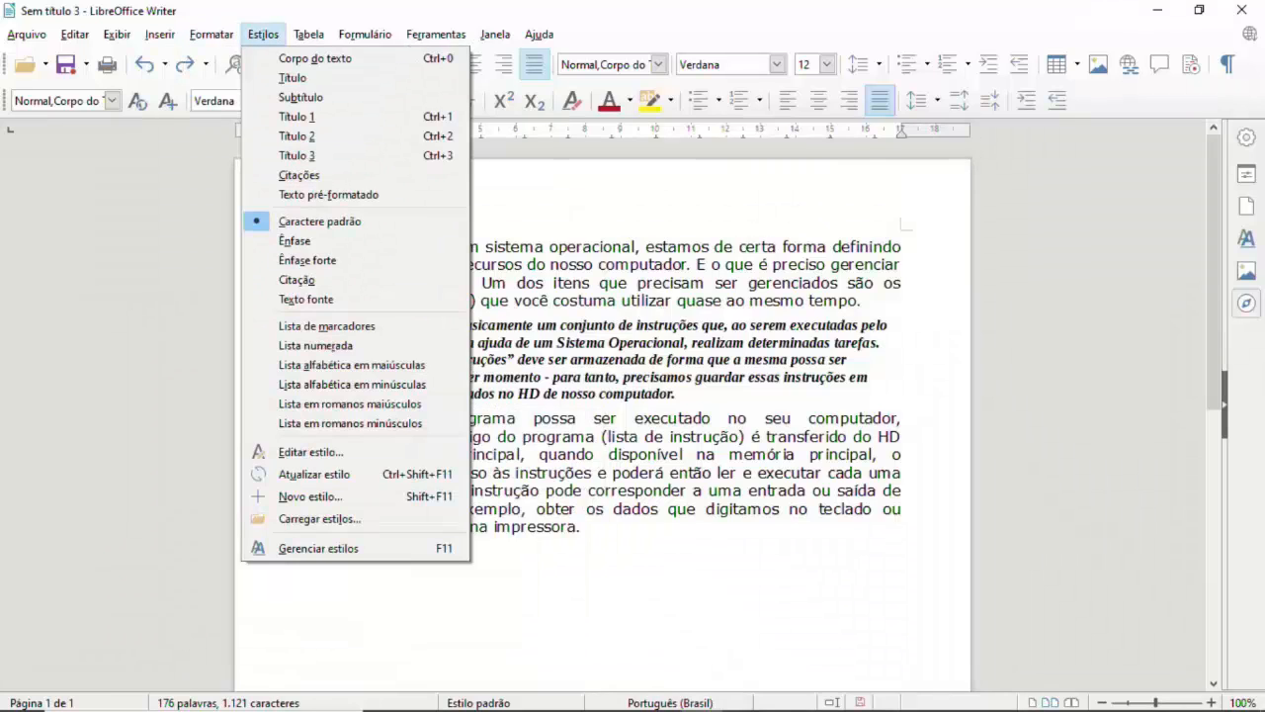
mouse_move(309, 35)
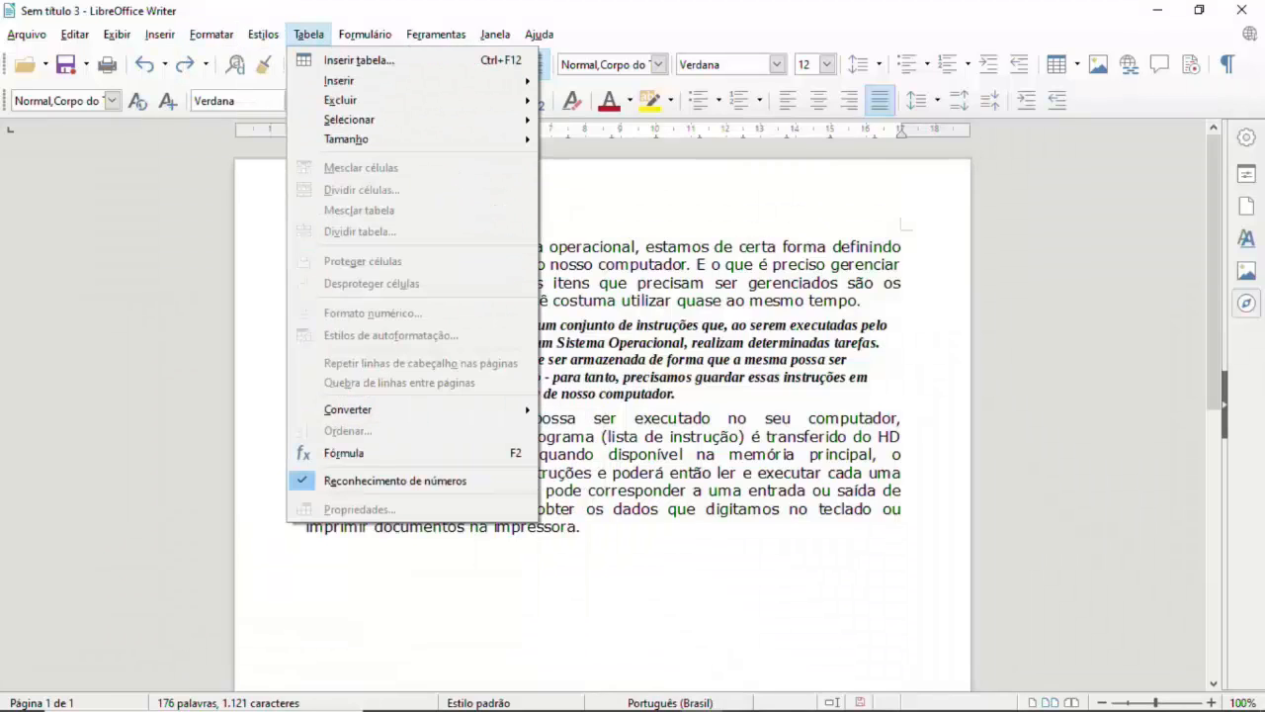
key("Escape")
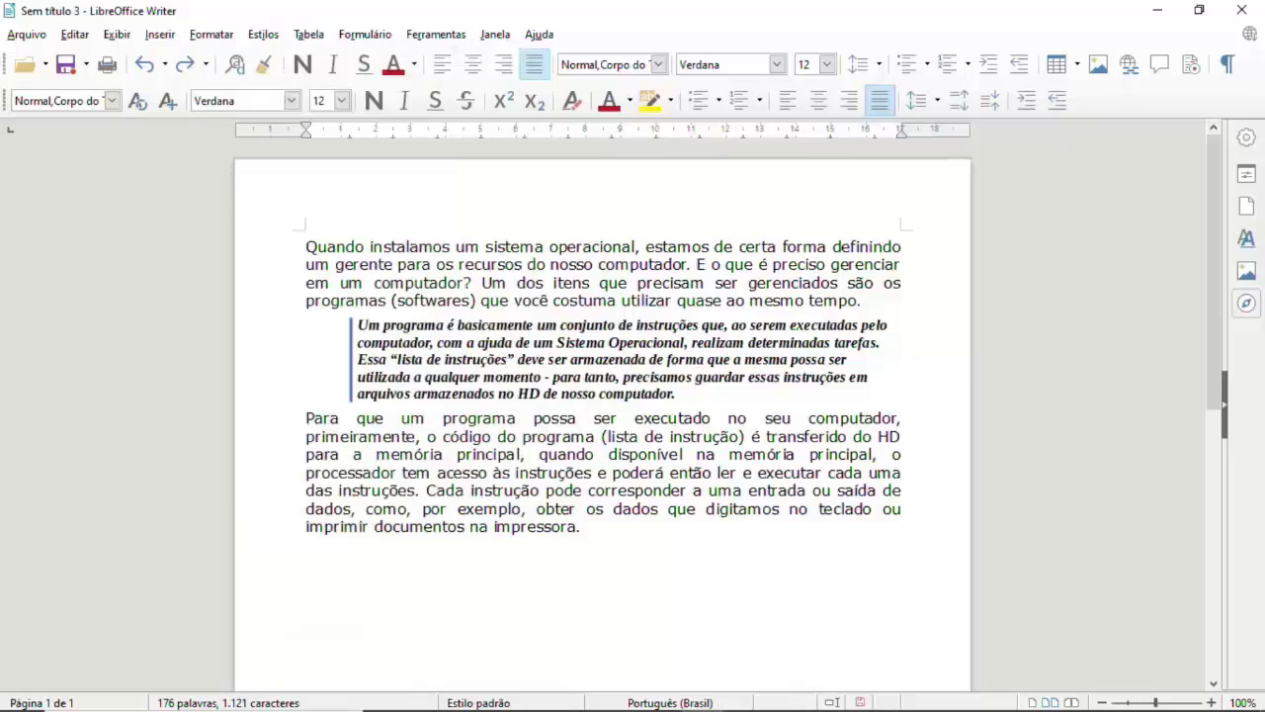
Step: Create a new text document and insert a table with 2 columns and 2 rows in the Estilo padrão style
key("ctrl+n")
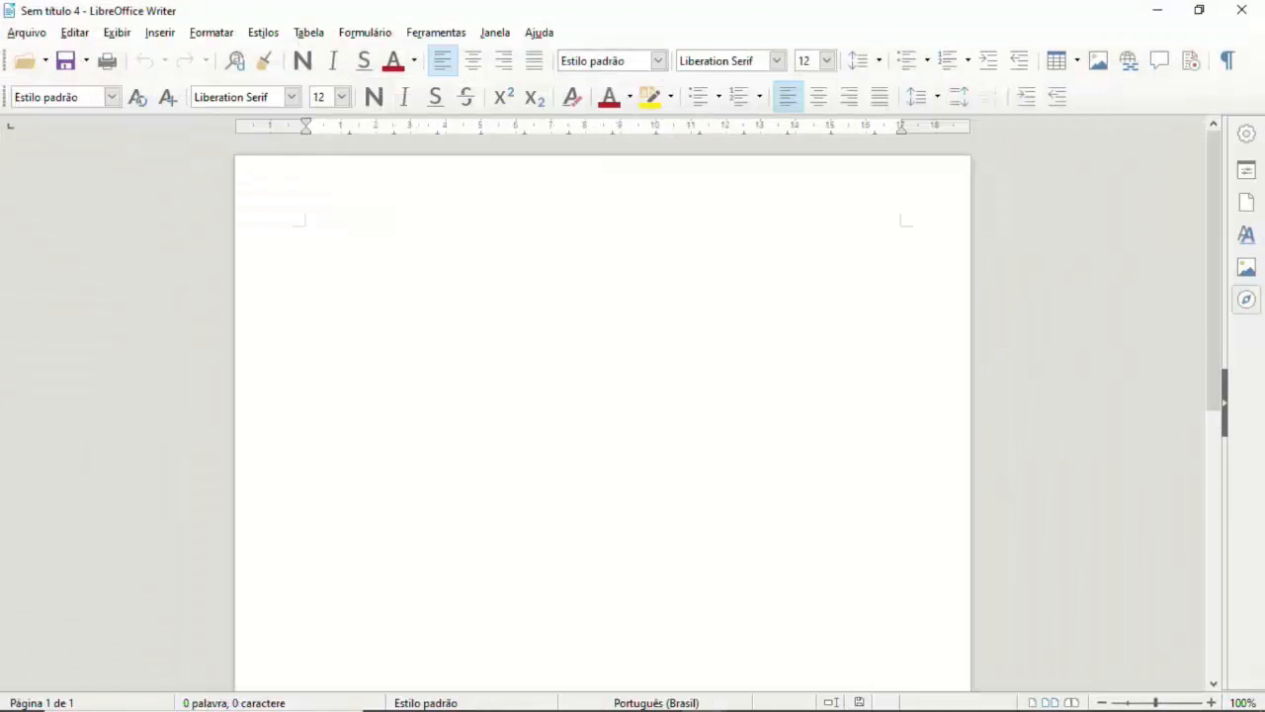
left_click(308, 33)
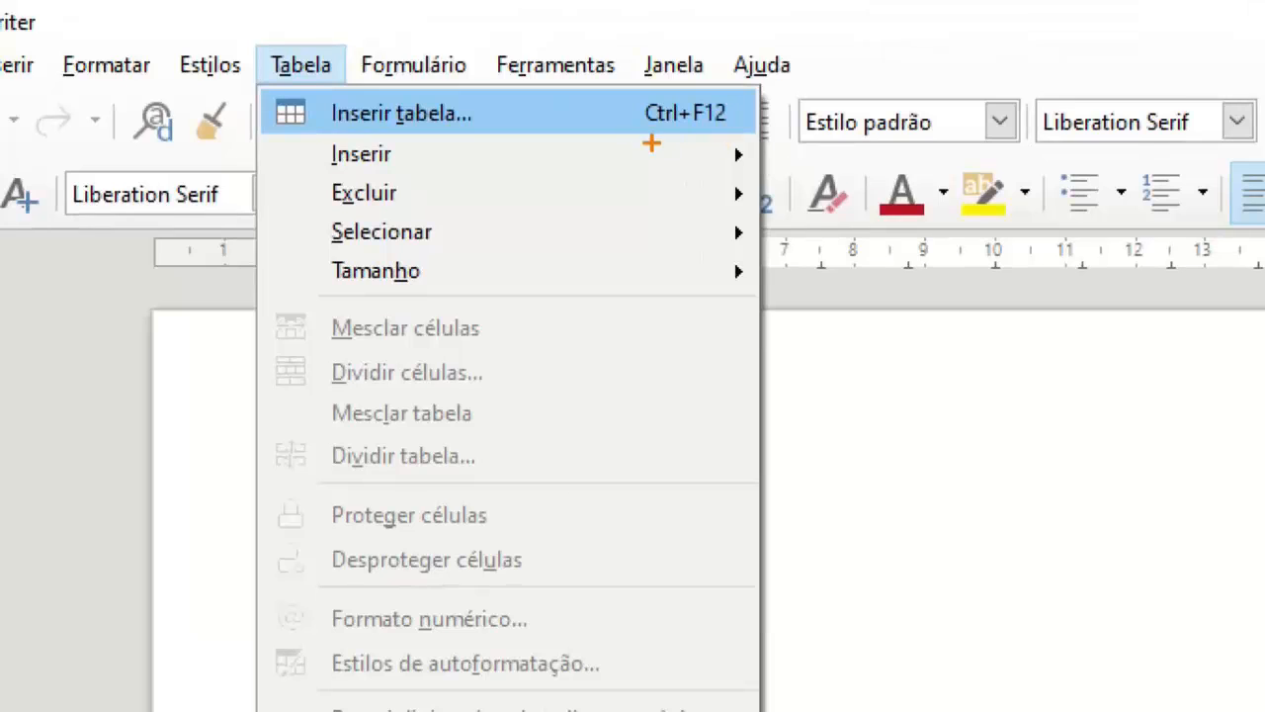
left_click_drag(652, 143, 751, 141)
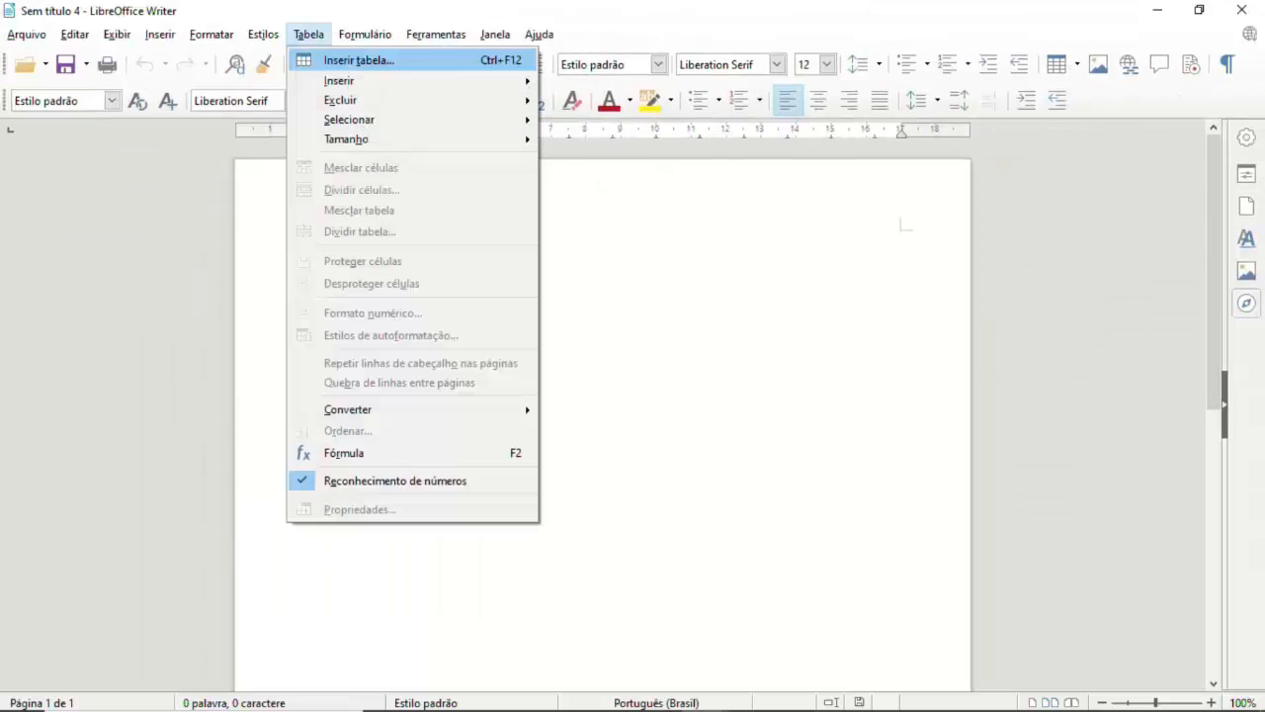
key("Return")
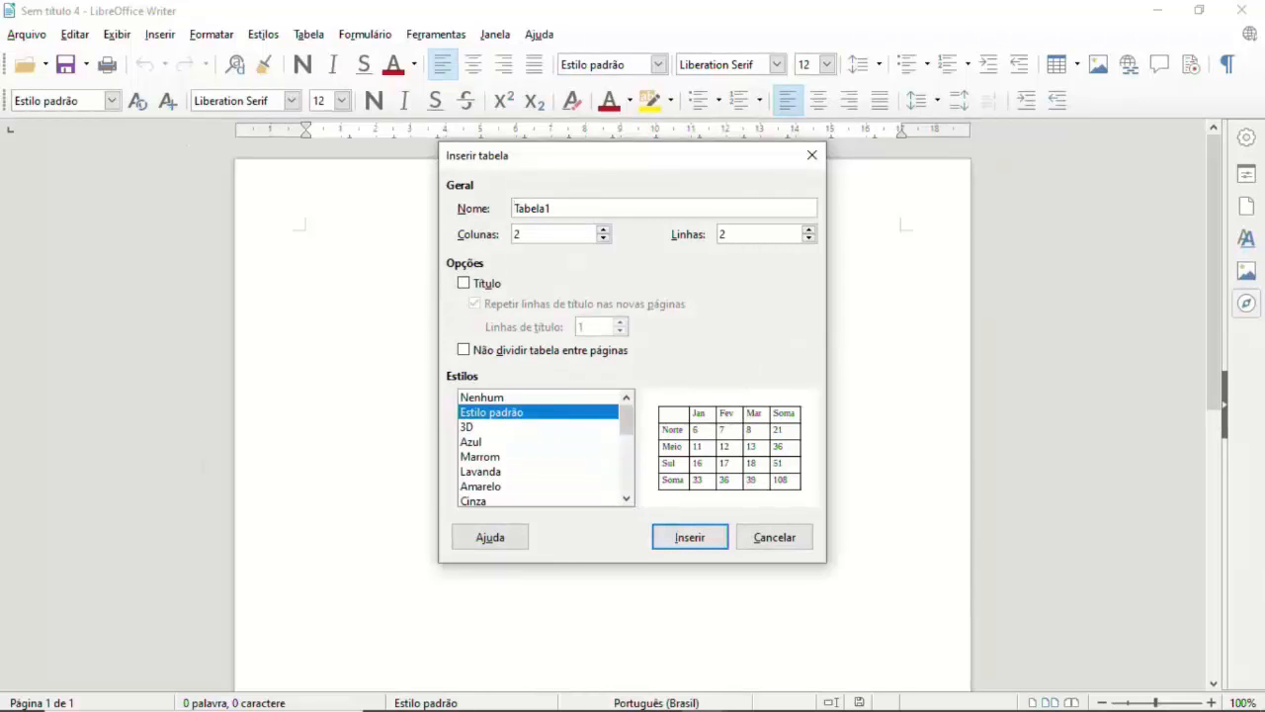
key("Return")
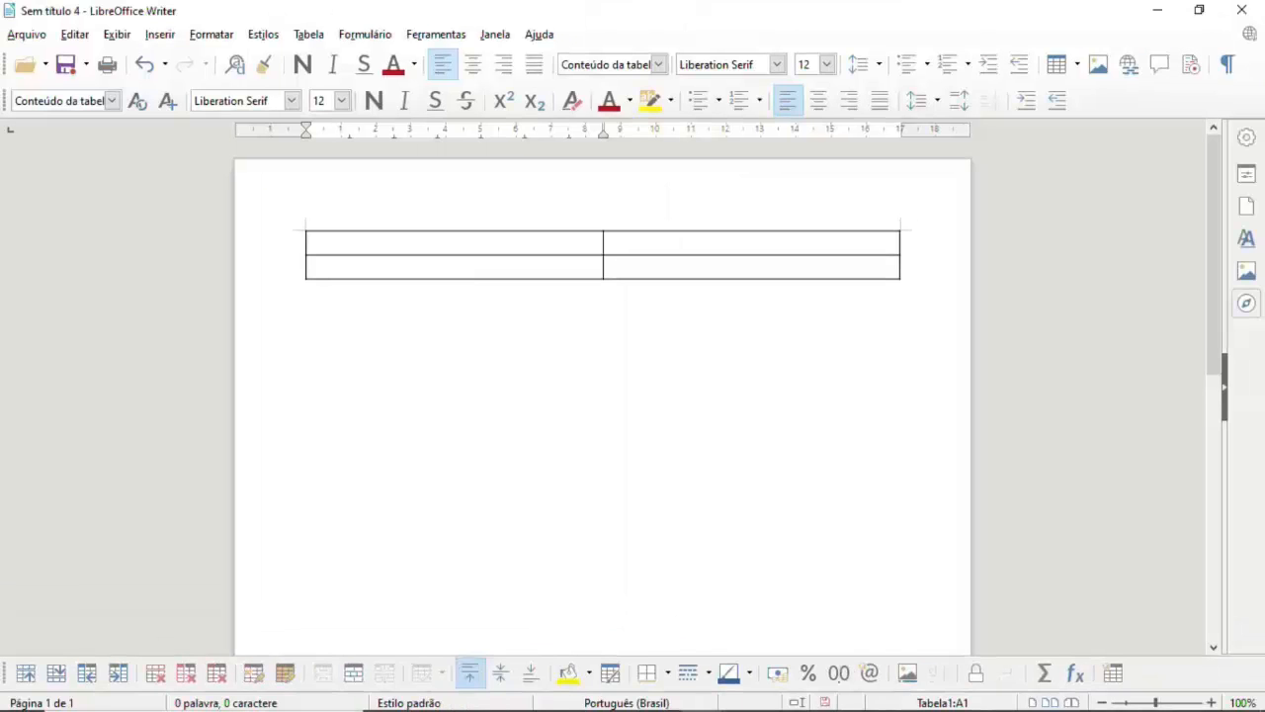
Step: Review the table's row and column insertion, deletion and sizing commands, and protect the first cell of the table
key("alt+t")
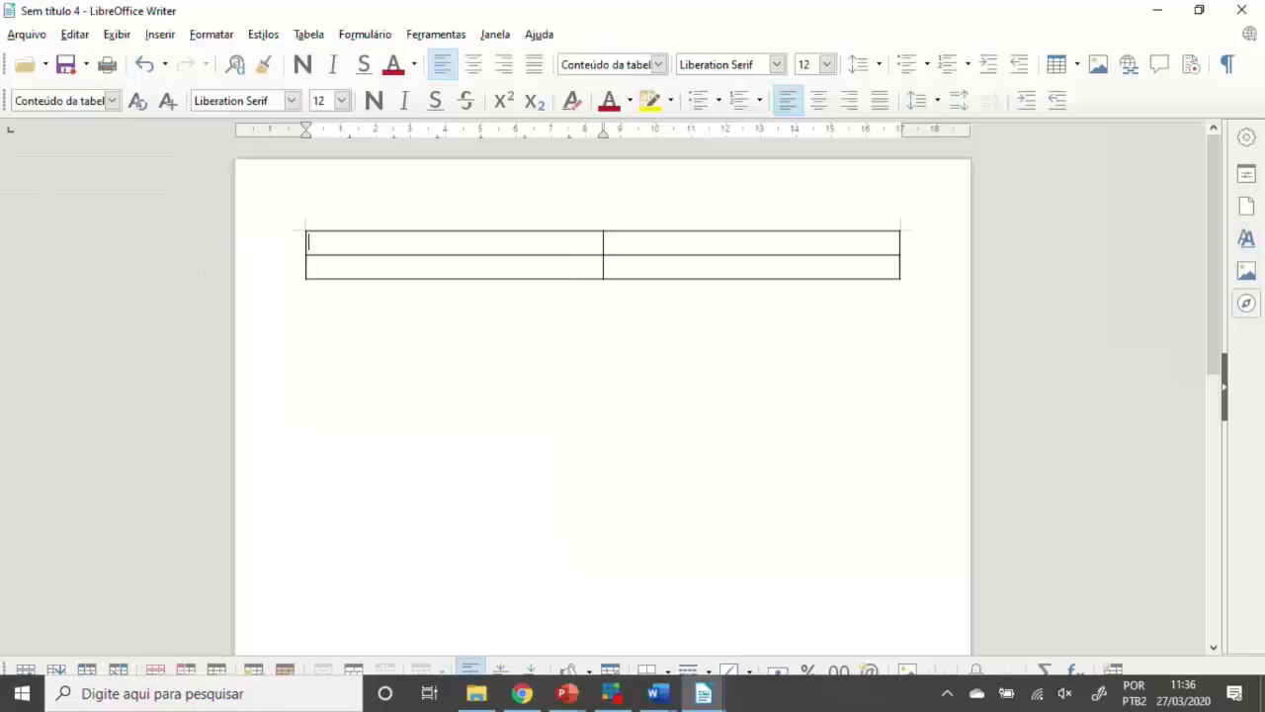
key("alt+t")
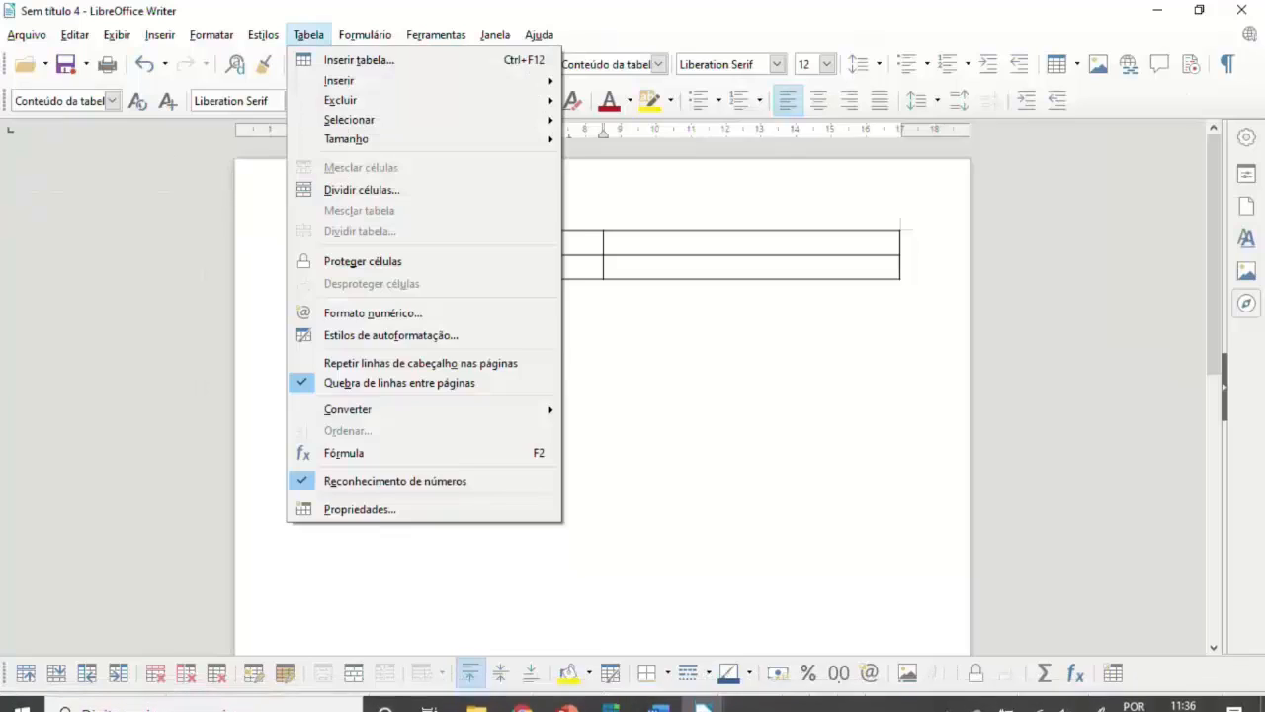
key("Down")
key("Right")
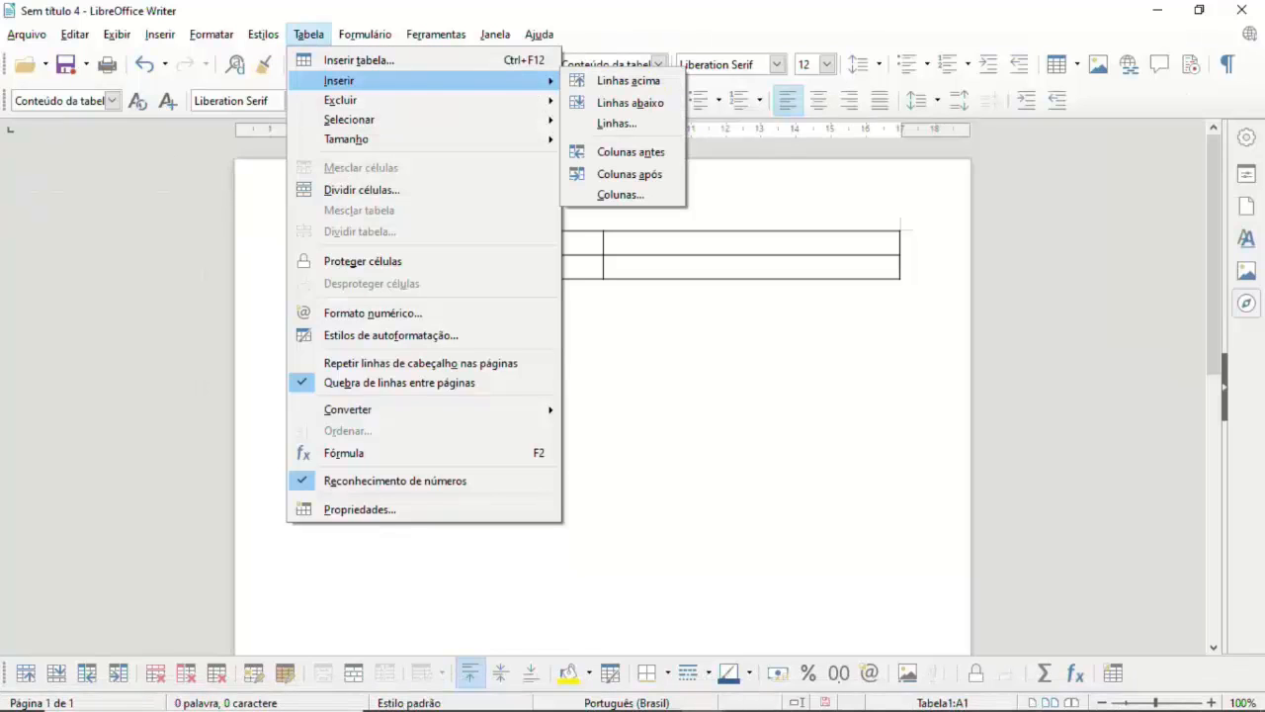
key("Down")
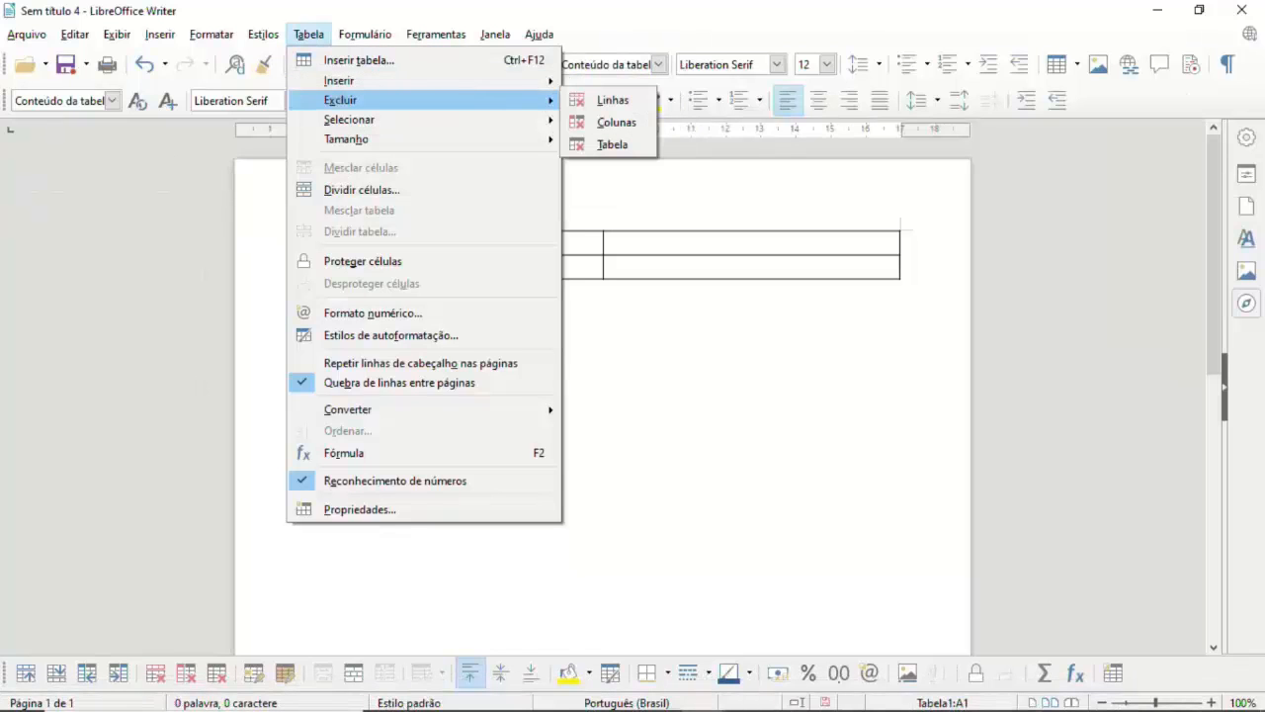
key("Down")
key("Down")
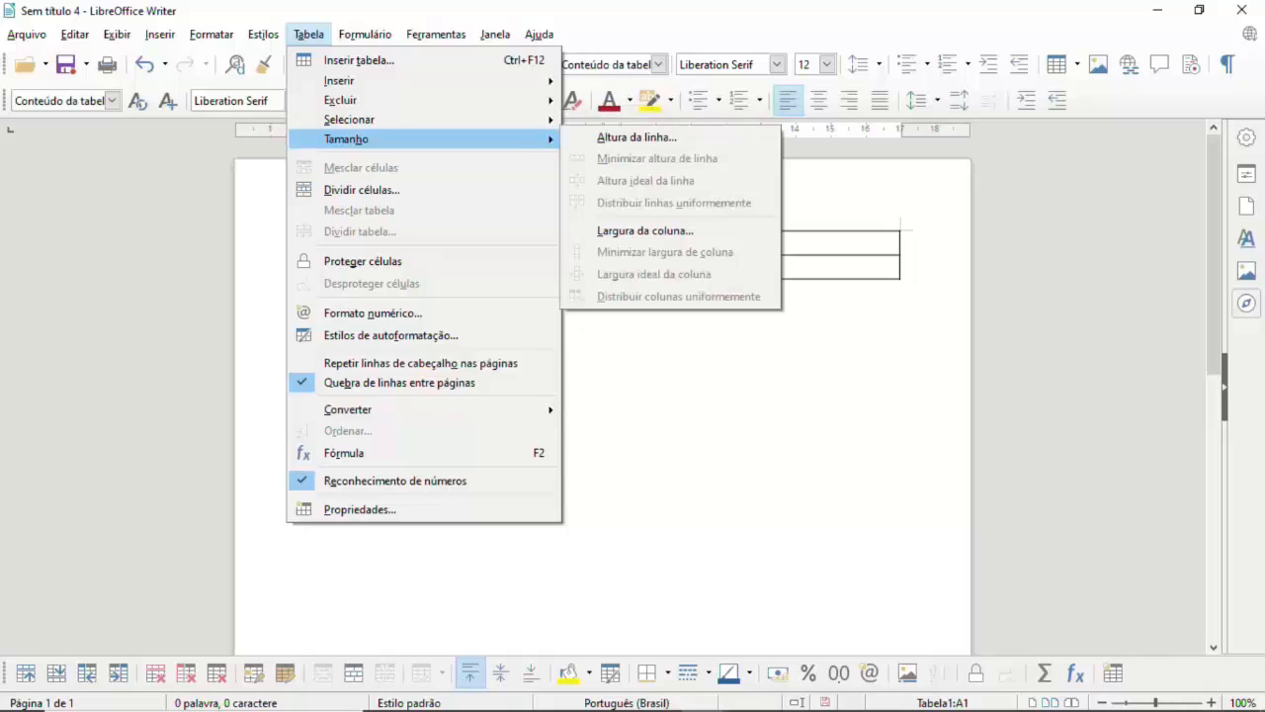
key("Up")
key("Down")
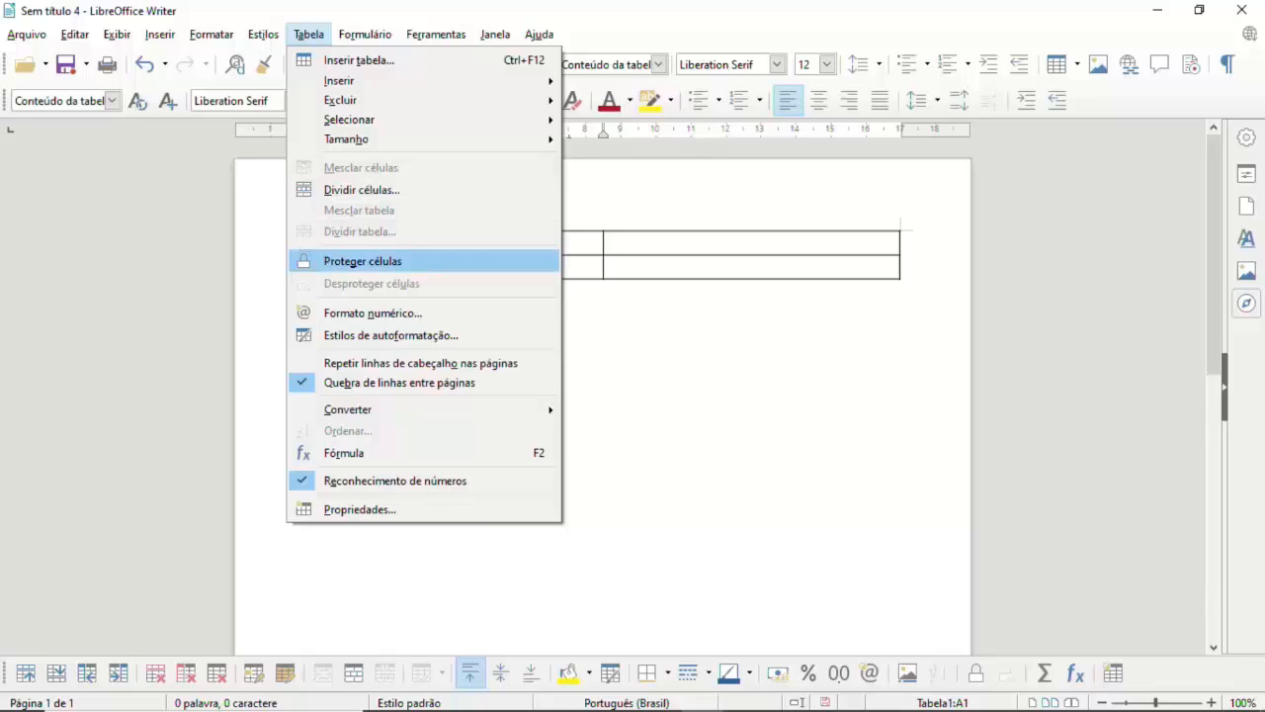
left_click(363, 262)
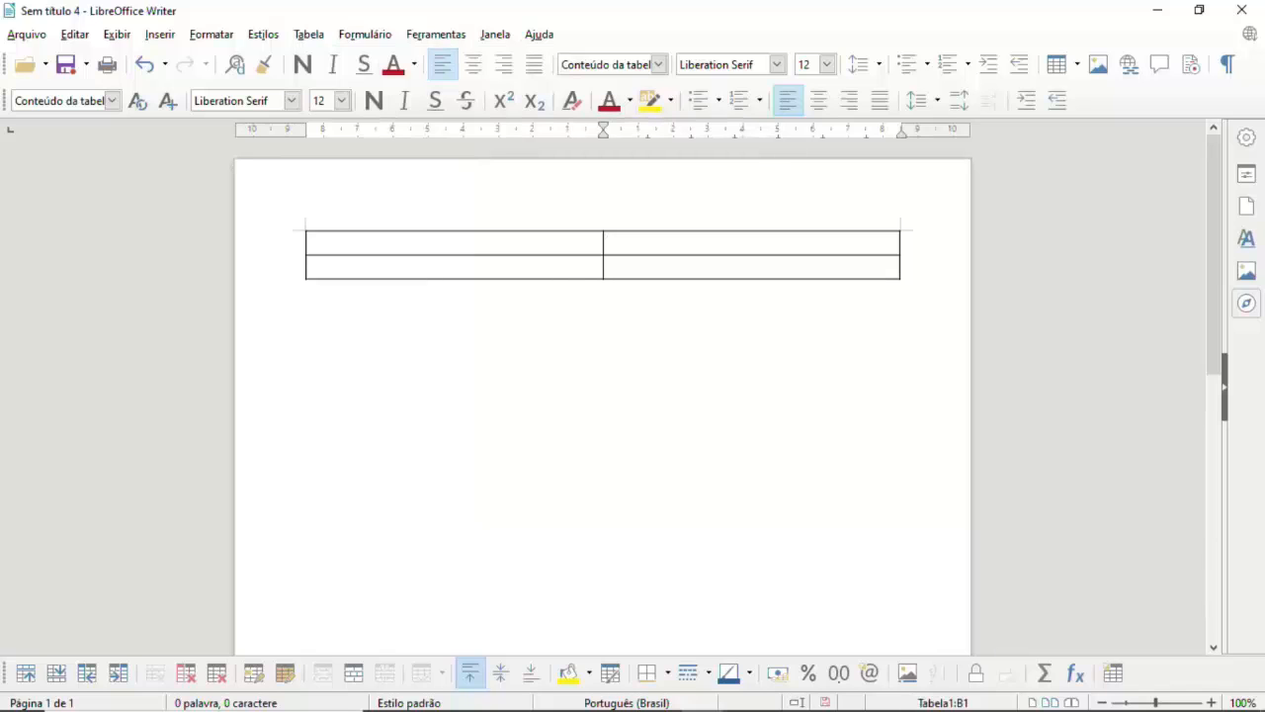
Step: Review the table conversion and formula commands, and leave them without applying any
left_click(308, 34)
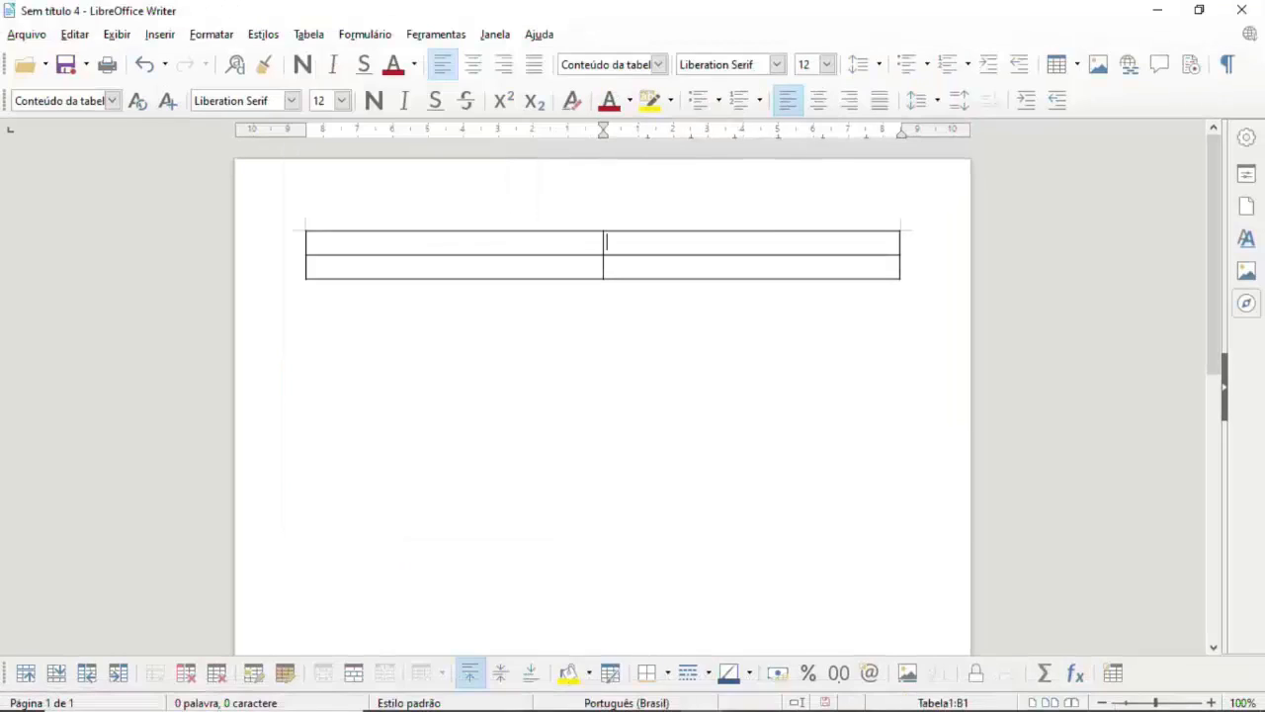
left_click(308, 35)
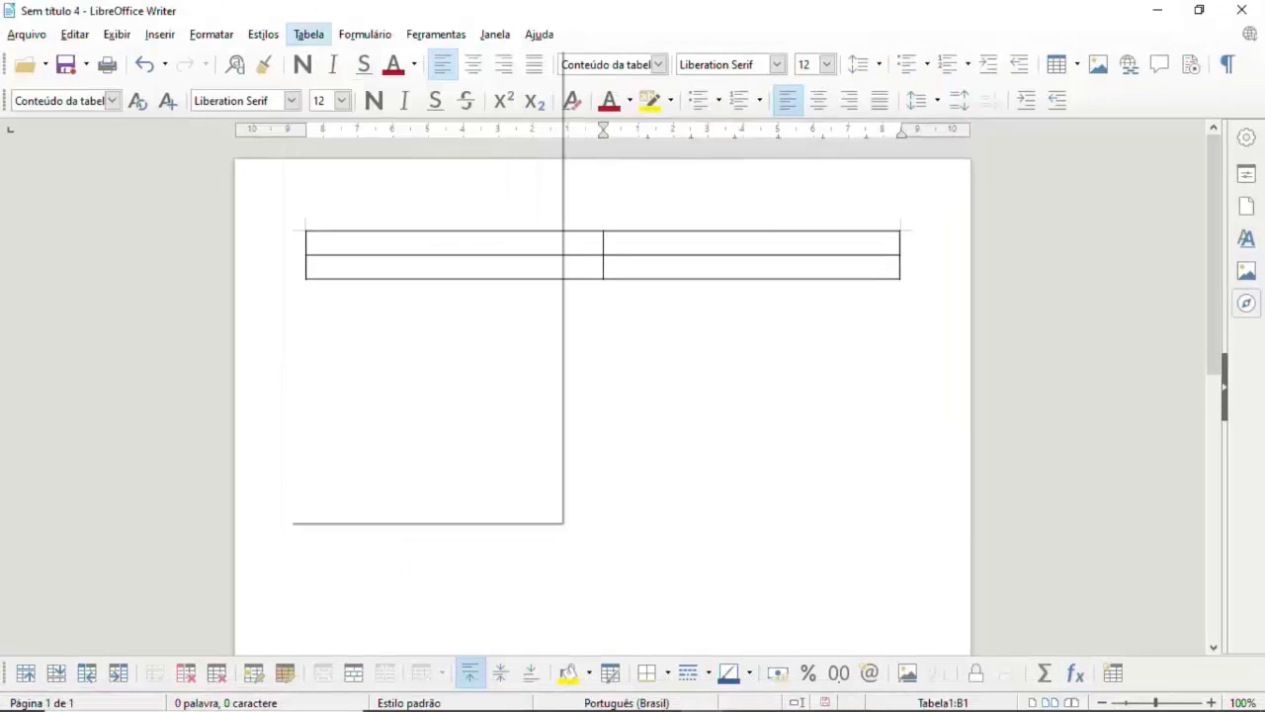
mouse_move(346, 409)
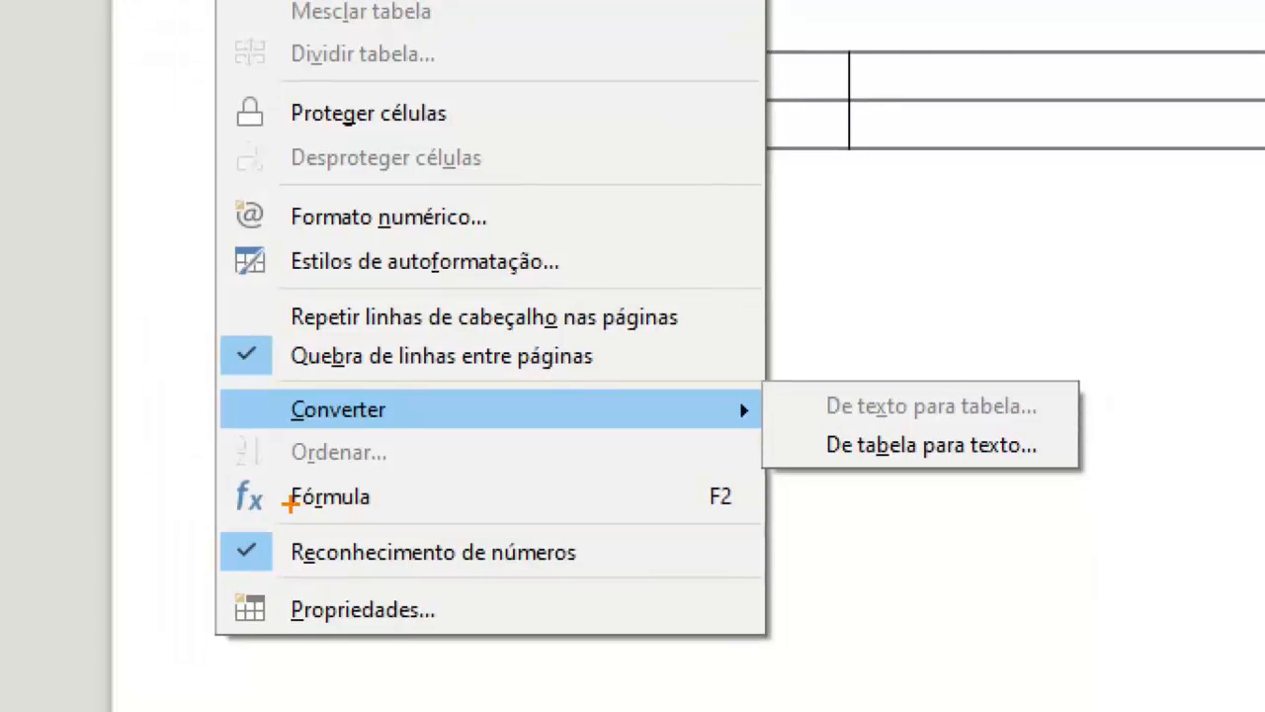
left_click_drag(314, 519, 388, 506)
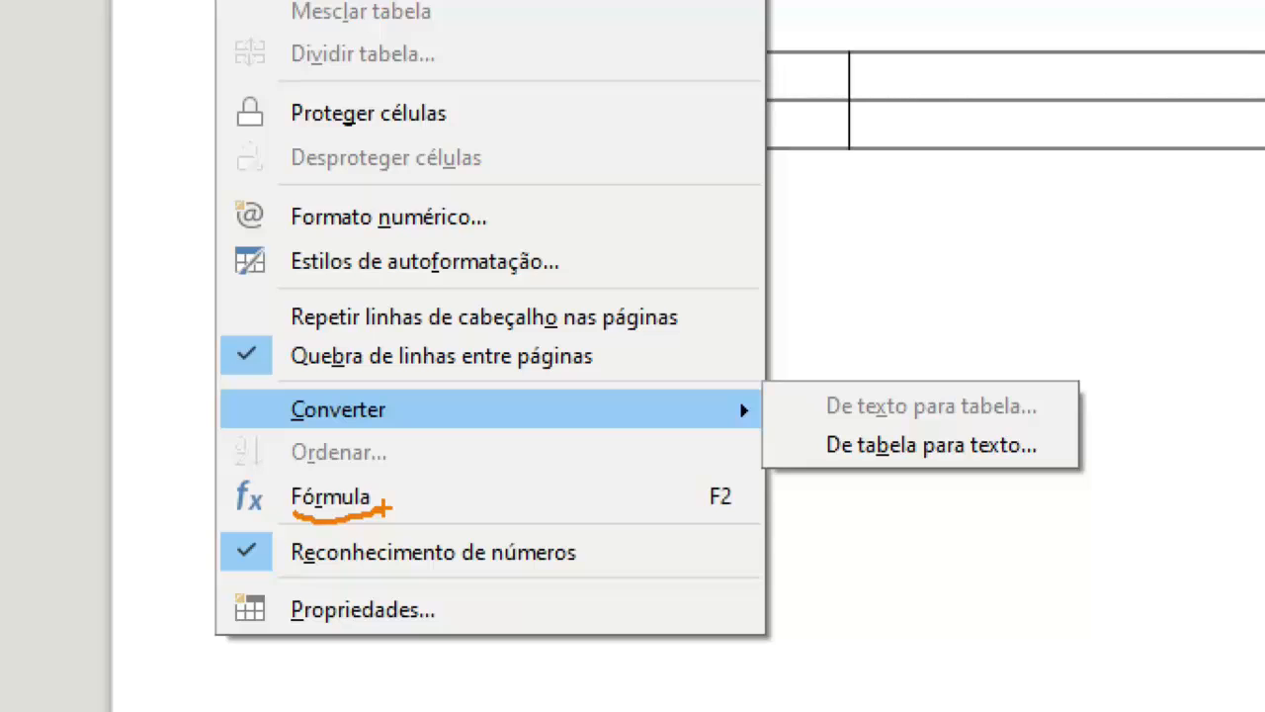
key("Escape")
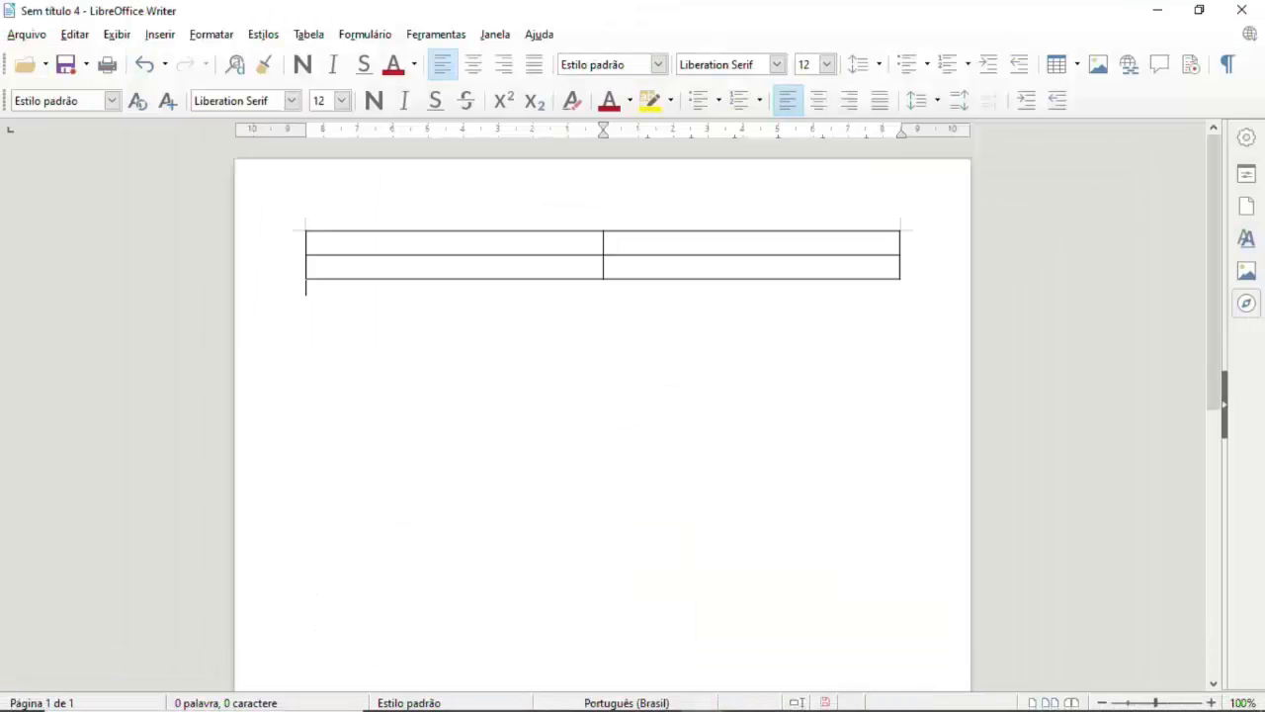
Step: Move from the table's first cell through to its last cell, and add a third row at the end
left_click(310, 243)
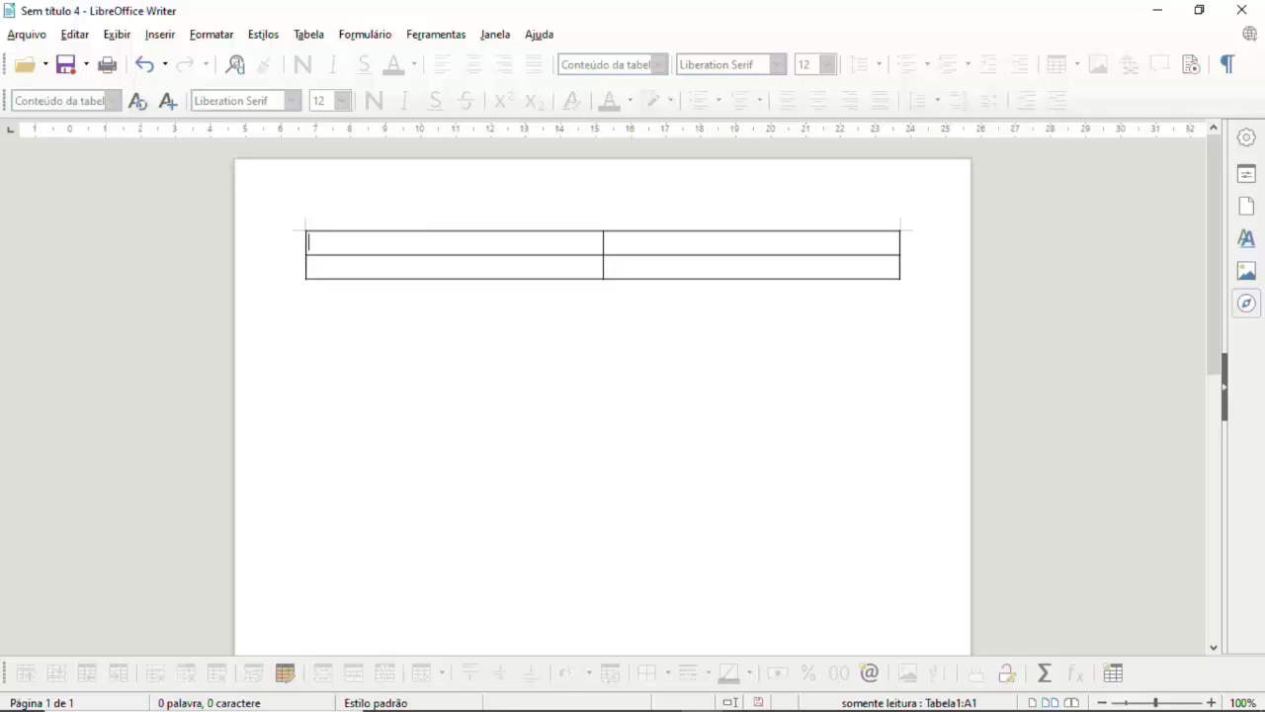
key("Tab")
key("Tab")
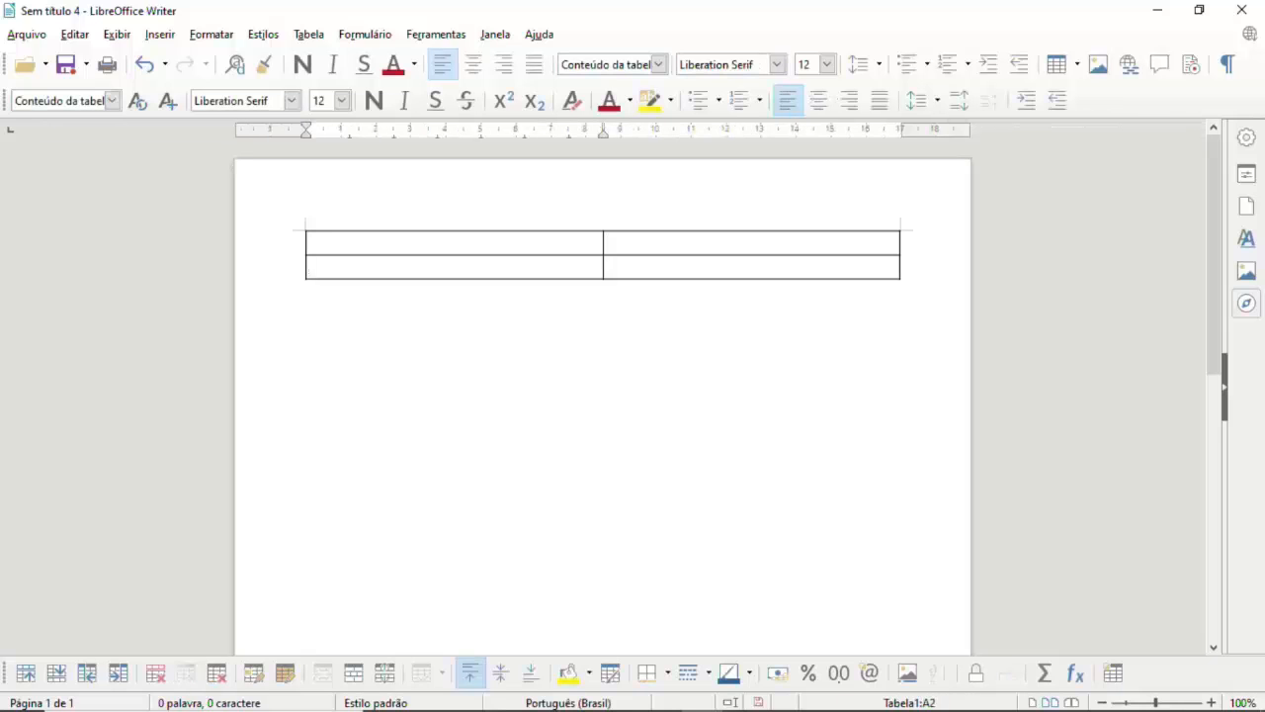
key("Tab")
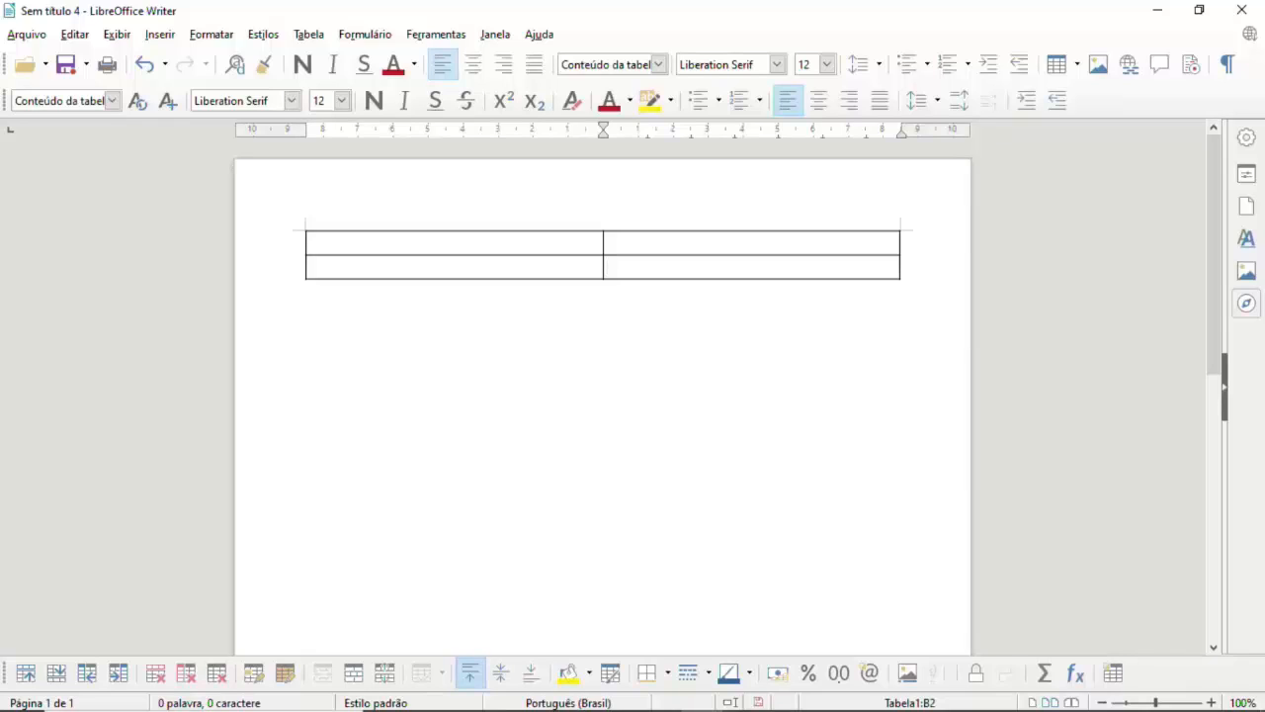
key("Tab")
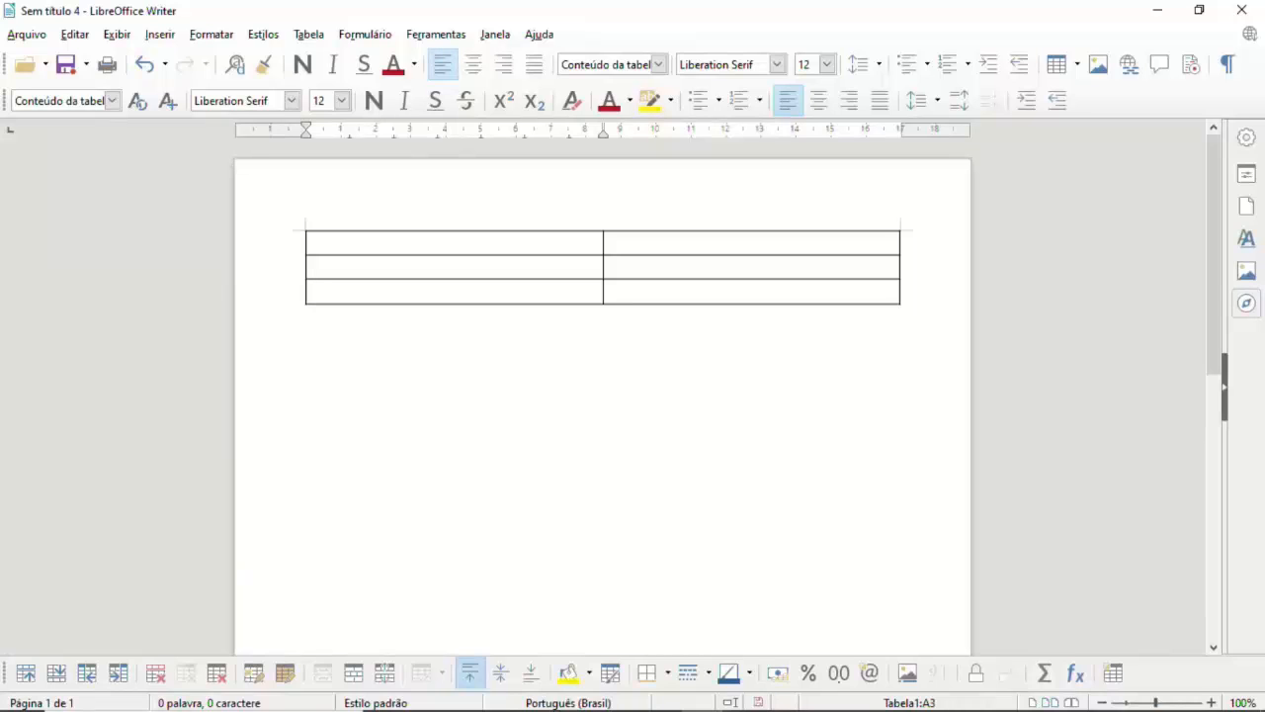
Step: Review the form control commands, and switch to the Sem título 3 document with the sample paragraphs
key("ctrl+z")
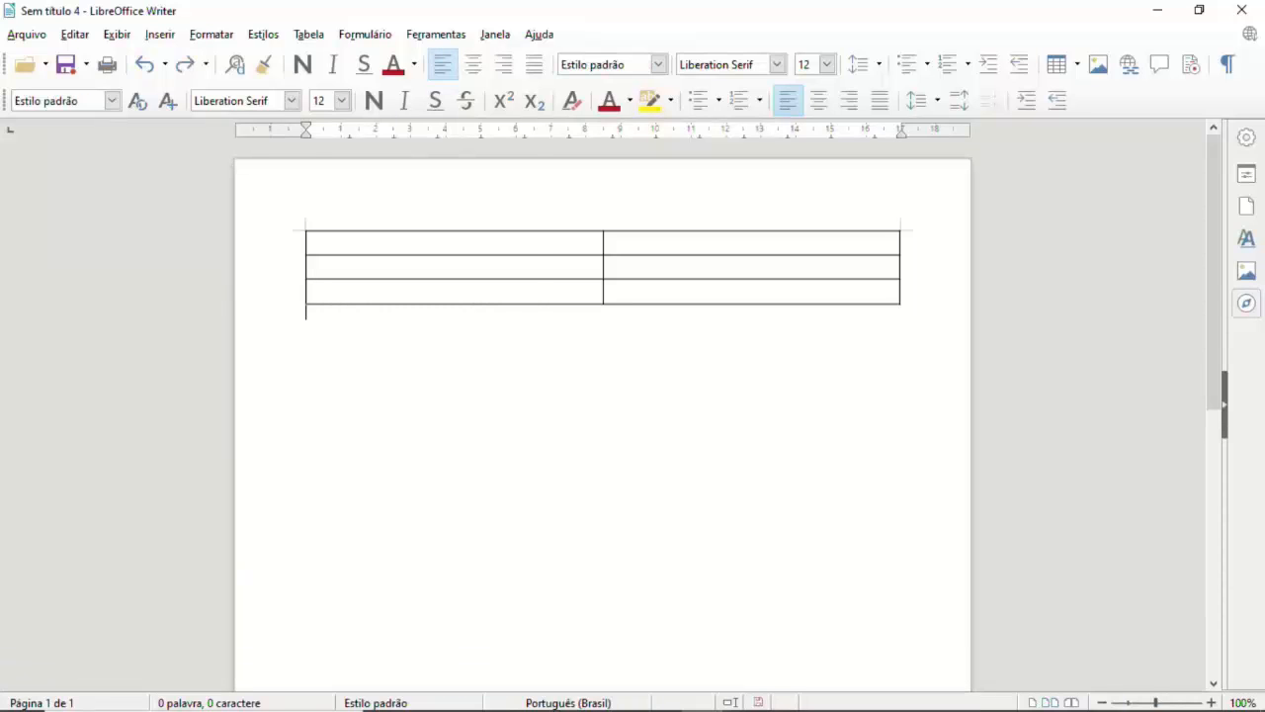
key("alt+r")
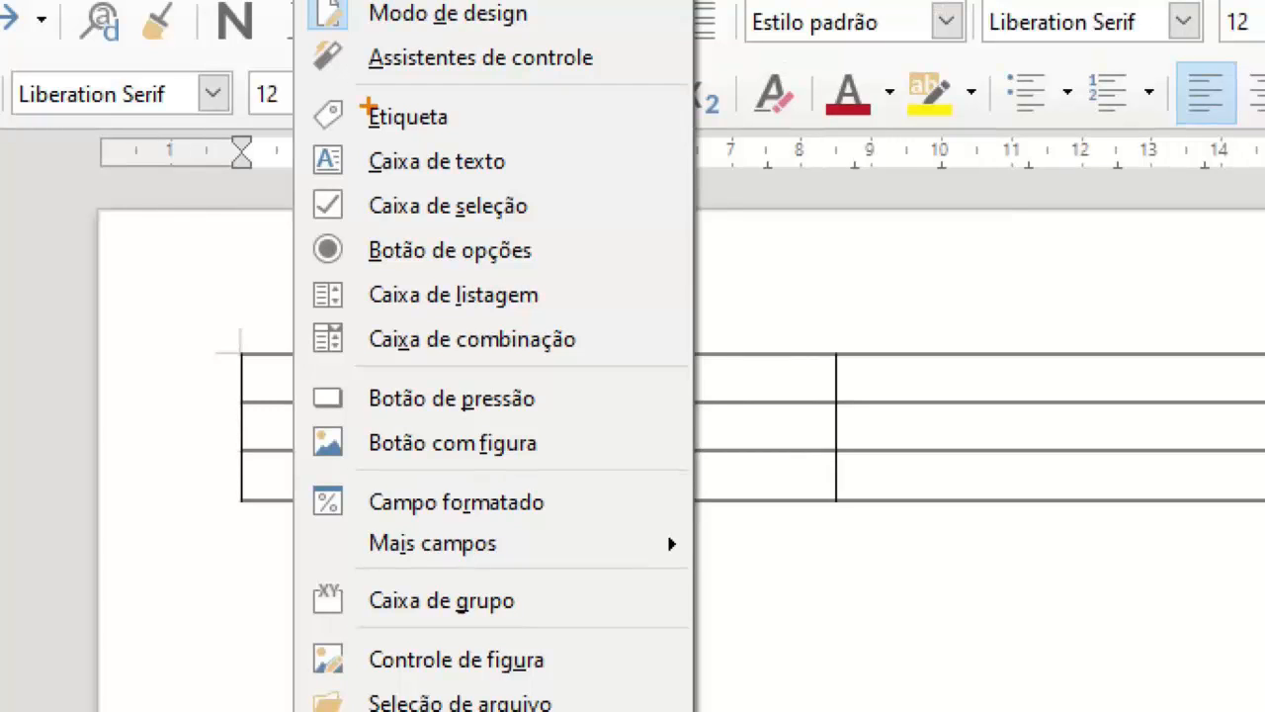
key("Escape")
key("Return")
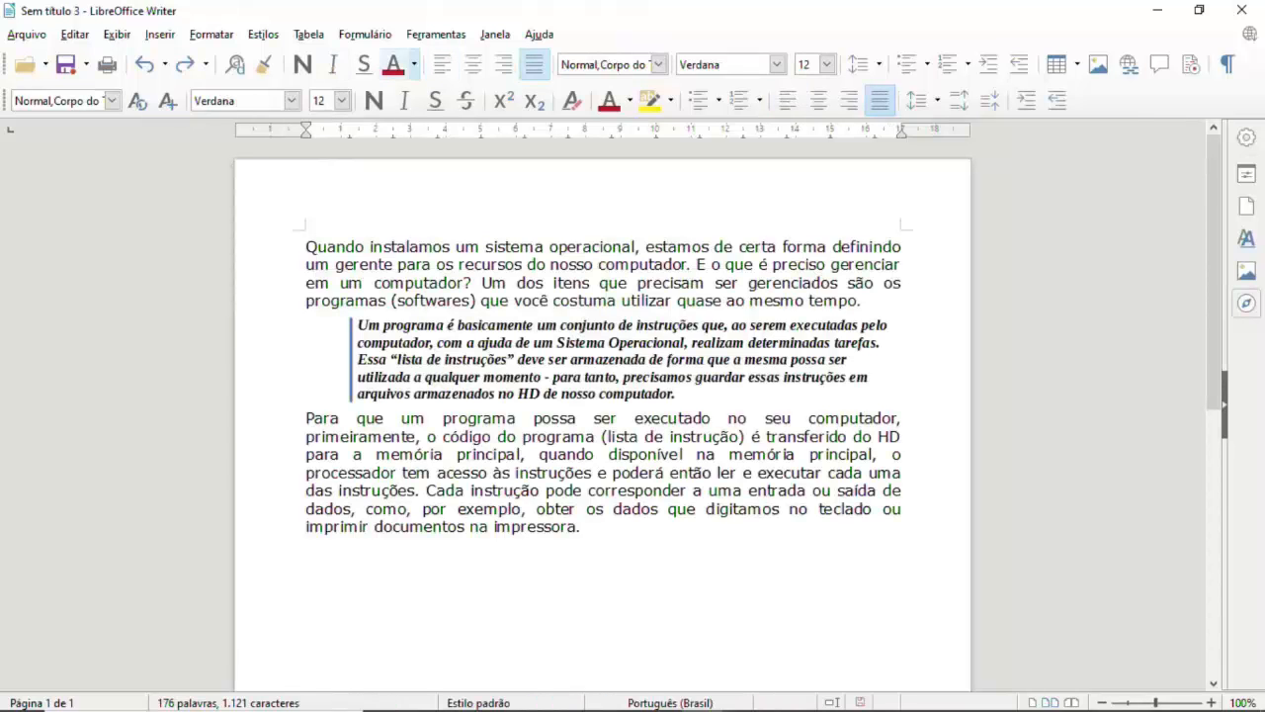
Step: Review the manual spelling check and automatic spell checking commands with their shortcuts, without running either
left_click(435, 34)
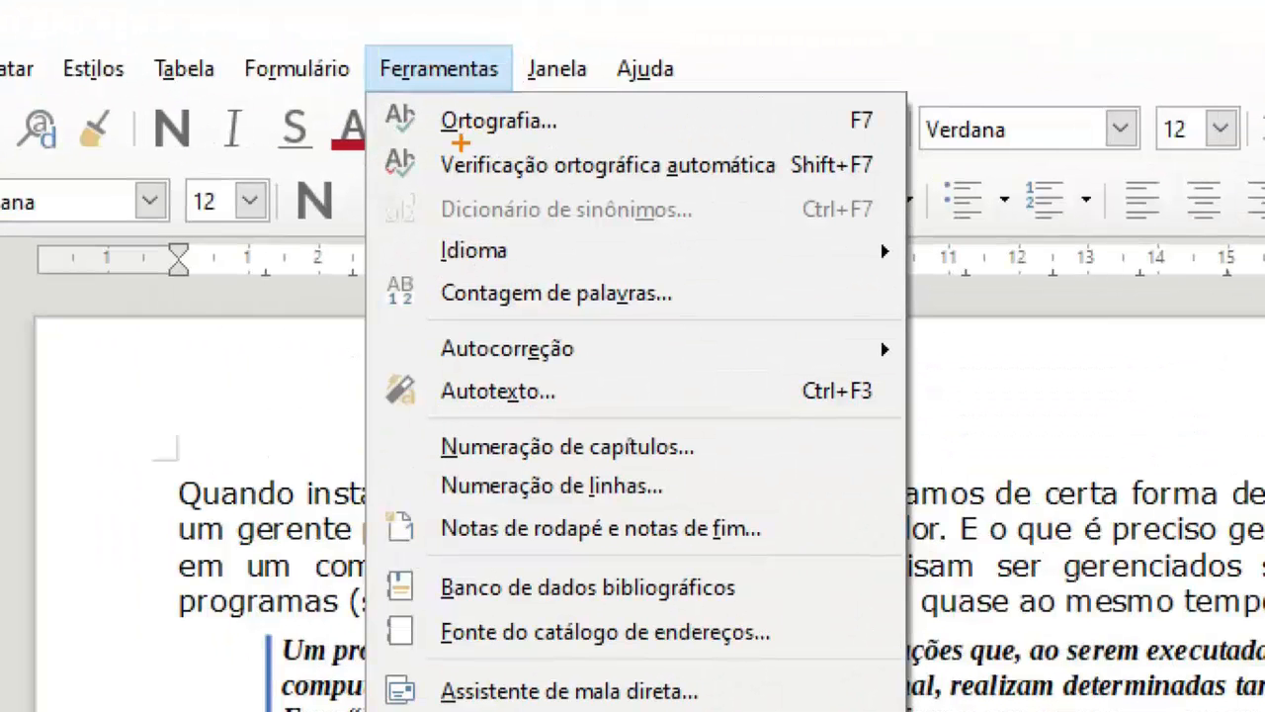
left_click_drag(445, 142, 547, 140)
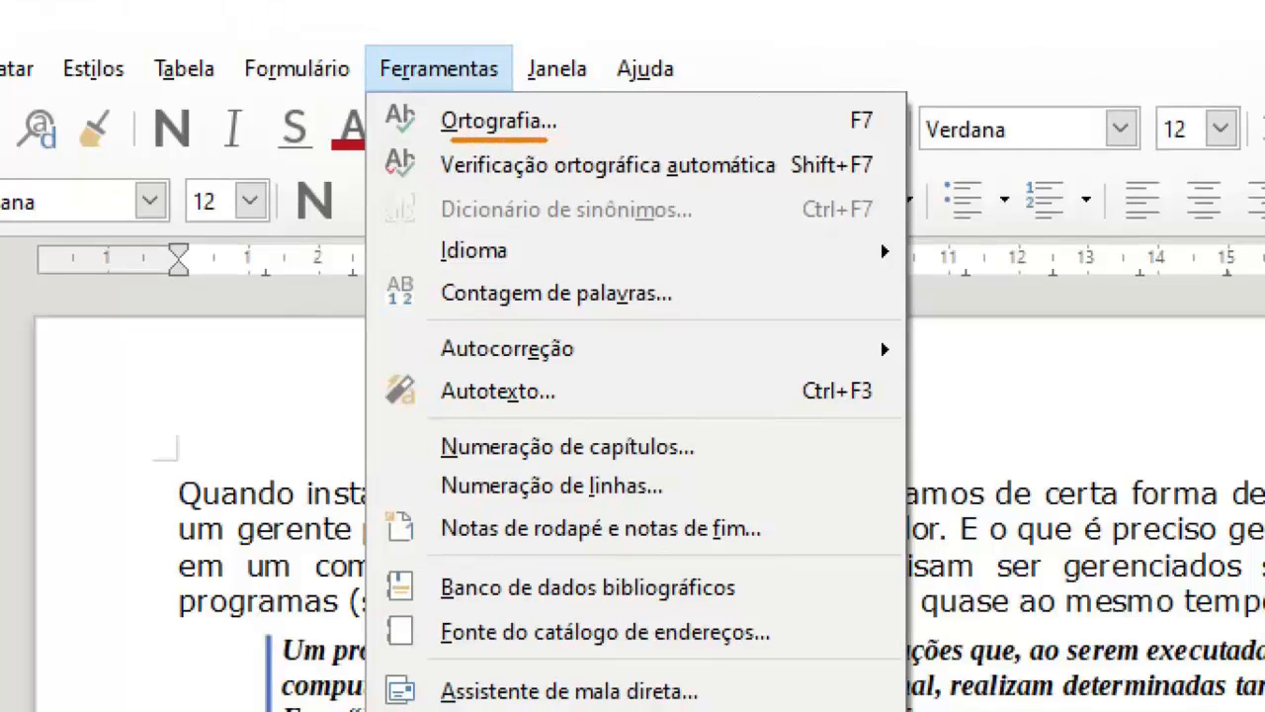
left_click_drag(848, 140, 892, 139)
left_click_drag(668, 184, 887, 181)
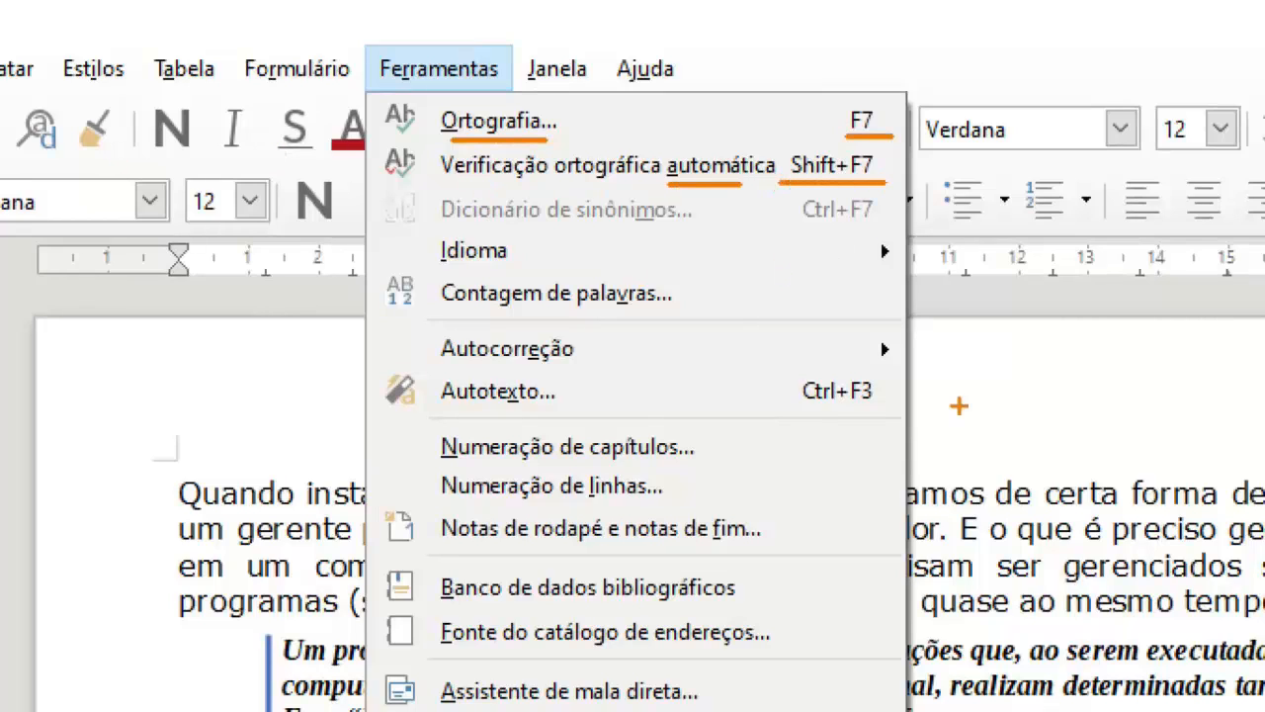
key("Escape")
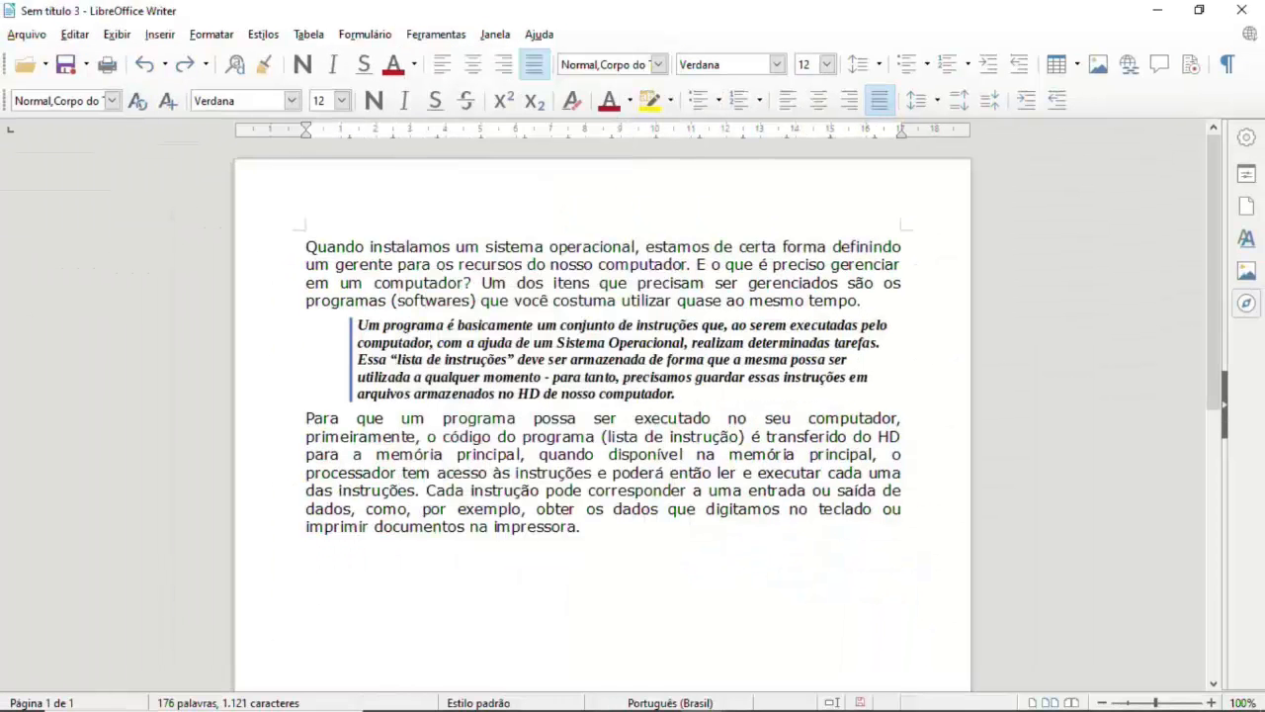
Step: Misspell "costuma" as "coztuma" in the last line of the first paragraph
left_click(578, 300)
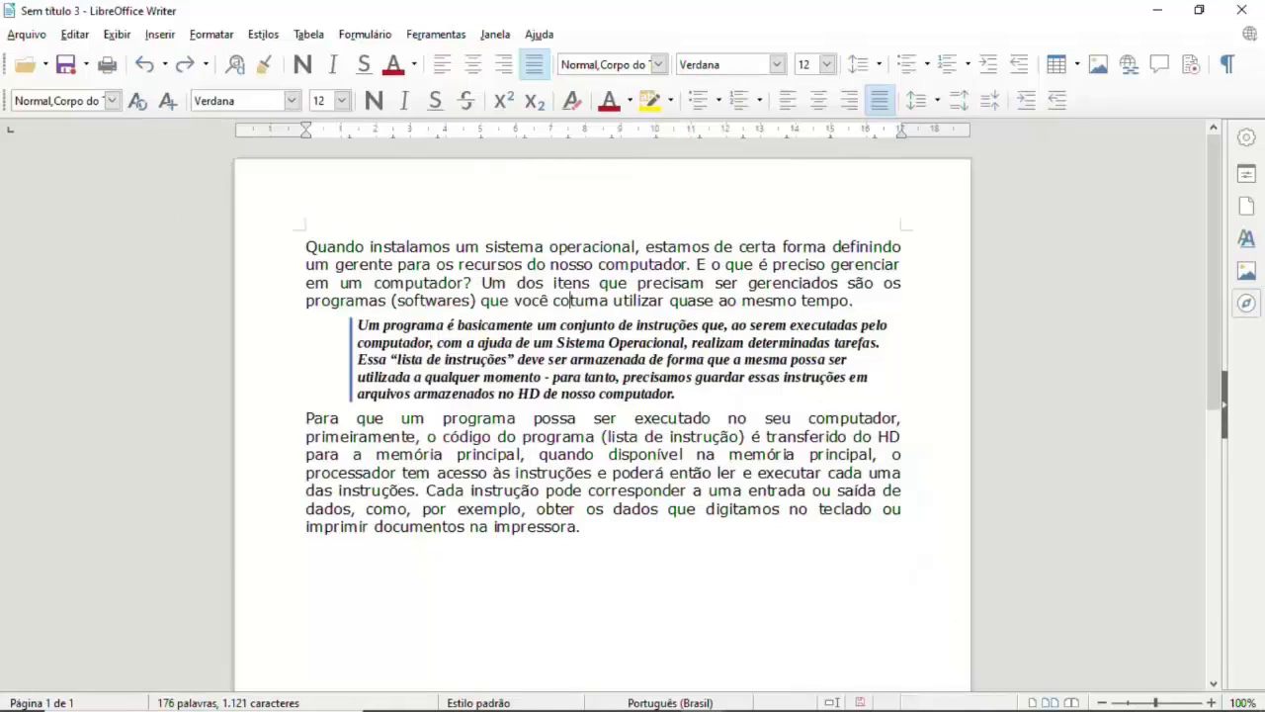
key("BackSpace")
type("z")
Step: Change "possa" to "poça" in the last paragraph, and shorten "recursos" to "recurso" in the first paragraph
left_click(638, 454)
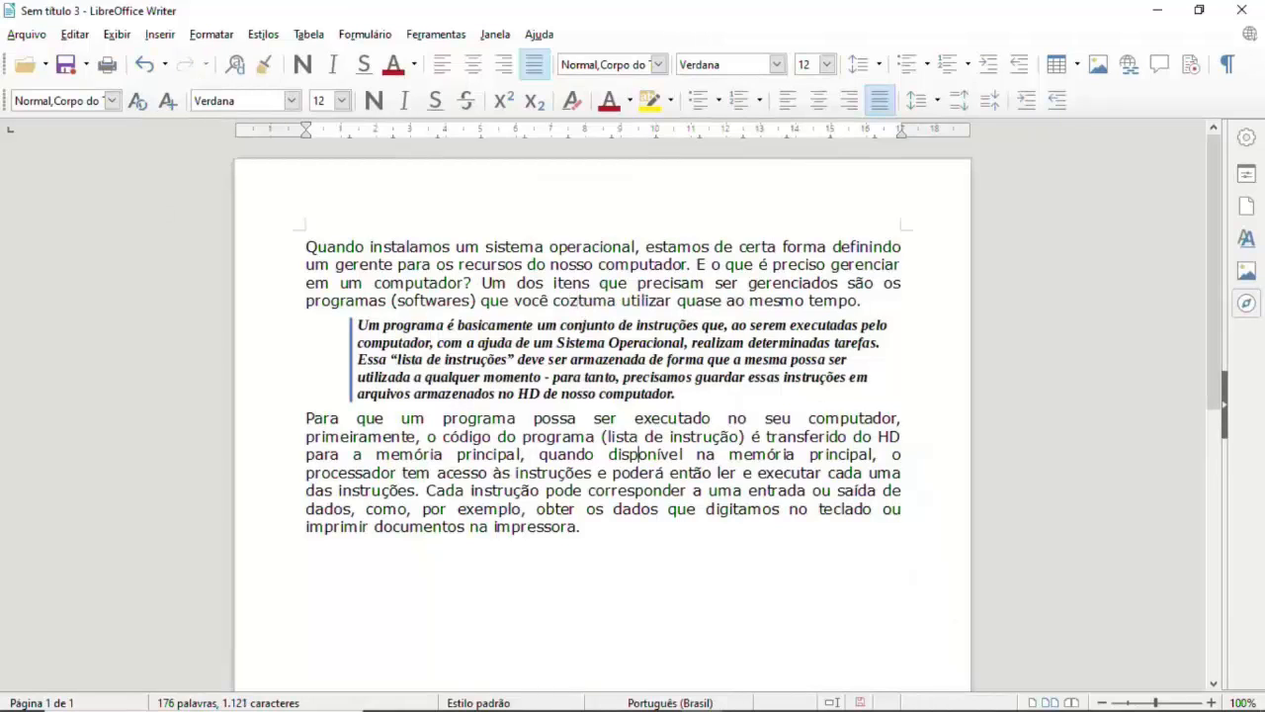
key("BackSpace")
key("BackSpace")
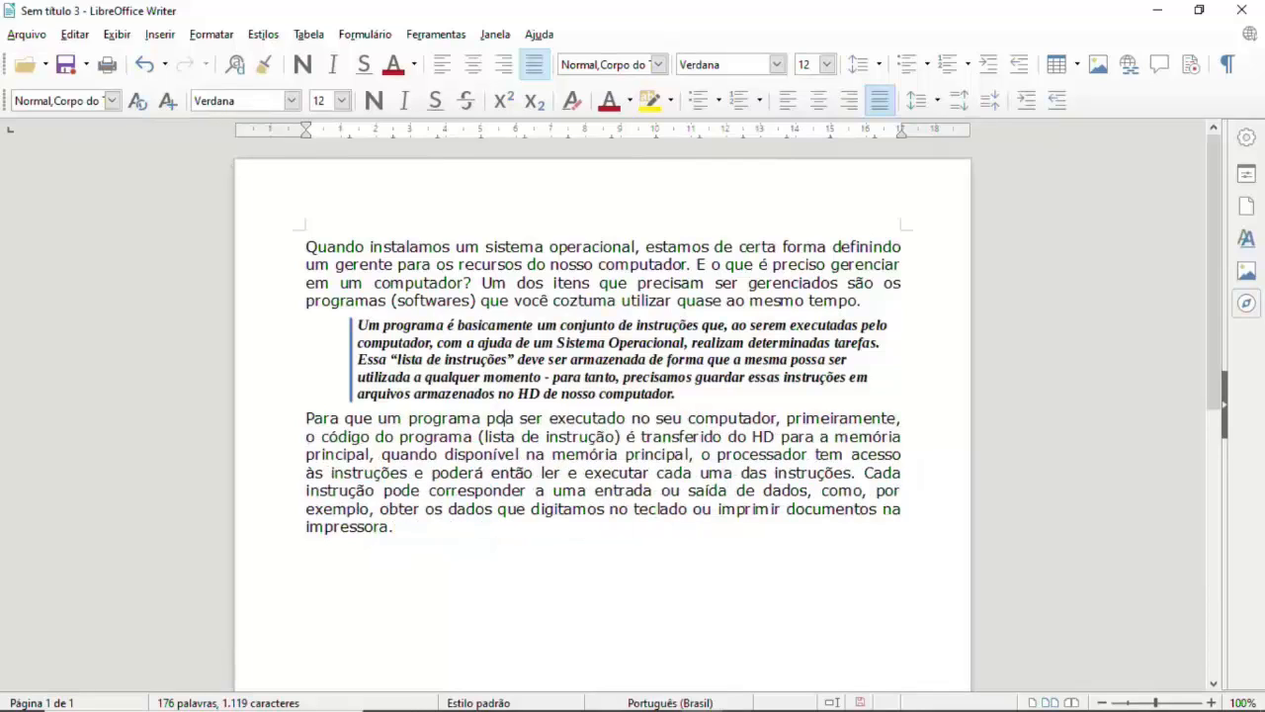
type("ç")
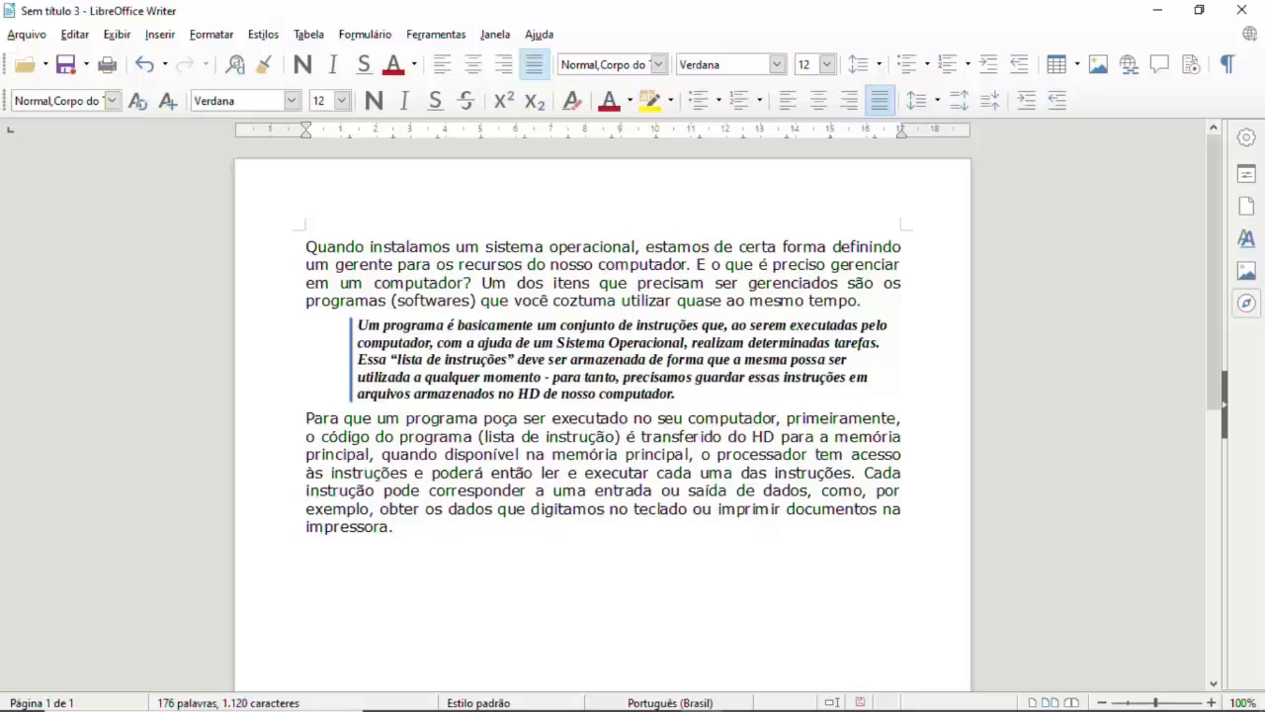
key("BackSpace")
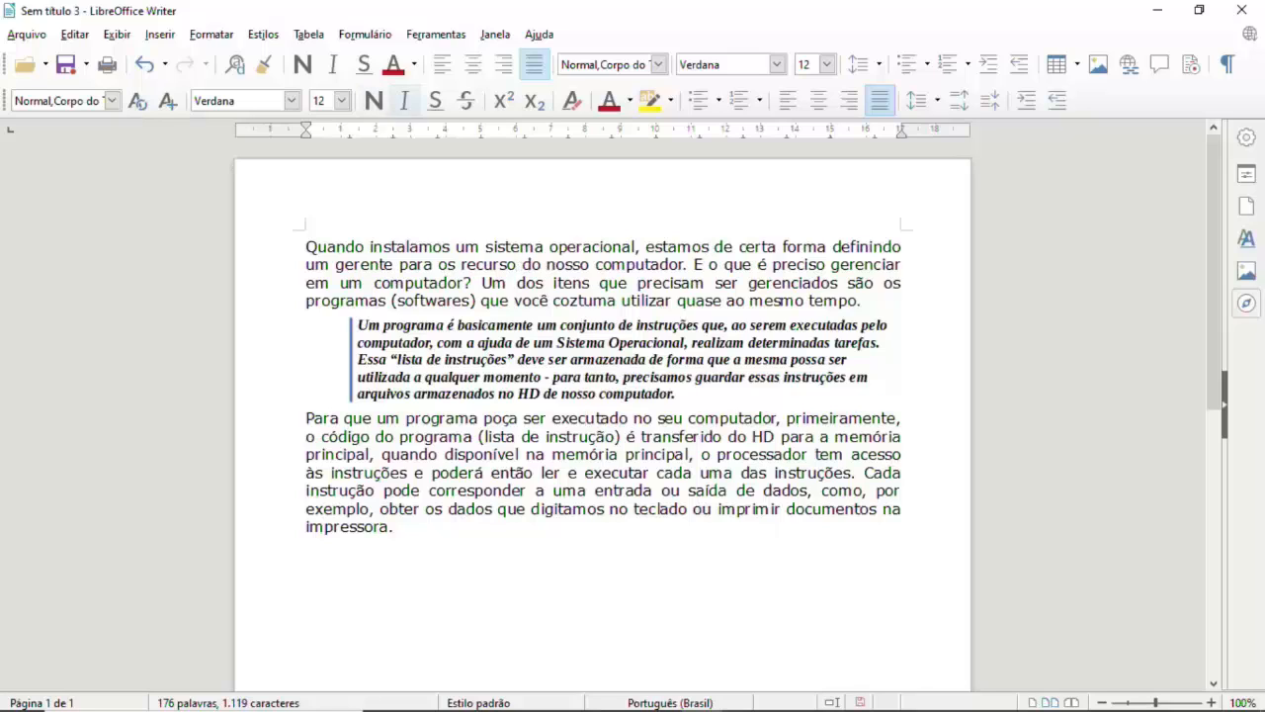
Step: Place the cursor at the start of the text, turn on automatic spell checking, and compare how the altered words are marked
left_click(306, 246)
left_click(435, 34)
key("Down")
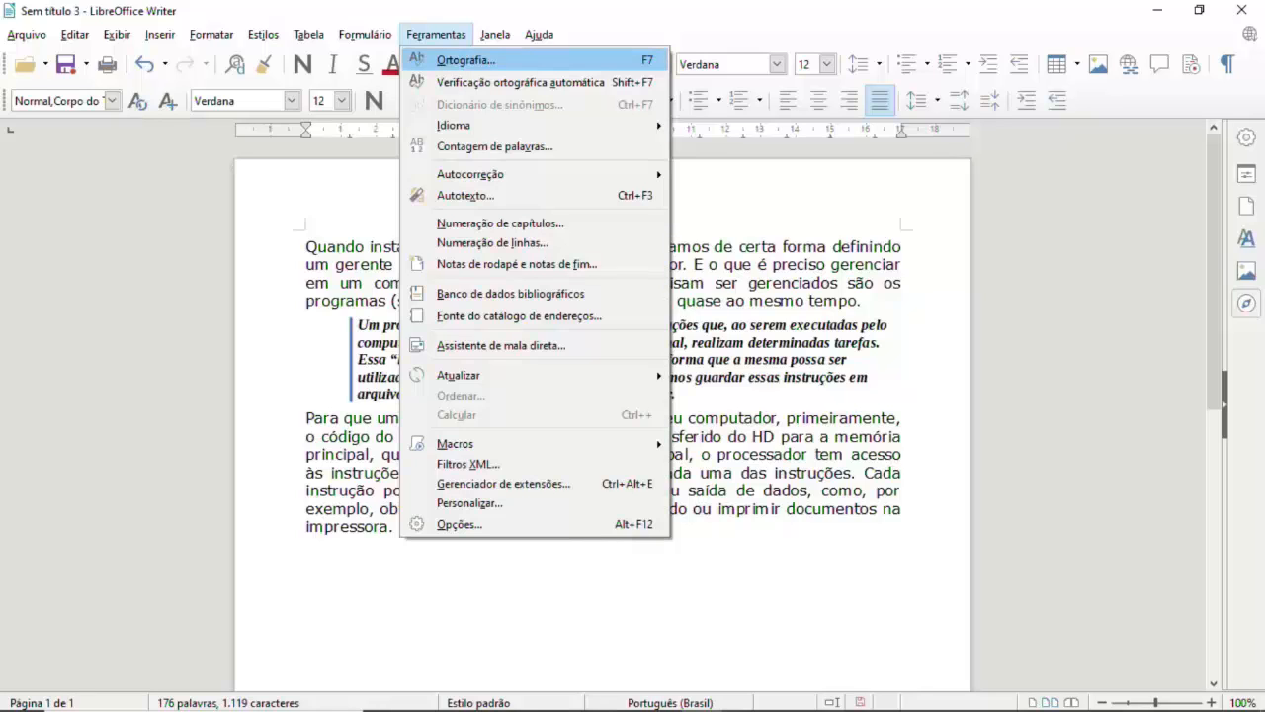
key("Down")
key("Return")
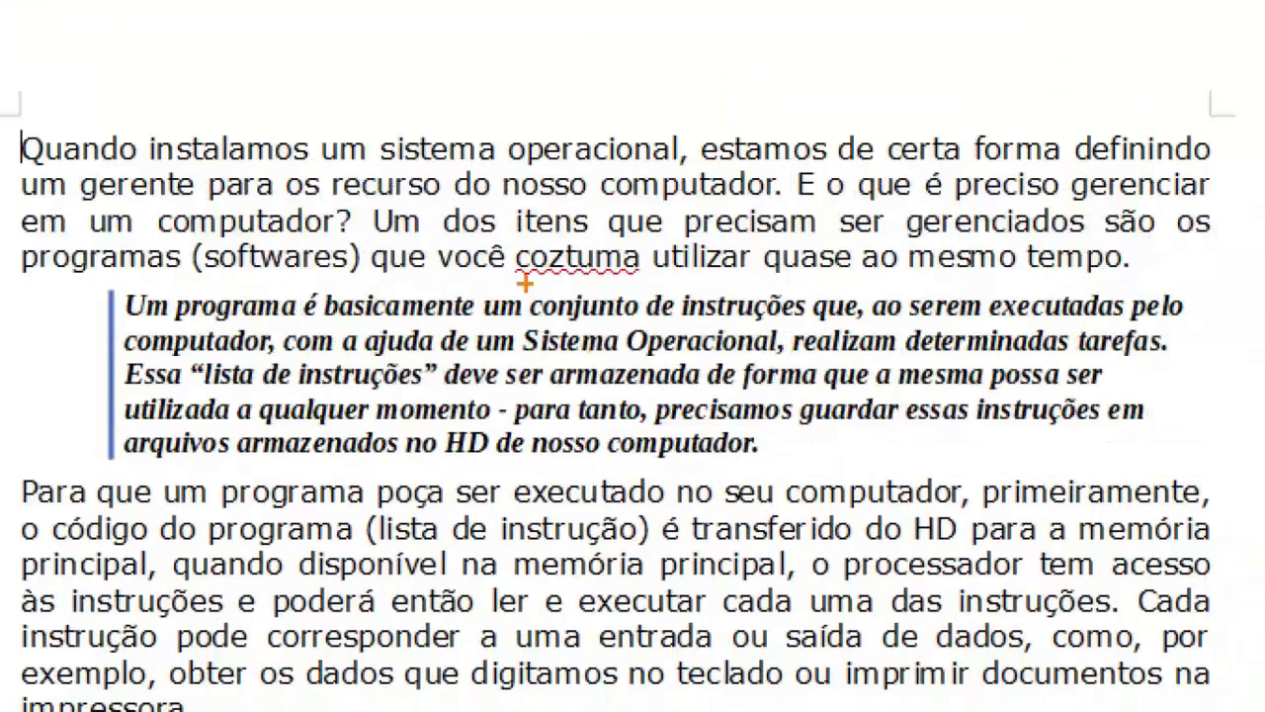
left_click_drag(516, 281, 676, 281)
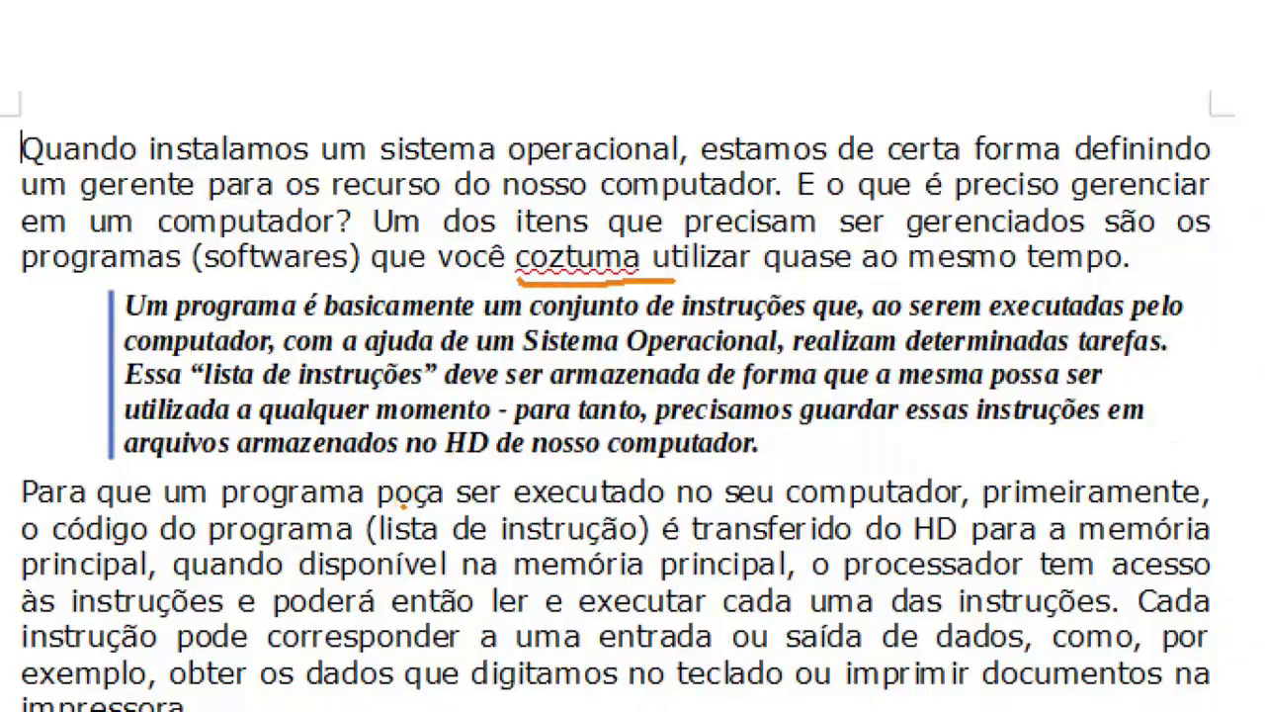
left_click_drag(403, 505, 441, 504)
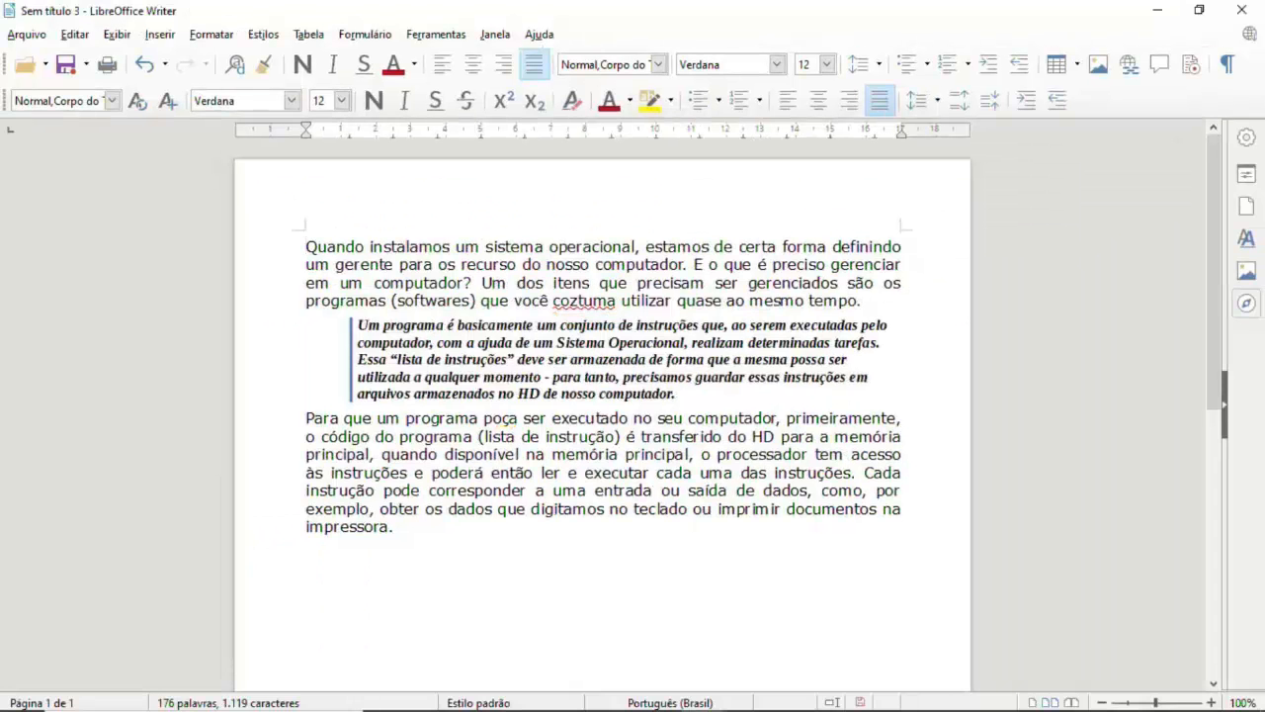
Step: Turn off automatic spell checking, and run the spelling check to correct "coztuma" to "costuma"
left_click(436, 33)
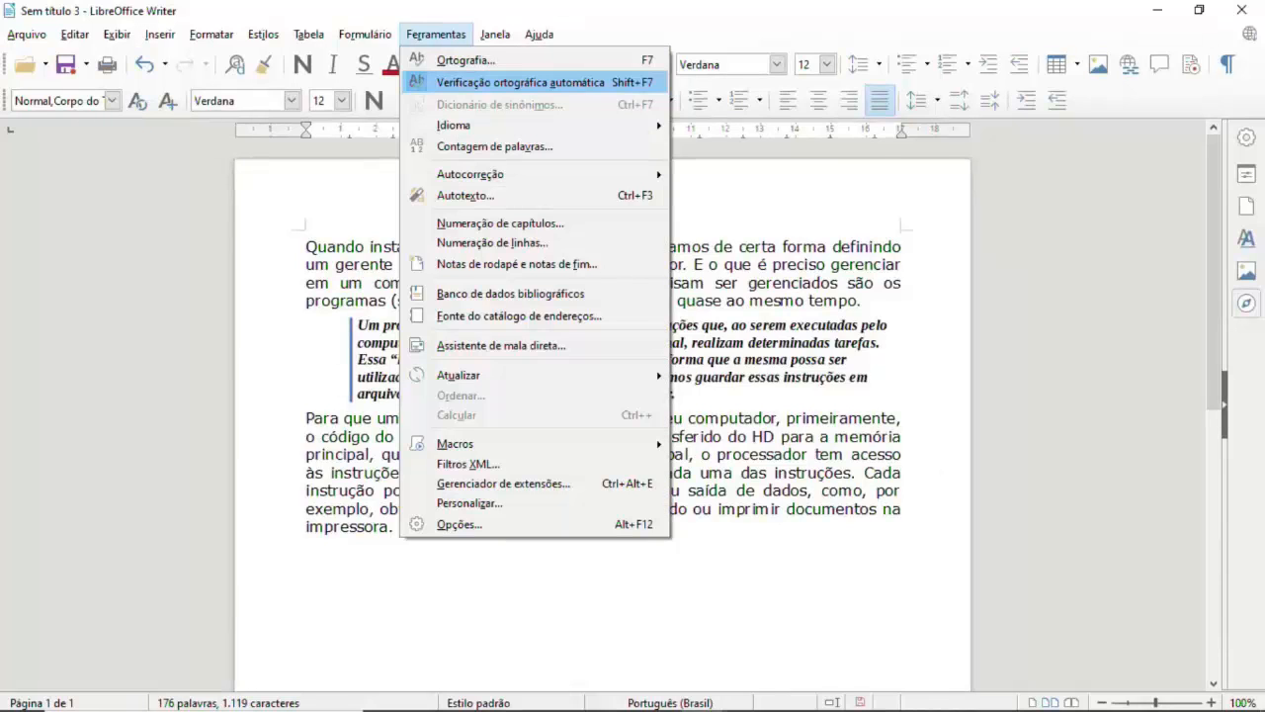
left_click(521, 82)
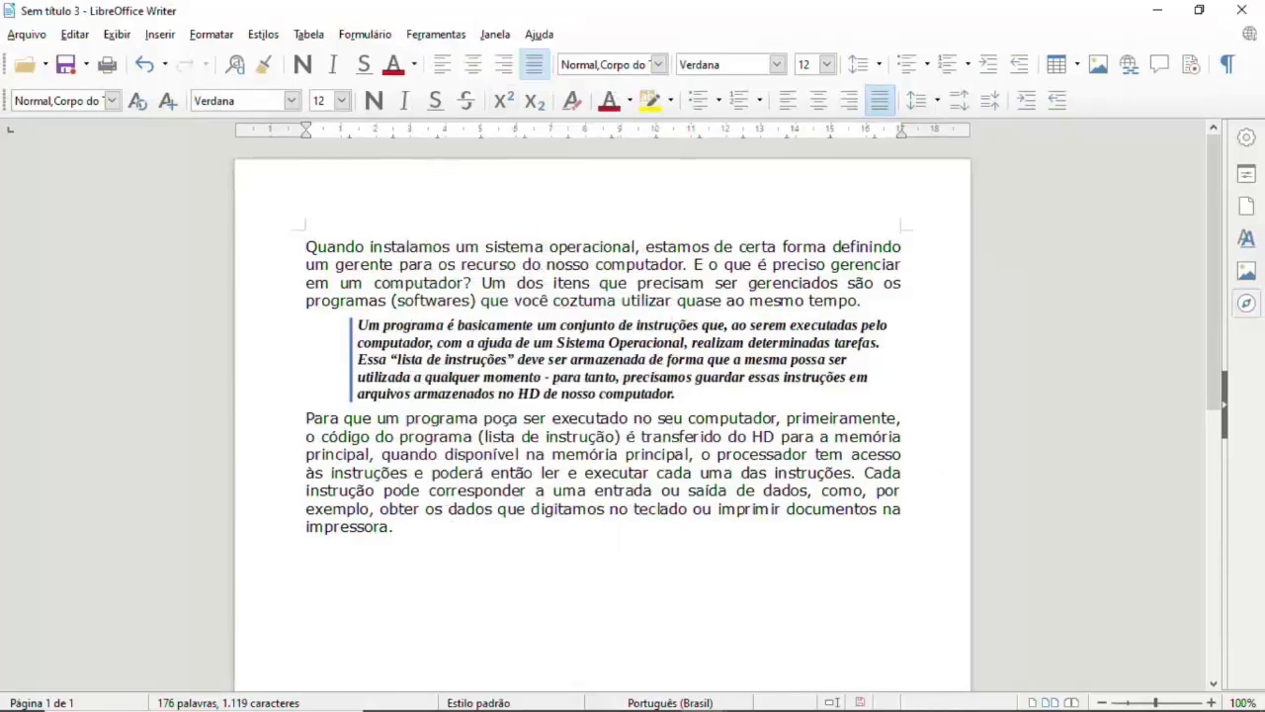
left_click(435, 33)
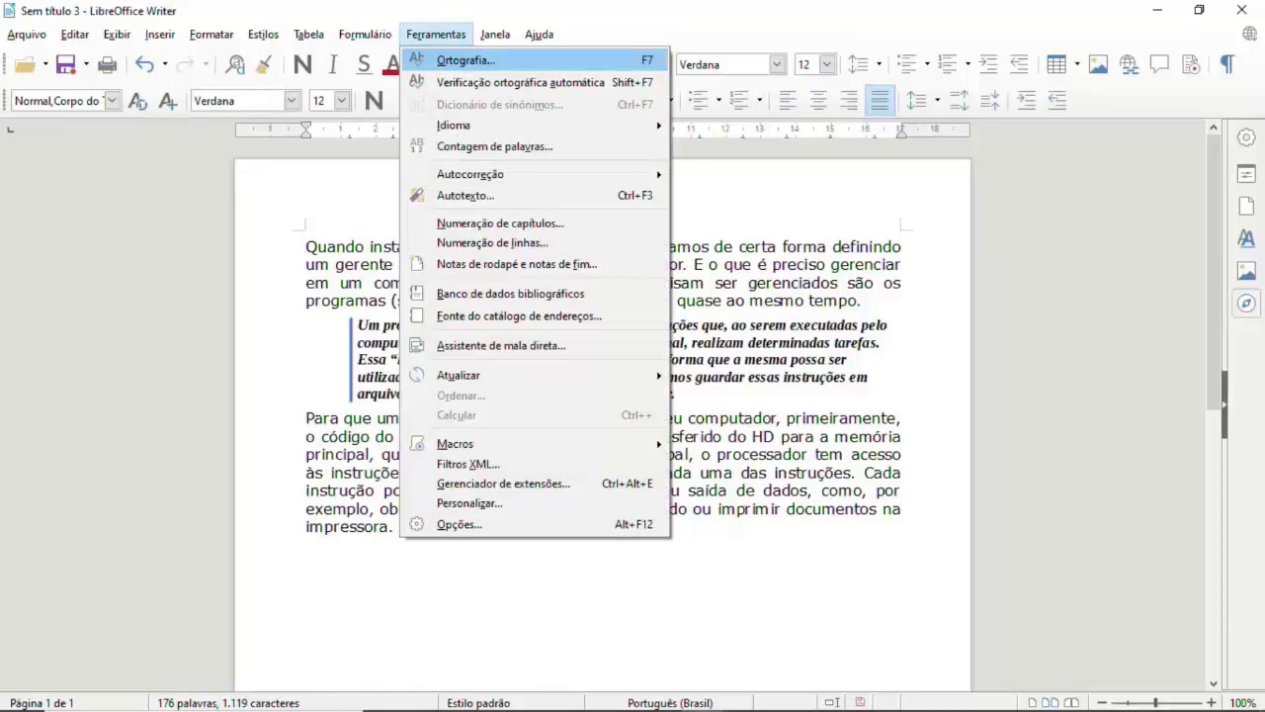
left_click(464, 60)
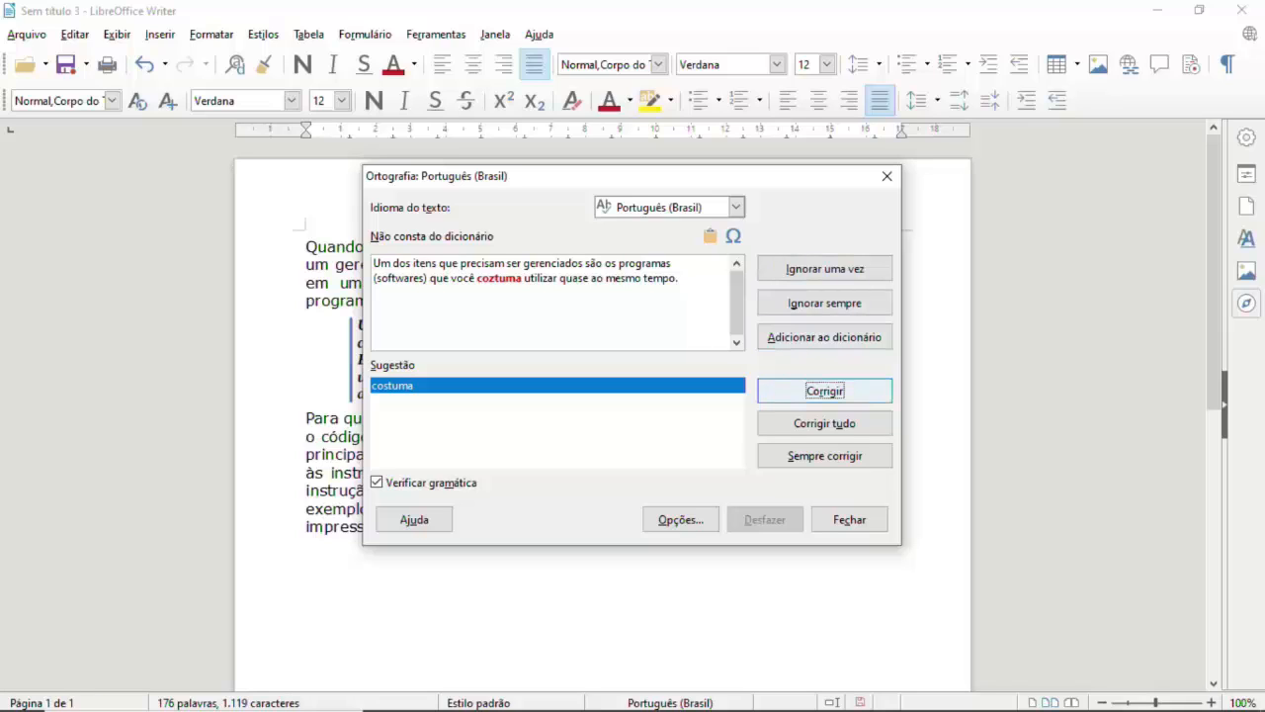
left_click(824, 390)
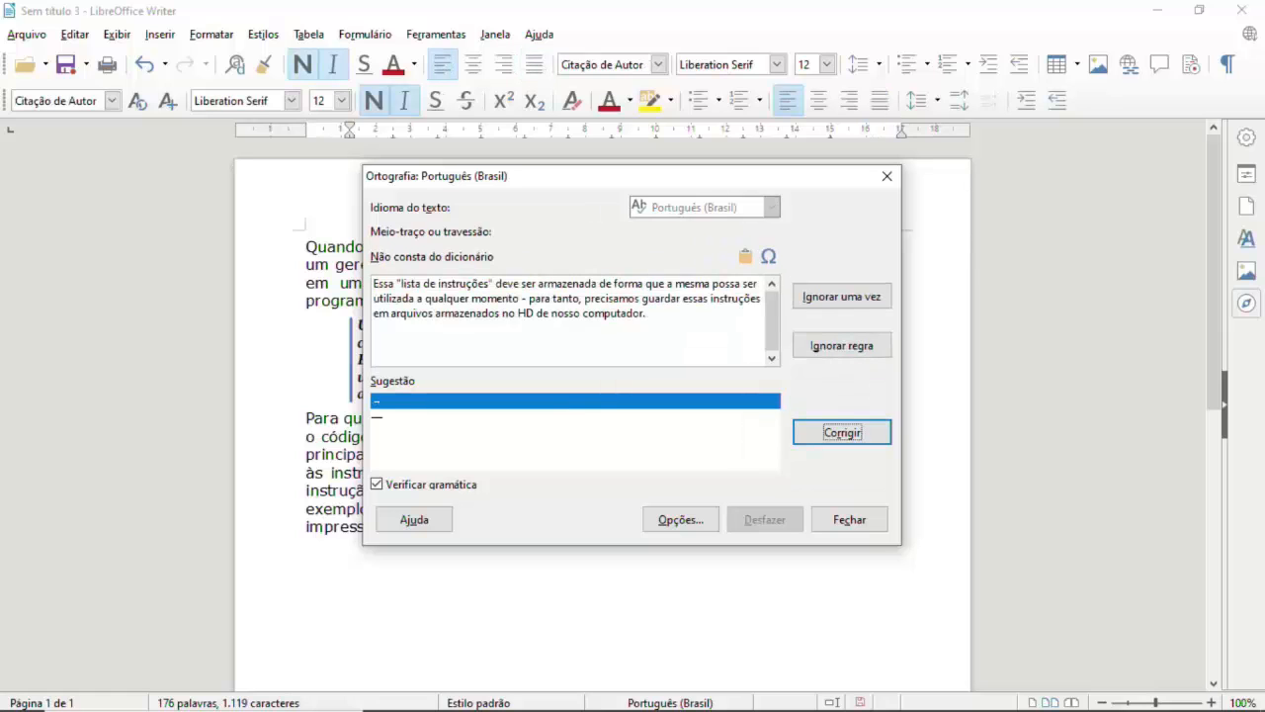
left_click(849, 519)
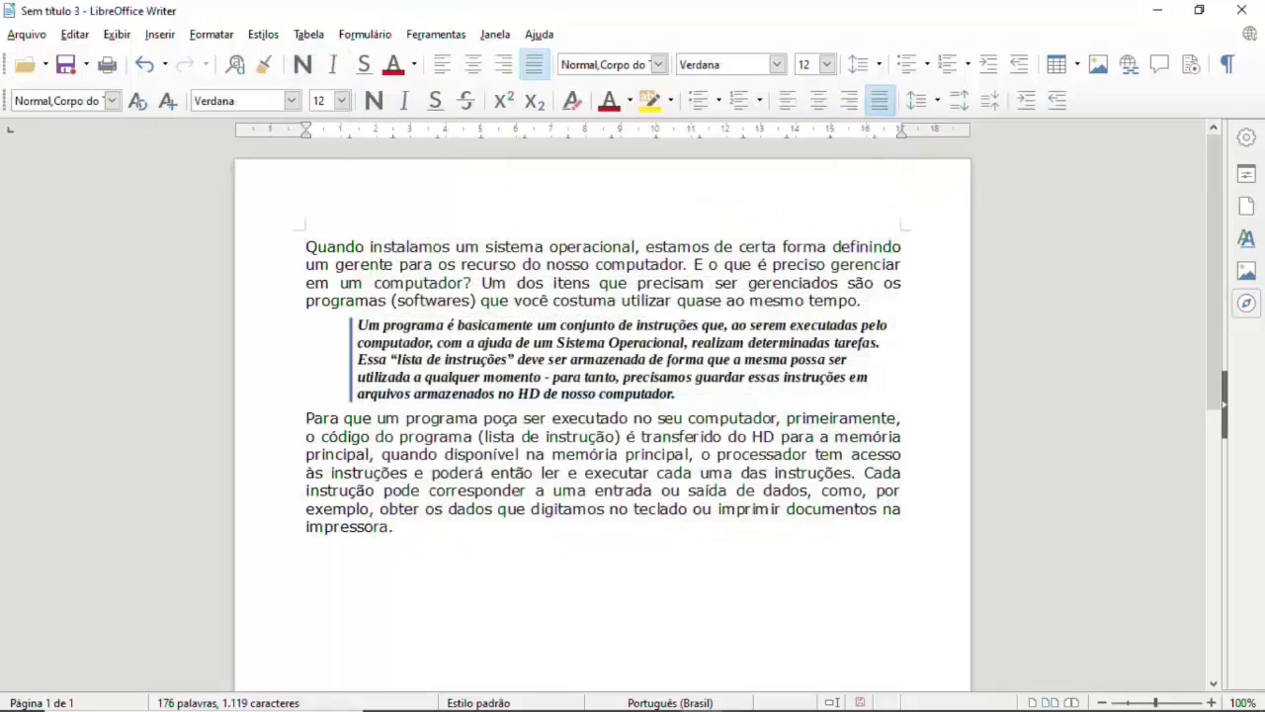
Step: Review the language commands for selection, paragraph and whole text, and locate the hyphenation command
left_click(436, 33)
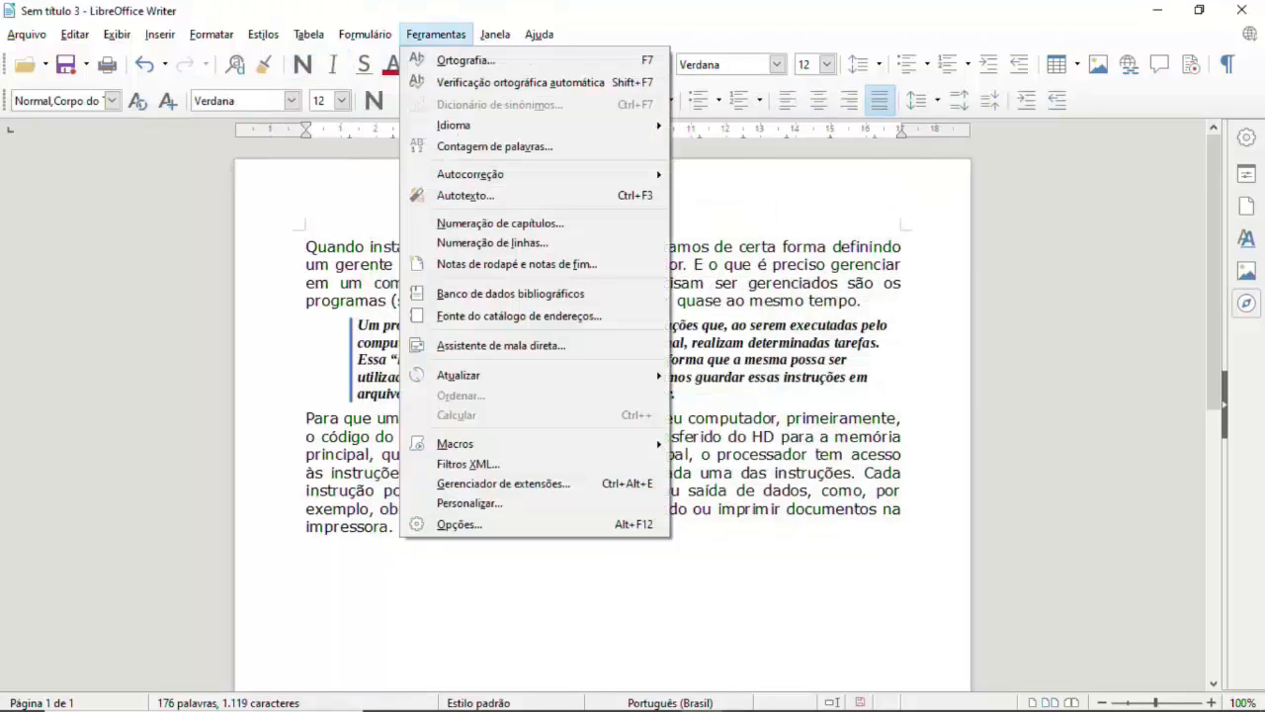
key("Down")
key("Down")
key("Down")
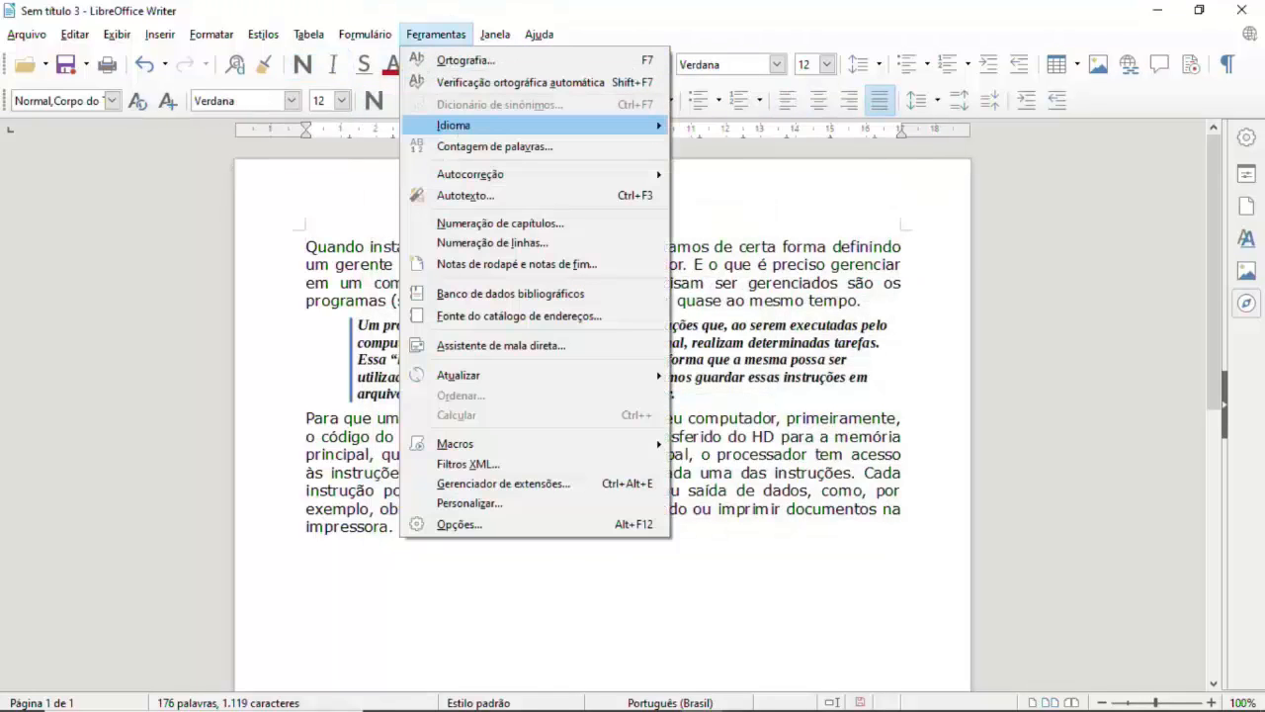
key("Right")
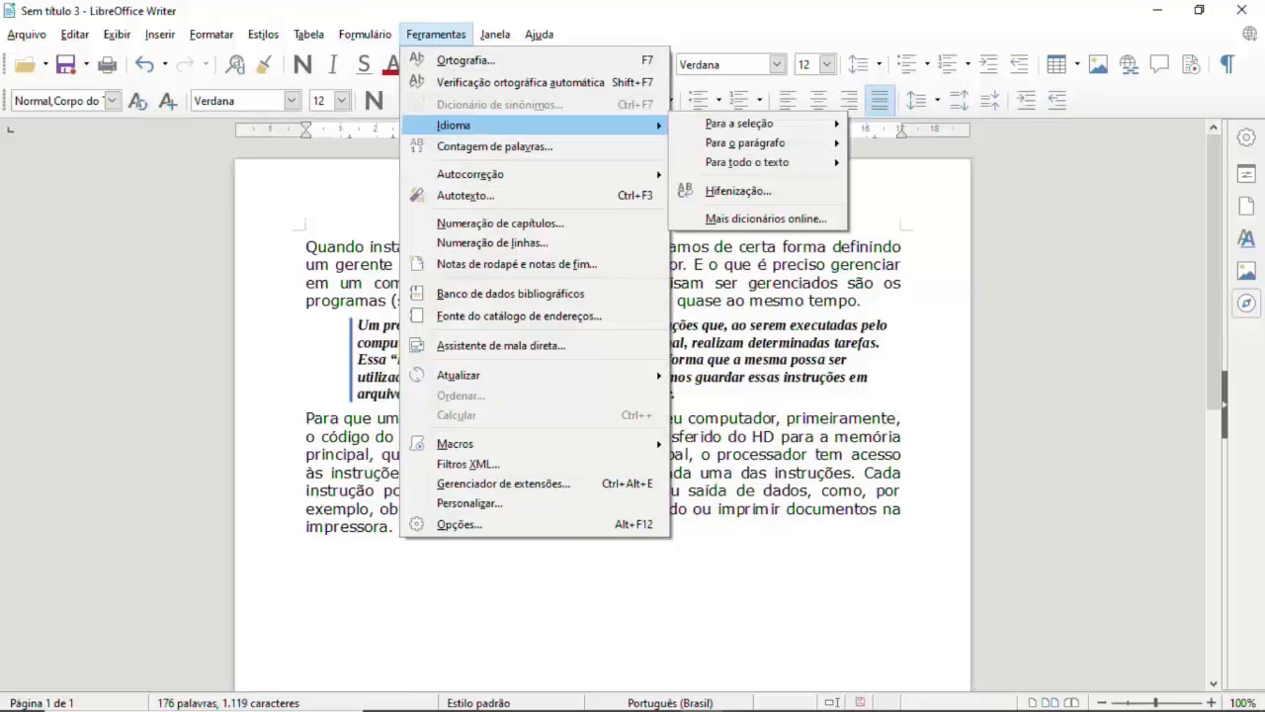
key("Down")
key("Down")
key("Down")
key("Down")
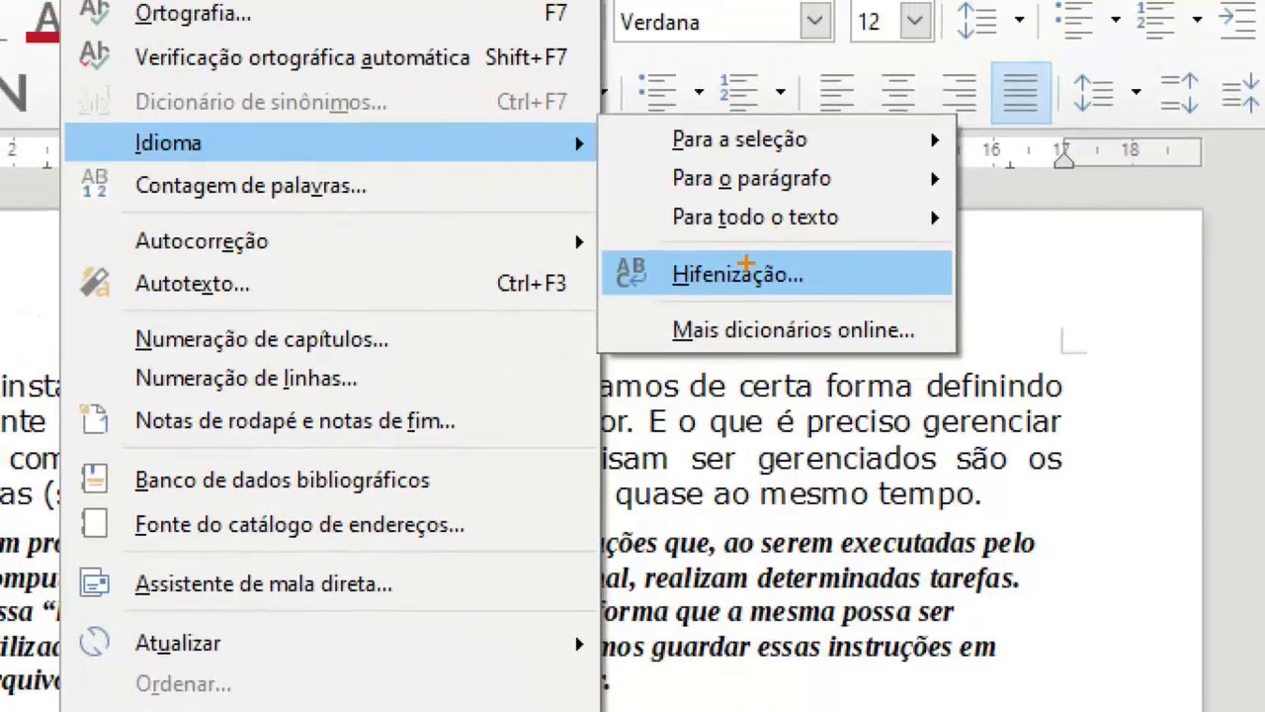
left_click_drag(682, 294, 758, 297)
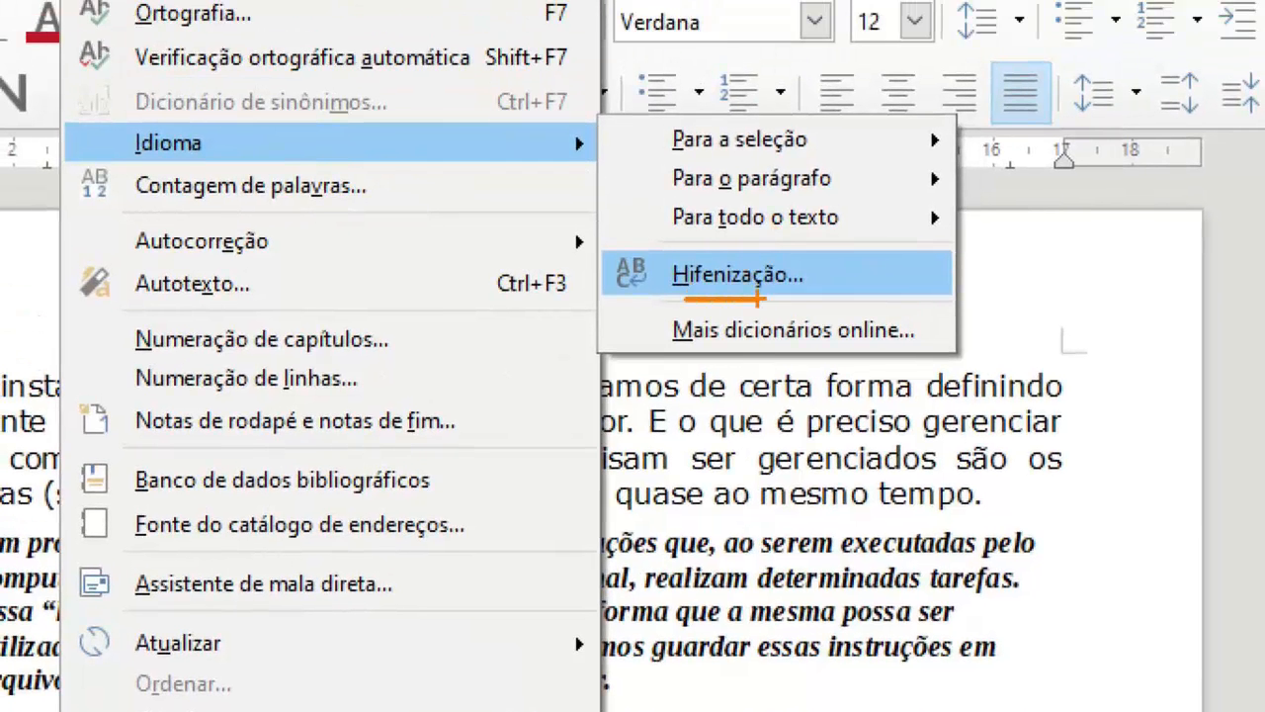
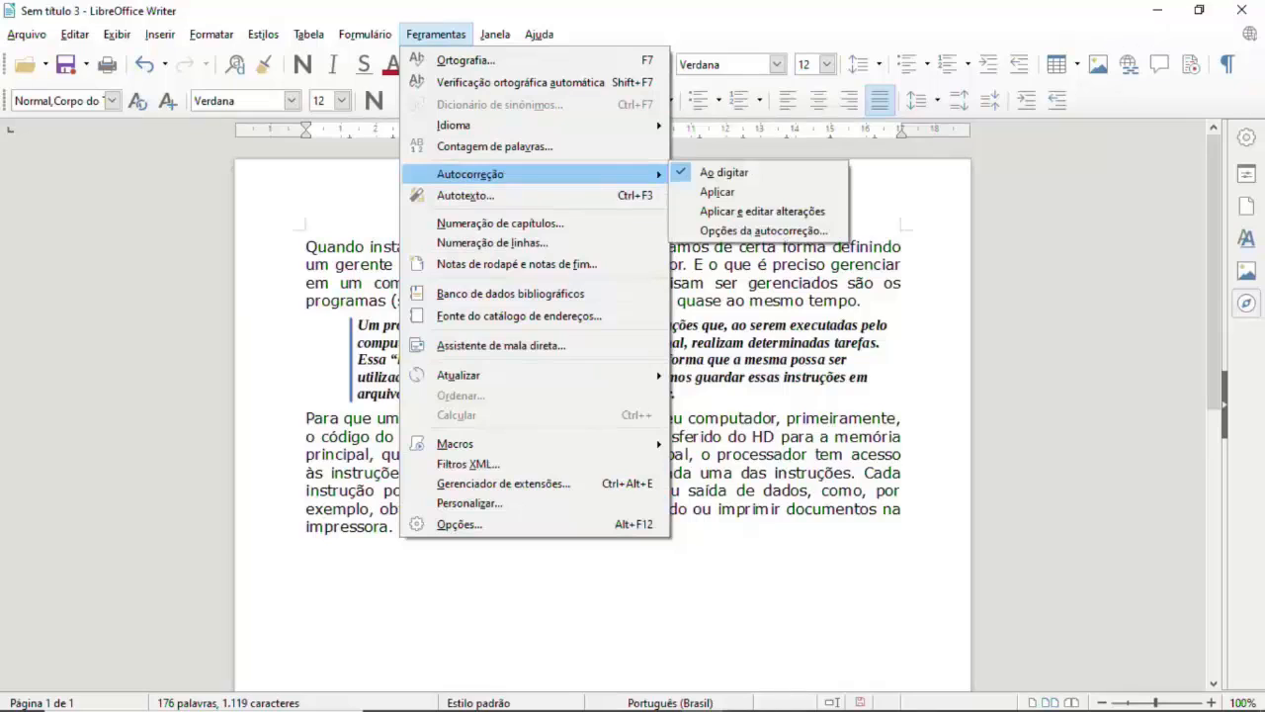
Step: Open the AutoCorrect options, and examine the automatic bold, italic, strikethrough and underline rule
key("Down")
key("Down")
key("Down")
key("Down")
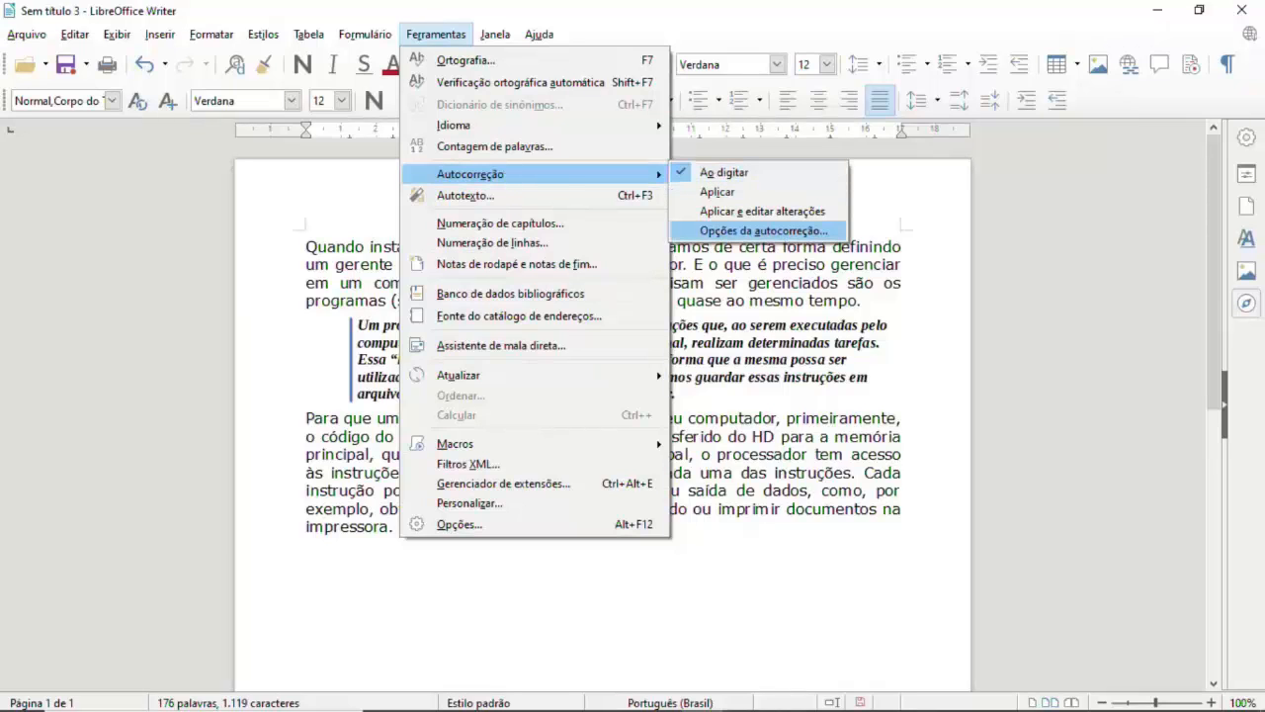
key("Return")
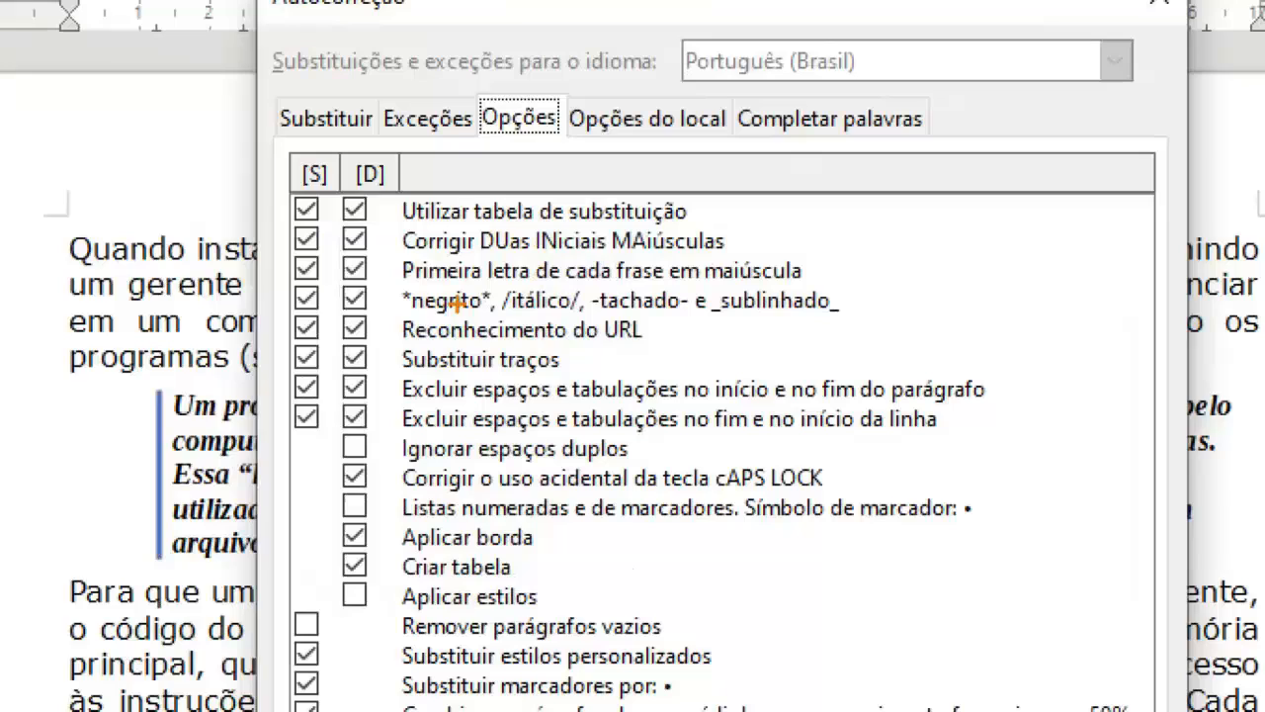
left_click_drag(405, 312, 484, 313)
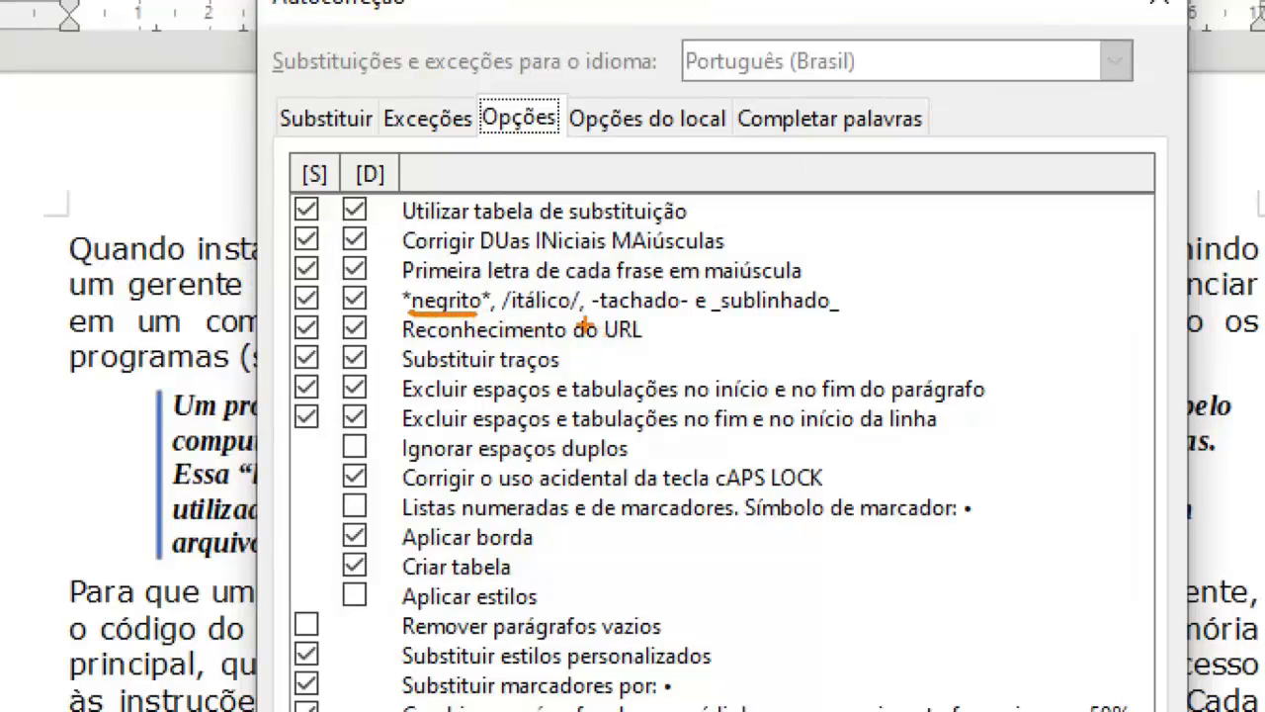
left_click_drag(514, 321, 563, 319)
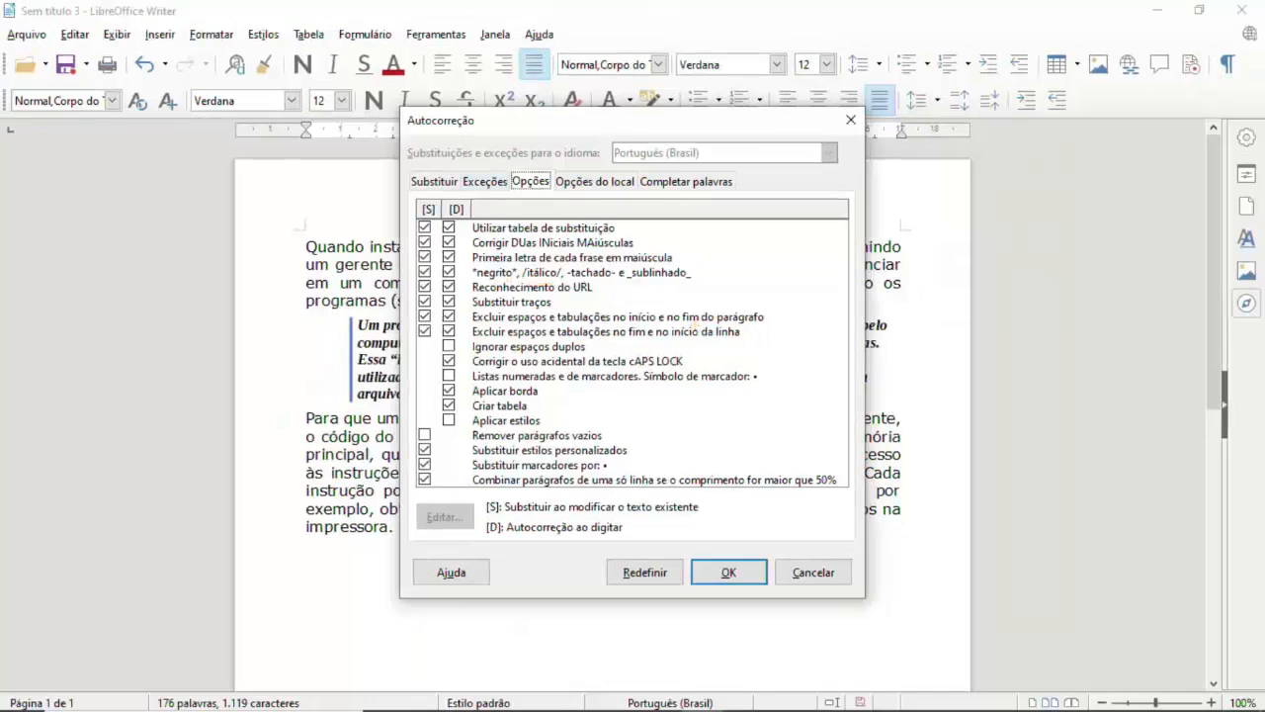
Step: Browse the AutoCorrect replacement table for Português (Brasil) down to the symbol and emoji entries beginning with s
left_click(433, 181)
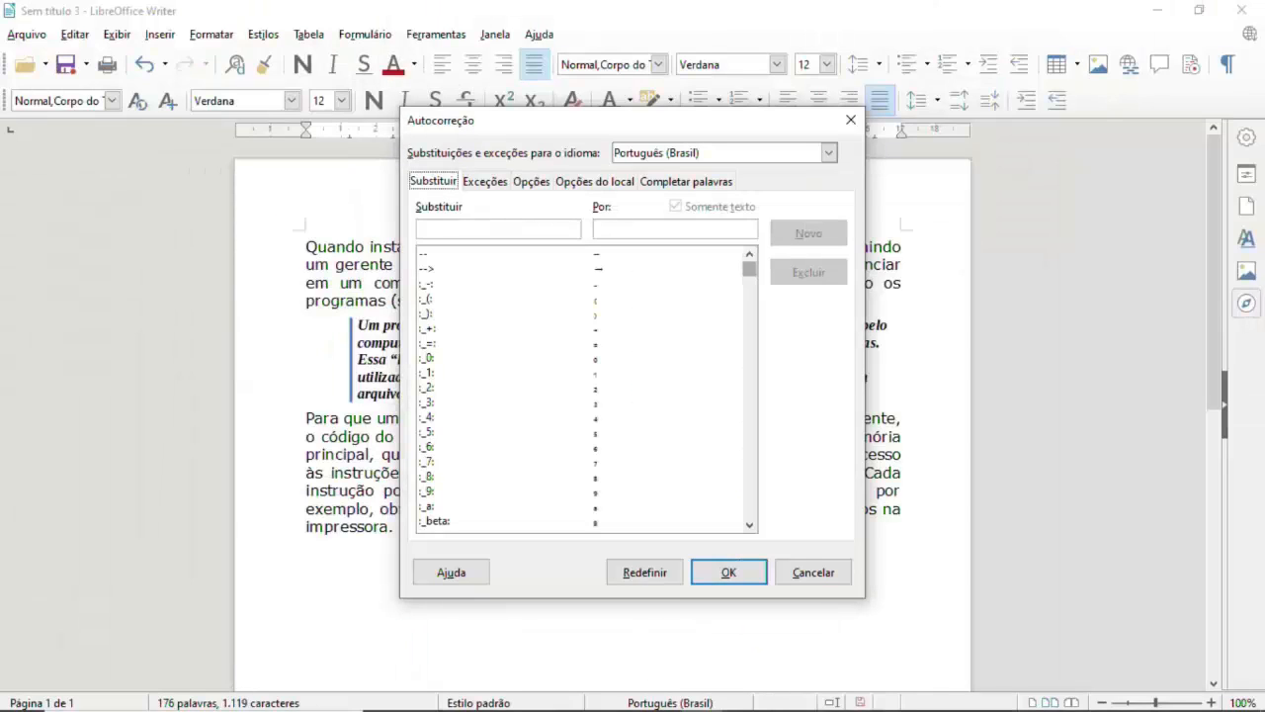
left_click_drag(749, 269, 749, 366)
scroll(583, 391, "down", 6)
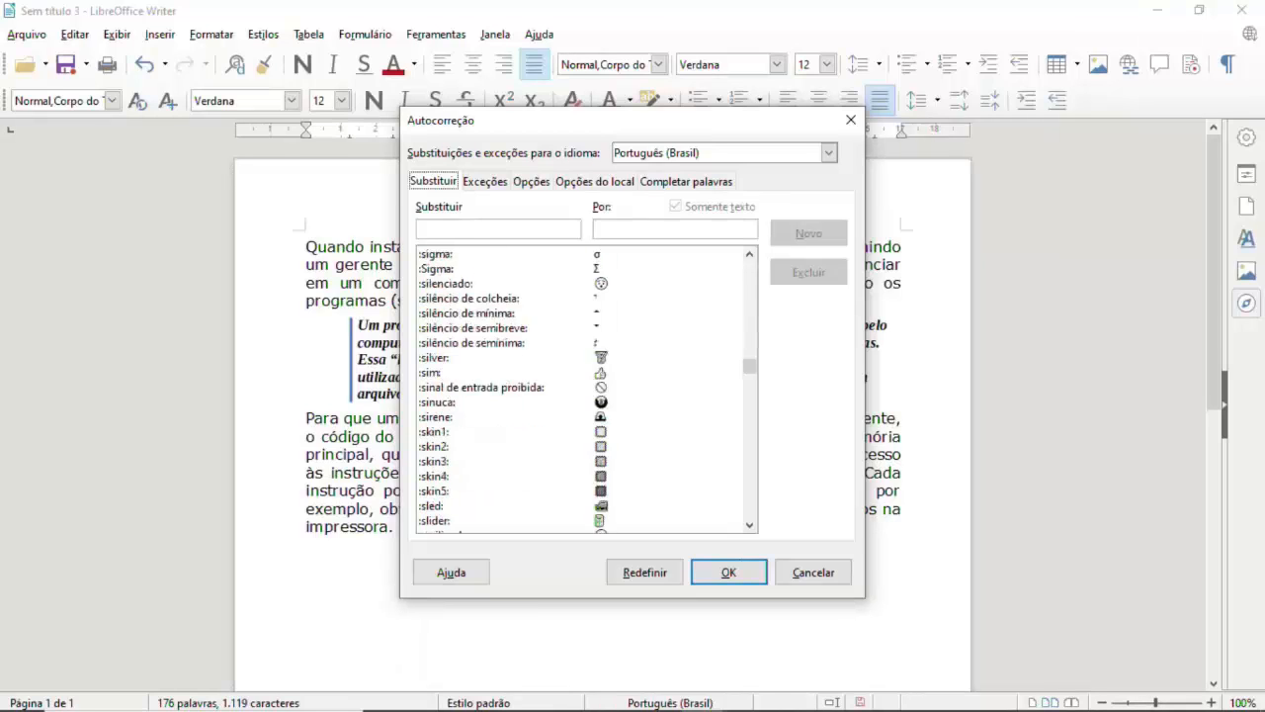
scroll(583, 391, "down", 5)
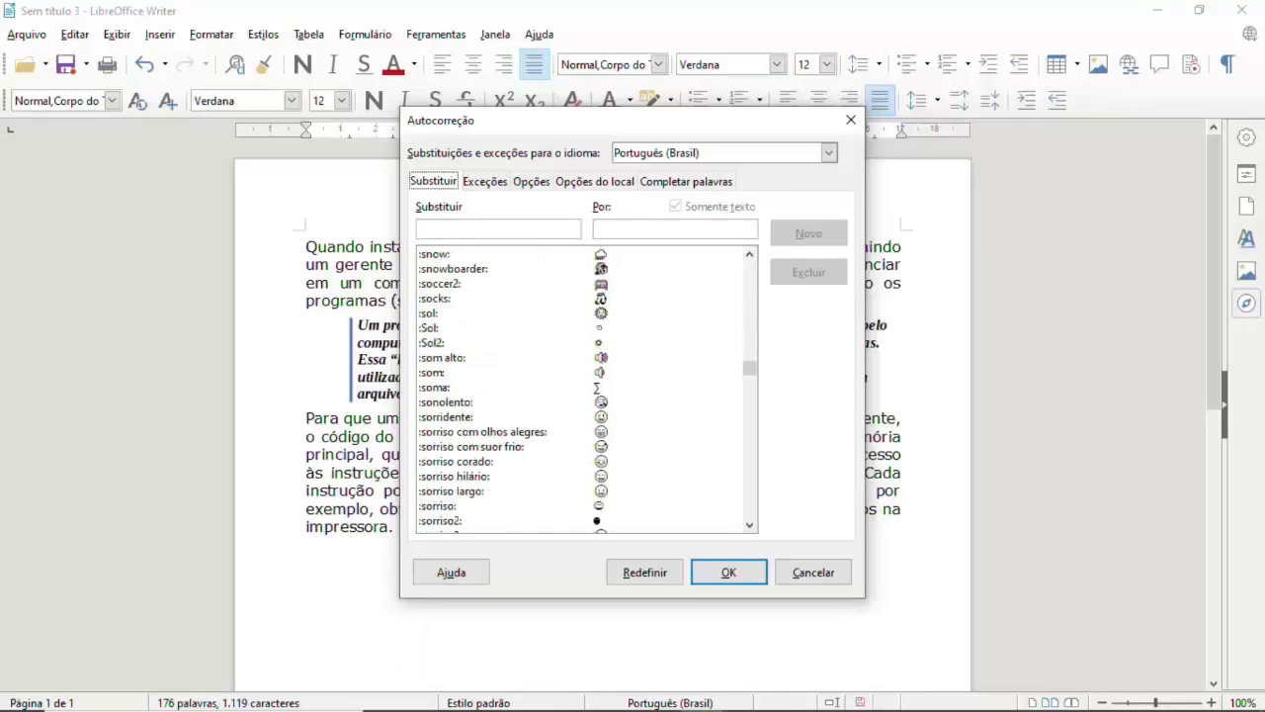
Step: Browse the remaining AutoCorrect replacement entries from s to t, return to the start of the table, and accept the dialog
scroll(583, 391, "down", 8)
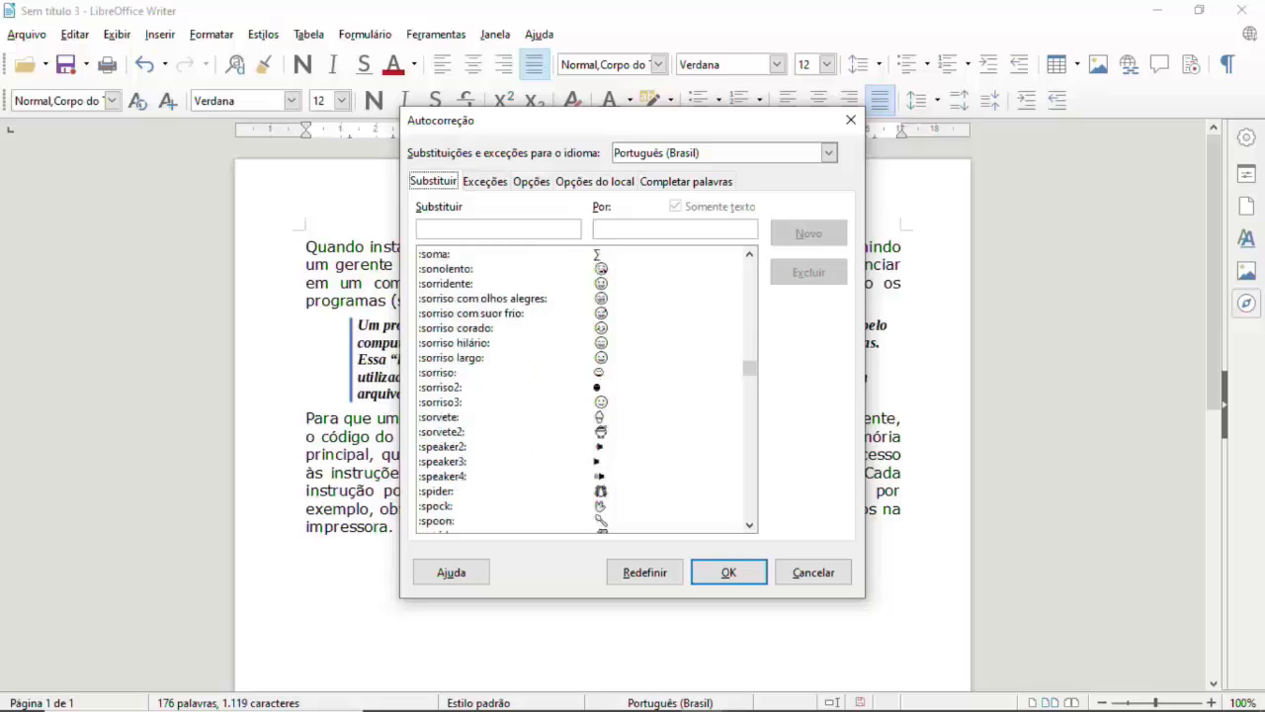
scroll(583, 392, "down", 2)
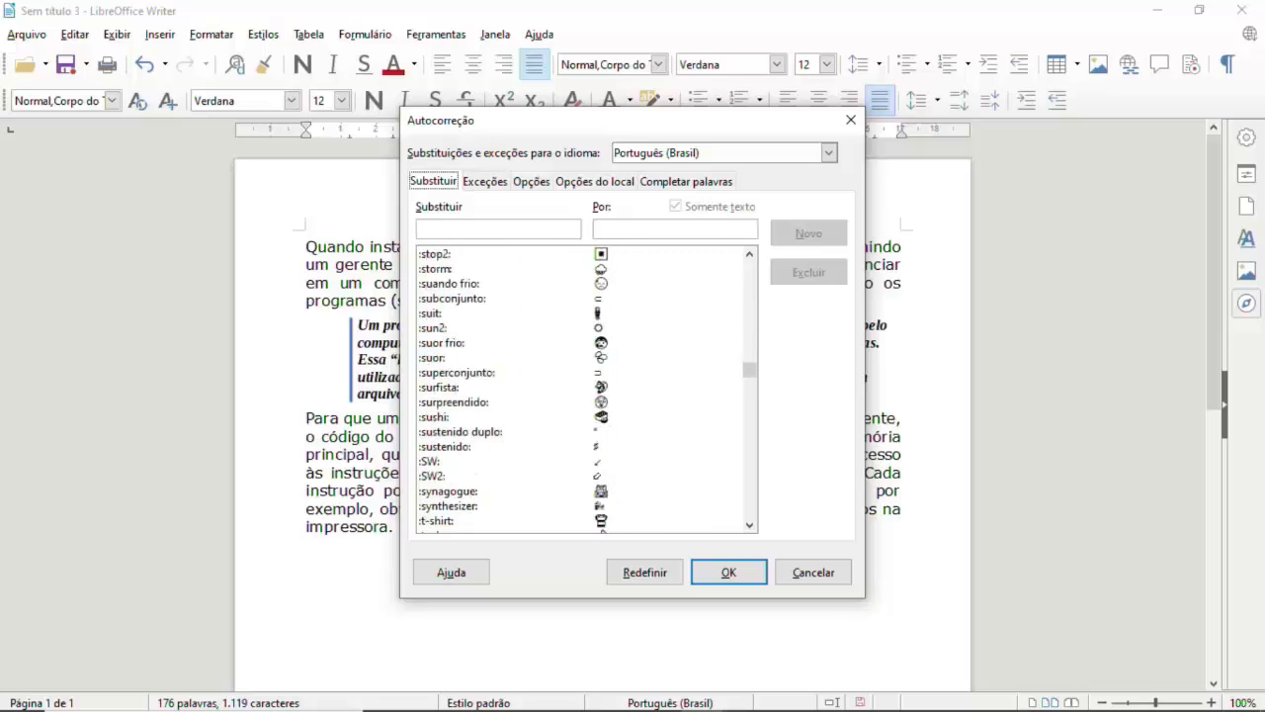
scroll(583, 391, "down", 13)
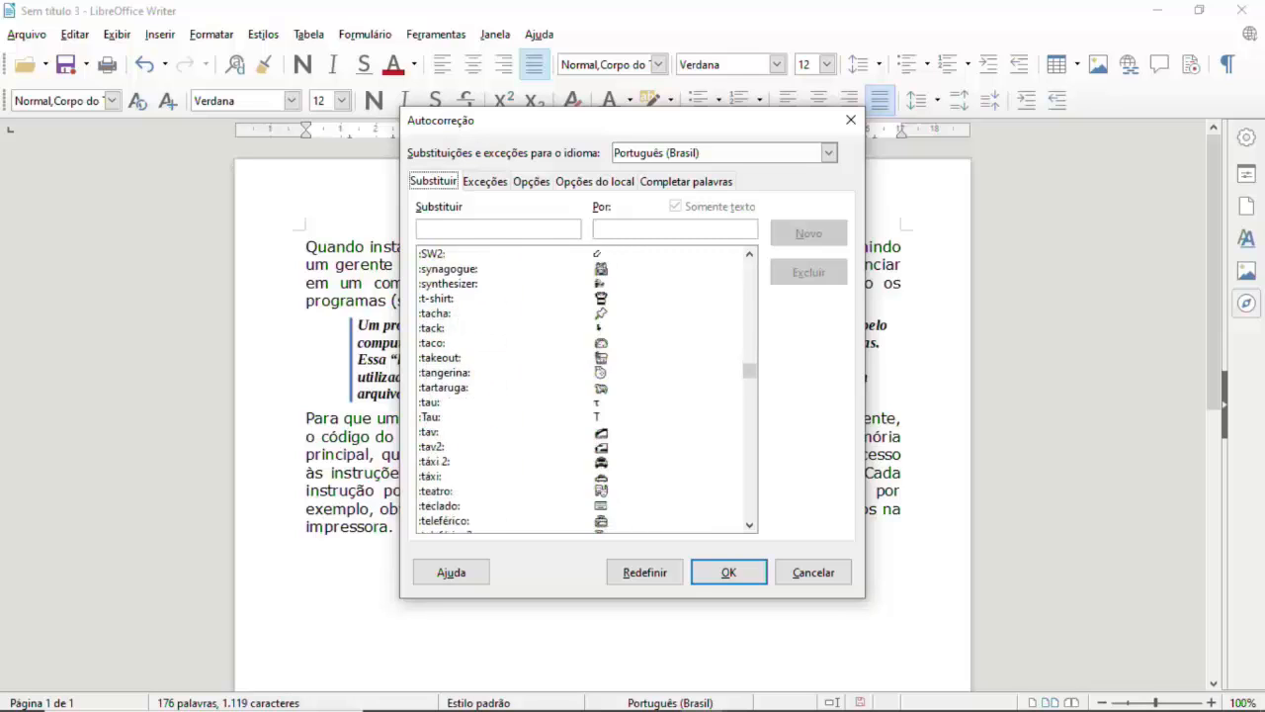
scroll(583, 392, "down", 10)
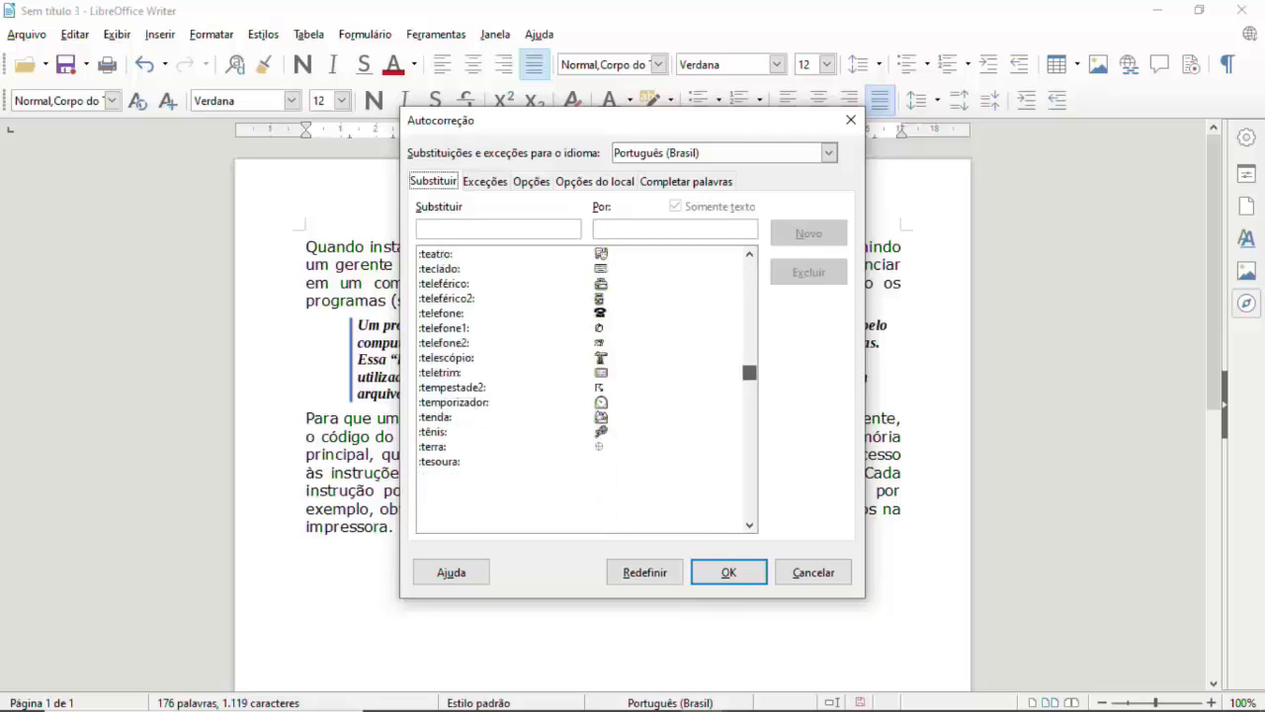
key("Home")
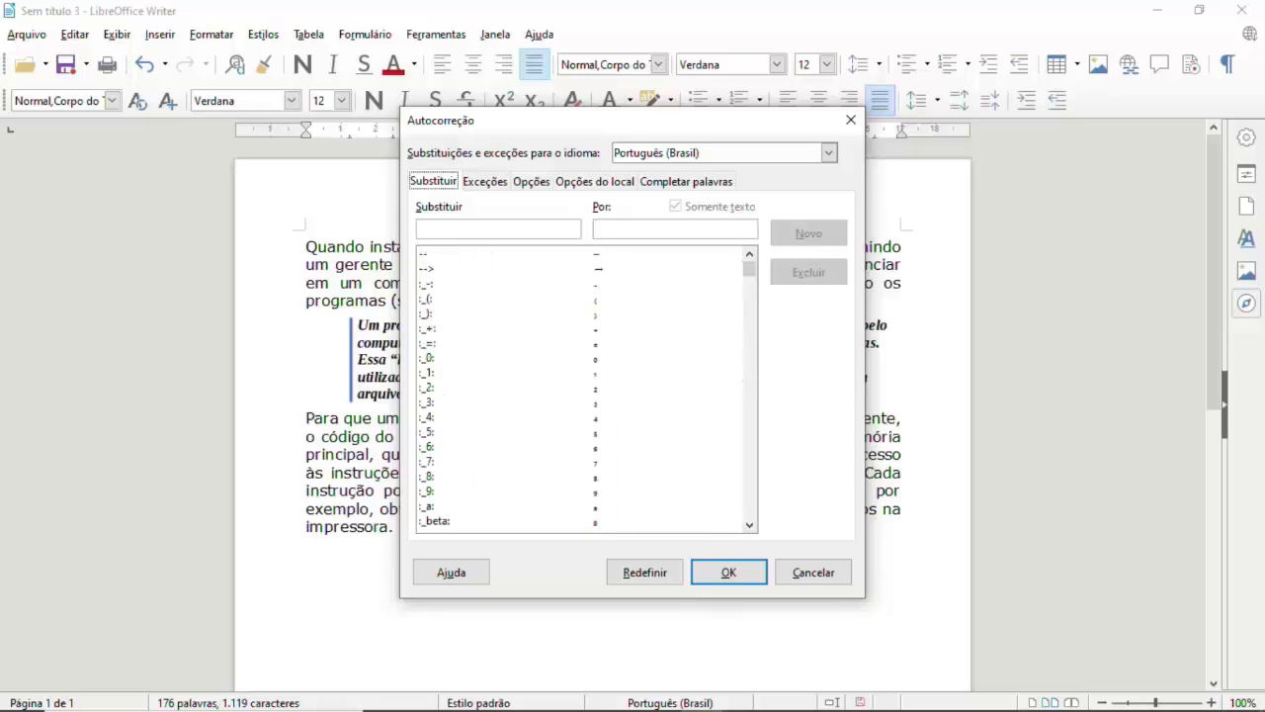
left_click(728, 572)
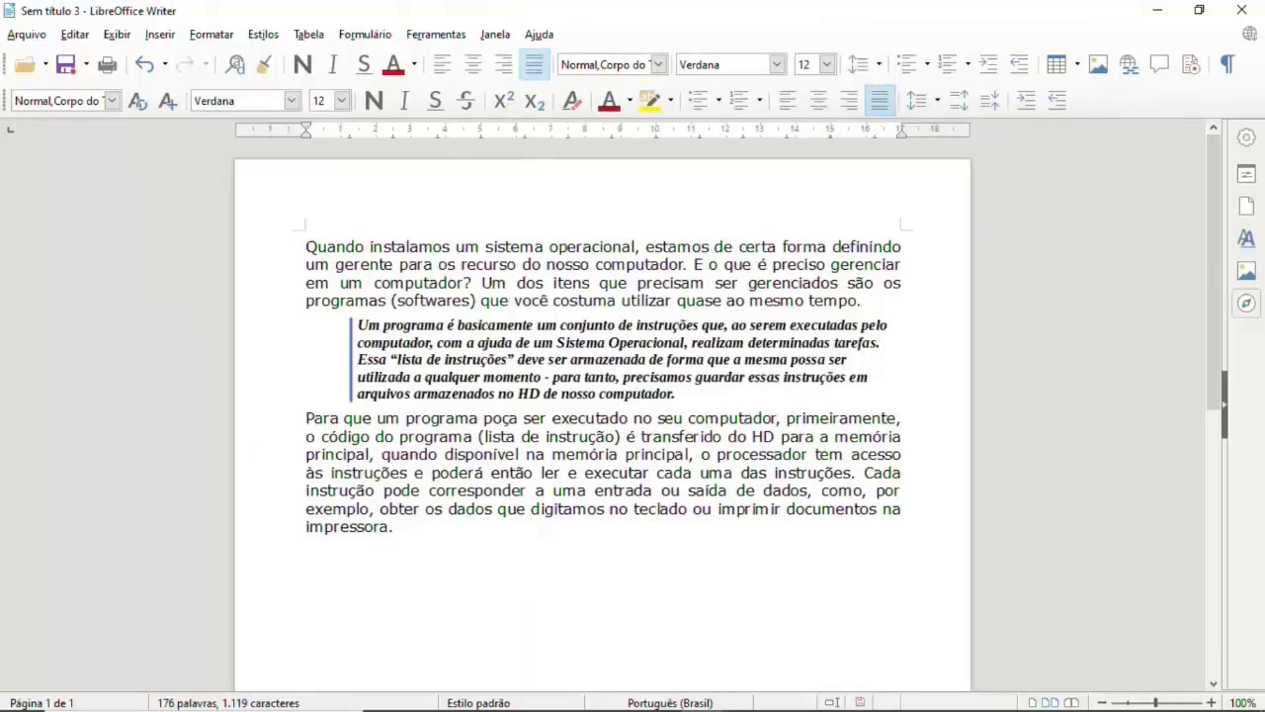
Step: Collapse and restore the sidebar, and review the decks and options offered in its settings
left_click(1224, 403)
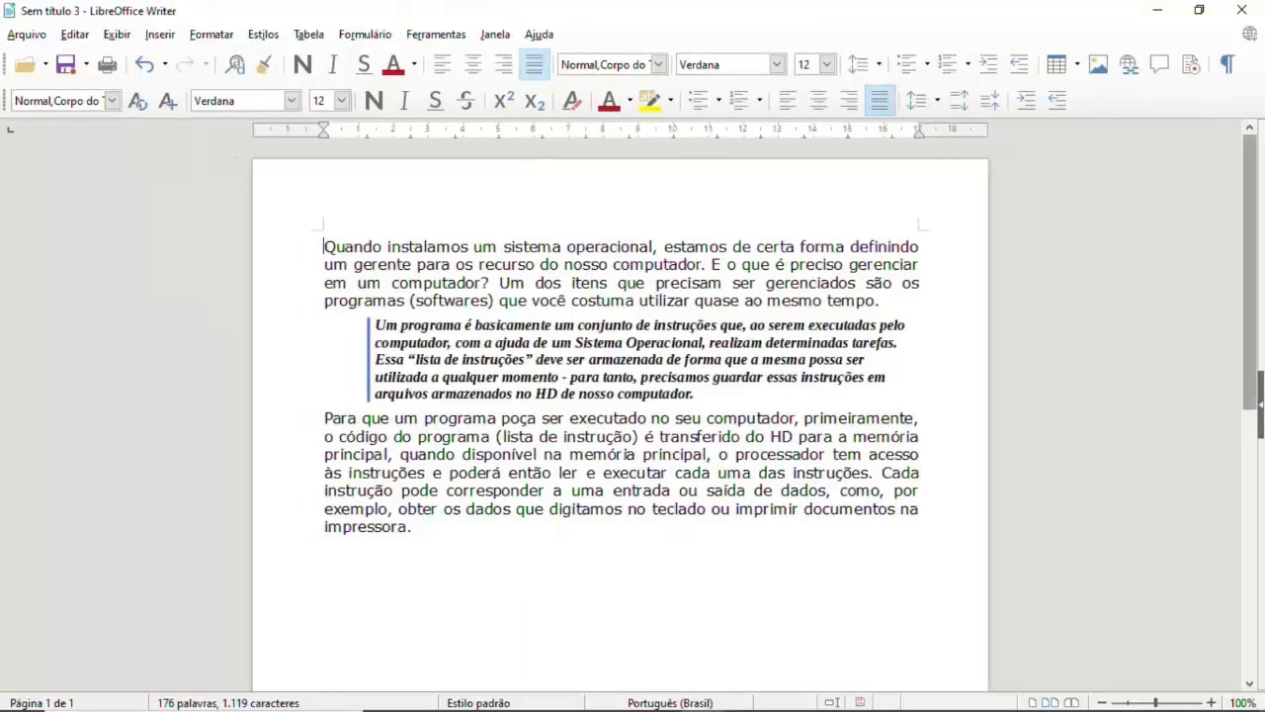
left_click(1260, 404)
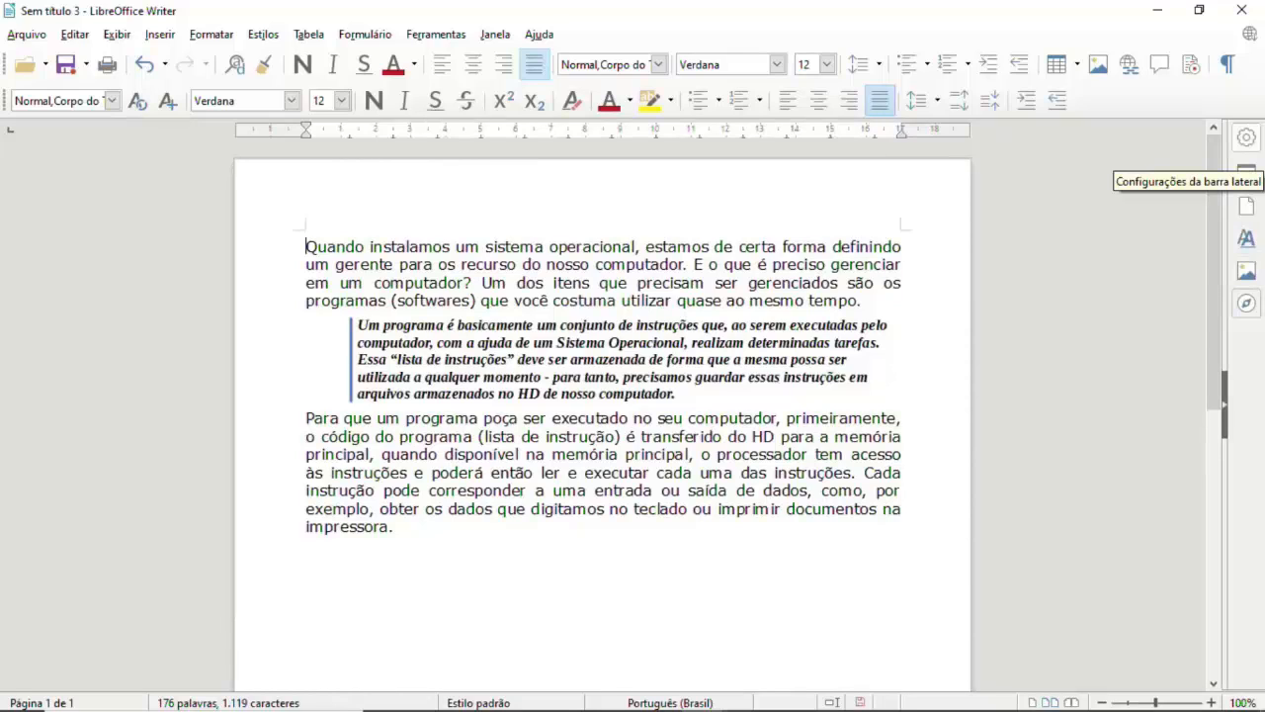
left_click(1246, 138)
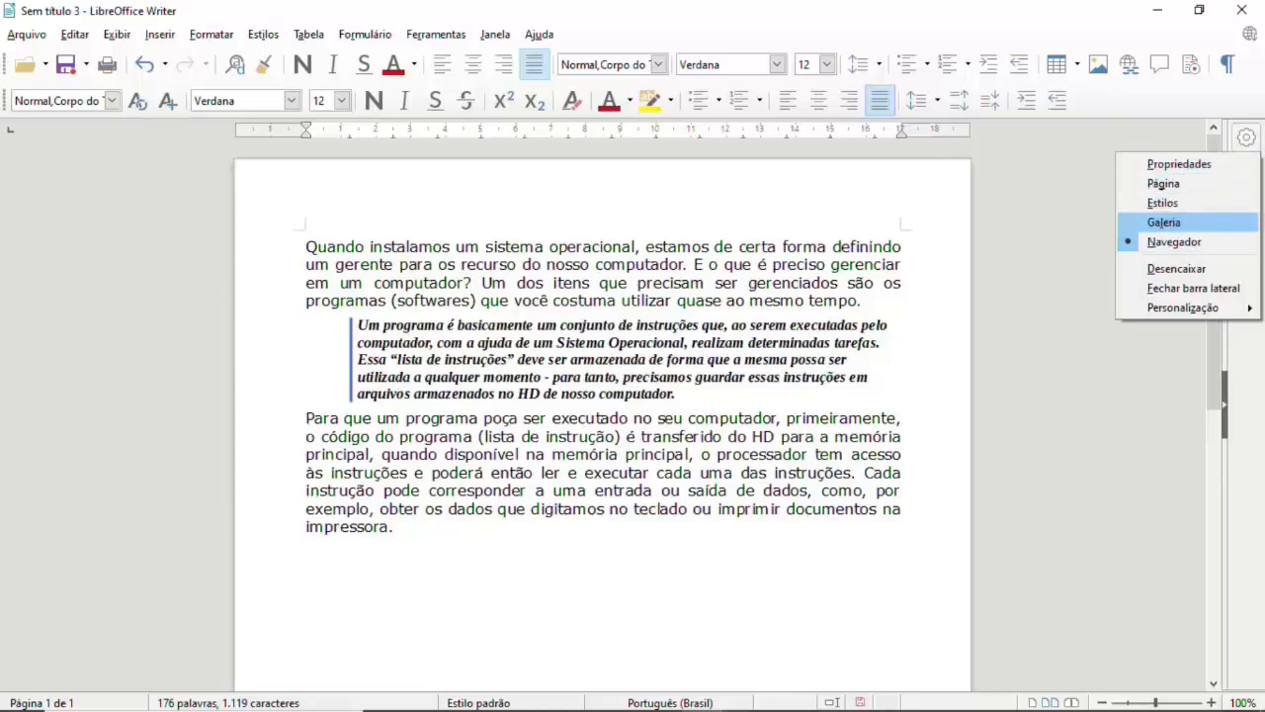
key("Escape")
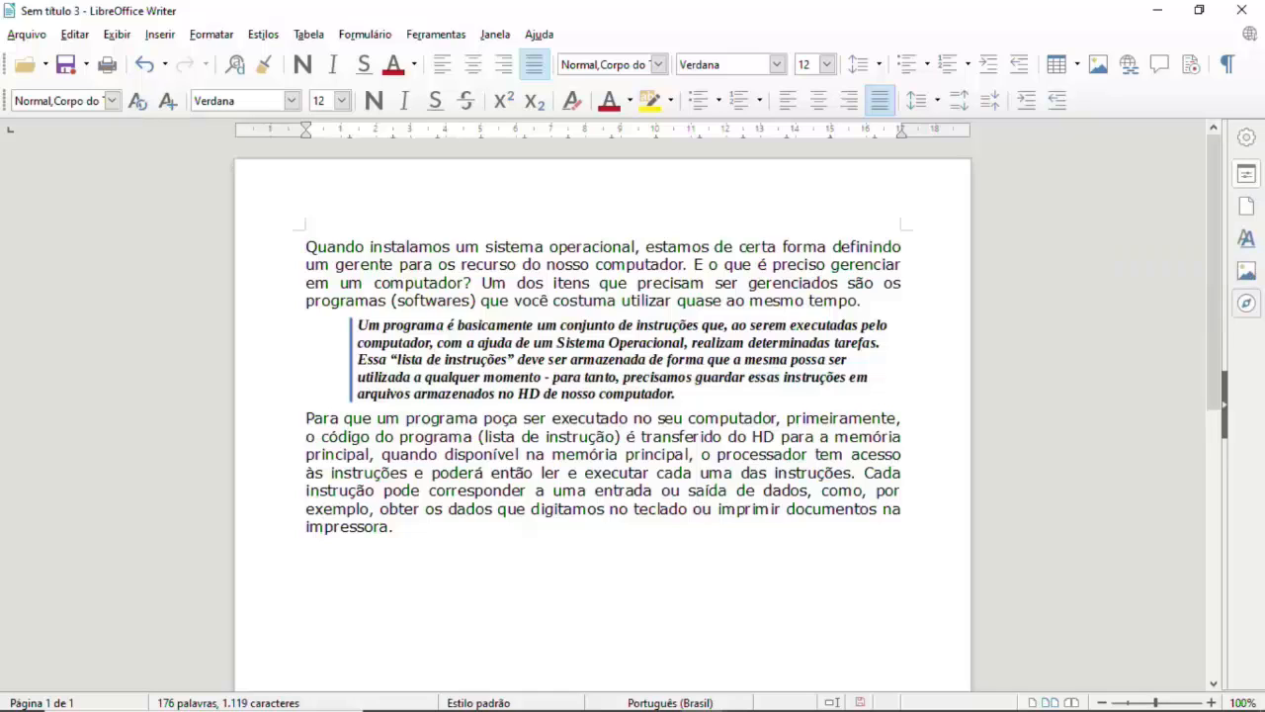
Step: View the sidebar's Properties, Page, Styles, Gallery and Navigator decks one after another
left_click(1246, 174)
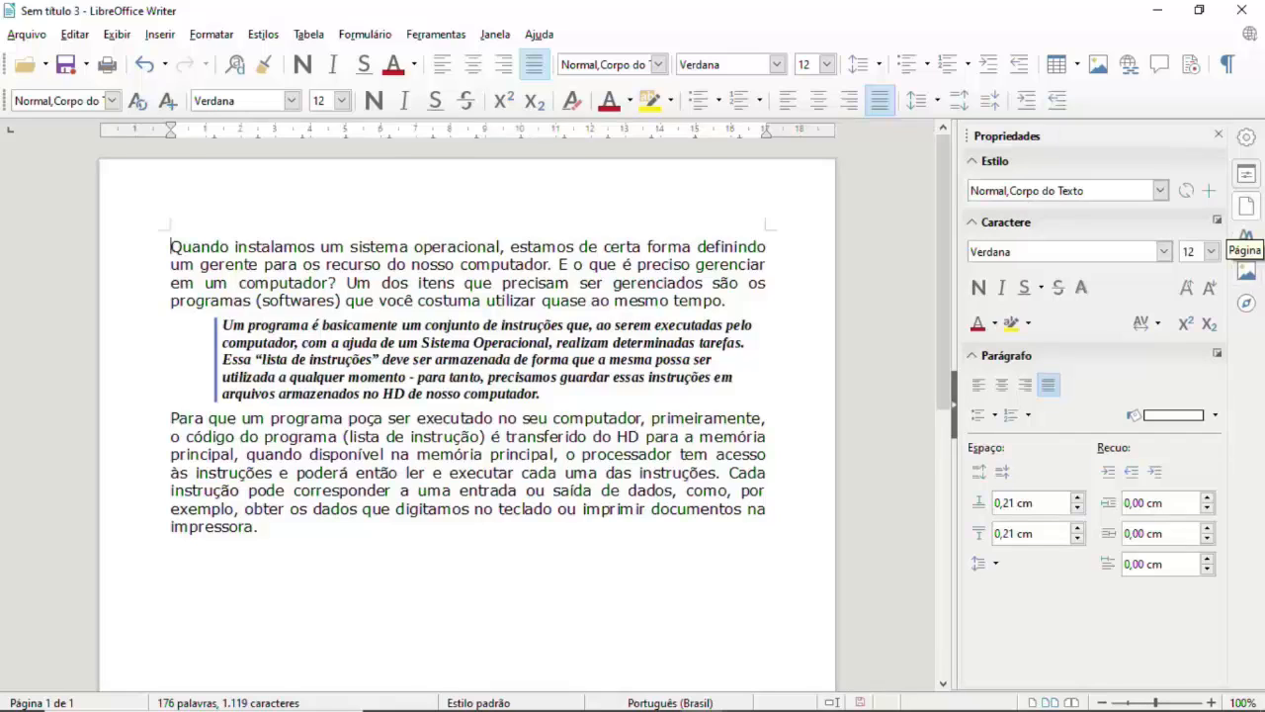
left_click(1246, 206)
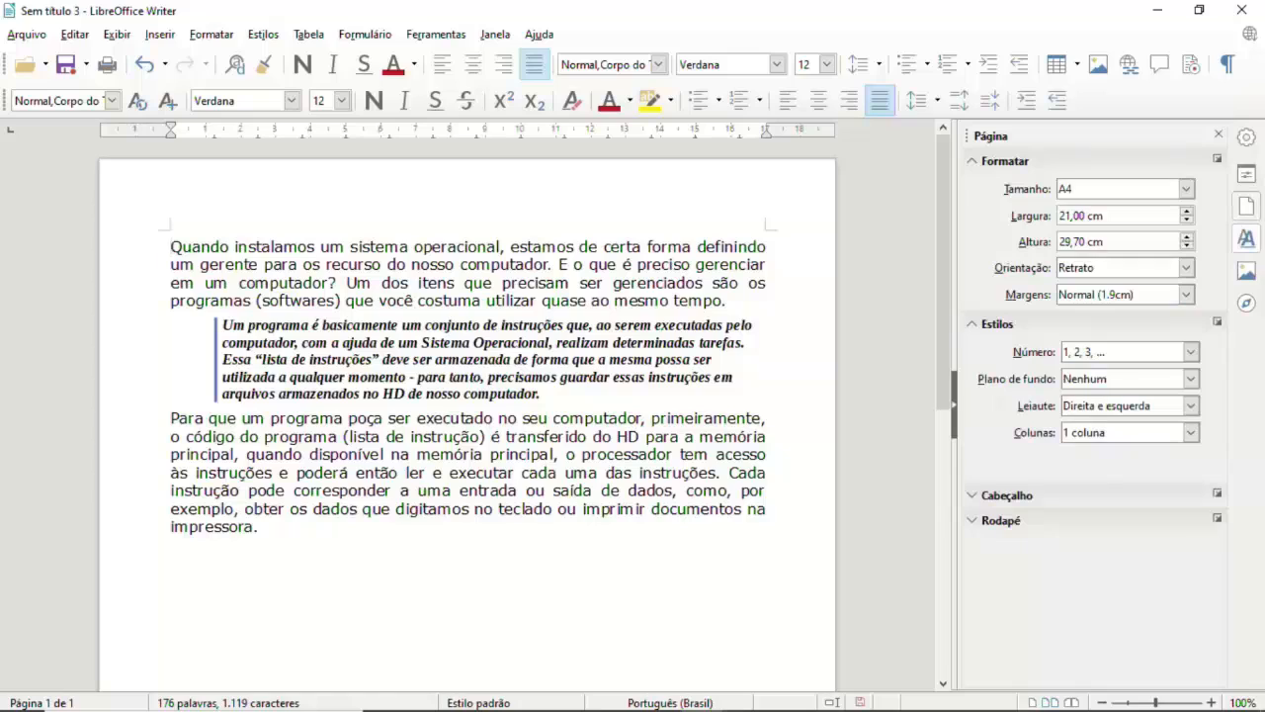
left_click(1247, 240)
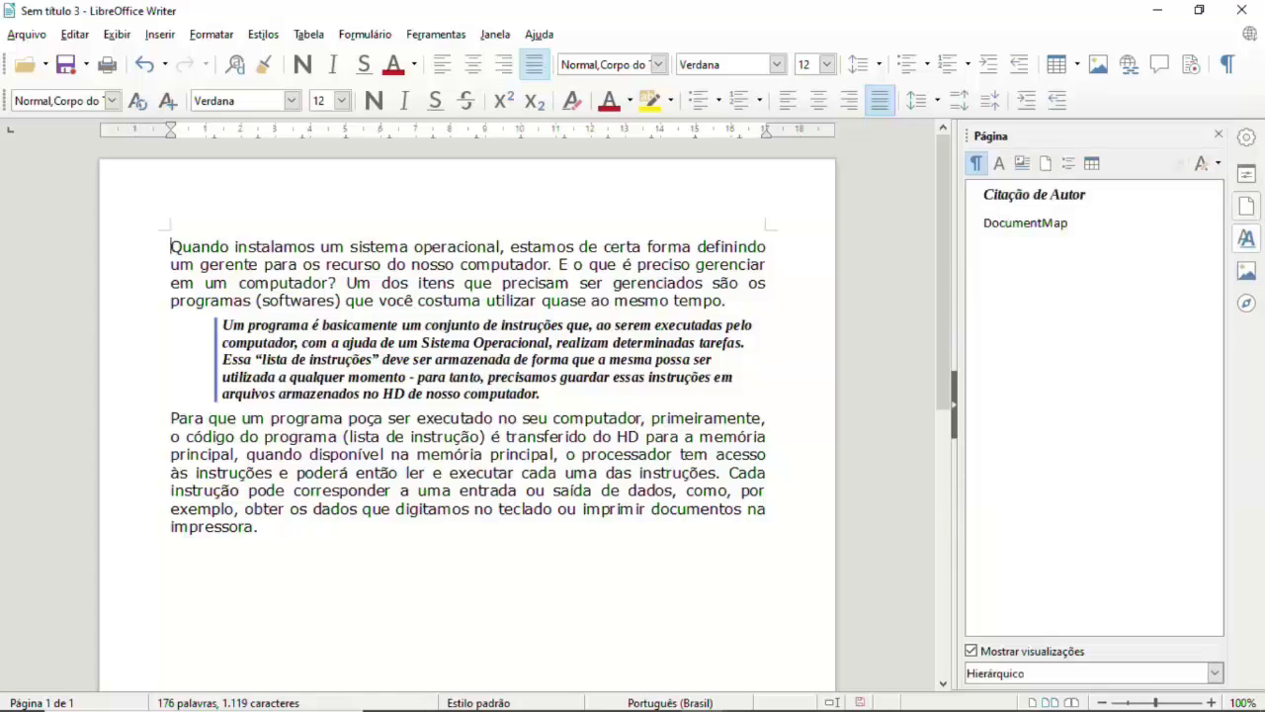
left_click(1245, 272)
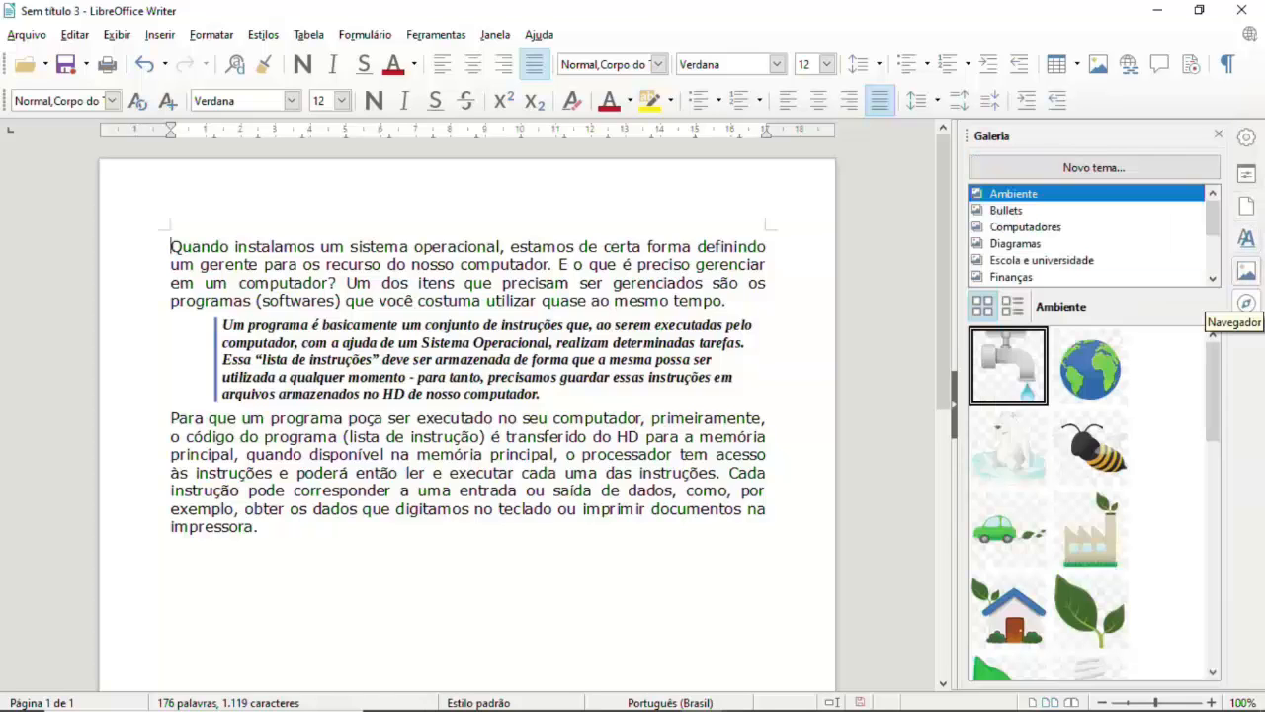
left_click(1247, 304)
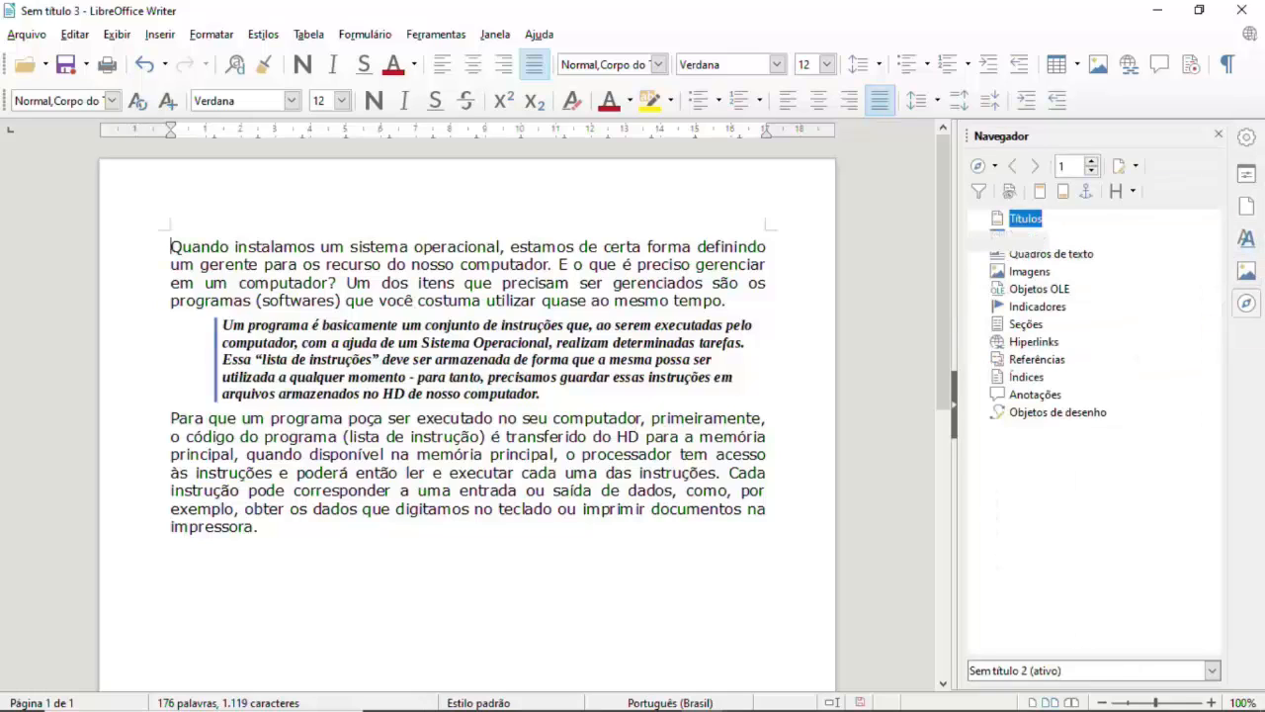
Step: Locate the Navigator command among the view commands, and hide the sidebar
key("alt+x")
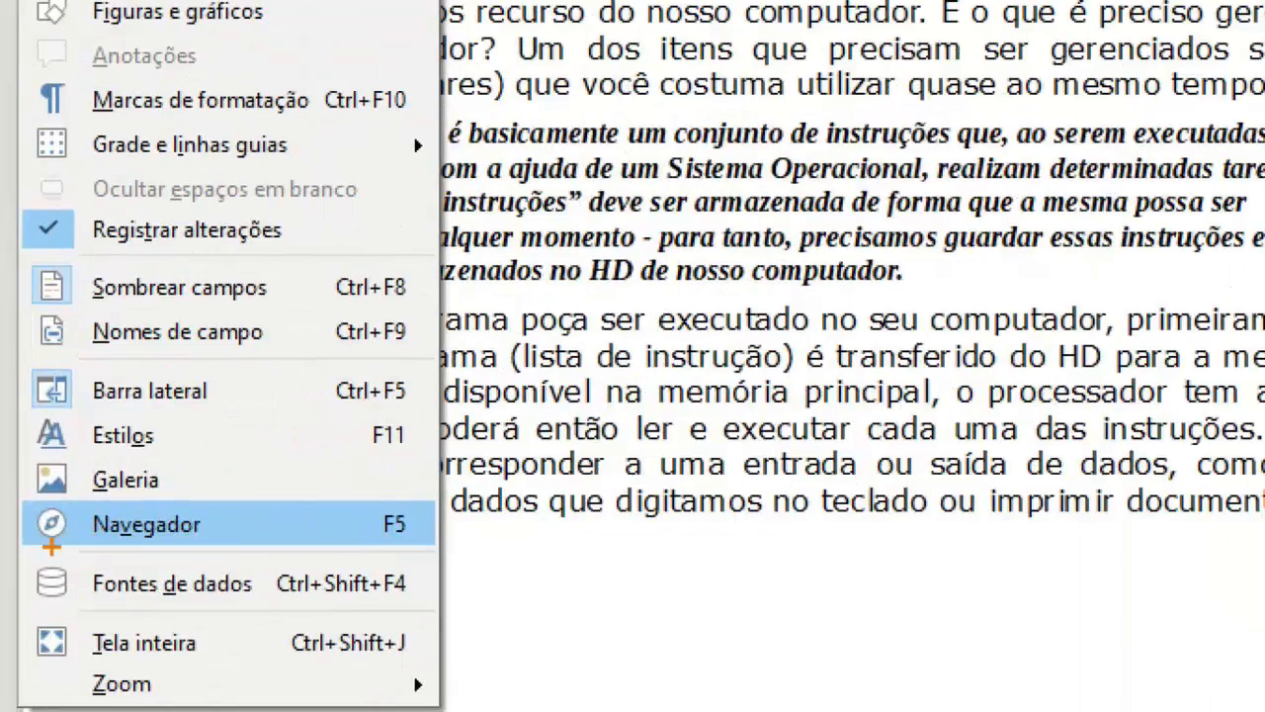
left_click_drag(51, 542, 267, 530)
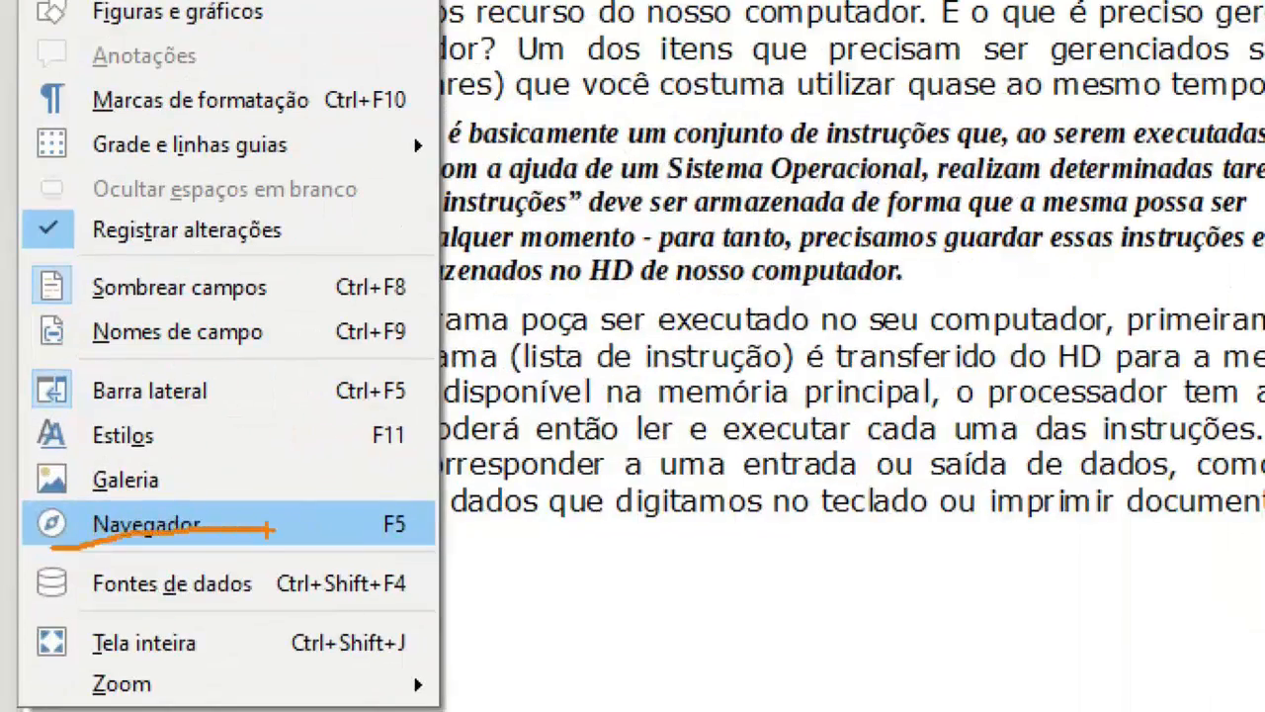
key("Return")
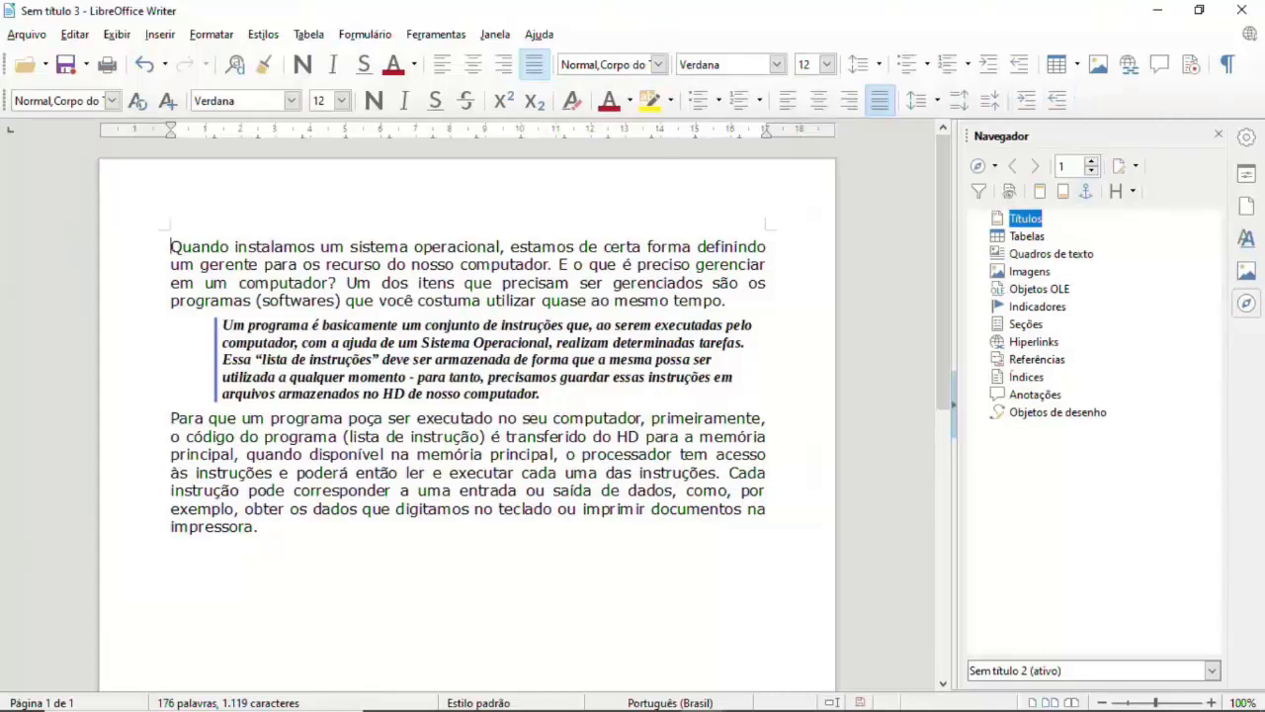
key("ctrl+F5")
Step: Open the Navigator as a floating window, examine its page number box and content categories, and close it
key("alt+x")
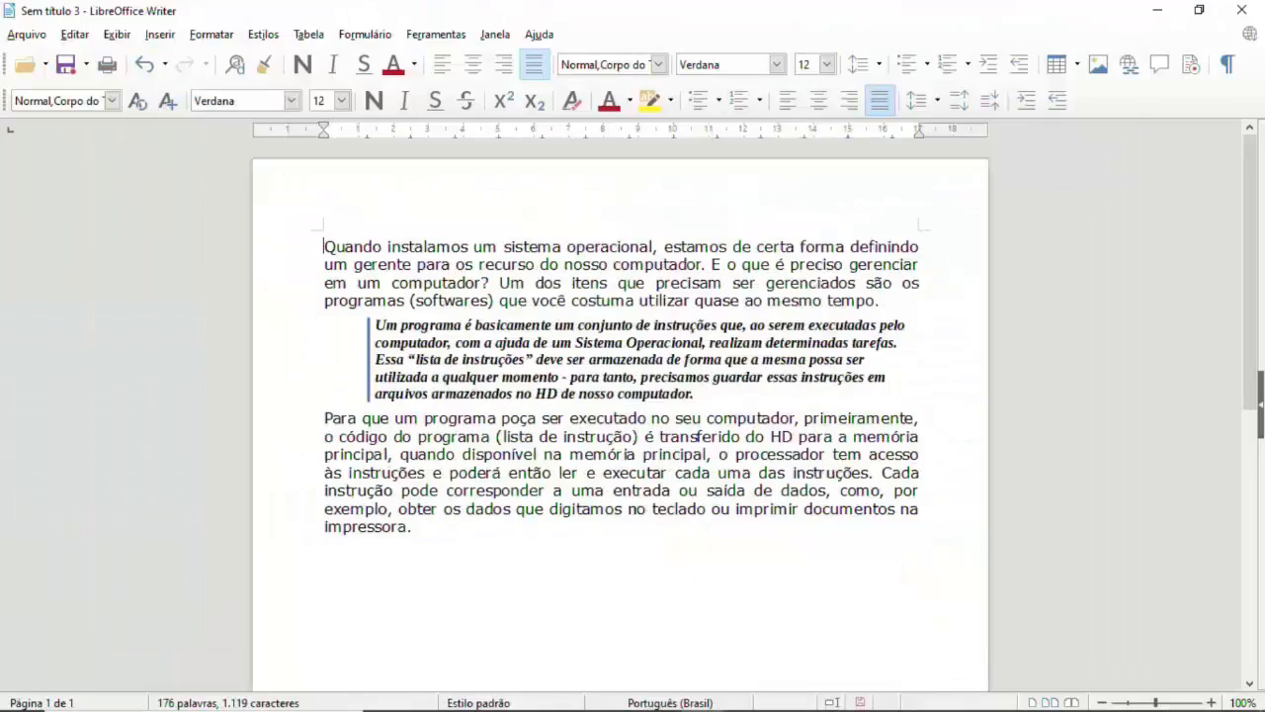
left_click(117, 35)
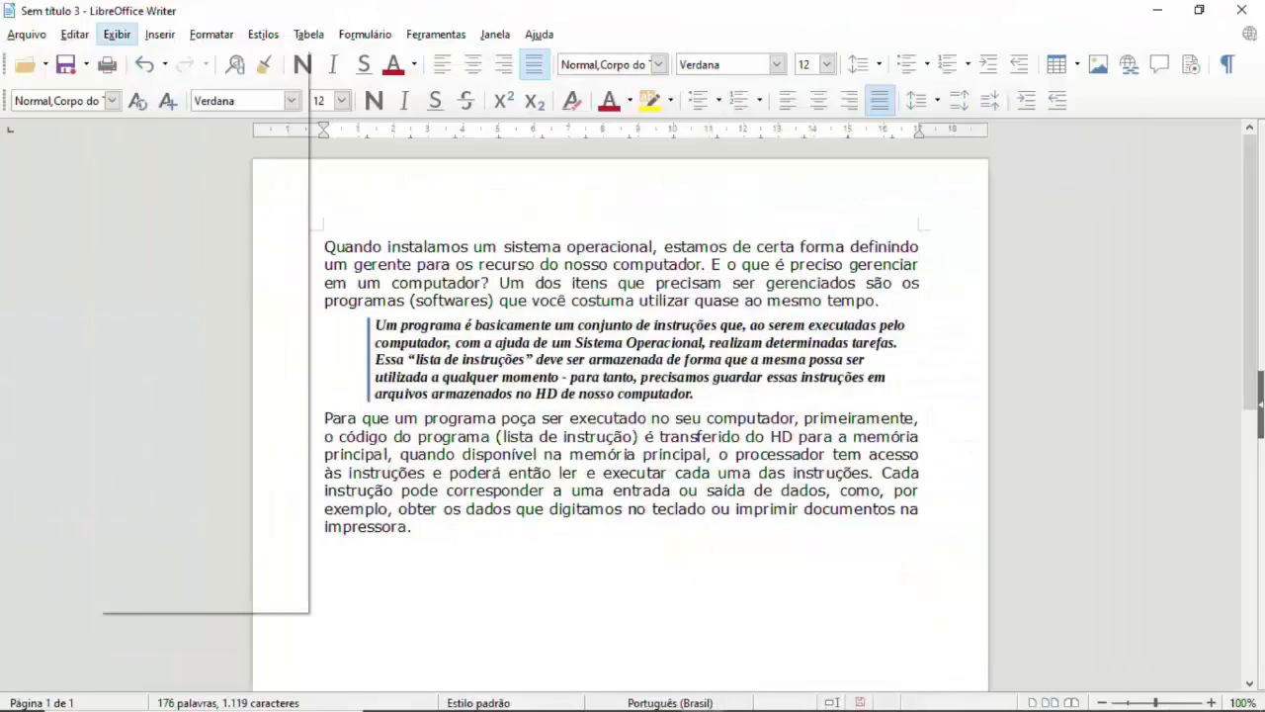
left_click(161, 521)
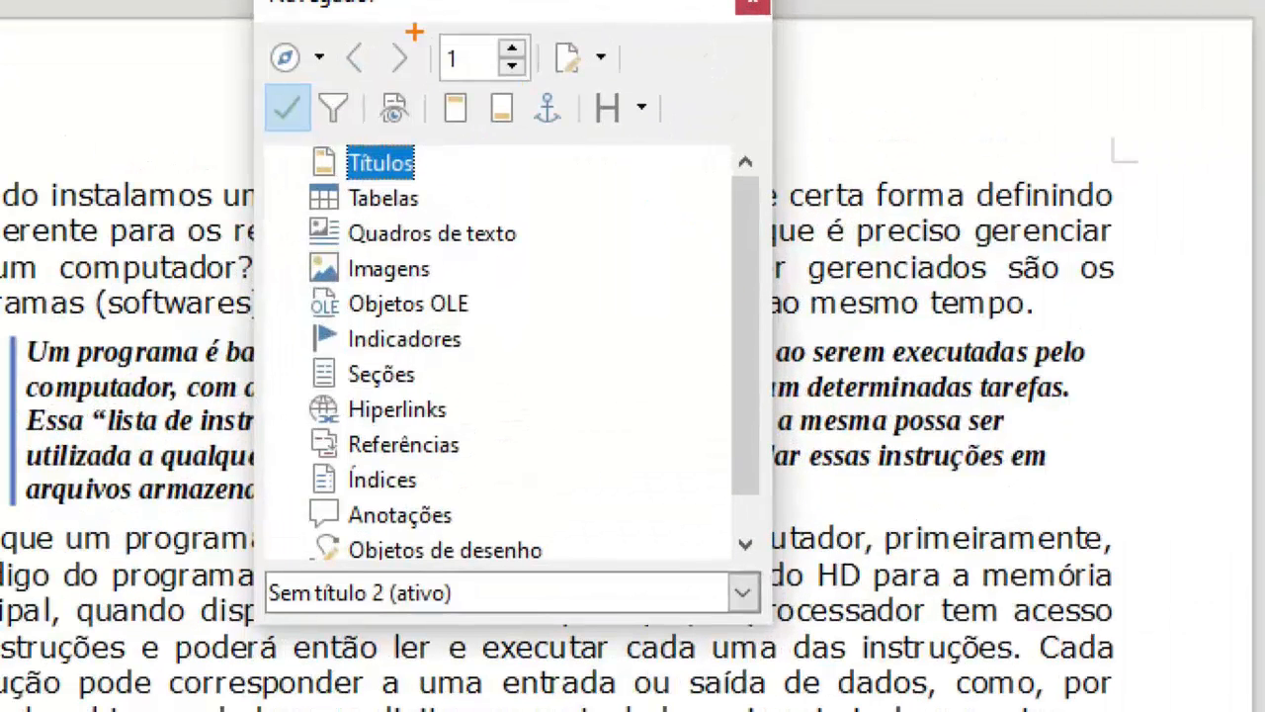
left_click_drag(447, 62, 486, 71)
left_click_drag(457, 202, 512, 203)
left_click_drag(473, 417, 521, 418)
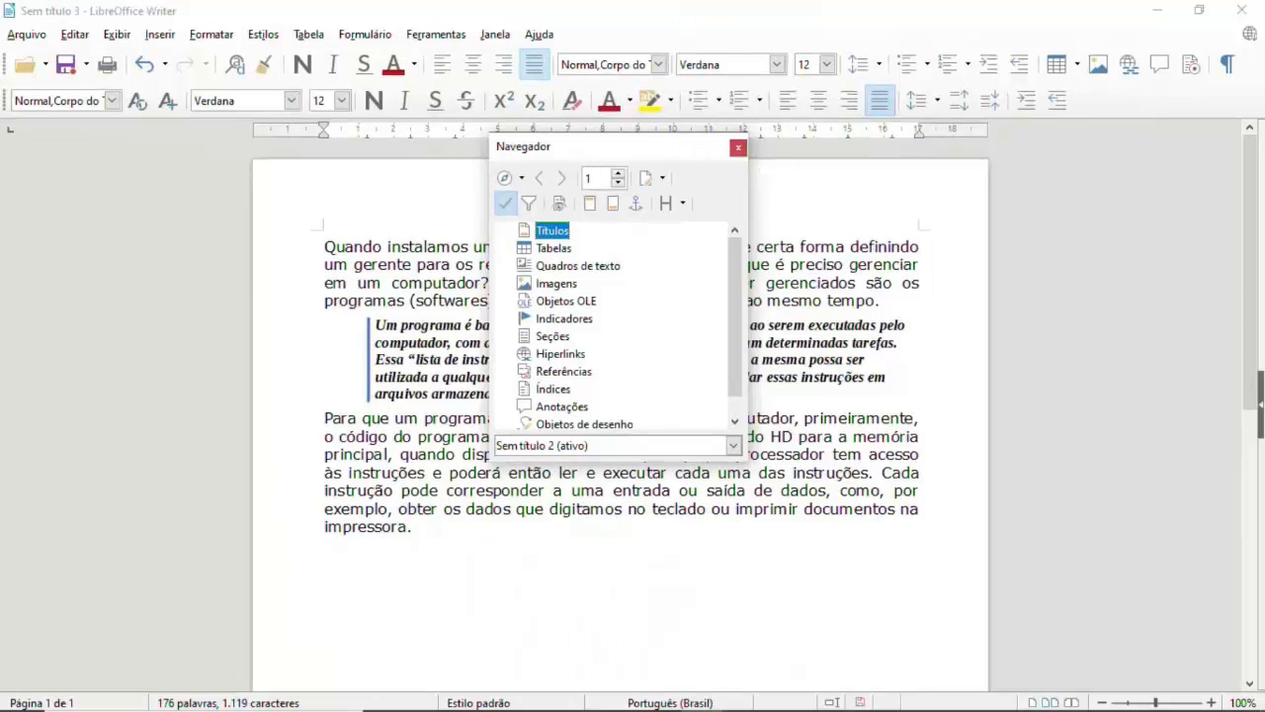
left_click(738, 147)
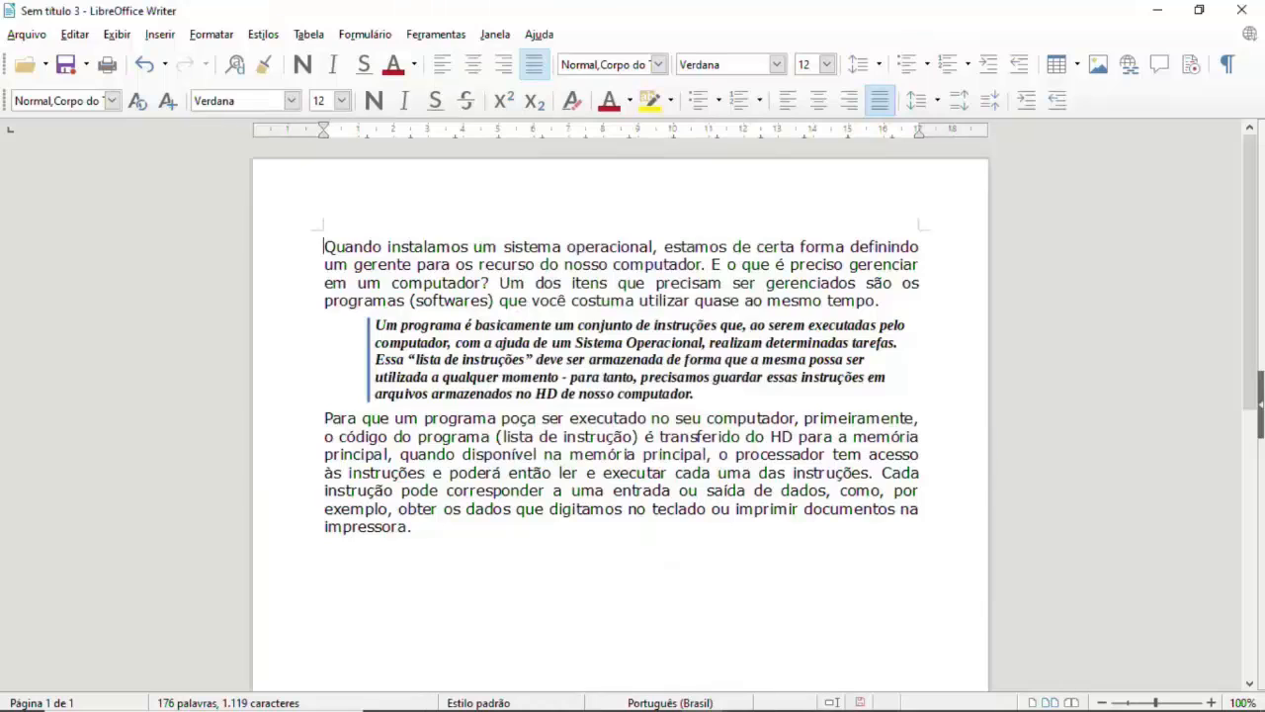
Step: Open the Go to Page dialog from the editing commands, and dismiss it without changing the page
left_click(117, 35)
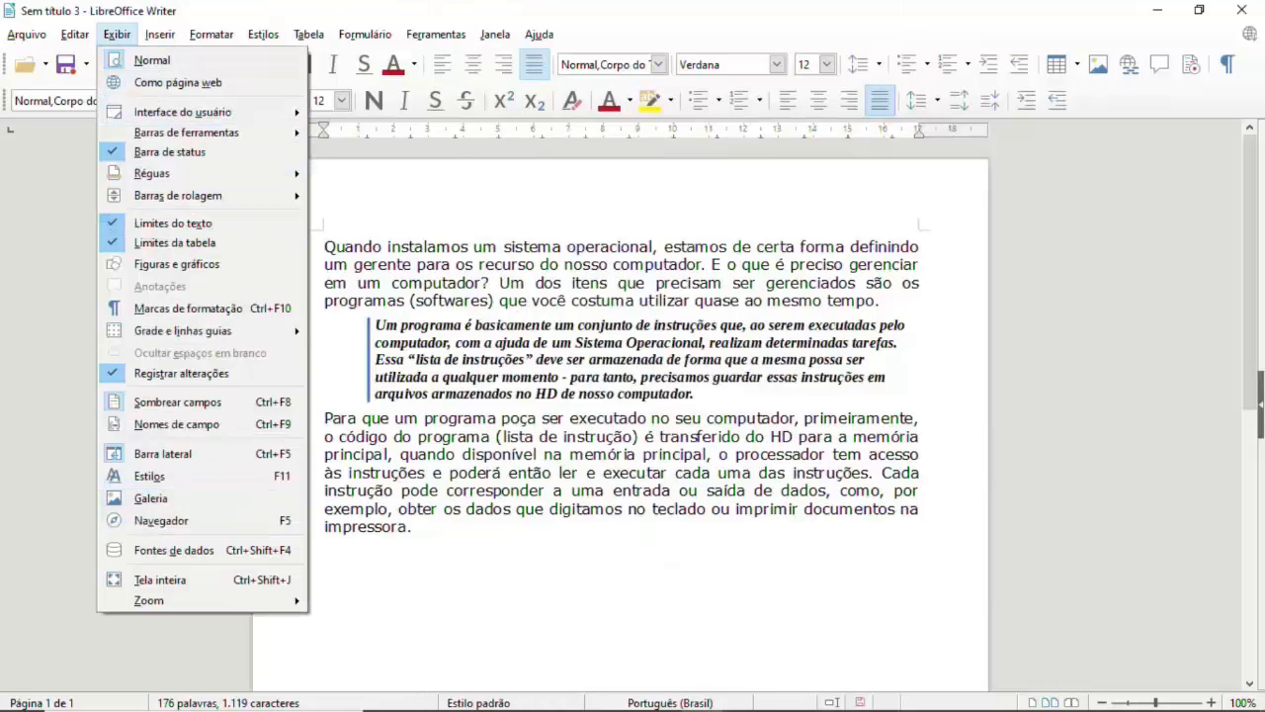
mouse_move(75, 34)
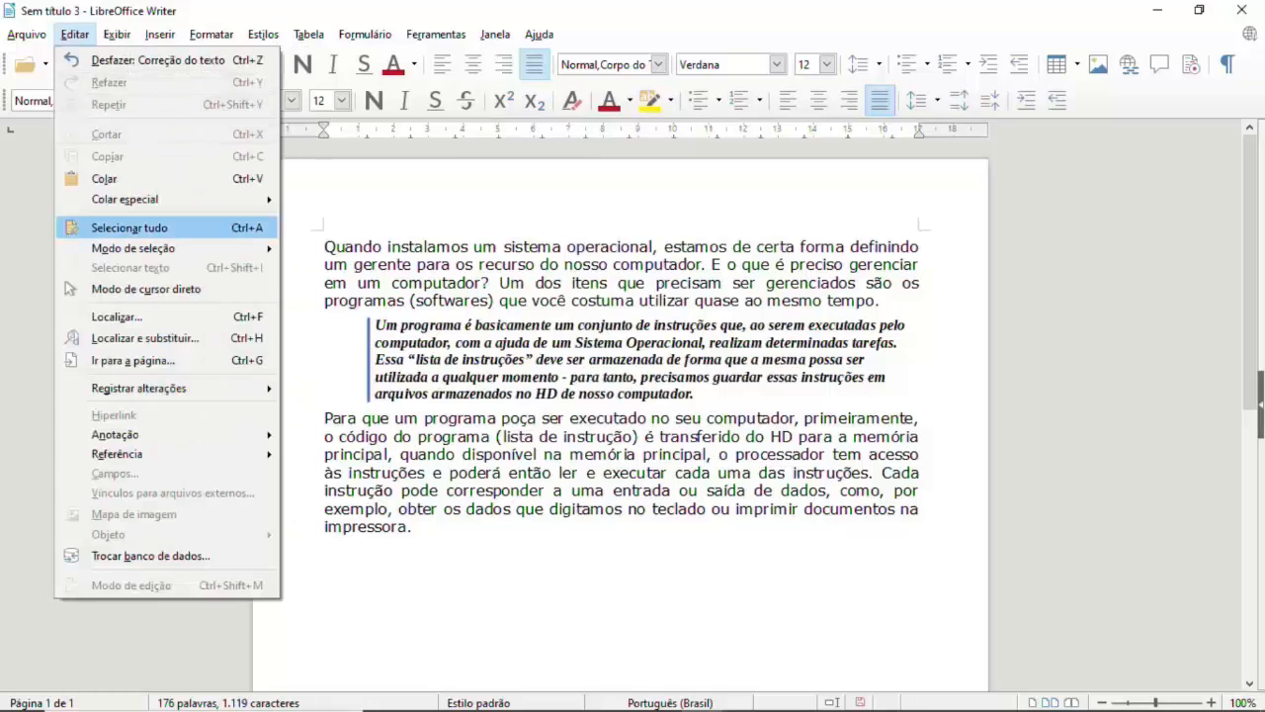
left_click(134, 360)
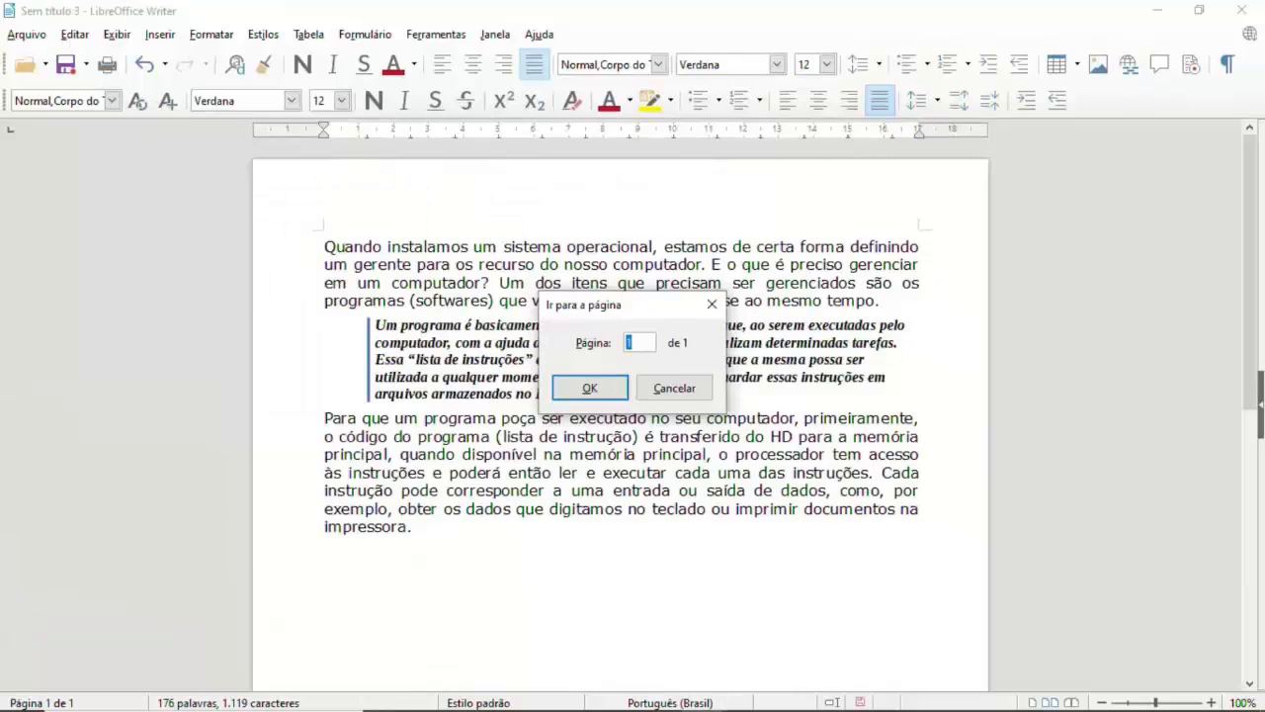
left_click(1010, 263)
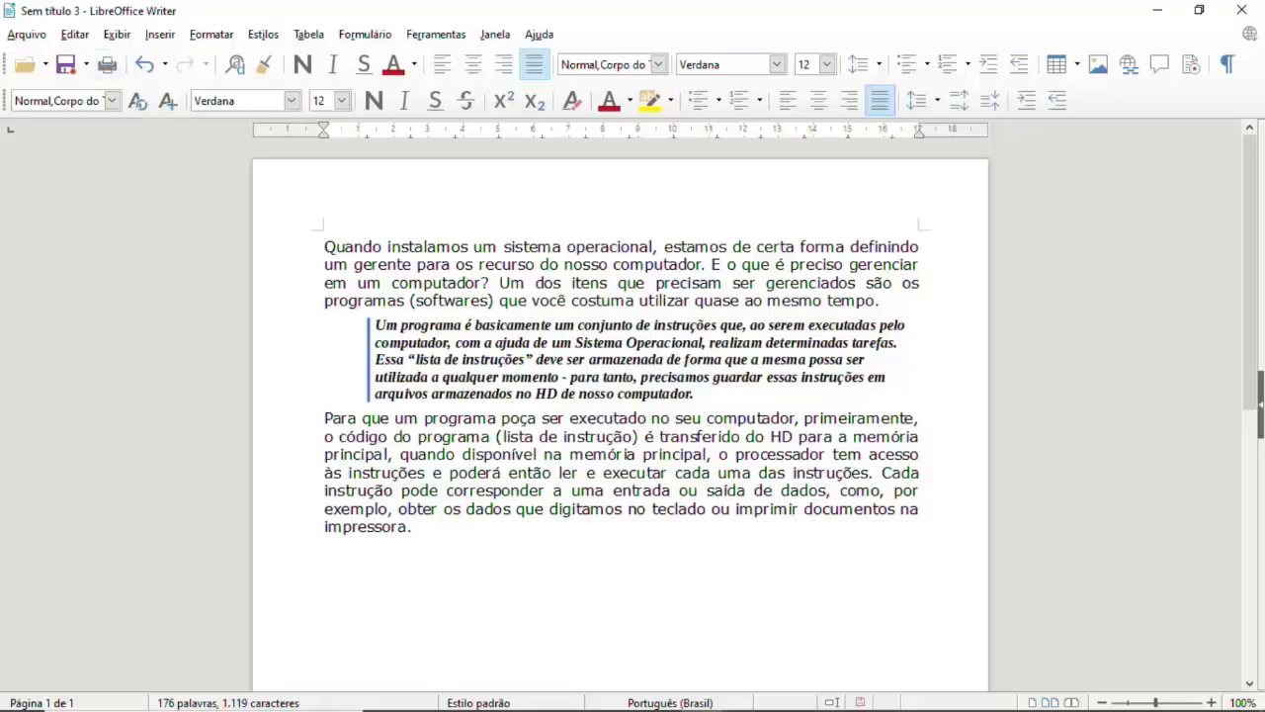
Step: Review the available user interface variants, and switch the interface to the tabbed layout (Em abas)
key("alt+x")
key("Down")
key("Down")
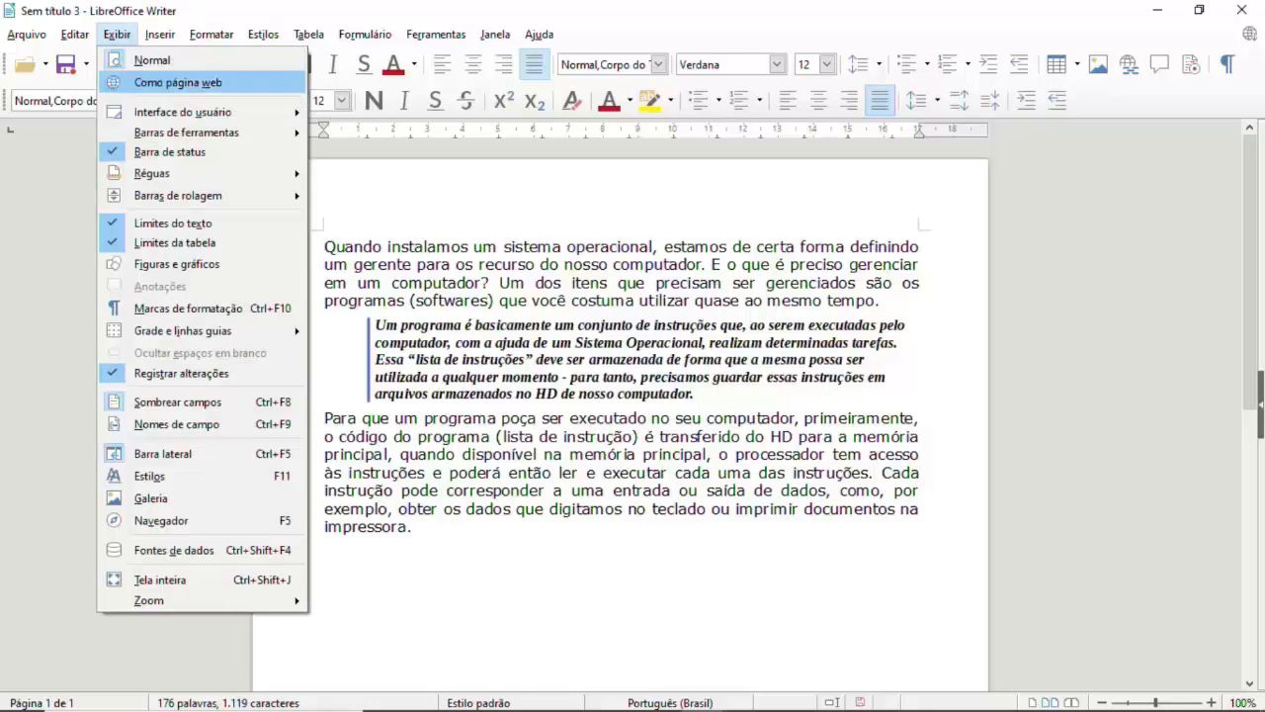
key("Right")
key("Down")
key("Down")
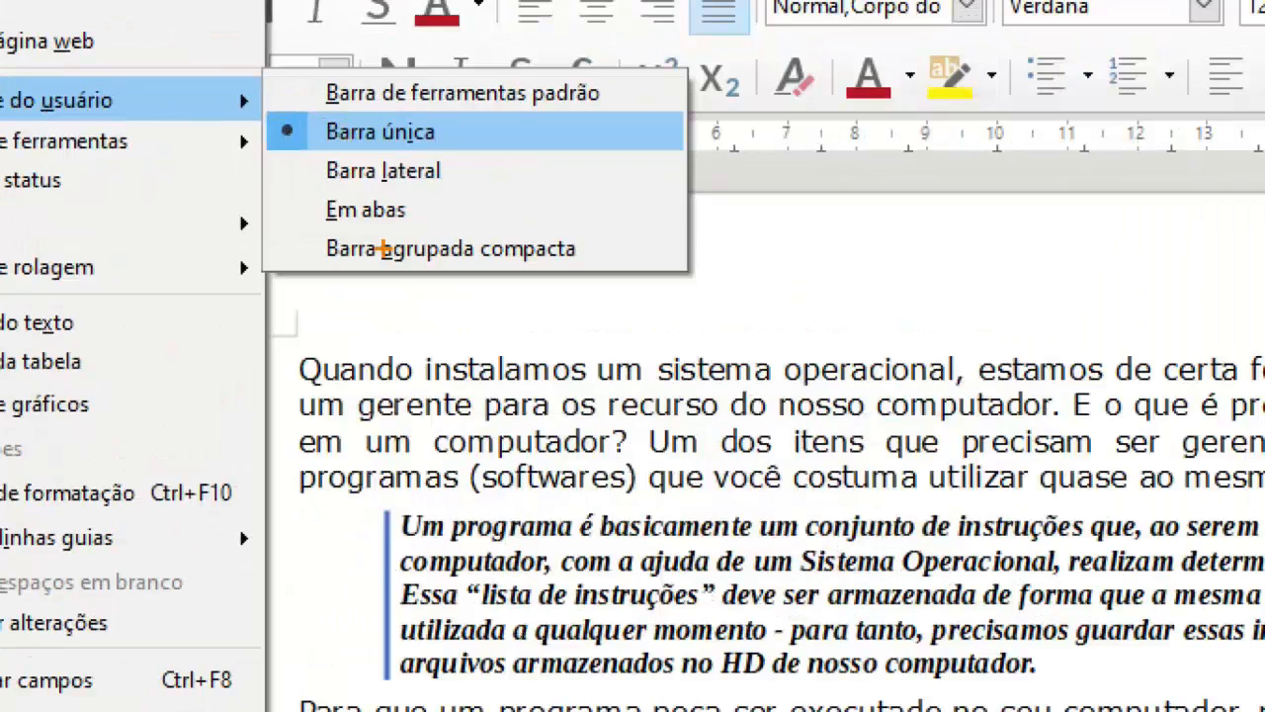
left_click_drag(335, 190, 380, 191)
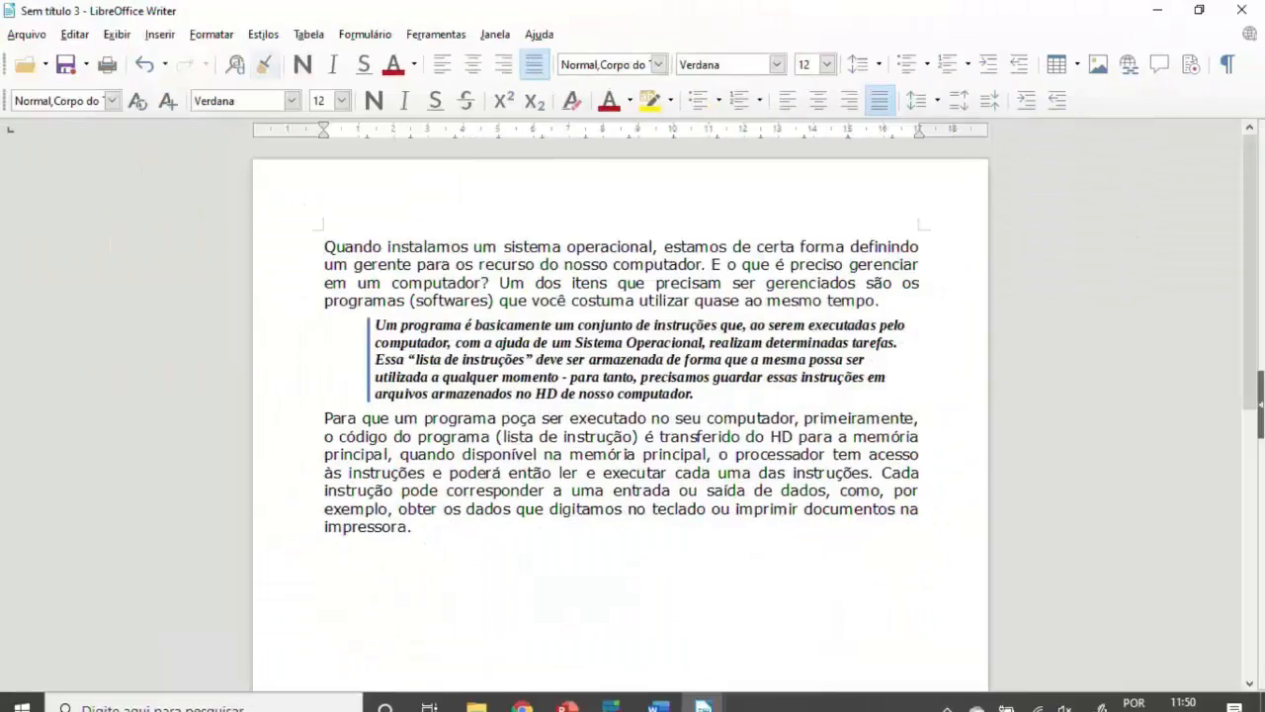
key("alt+x")
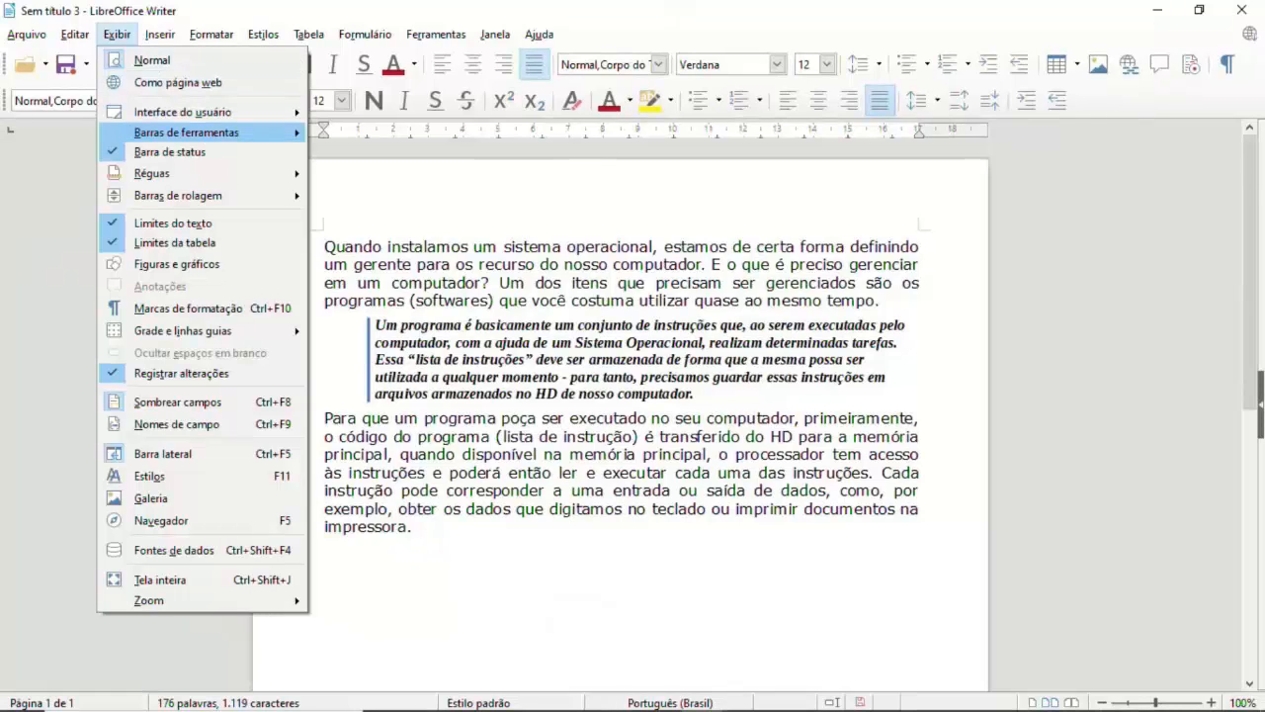
mouse_move(183, 112)
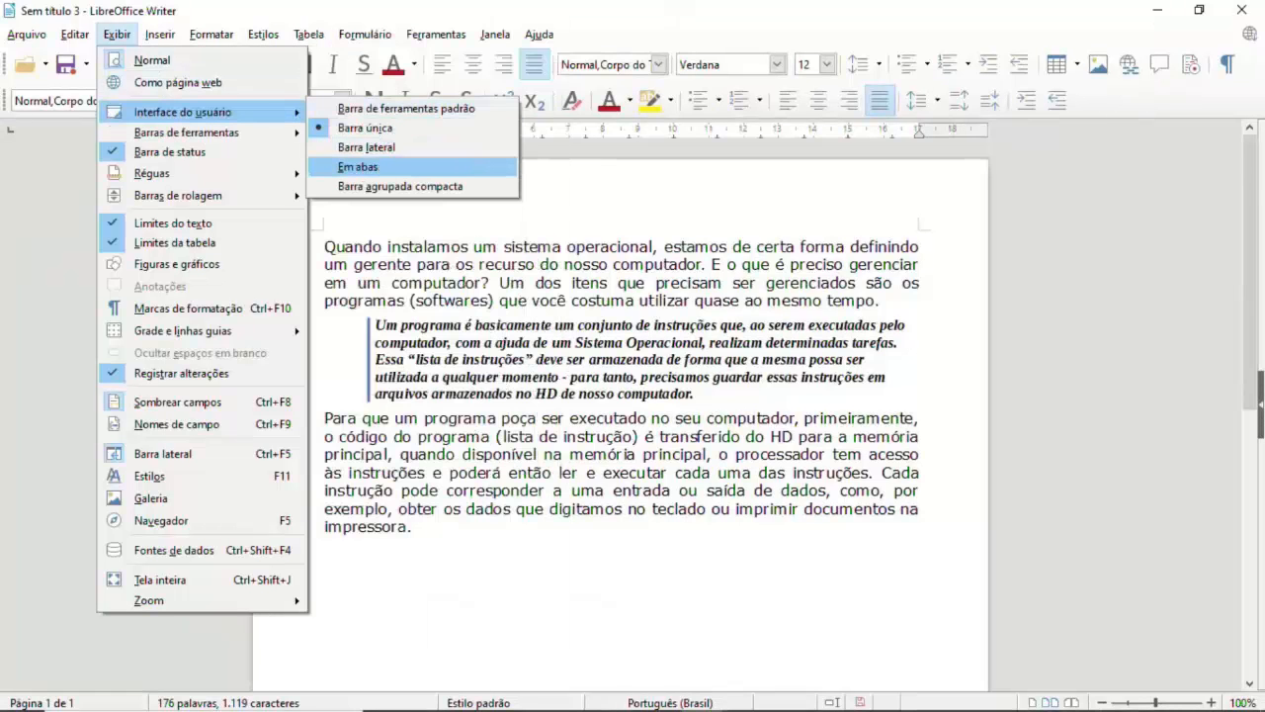
left_click(358, 166)
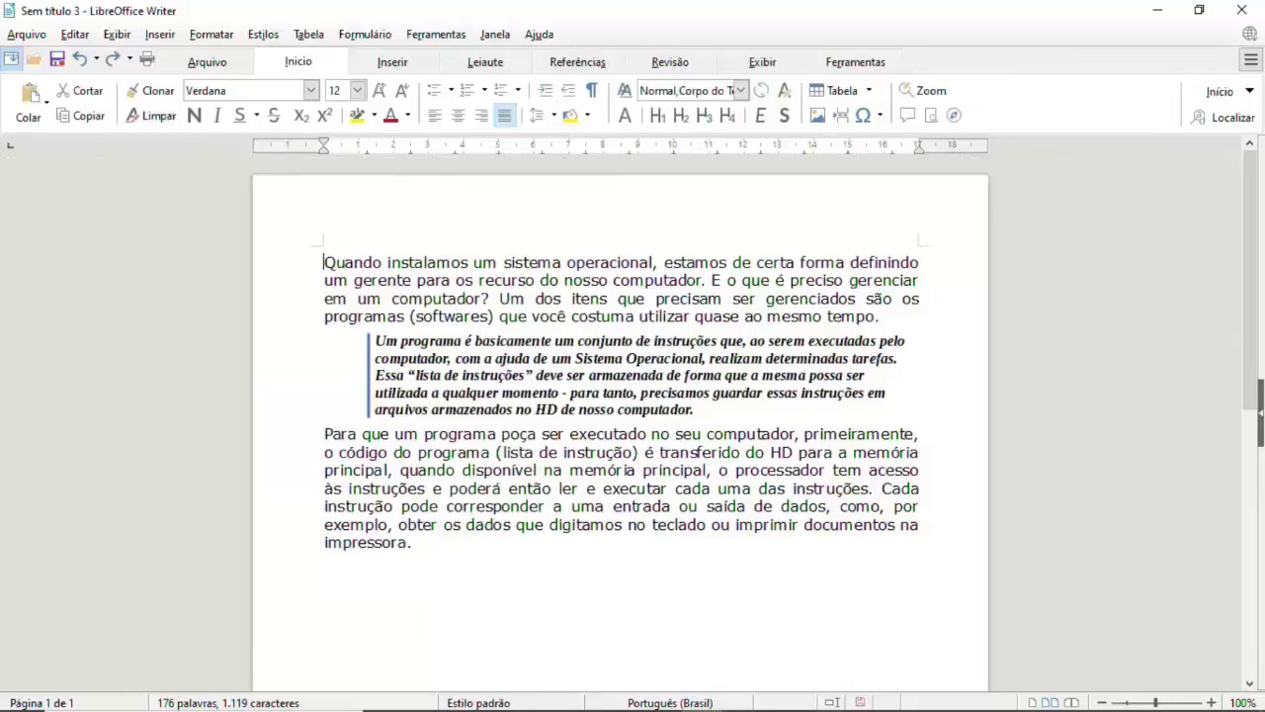
Step: Examine the command sets of the tabbed interface in order, from Arquivo through to Ferramentas
left_click(207, 62)
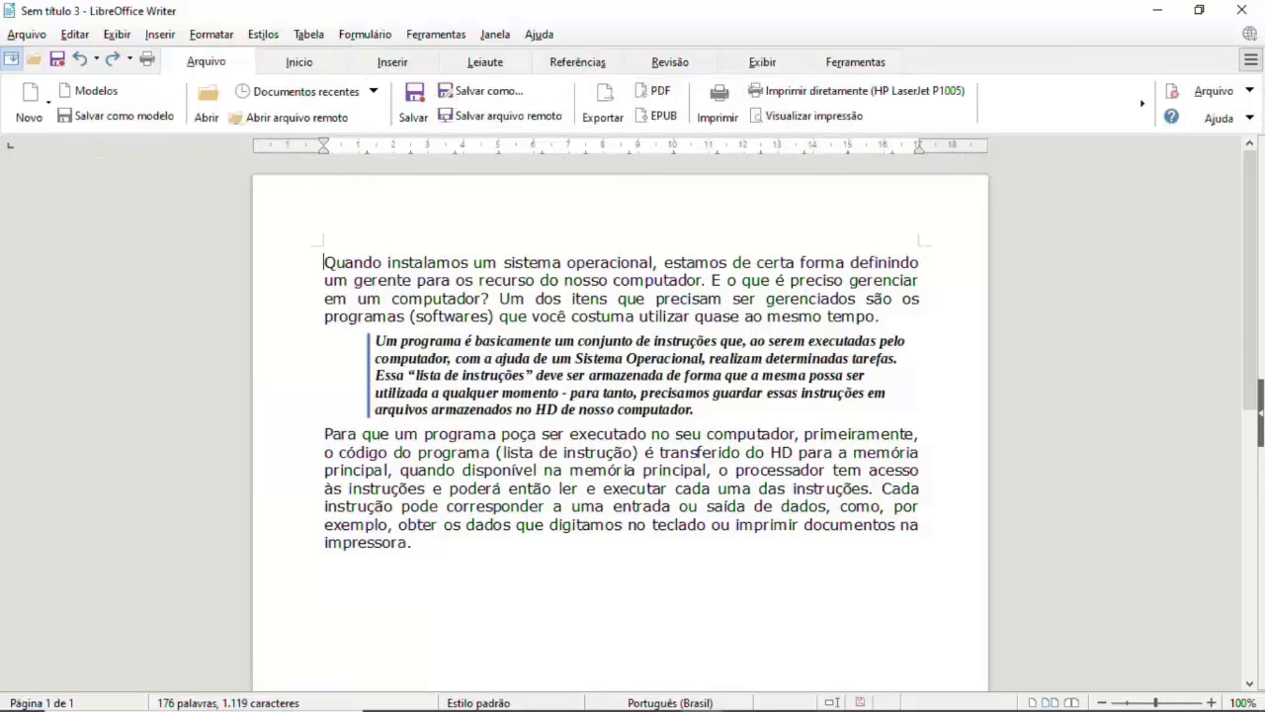
left_click(299, 62)
left_click(392, 61)
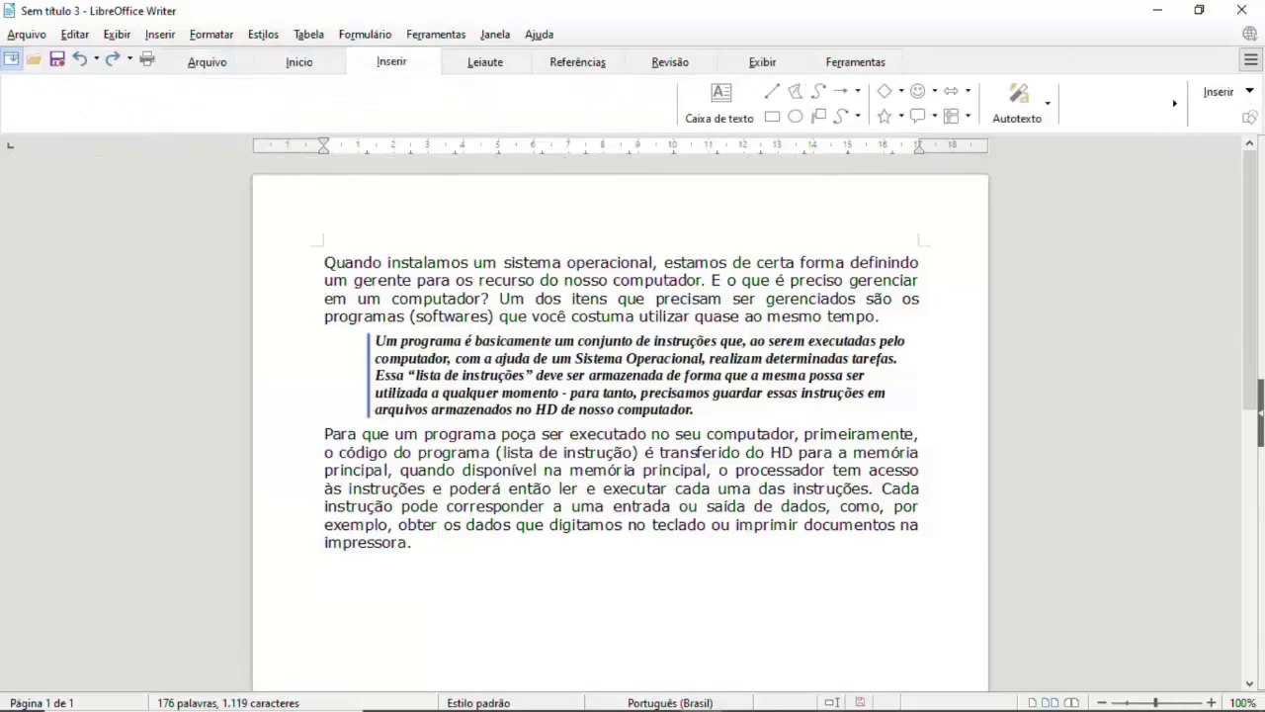
left_click(485, 61)
left_click(577, 61)
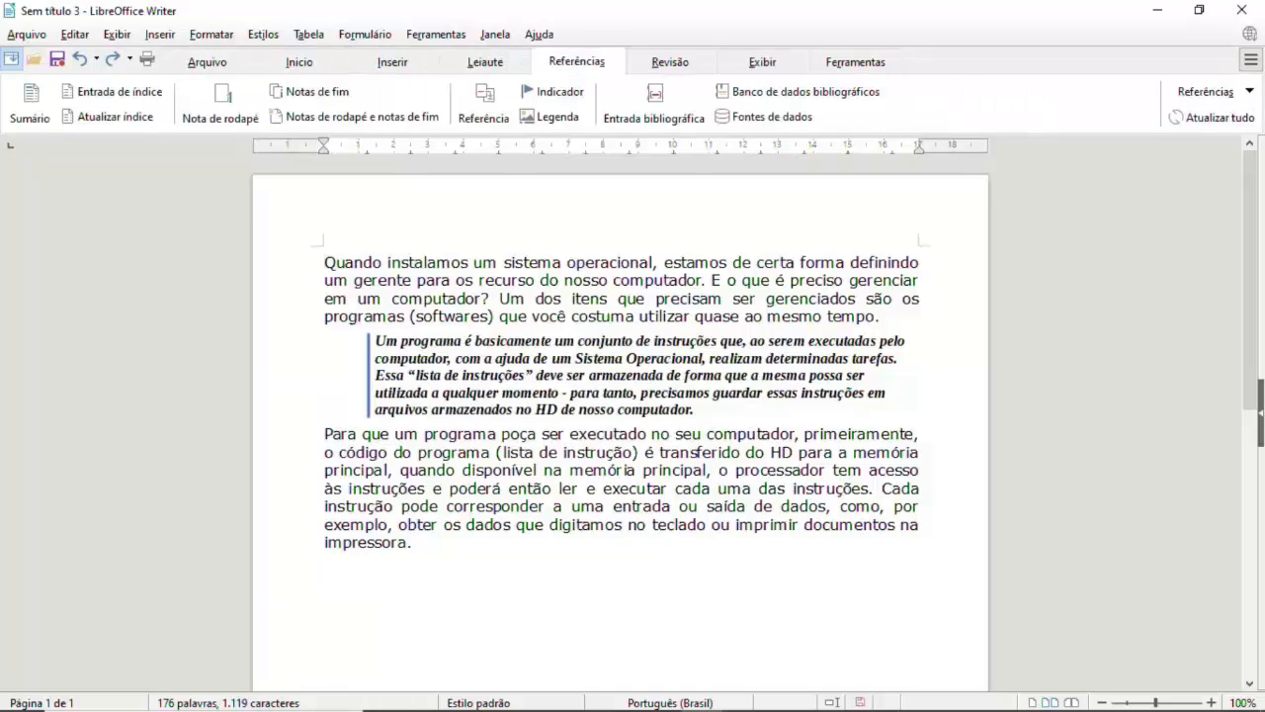
left_click(670, 61)
left_click(763, 61)
left_click(855, 61)
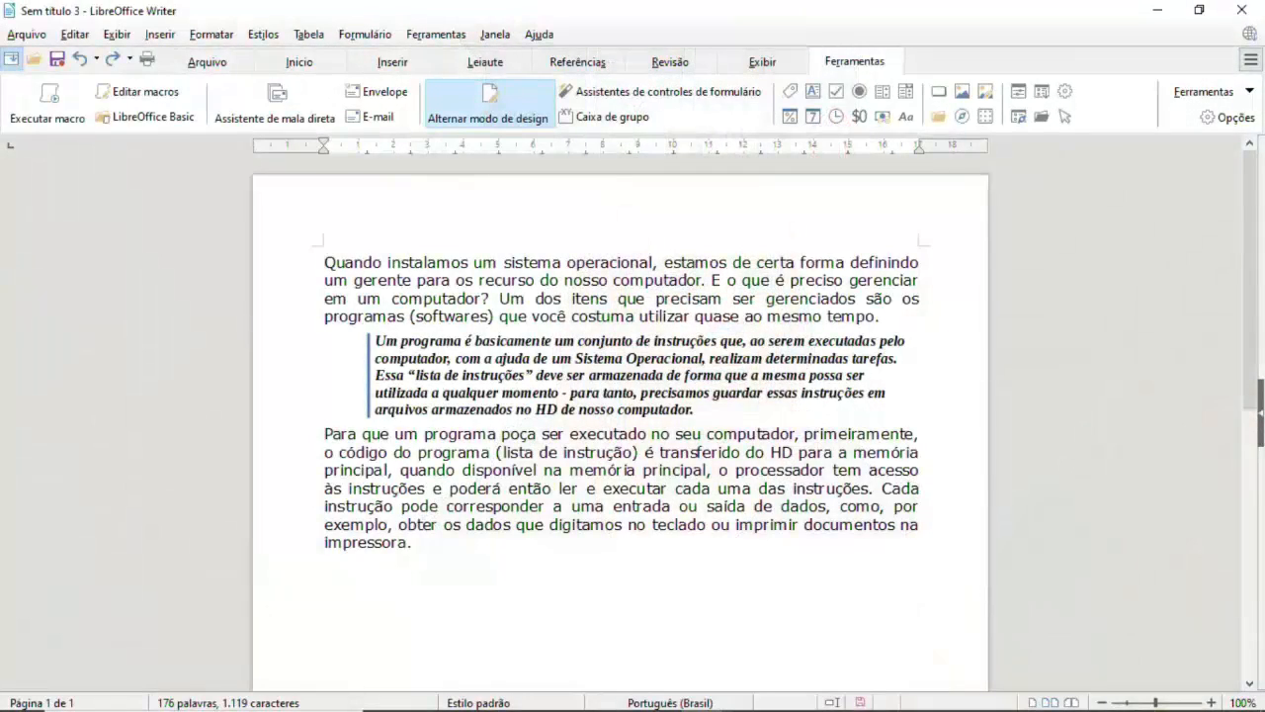
Step: Review the Referências commands of the tabbed interface and the list of classic insert commands
left_click(577, 61)
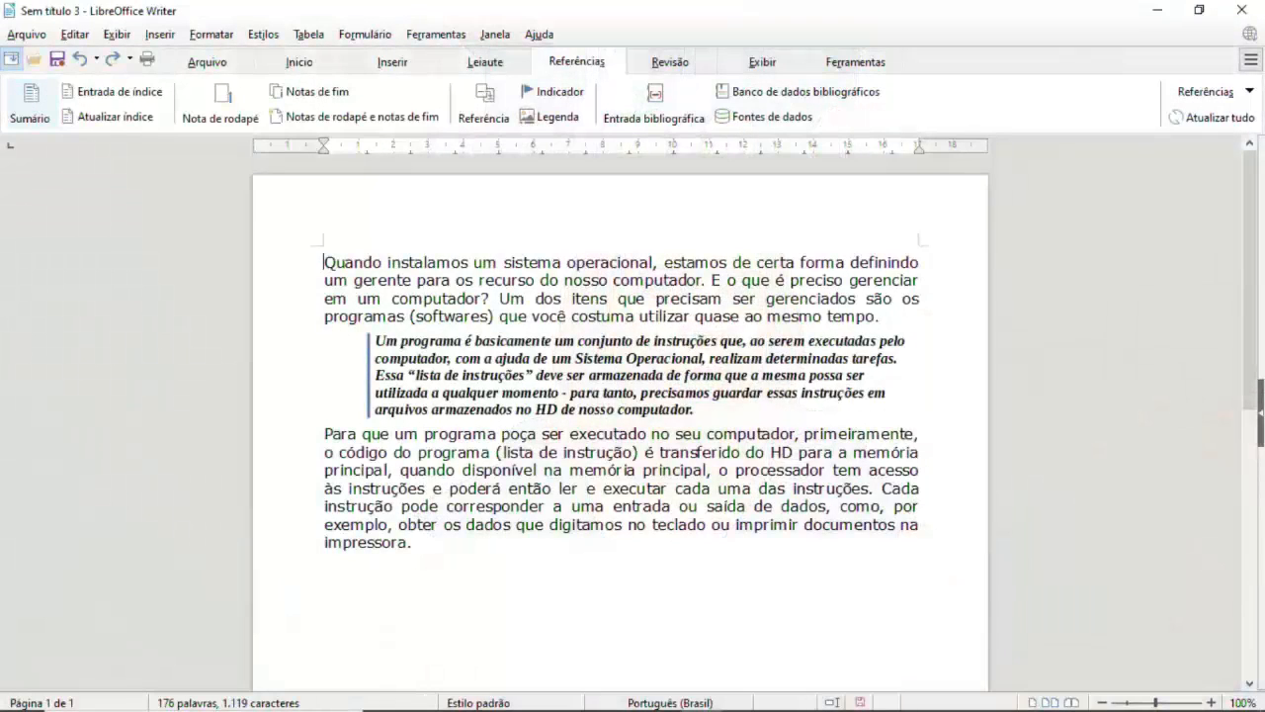
left_click(159, 34)
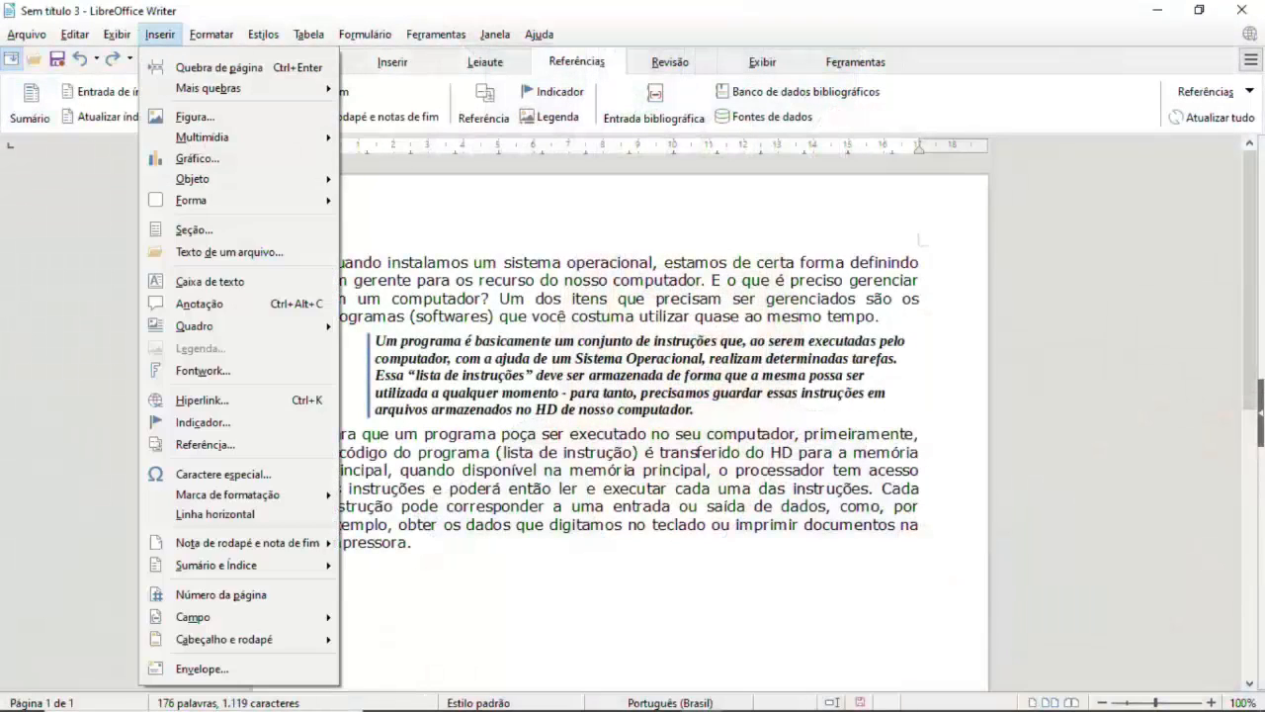